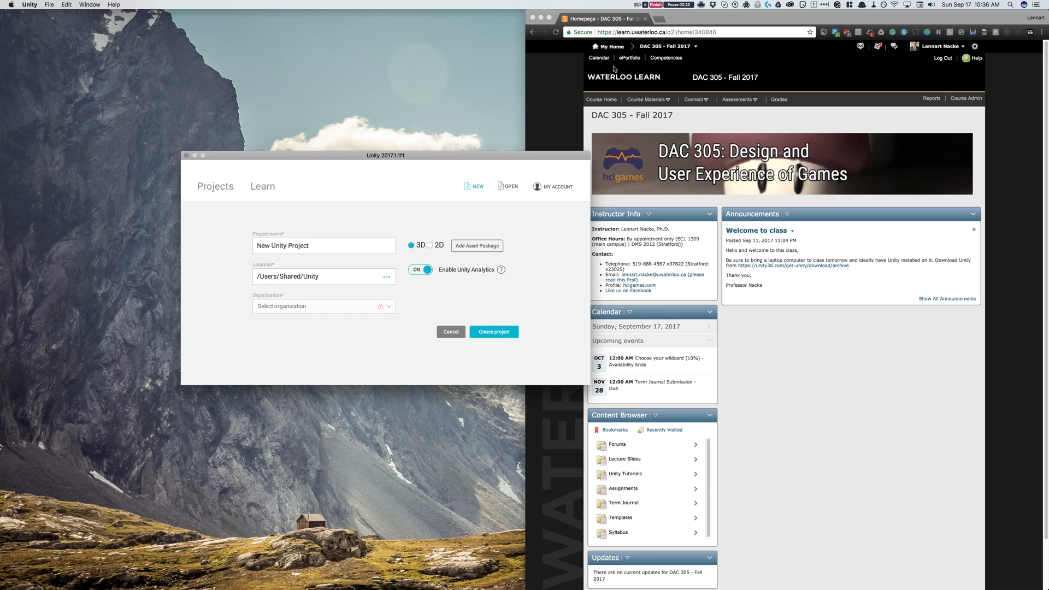
Step: Make the new project 2D and name it Flappy Bird
left_click(430, 245)
left_click(322, 245)
left_click(432, 246)
left_click(432, 246)
left_click(230, 248)
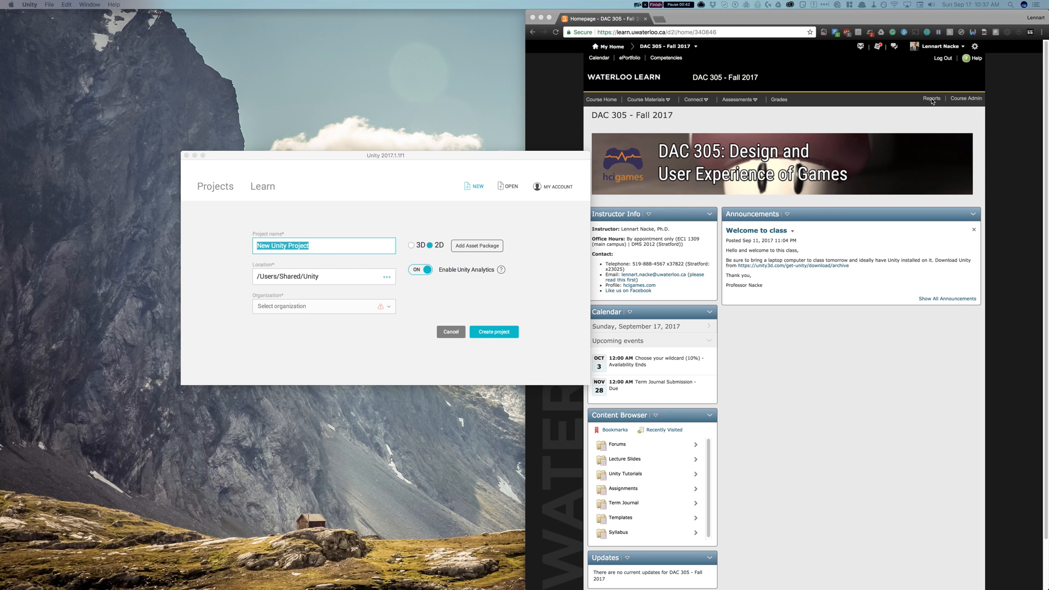
left_click(441, 157)
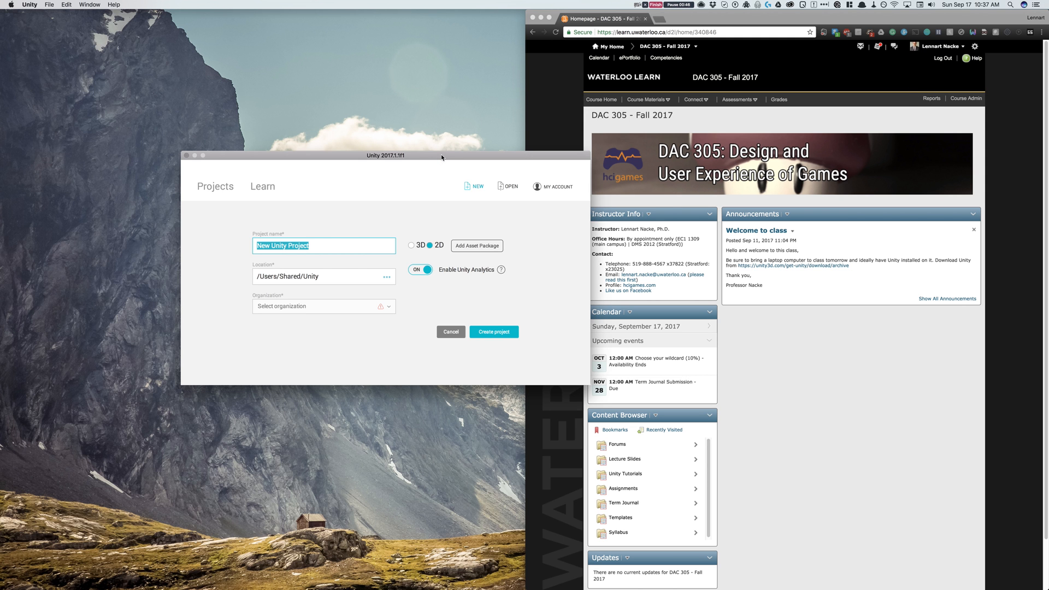
left_click(324, 248)
key("super+a")
type("Flappy Bird")
Step: Turn off Unity Analytics and create the project in the /Users/Shared/Unity location
left_click(339, 276)
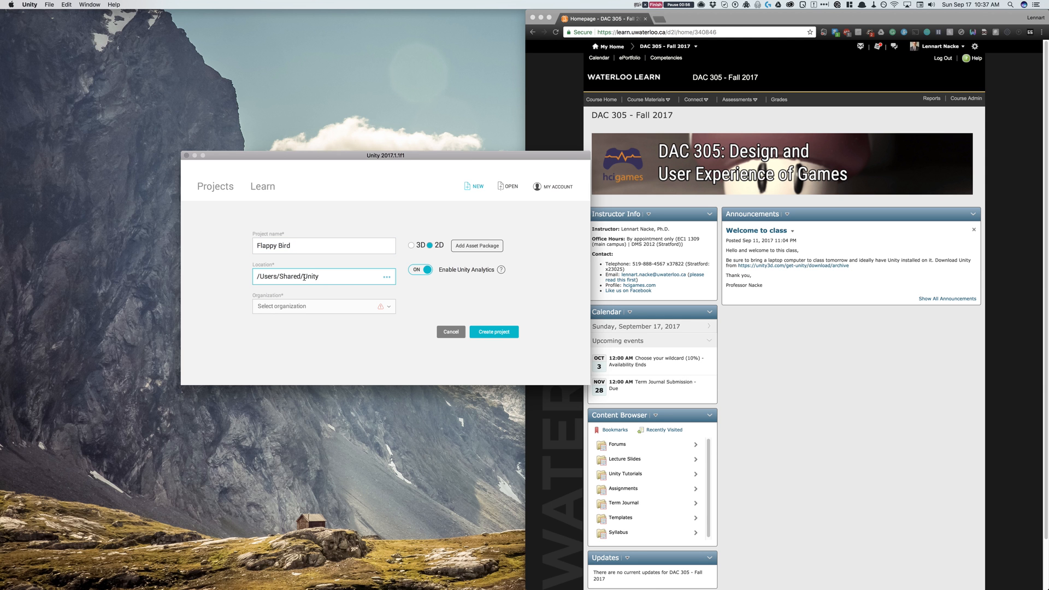
left_click_drag(331, 276, 253, 276)
key("super+c")
left_click(362, 278)
left_click(424, 271)
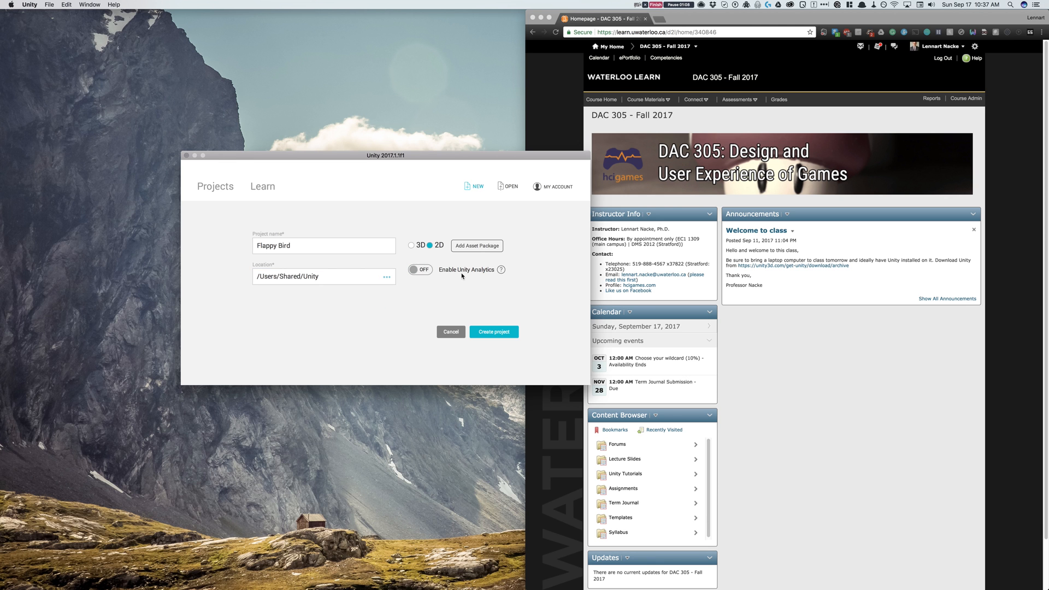
left_click(488, 333)
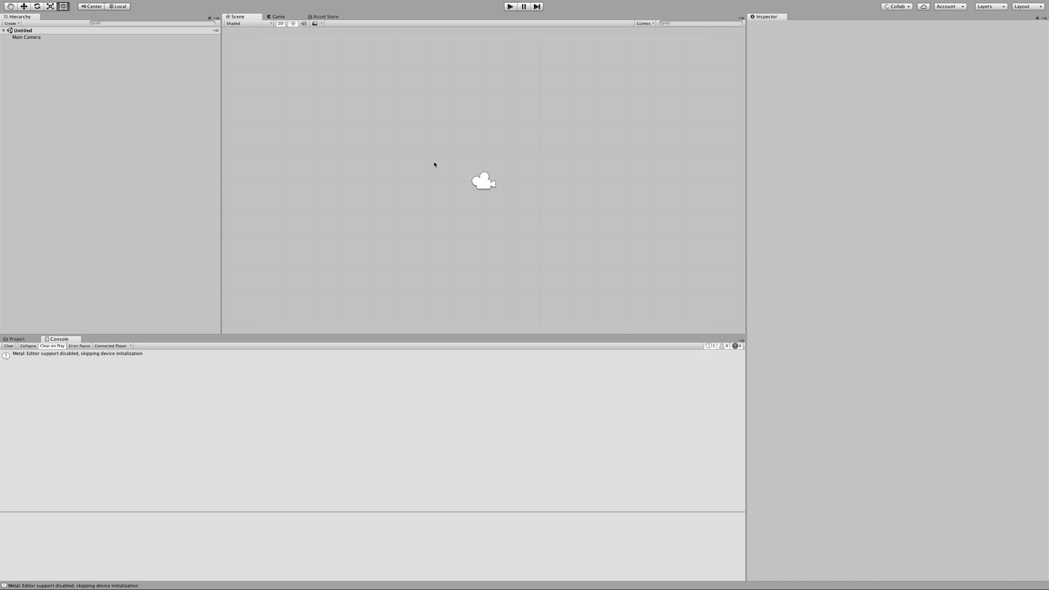
Step: Look at the project's assets and the console output, ending on the Console view
left_click(17, 340)
left_click(57, 339)
left_click(24, 340)
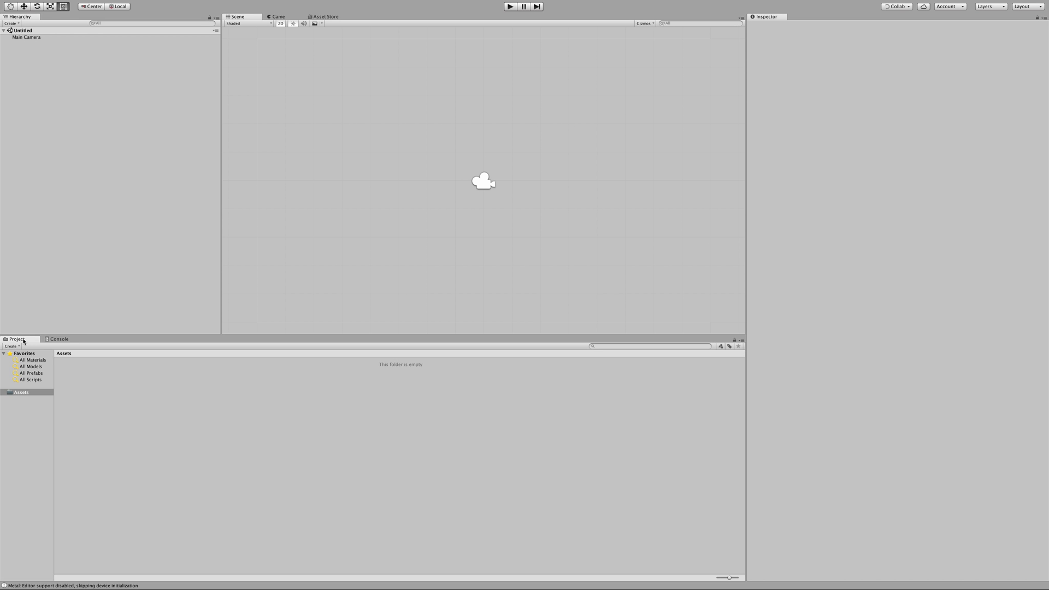
left_click(52, 340)
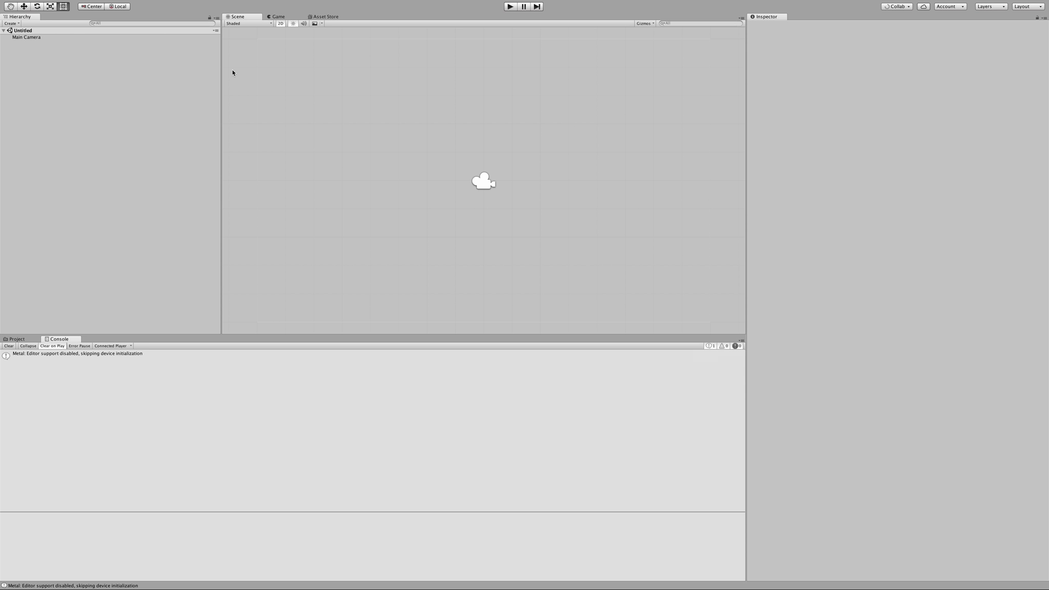
Step: Look through the Game, Asset Store and Scene views, and briefly run the empty scene in play mode
mouse_move(592, 3)
left_click(278, 17)
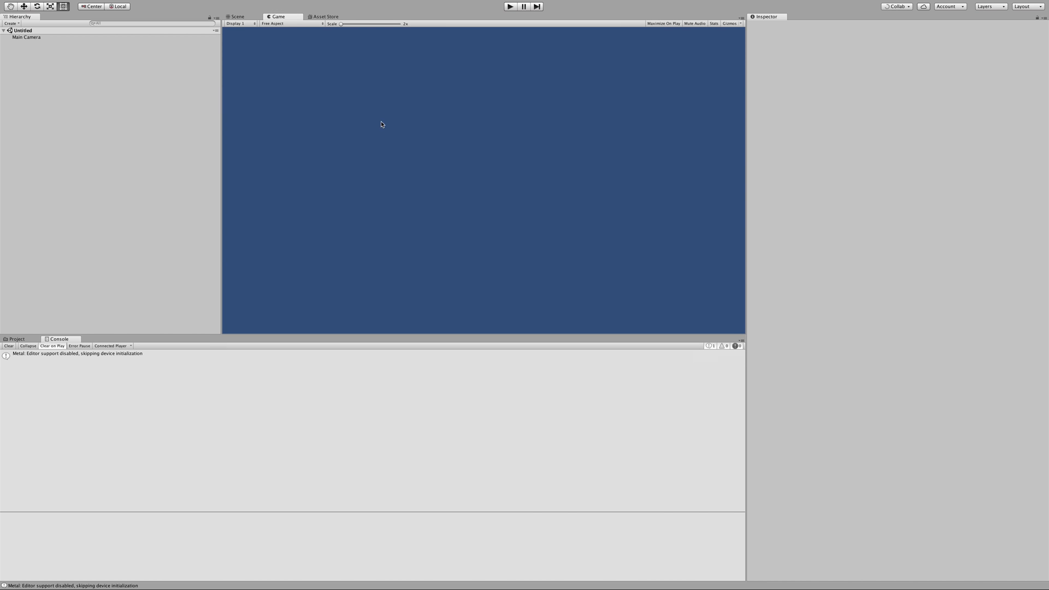
left_click(319, 20)
left_click(285, 20)
left_click(244, 20)
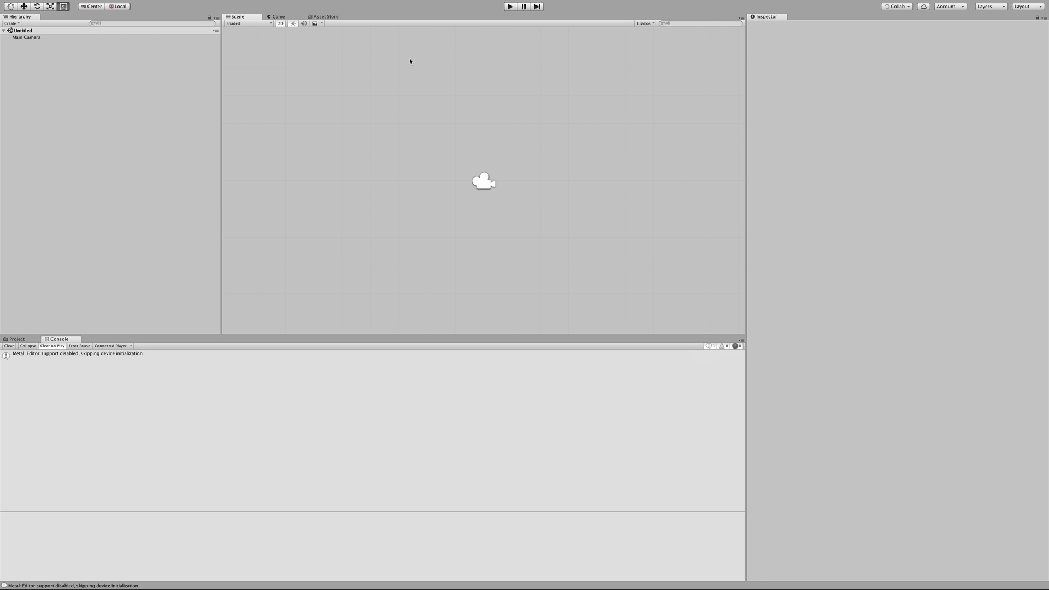
left_click(511, 6)
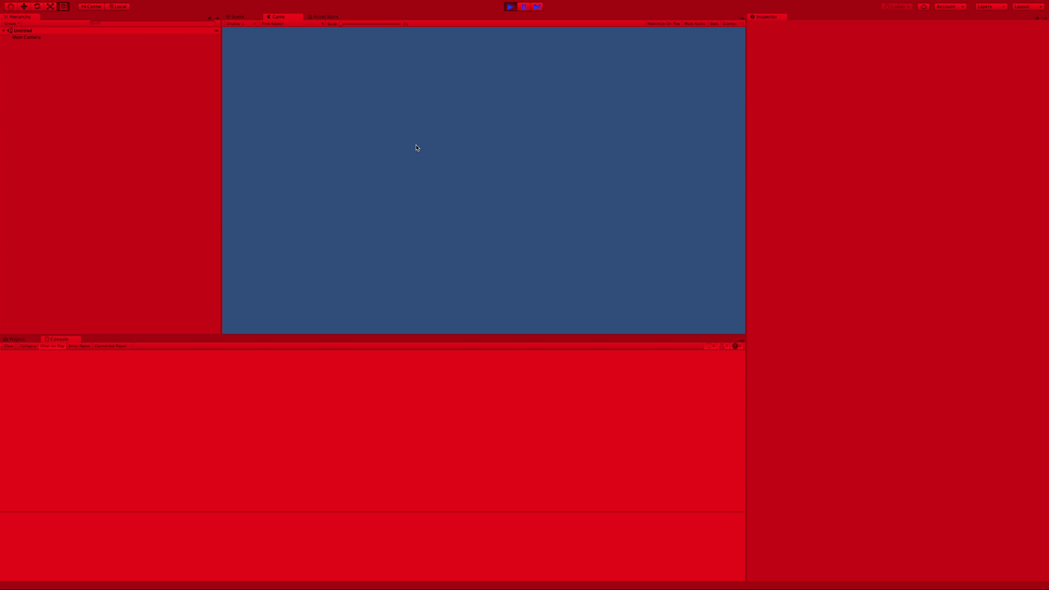
left_click(510, 7)
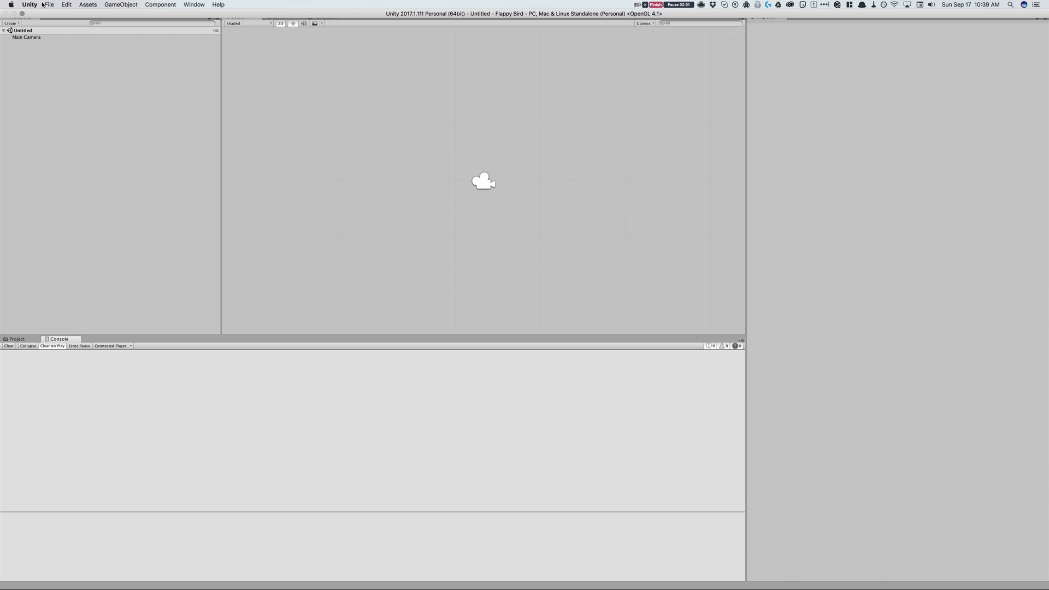
Step: Open the editor preferences and show the Colors settings
left_click(30, 4)
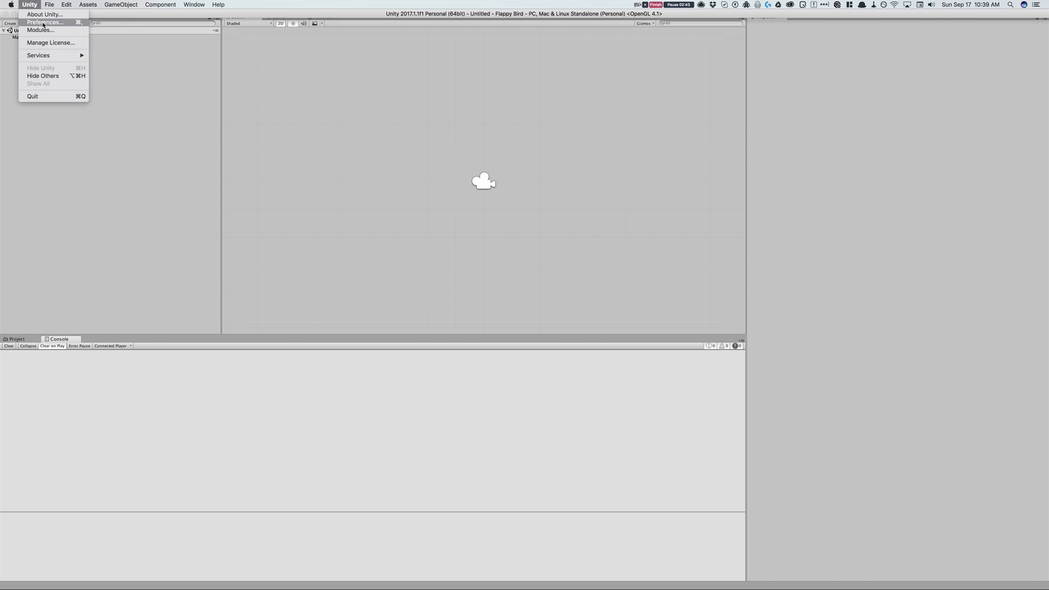
left_click(43, 22)
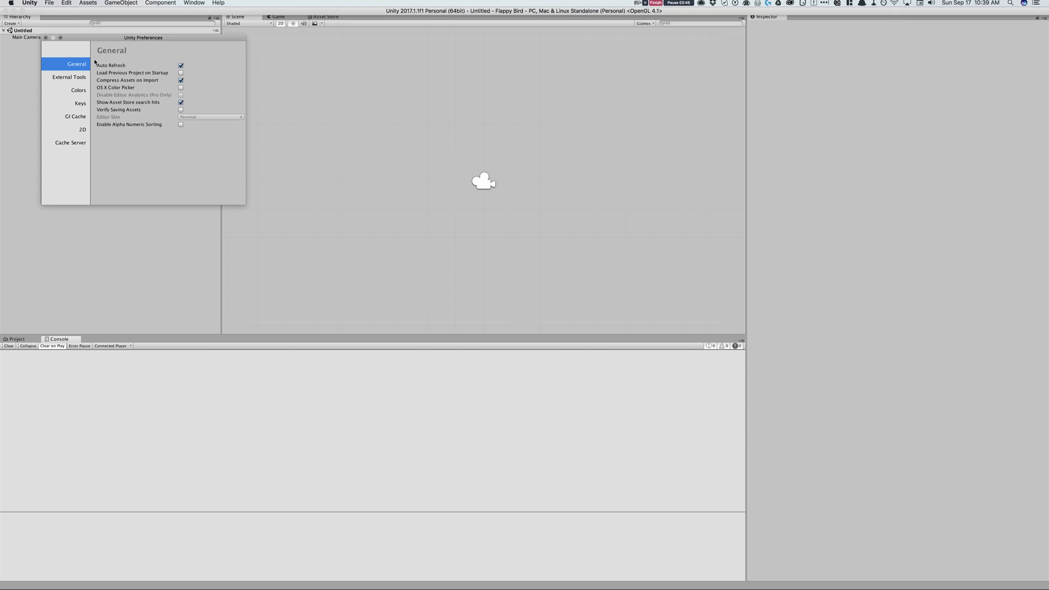
left_click_drag(109, 41, 376, 126)
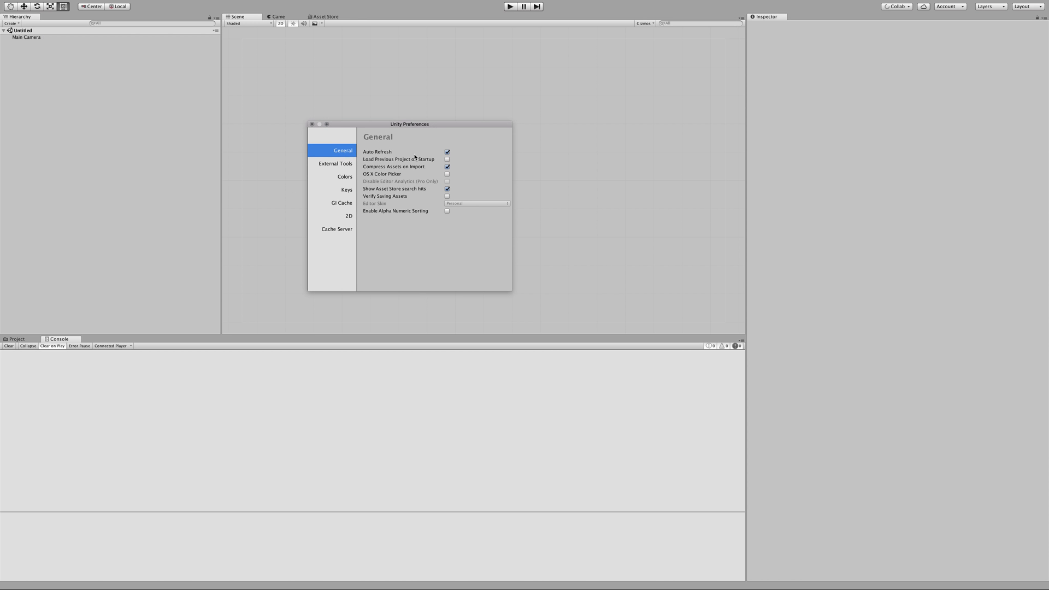
left_click(335, 164)
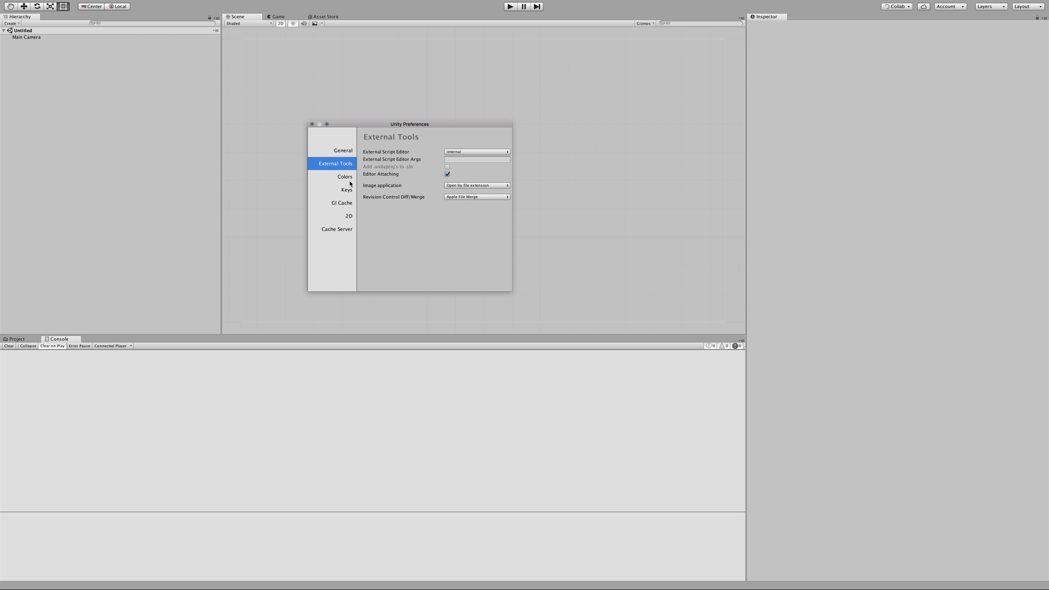
left_click(343, 176)
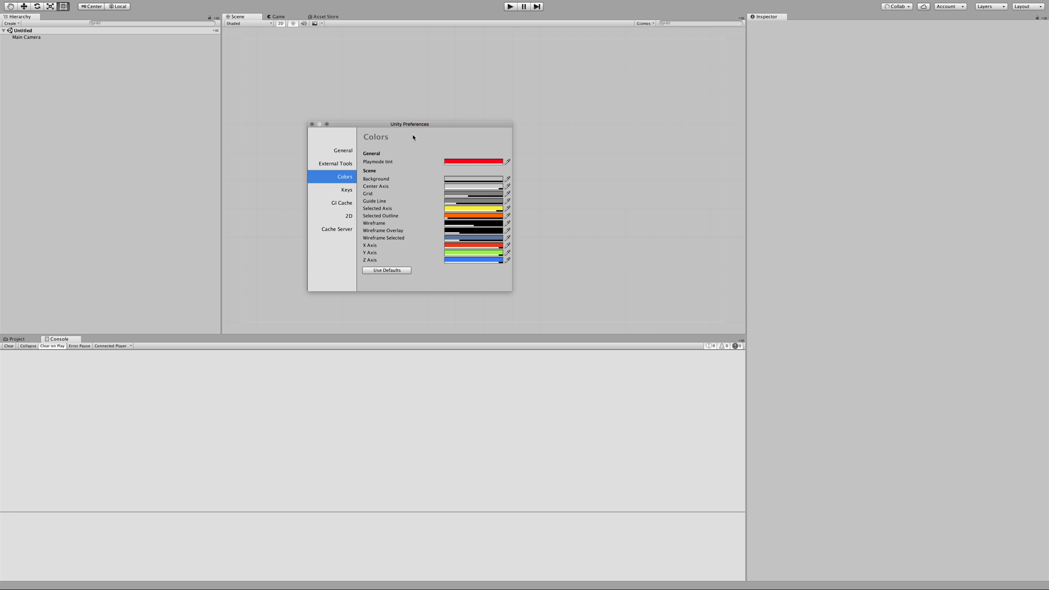
left_click_drag(355, 123, 425, 103)
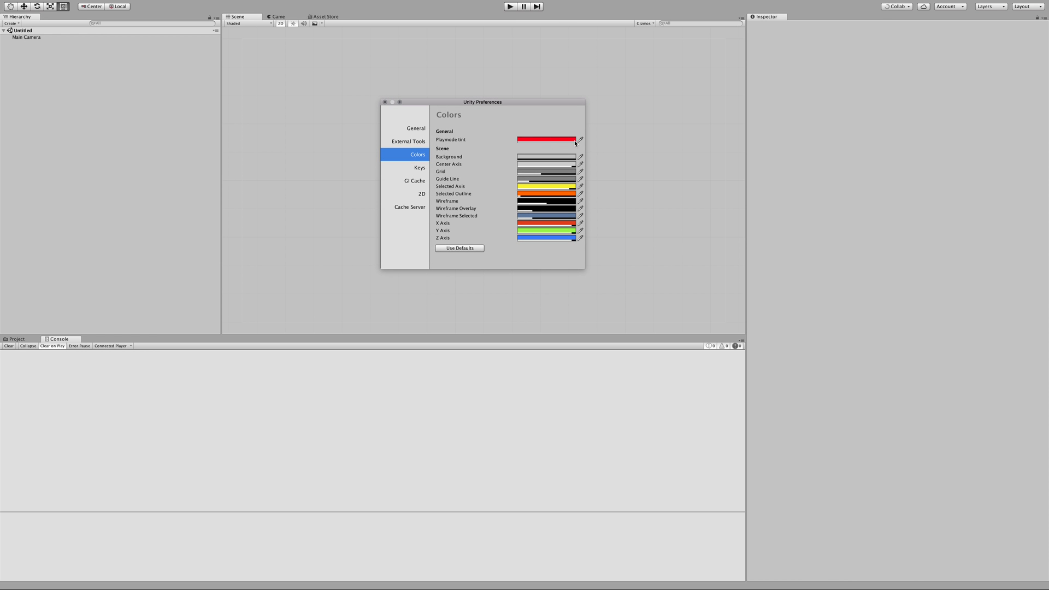
Step: Try to pick a new Playmode tint by sampling a colour from the screen, and close the preferences
left_click(490, 139)
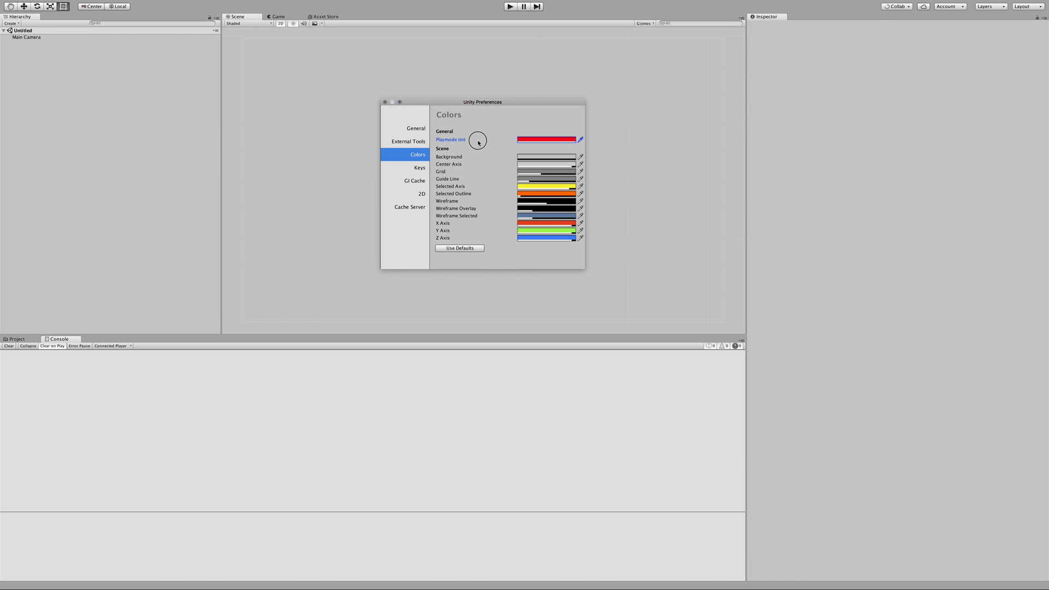
left_click(580, 139)
left_click(384, 102)
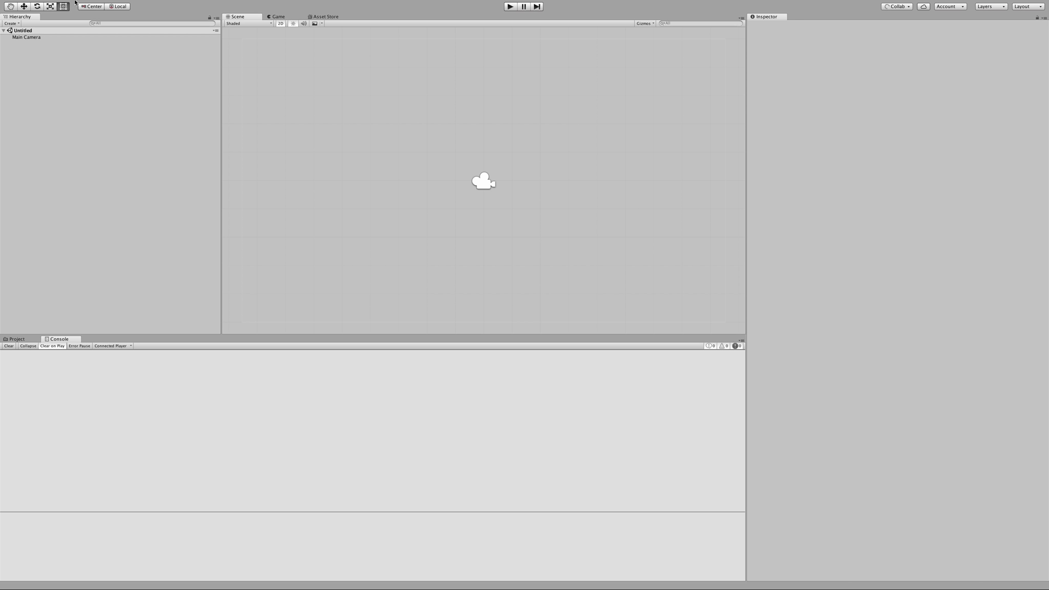
Step: Set the Playmode tint in the Colors preferences to pink (FD7FDFFF) and check it in a short play mode run
key("super+comma")
left_click(551, 141)
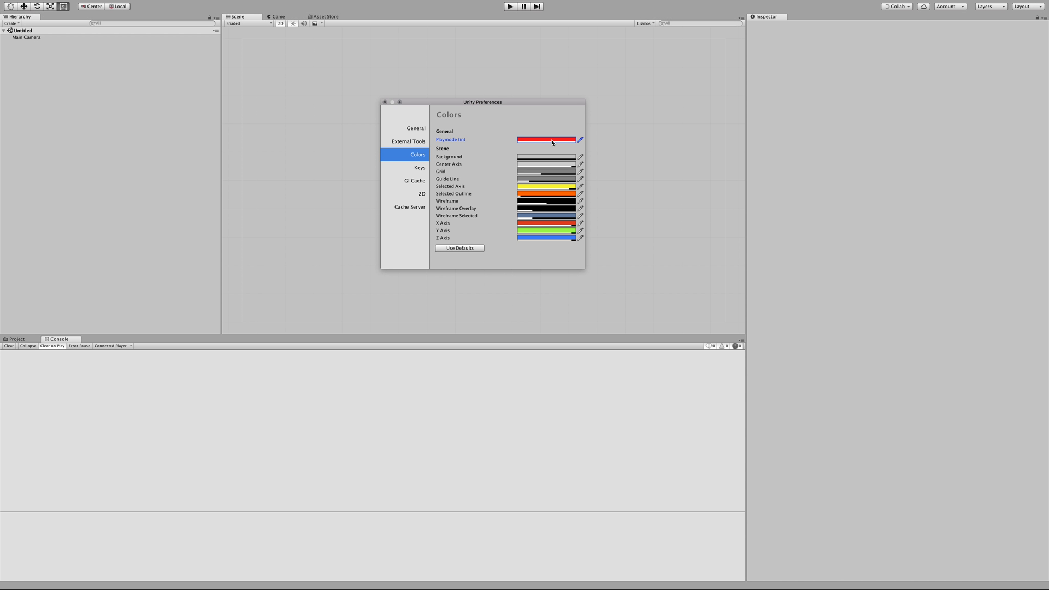
left_click(552, 142)
left_click_drag(609, 146, 310, 106)
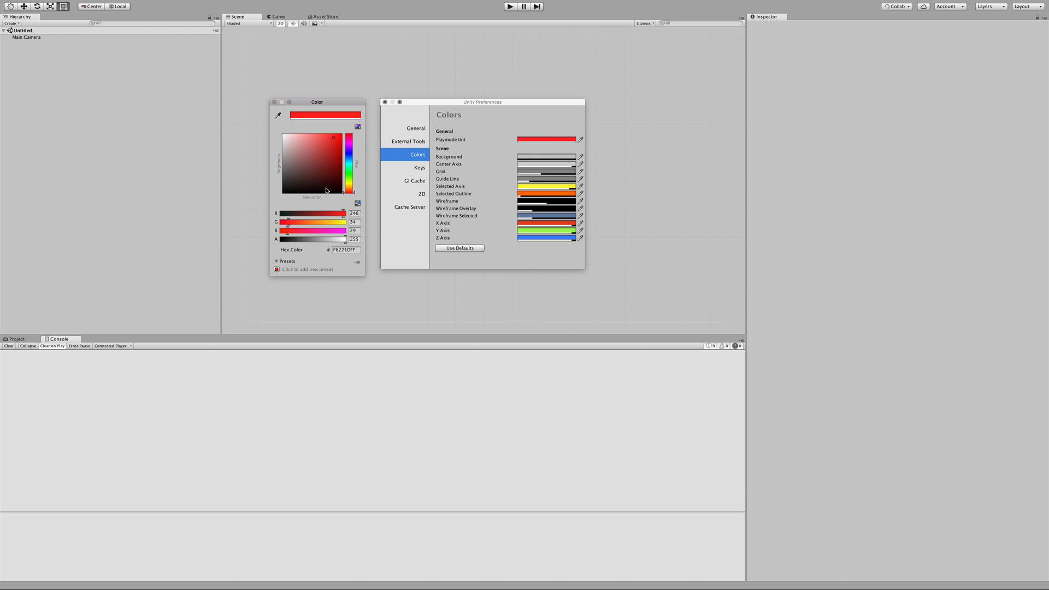
mouse_move(332, 143)
left_mouse_down()
mouse_move(312, 148)
mouse_move(350, 146)
mouse_move(352, 176)
mouse_move(352, 146)
mouse_move(354, 159)
left_mouse_up()
left_click_drag(353, 176, 312, 136)
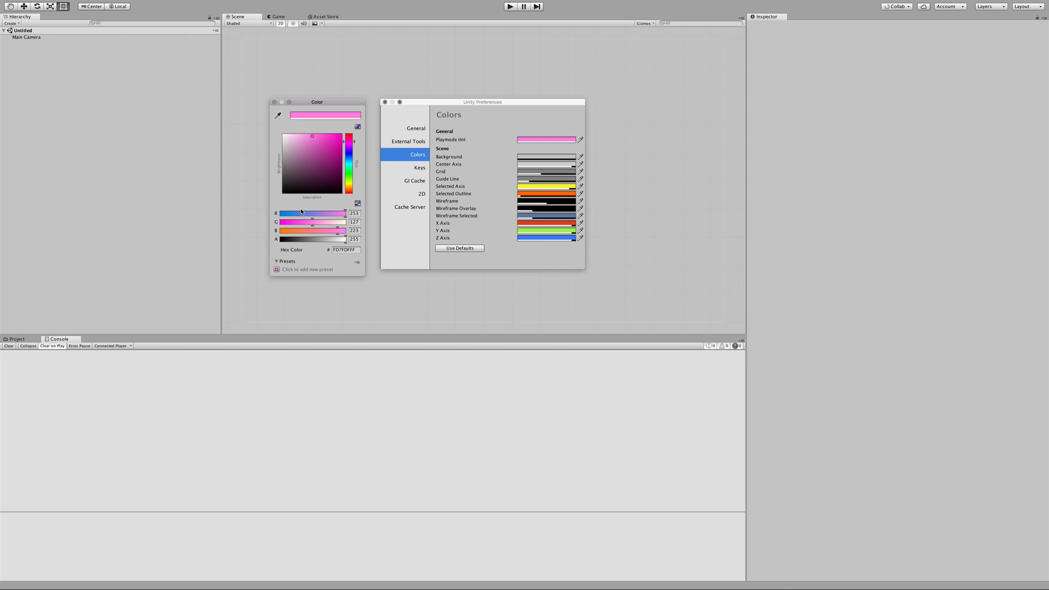
left_click(274, 102)
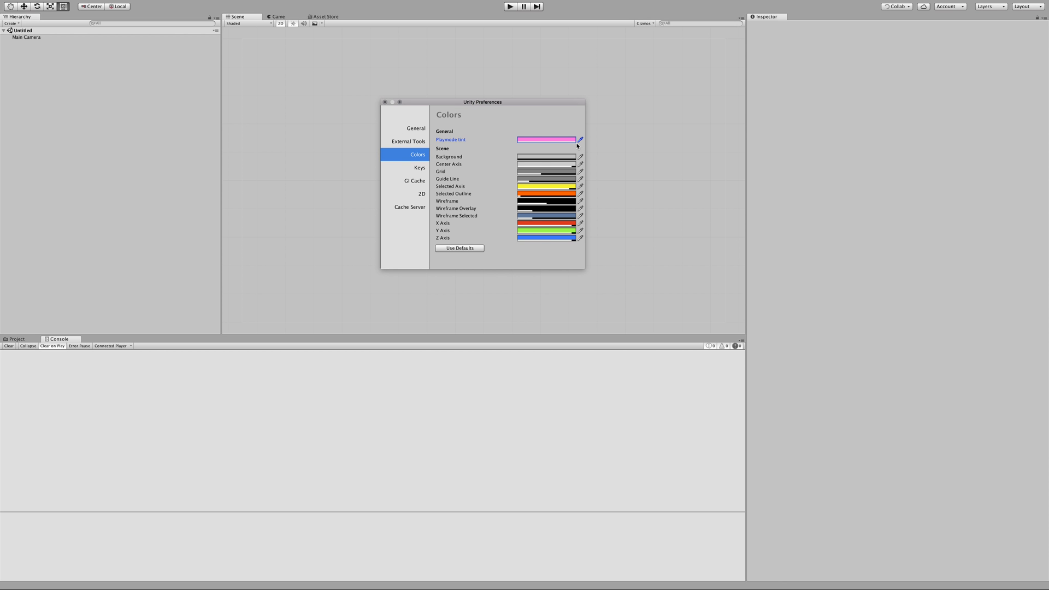
left_click(384, 102)
left_click(511, 6)
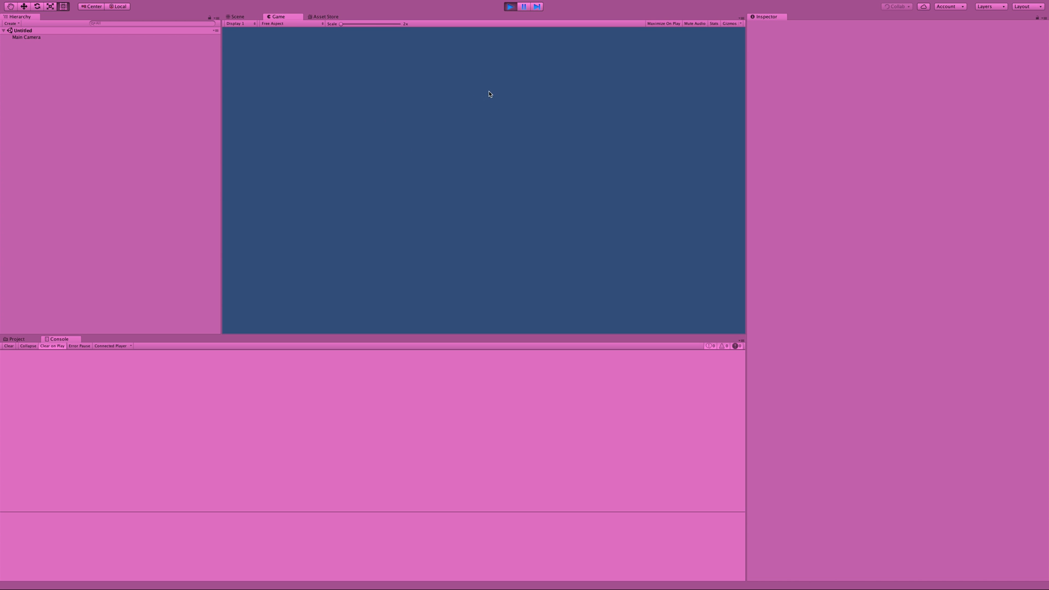
left_click(510, 6)
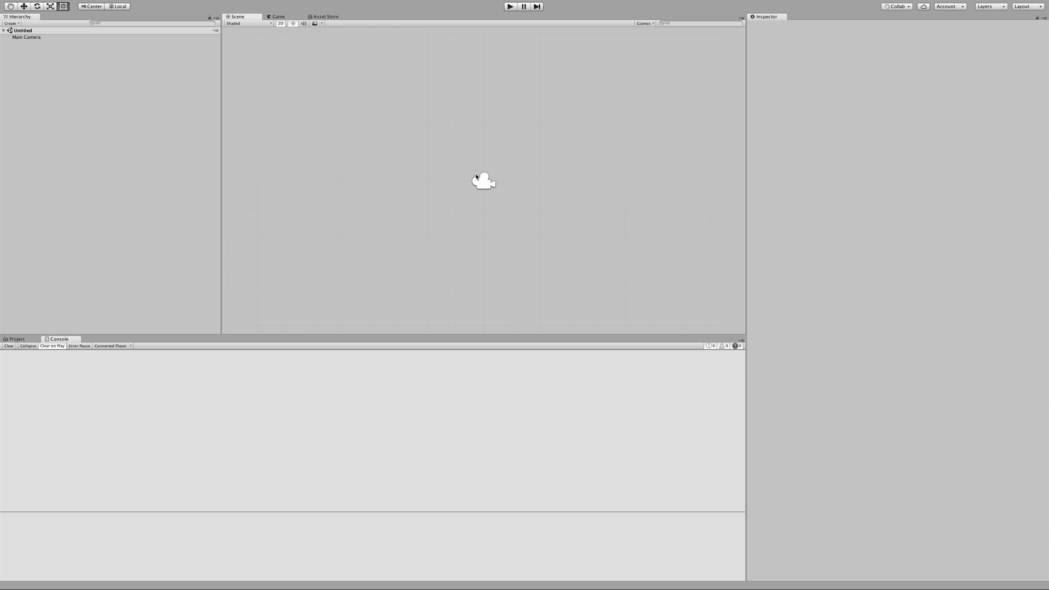
Step: Compare the Scene view in 2D and 3D mode, ending in 2D
left_click(281, 23)
left_click(281, 24)
left_click(281, 23)
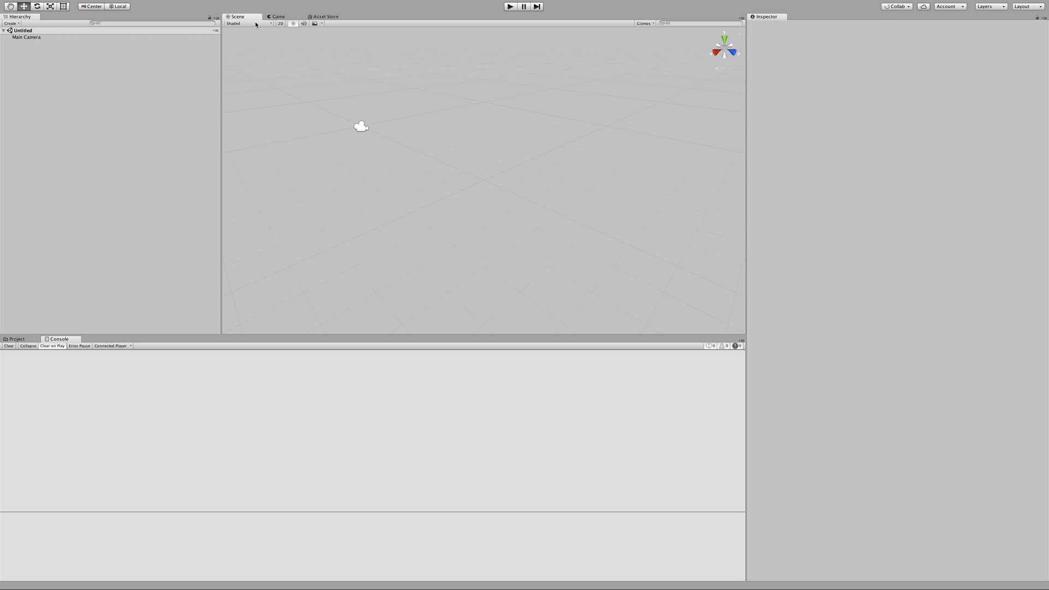
left_click(280, 24)
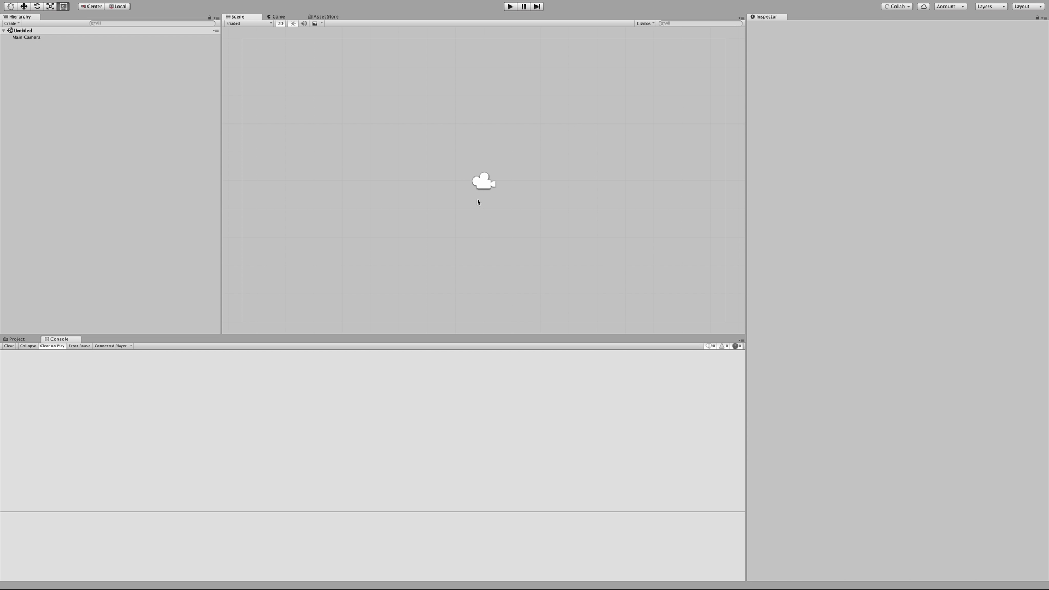
Step: Show the project's assets and set the Main Camera's Background colour to light pink (FFBFED00)
left_click(805, 91)
left_click(95, 370)
left_click(26, 339)
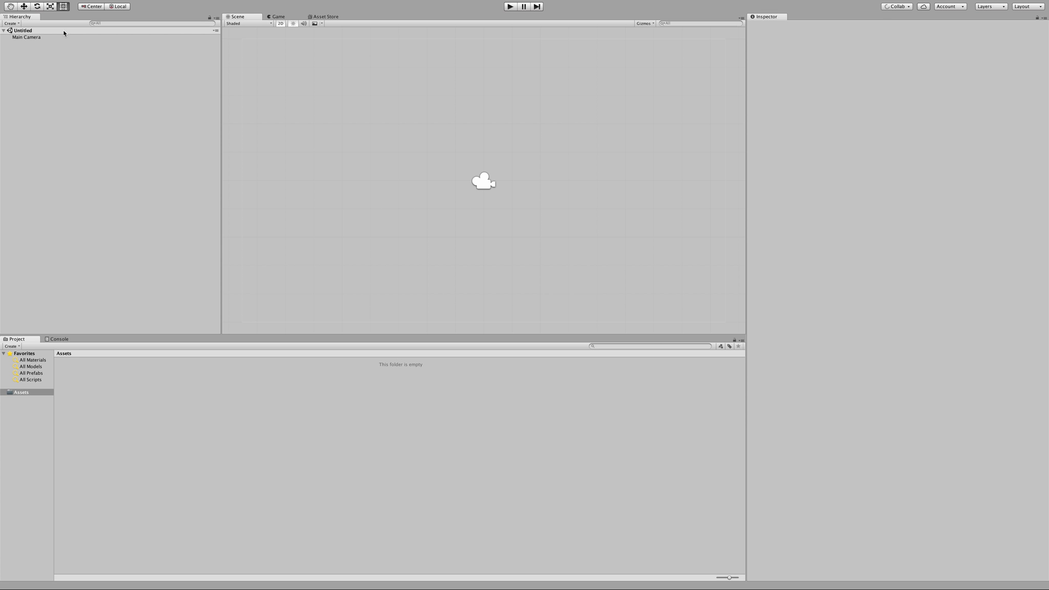
left_click(32, 39)
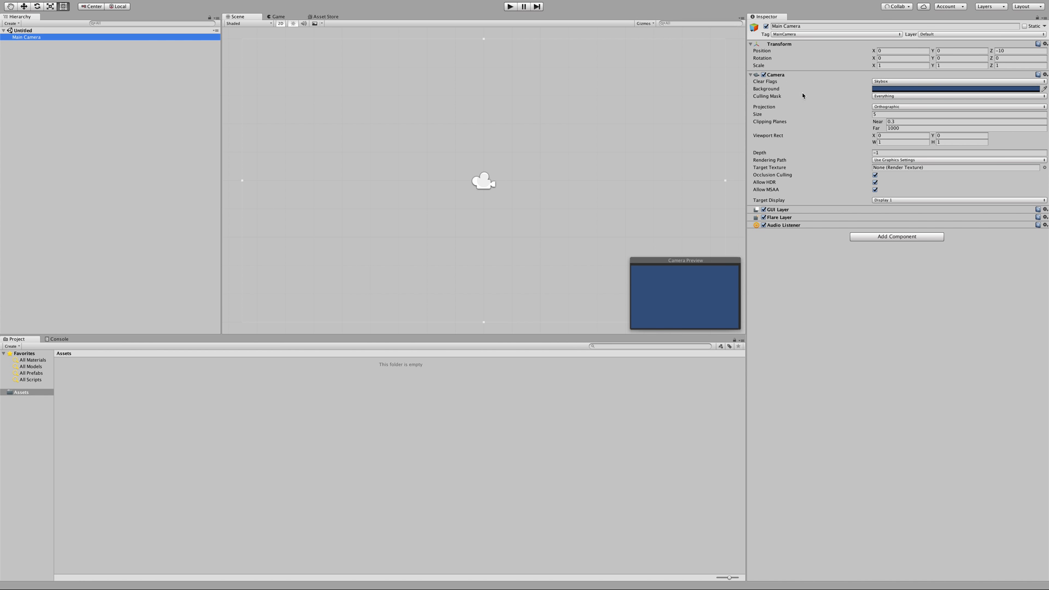
left_click(1035, 91)
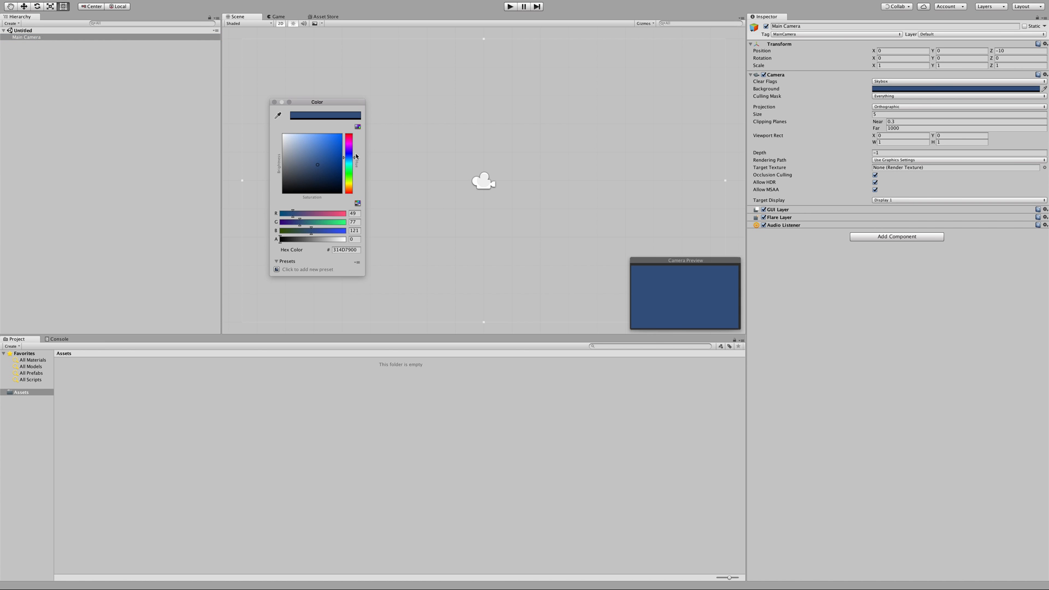
mouse_move(350, 150)
left_mouse_down()
mouse_move(331, 131)
mouse_move(299, 135)
left_mouse_up()
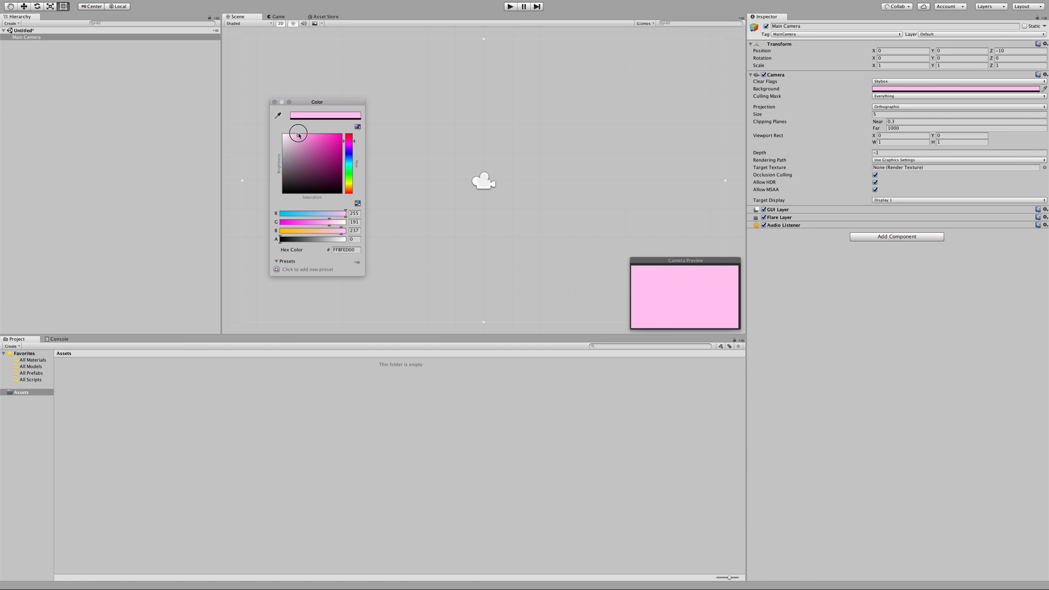
left_click(274, 102)
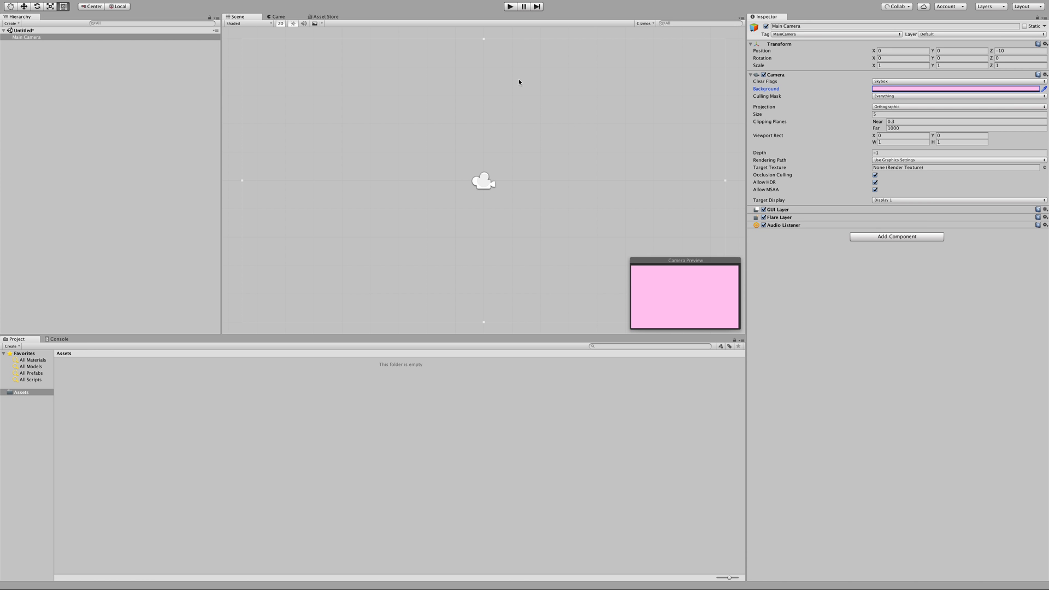
Step: Check the camera background in a short play mode run and select the Main Camera again
left_click(510, 6)
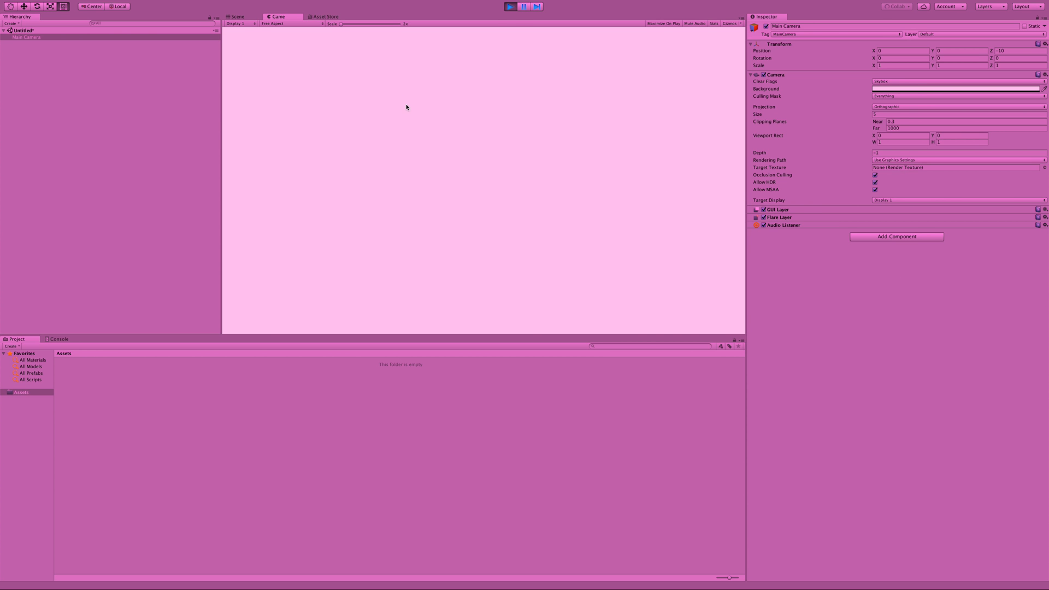
left_click(511, 7)
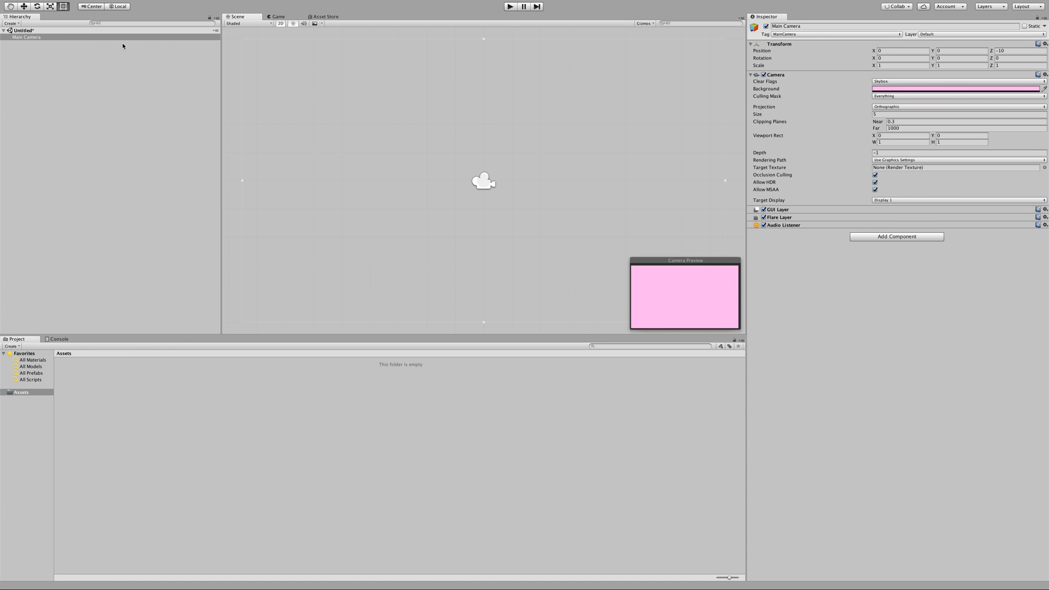
left_click(31, 37)
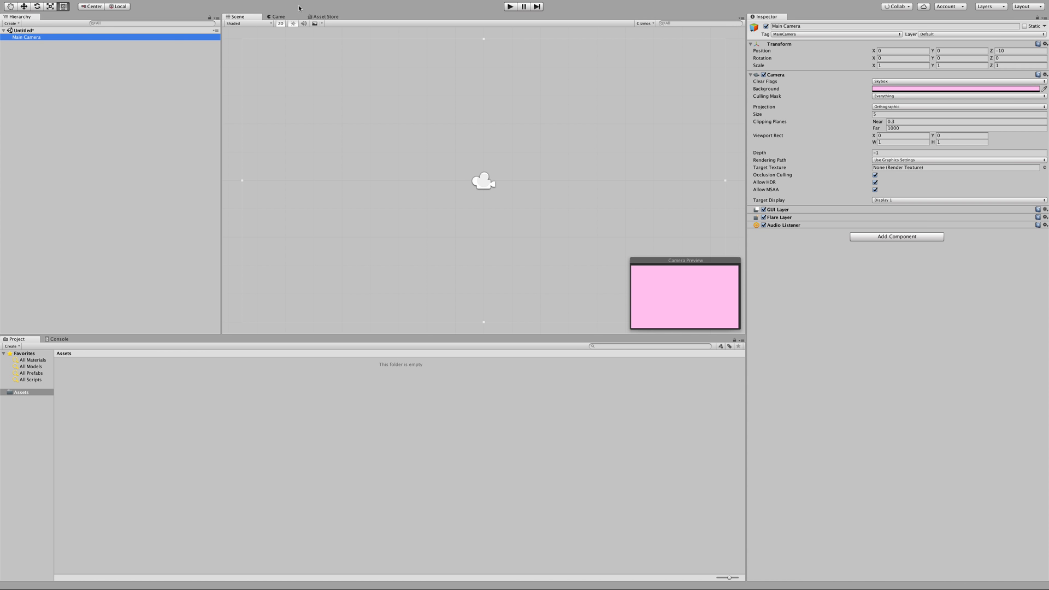
Step: Save the scene in the Assets folder under the name FlappyBirdMain
left_click(25, 31)
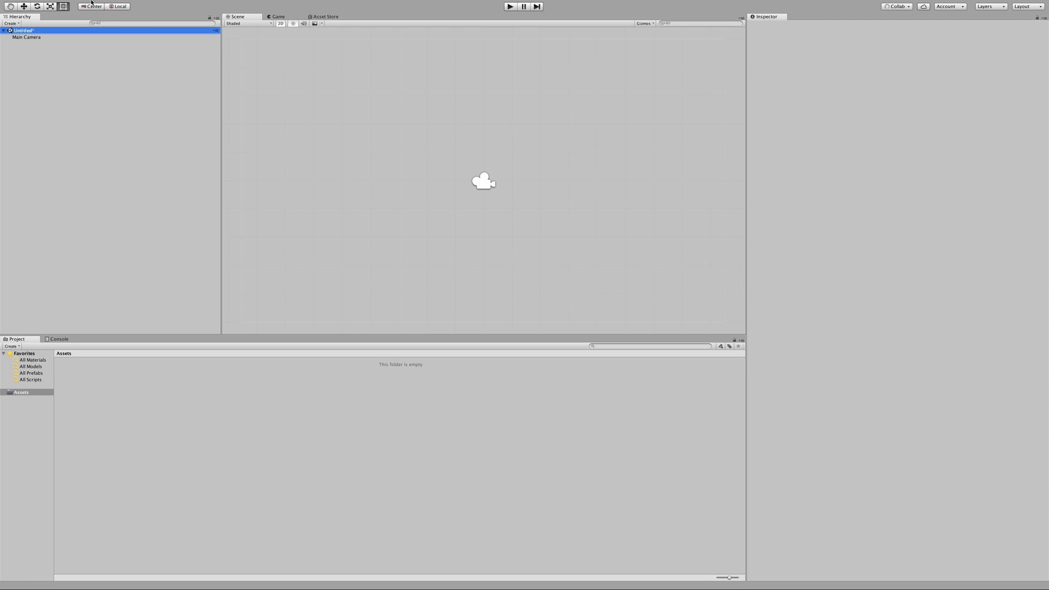
left_click(51, 5)
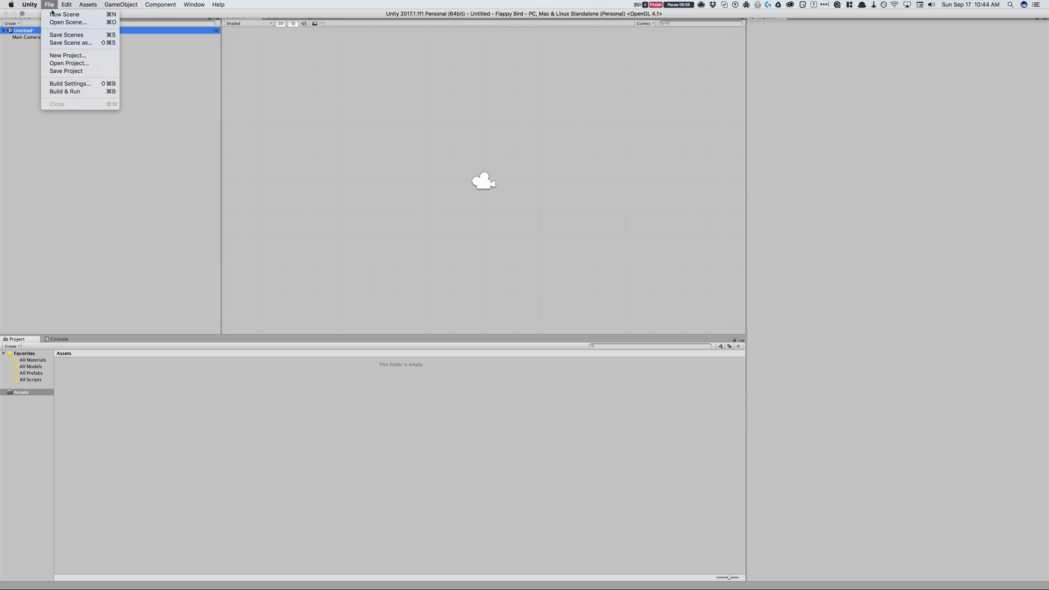
left_click(65, 35)
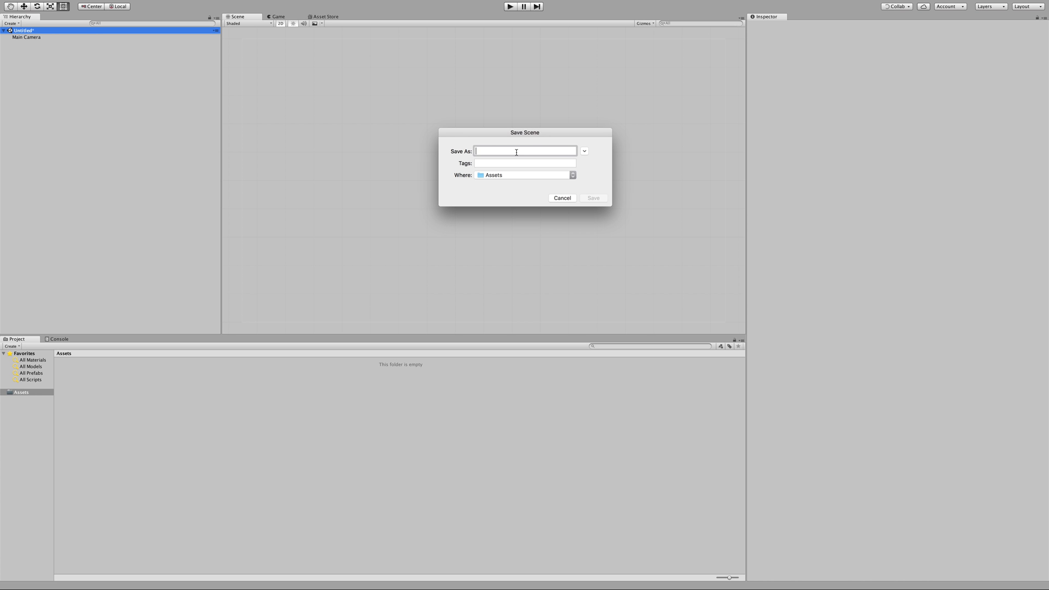
left_click(513, 173)
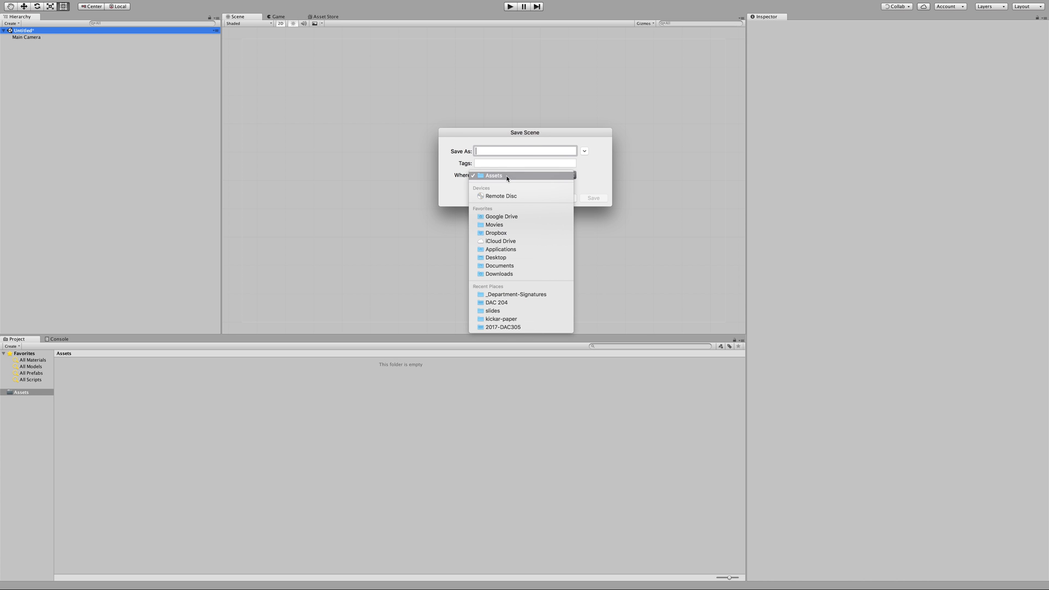
left_click(507, 176)
left_click(489, 163)
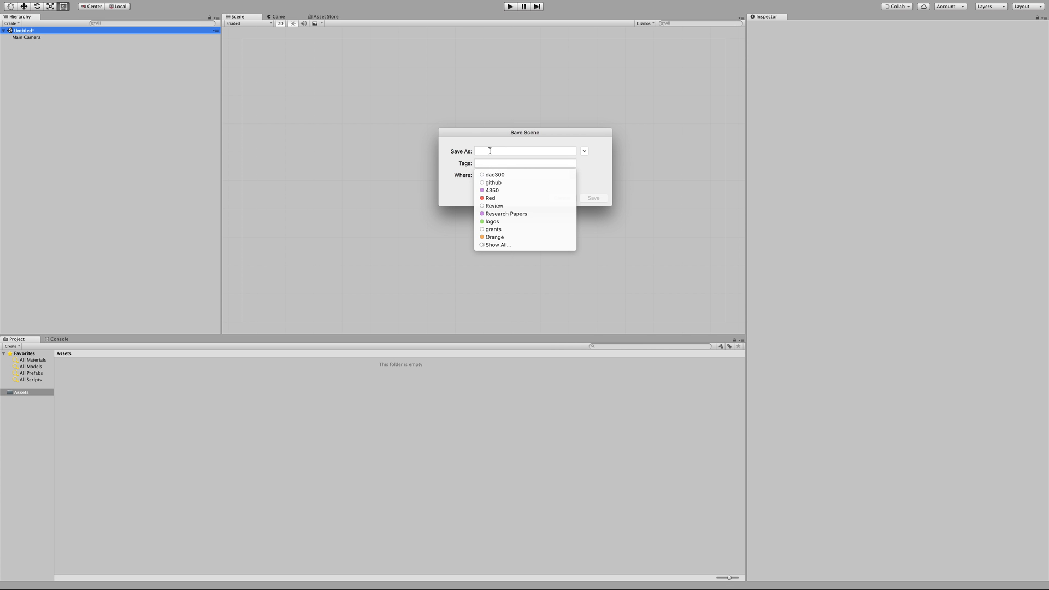
left_click(488, 150)
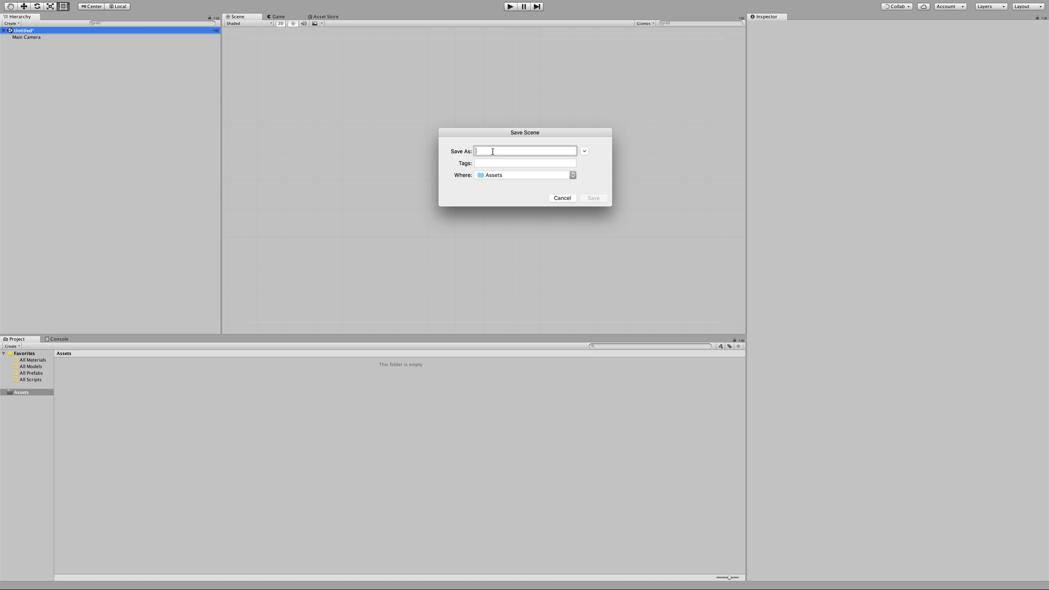
type("AngryBi")
key("BackSpace")
key("BackSpace")
key("BackSpace")
key("BackSpace")
key("BackSpace")
key("BackSpace")
key("BackSpace")
type("FlappyBirdMain")
left_click(601, 199)
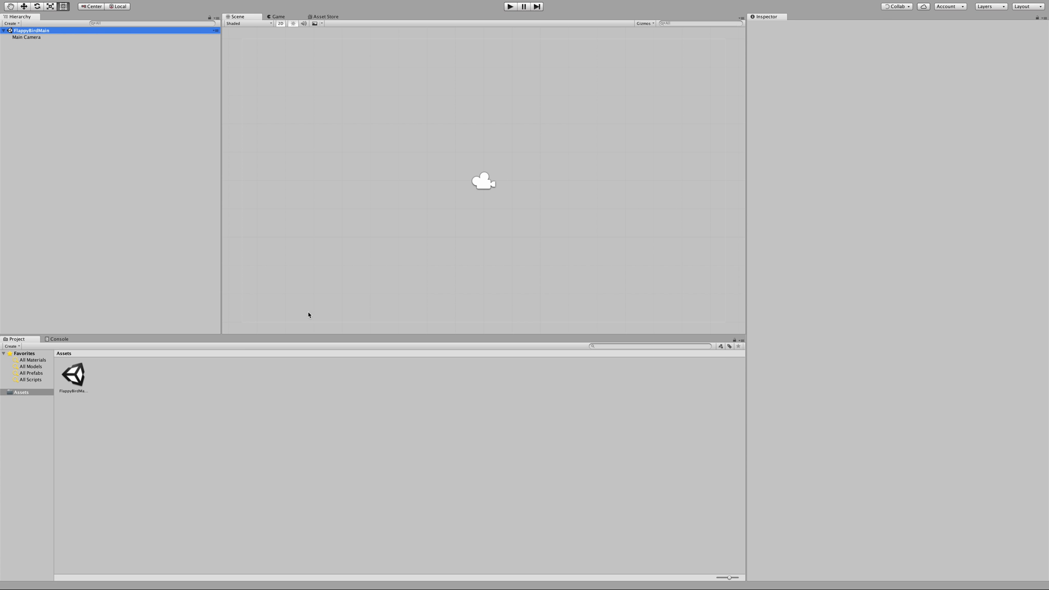
Step: Create a folder named Scenes in the project's Assets folder
left_click(75, 375)
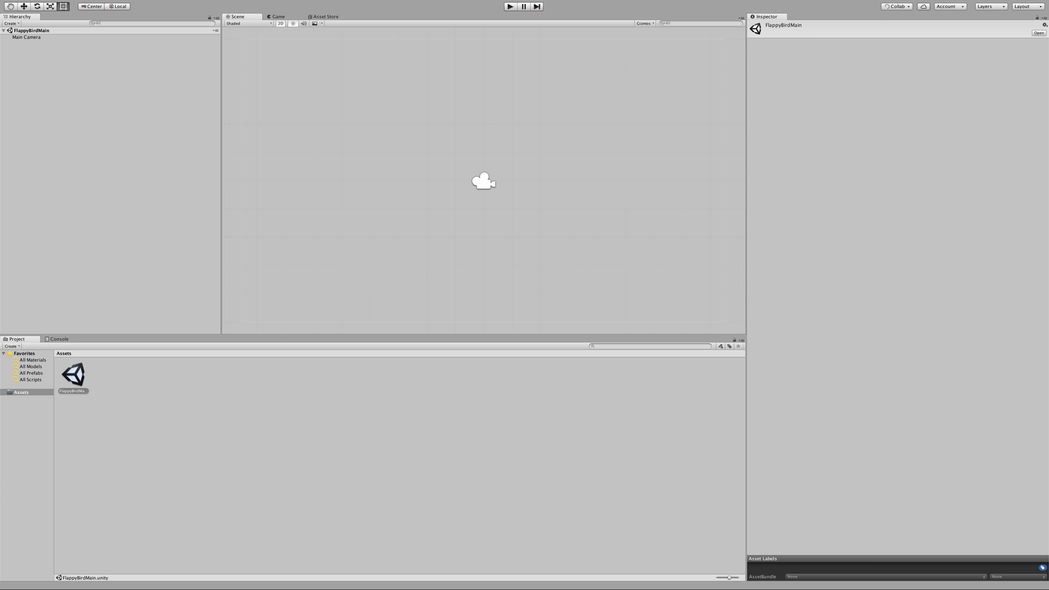
left_click(26, 393)
mouse_move(67, 4)
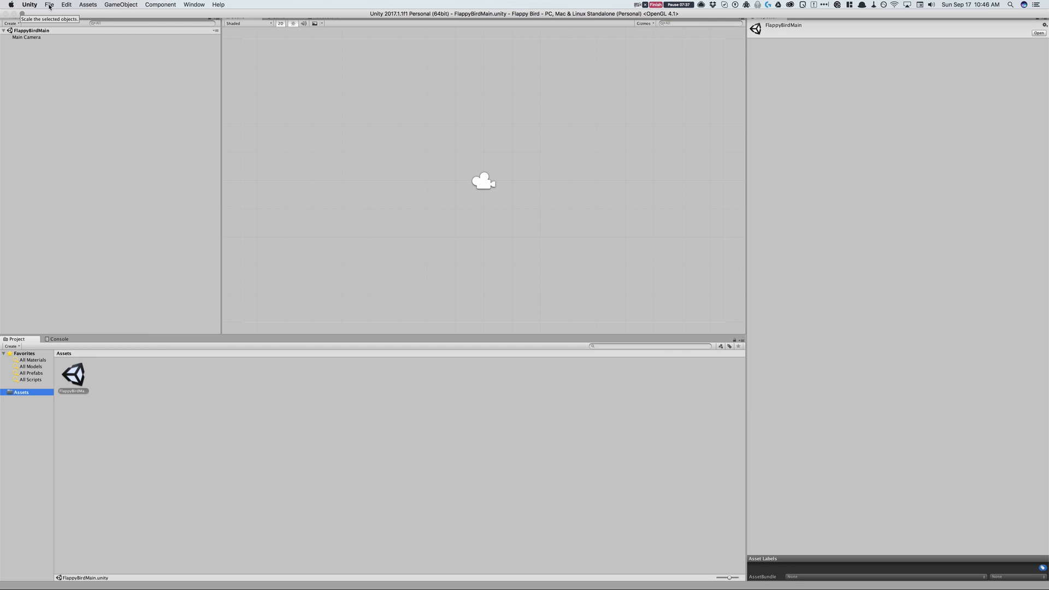
left_click(49, 5)
left_click(15, 73)
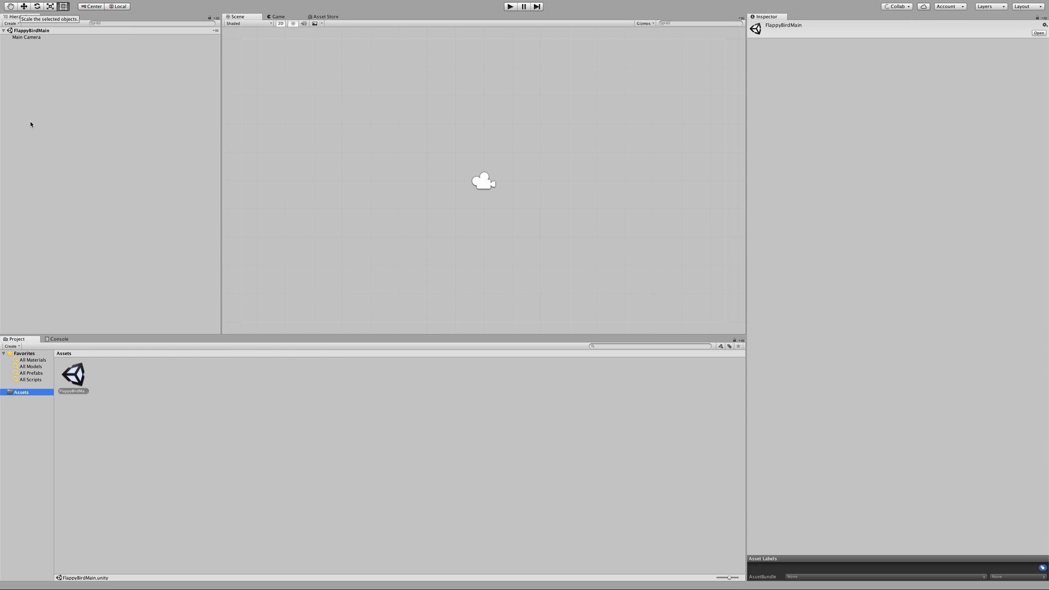
right_click(113, 383)
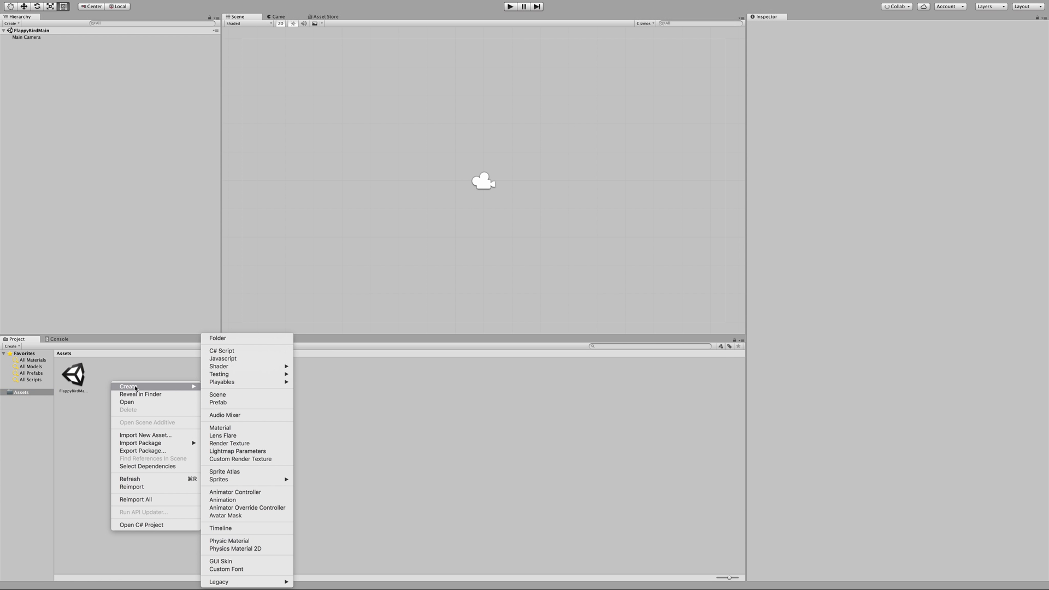
left_click(231, 339)
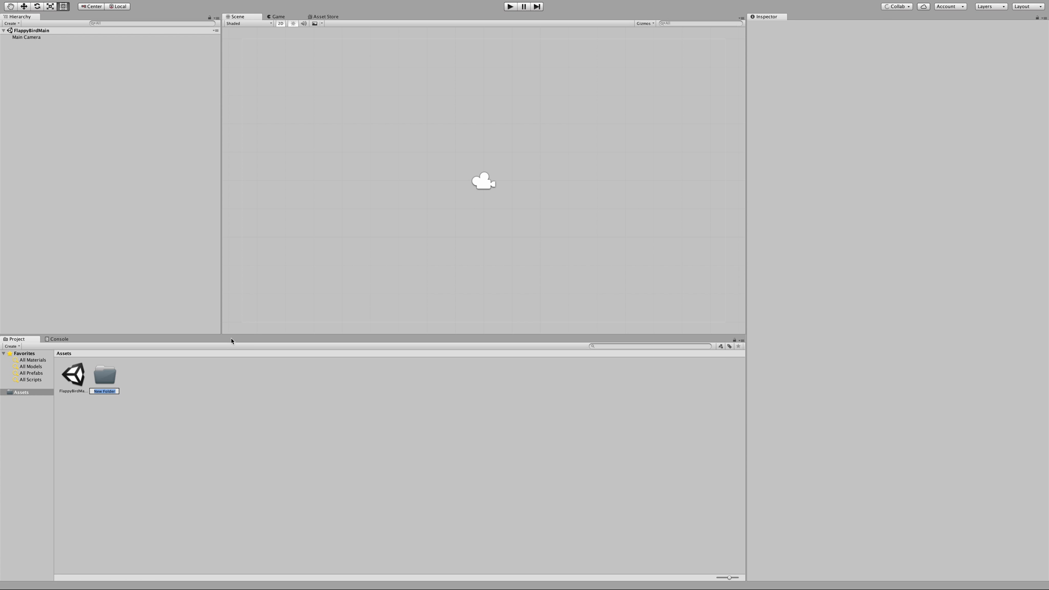
type("Scenes")
key("Return")
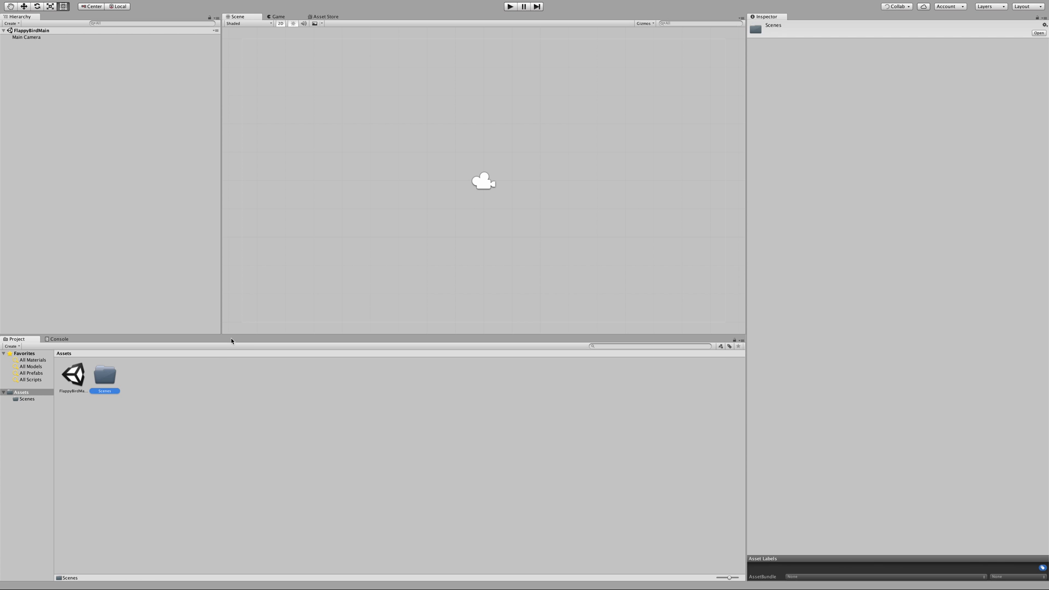
Step: Create a folder named Game Assets in the project's Assets folder
right_click(170, 372)
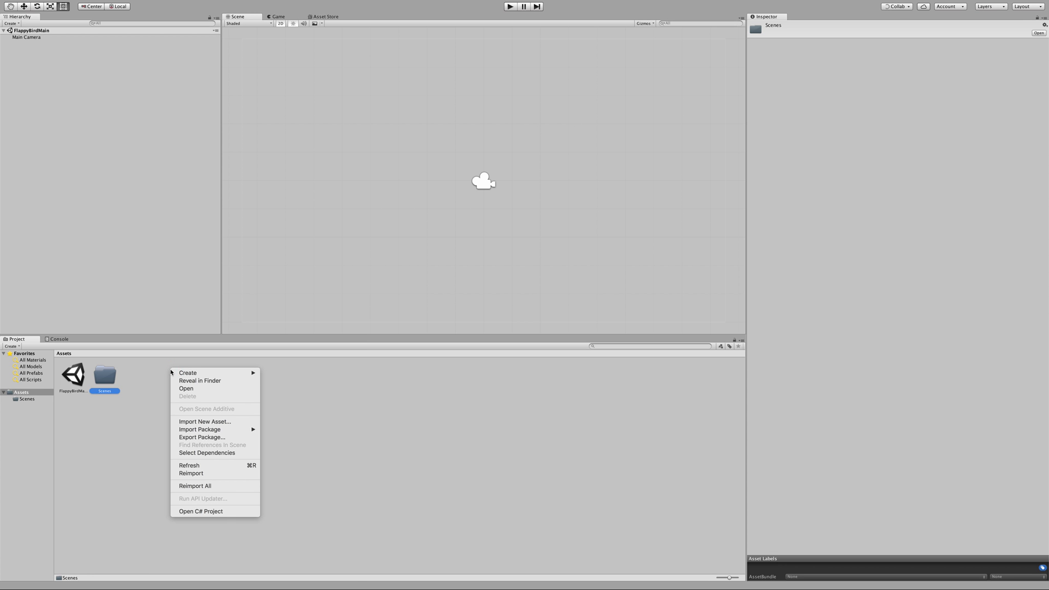
mouse_move(203, 374)
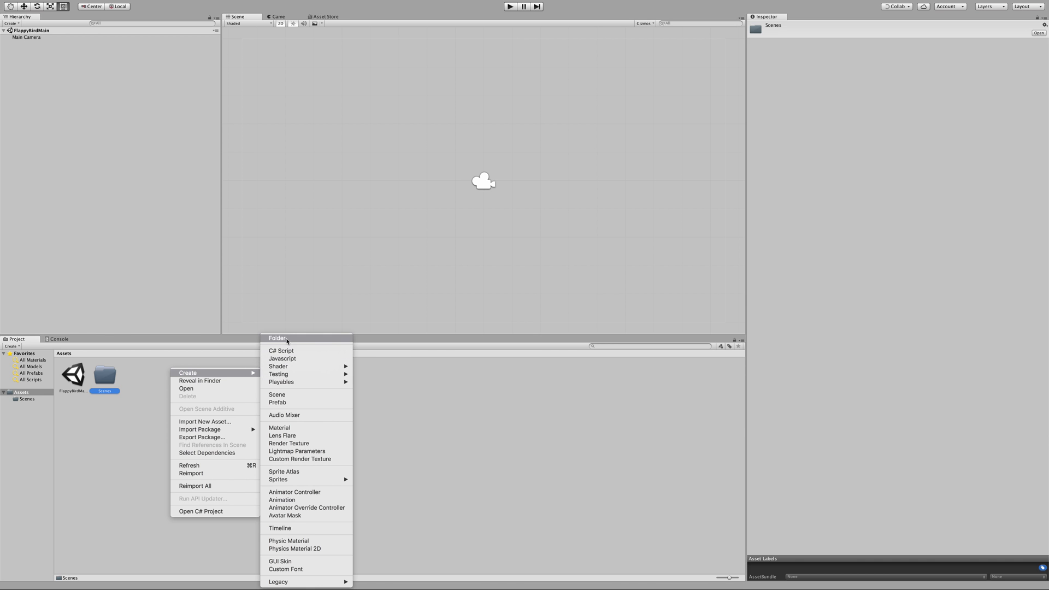
left_click(287, 338)
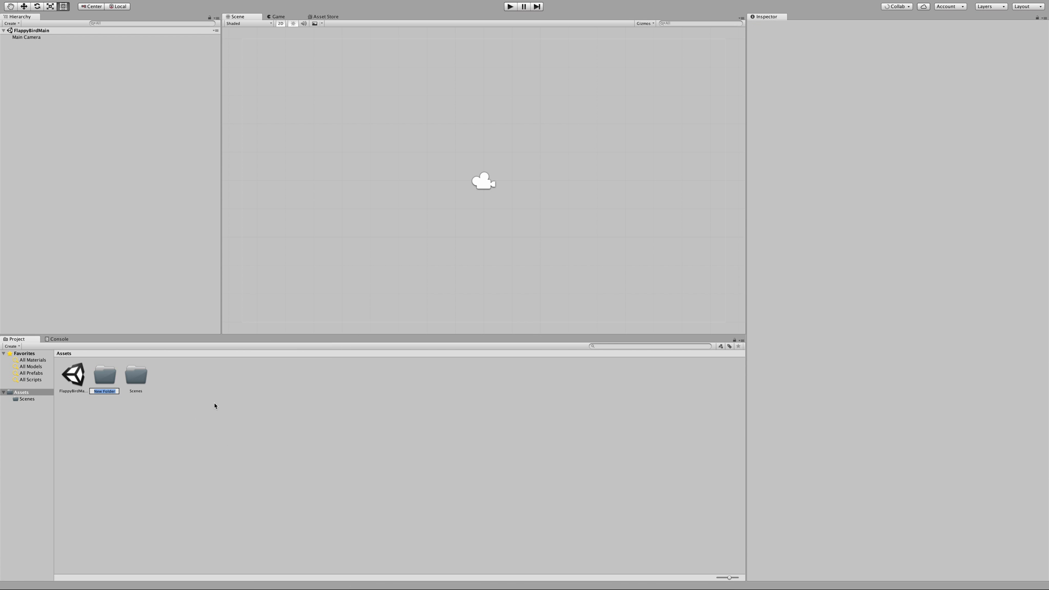
type("Asse")
key("BackSpace")
key("BackSpace")
type("Game Assets")
key("Return")
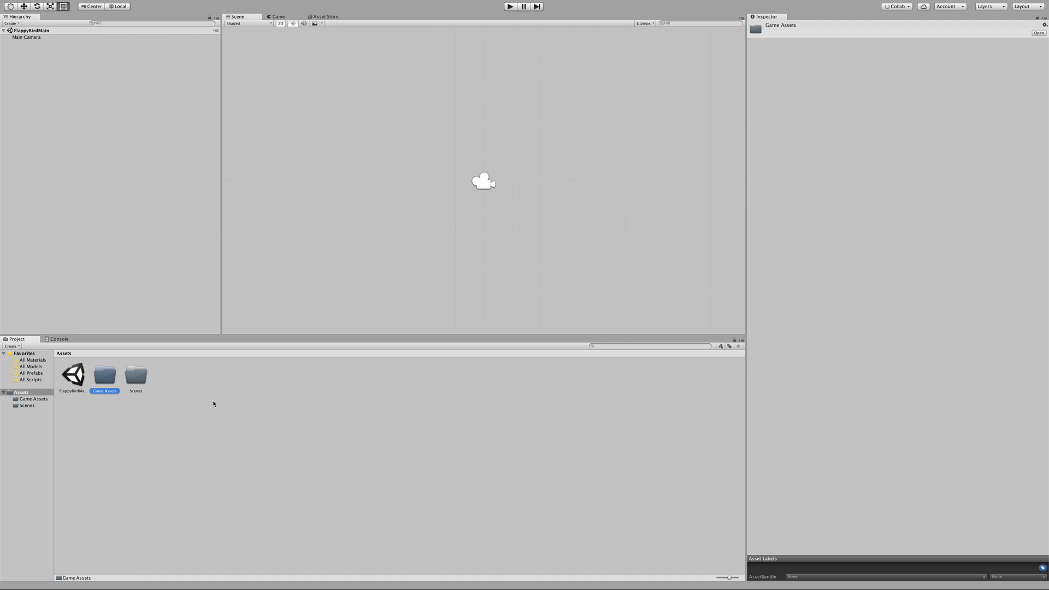
Step: Create a folder named Scripts beside the Game Assets and Scenes folders
right_click(191, 380)
mouse_move(230, 382)
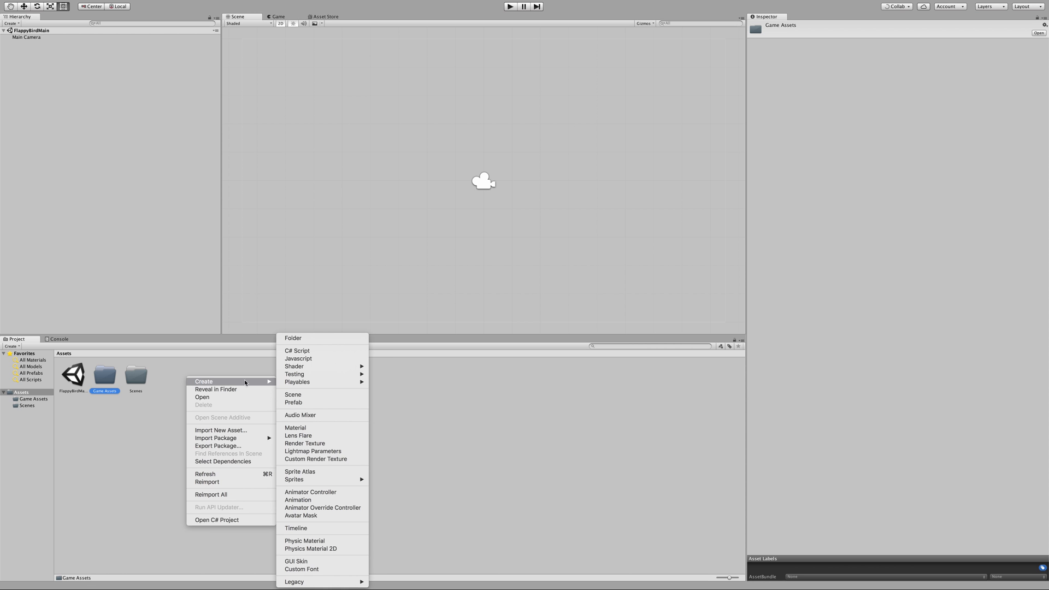
left_click(298, 339)
type("Scripts")
key("Return")
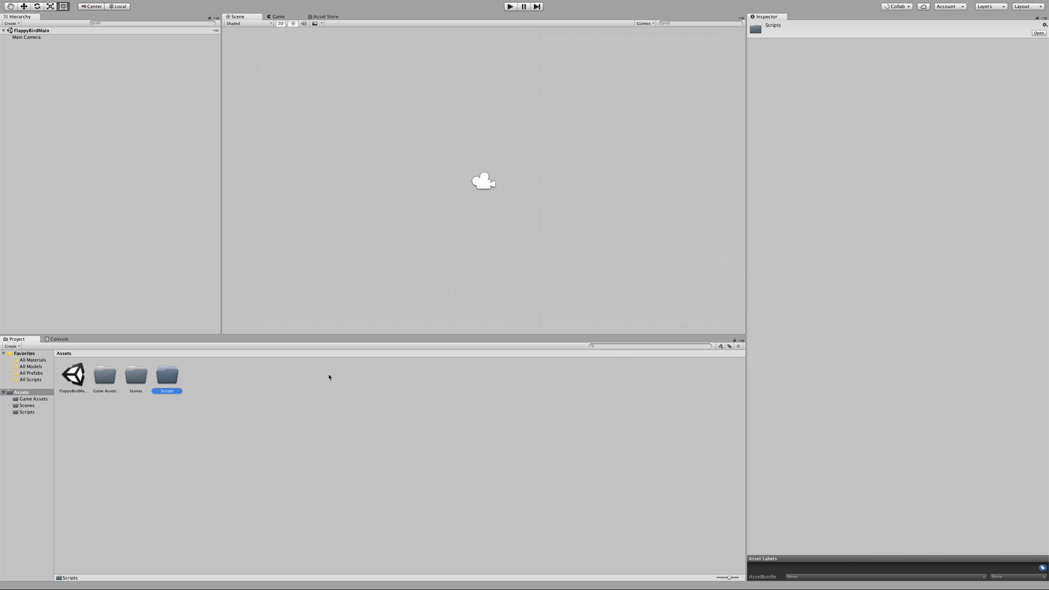
Step: Move the FlappyBirdMain scene into the Scenes folder
left_click(67, 377)
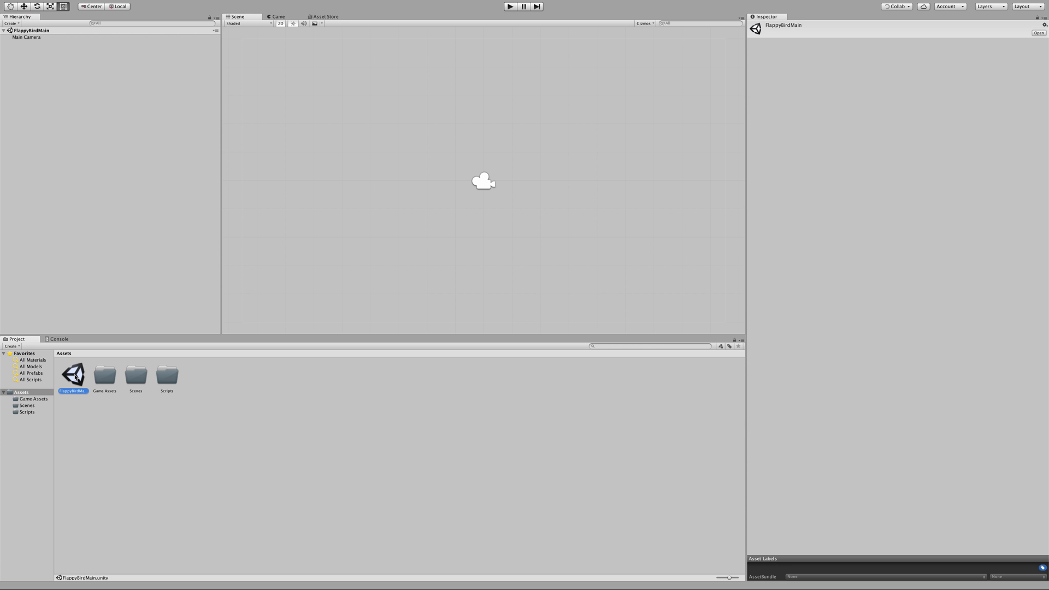
left_click_drag(76, 377, 134, 377)
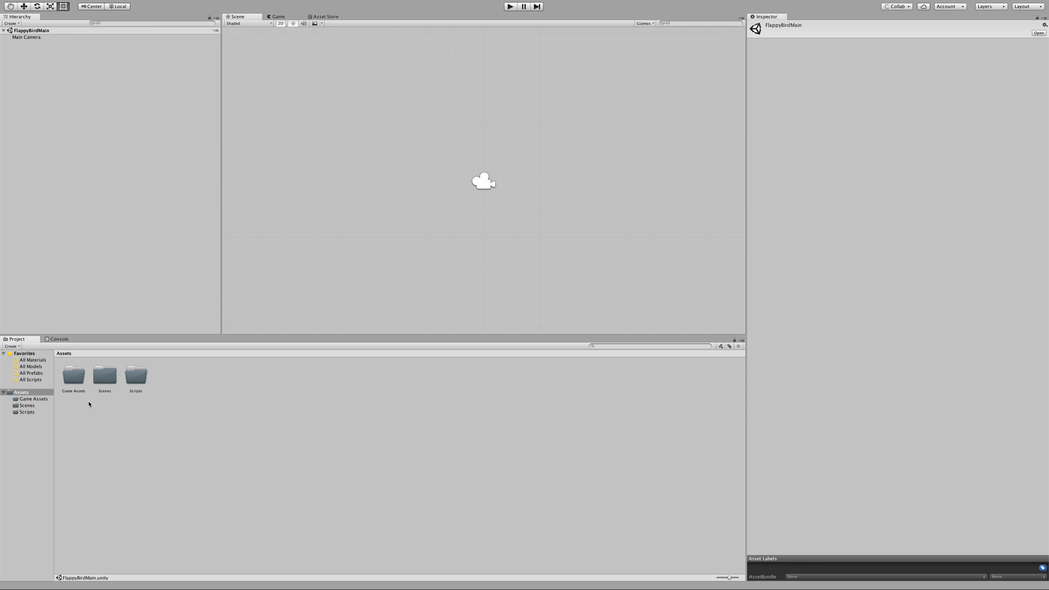
Step: Look through the Game Assets, Scenes and Scripts folders of the project
left_click(34, 399)
left_click(29, 406)
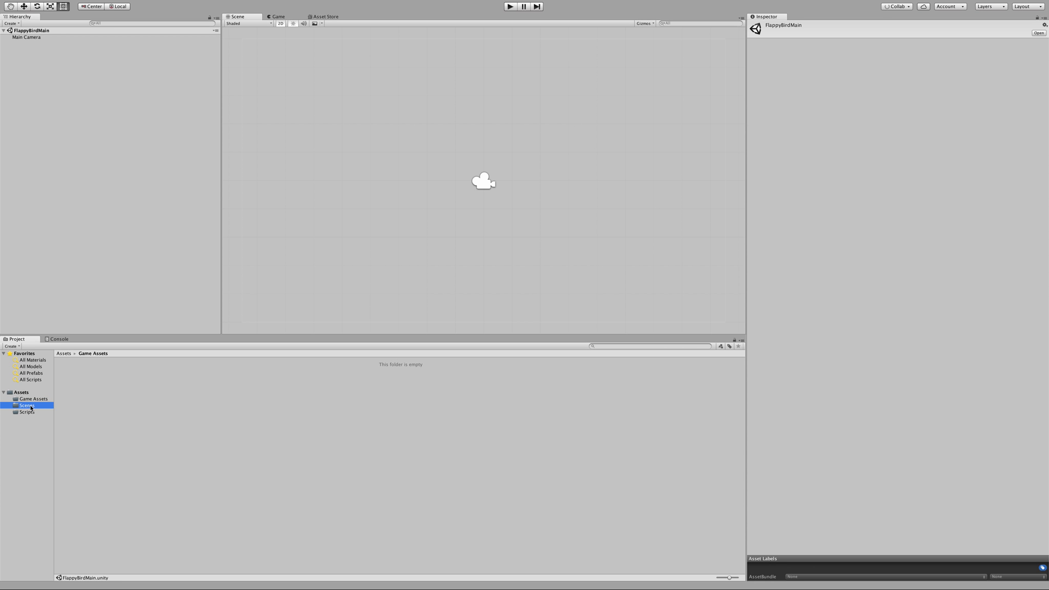
left_click(32, 412)
left_click(35, 406)
left_click(41, 400)
left_click(22, 393)
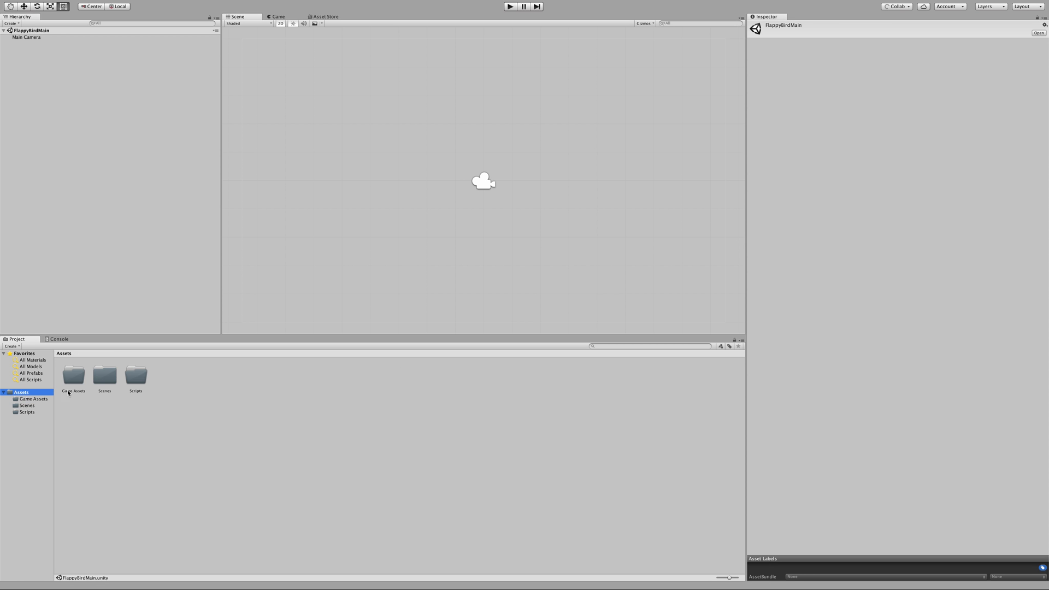
left_click(76, 376)
left_click(105, 376)
left_click(139, 380)
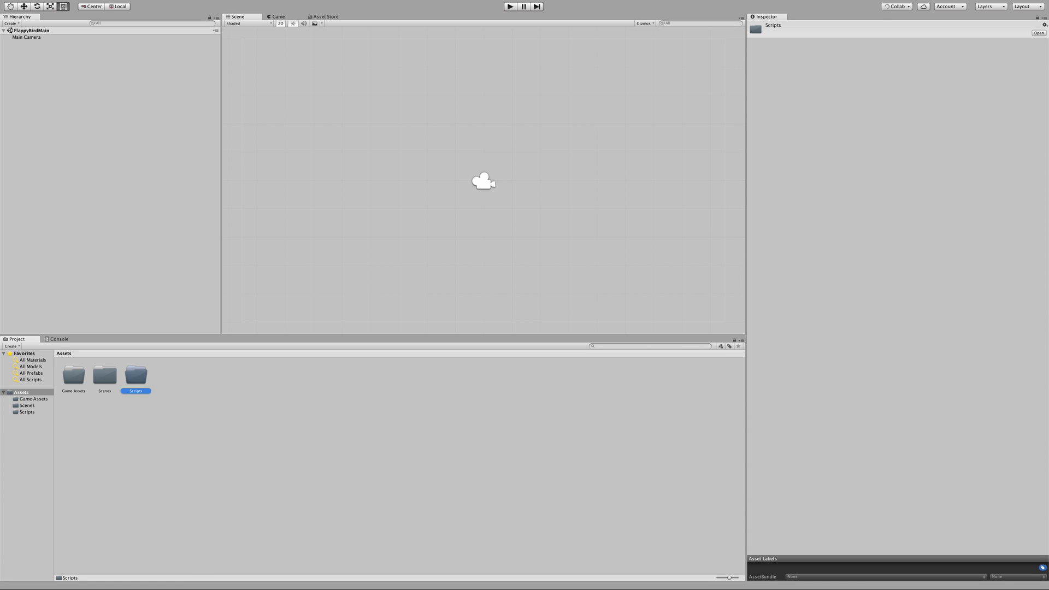
Step: Take the Unity window out of full screen and place the FlappyBirdAssets Finder window beside it
key("super+Tab")
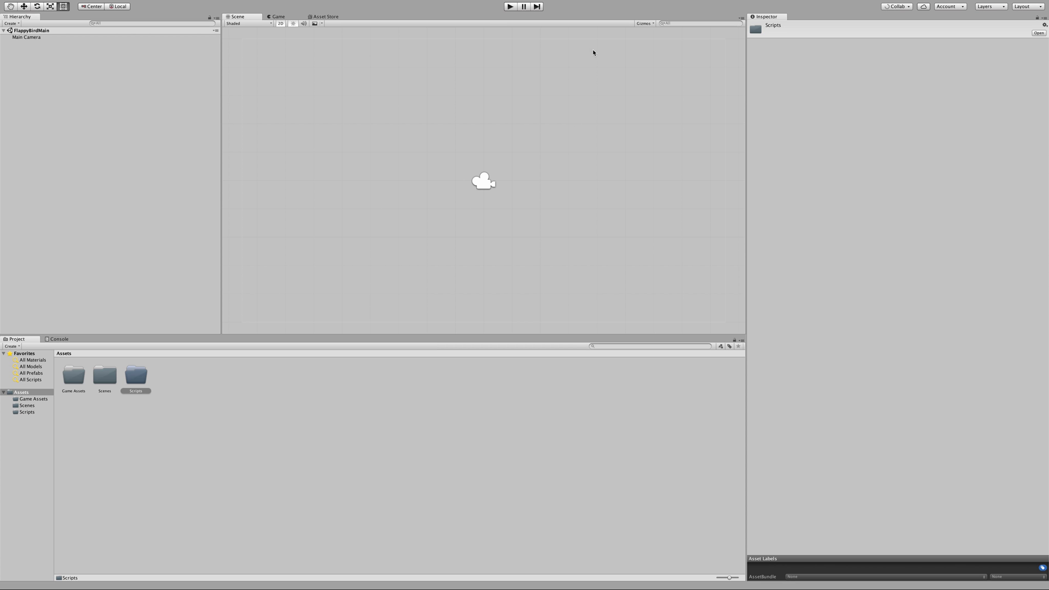
mouse_move(208, 3)
left_click(23, 13)
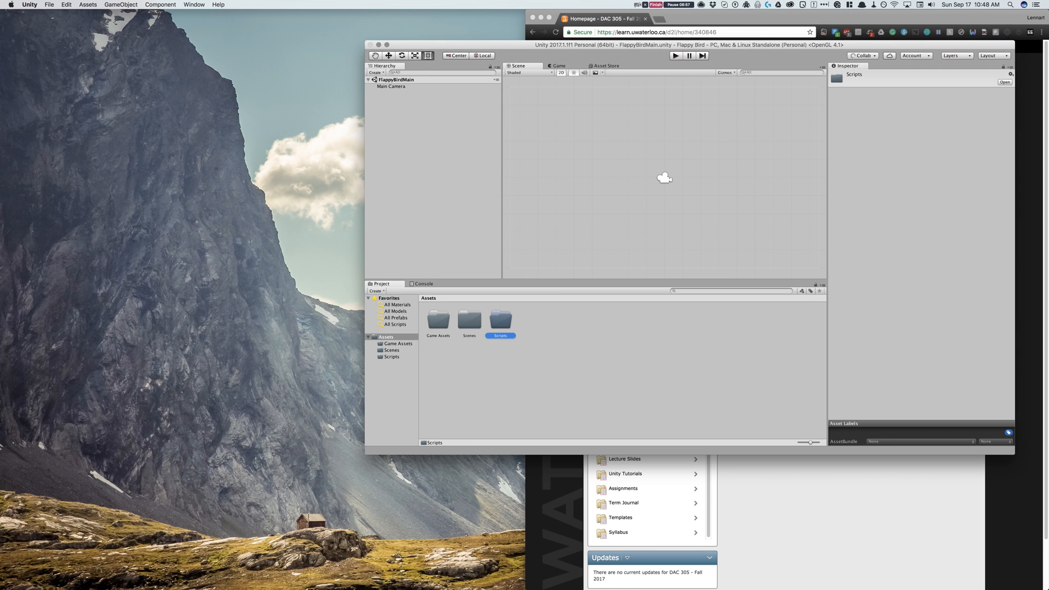
left_click_drag(1048, 147, 254, 127)
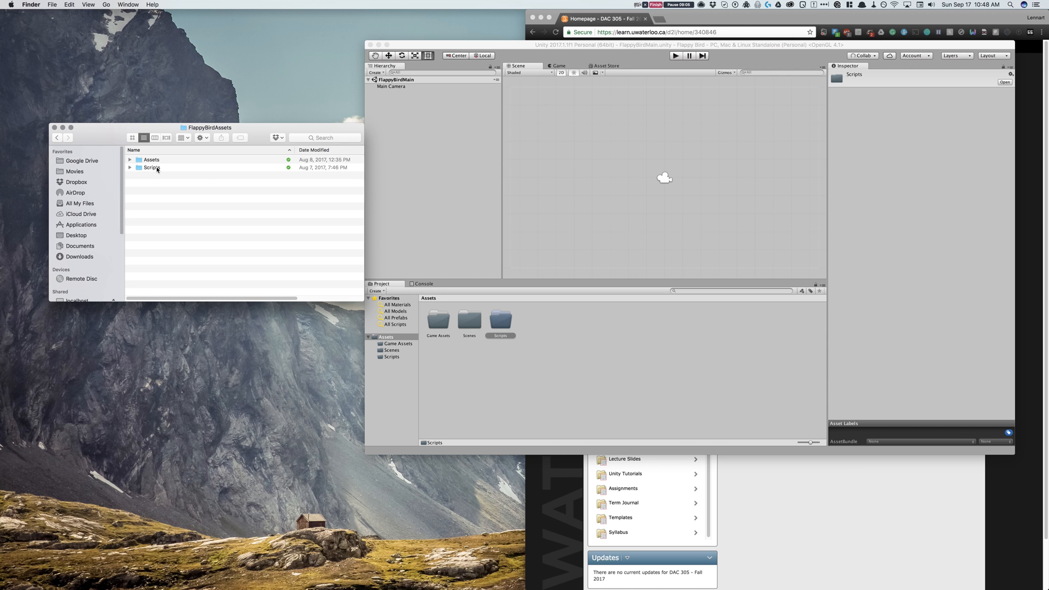
Step: Import background.png, bird.png, gameover.png, ground.png and pipe.png from the FlappyBirdAssets Assets folder into the project's Game Assets folder
left_click(162, 162)
double_click(161, 162)
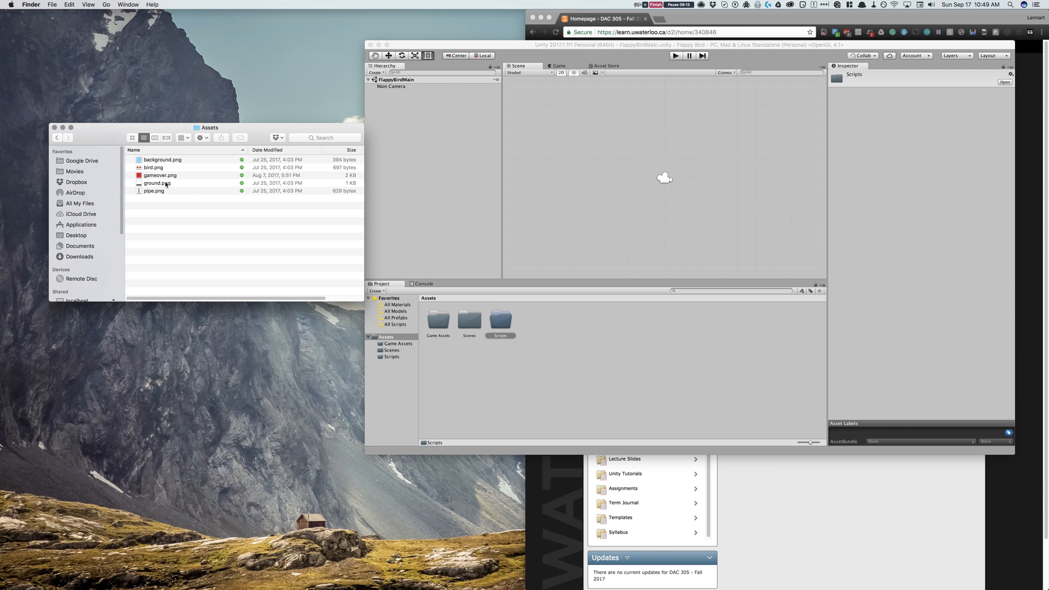
double_click(439, 322)
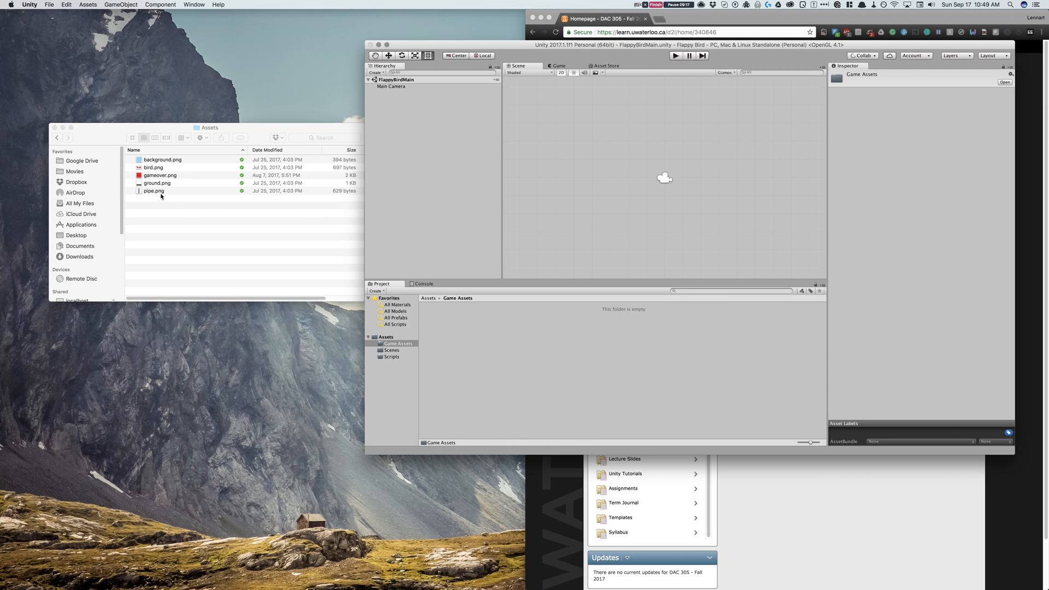
left_click(161, 160)
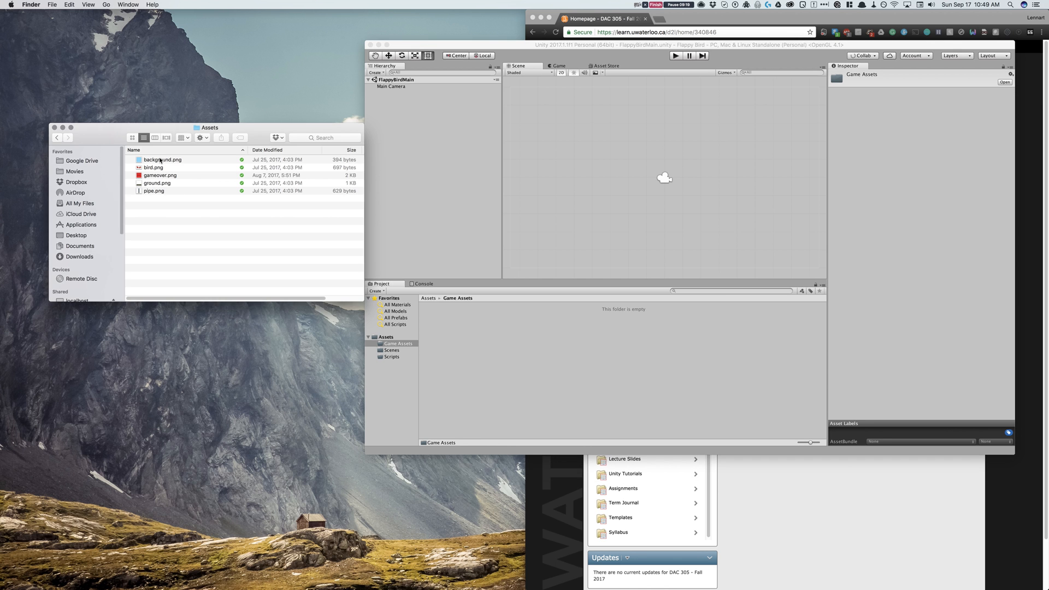
left_click(153, 160)
left_click(153, 191, "shift")
left_click_drag(153, 183, 538, 375)
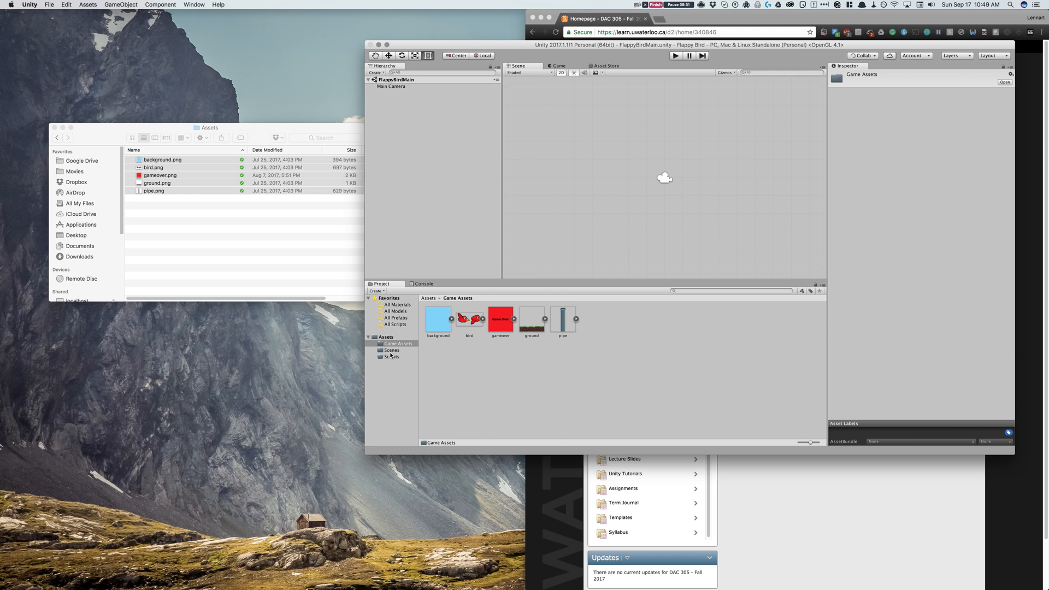
Step: Examine the Advanced folder, BirdScript.cs and FollowBirdScript.cs in the FlappyBirdAssets Scripts folder, with the project's Scripts folder open in Unity
left_click(190, 219)
key("super+Up")
double_click(182, 168)
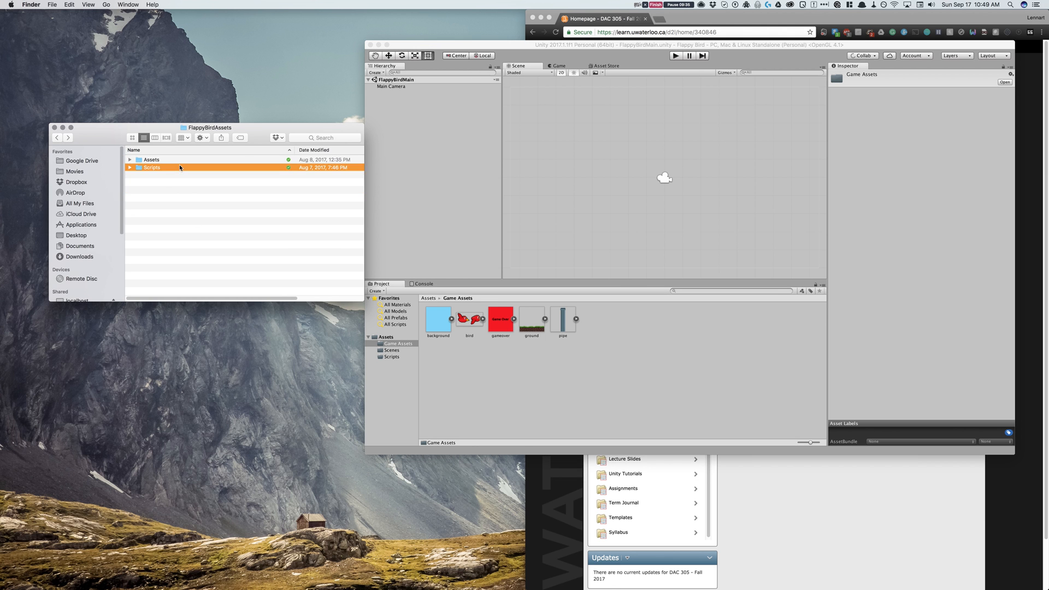
left_click(392, 357)
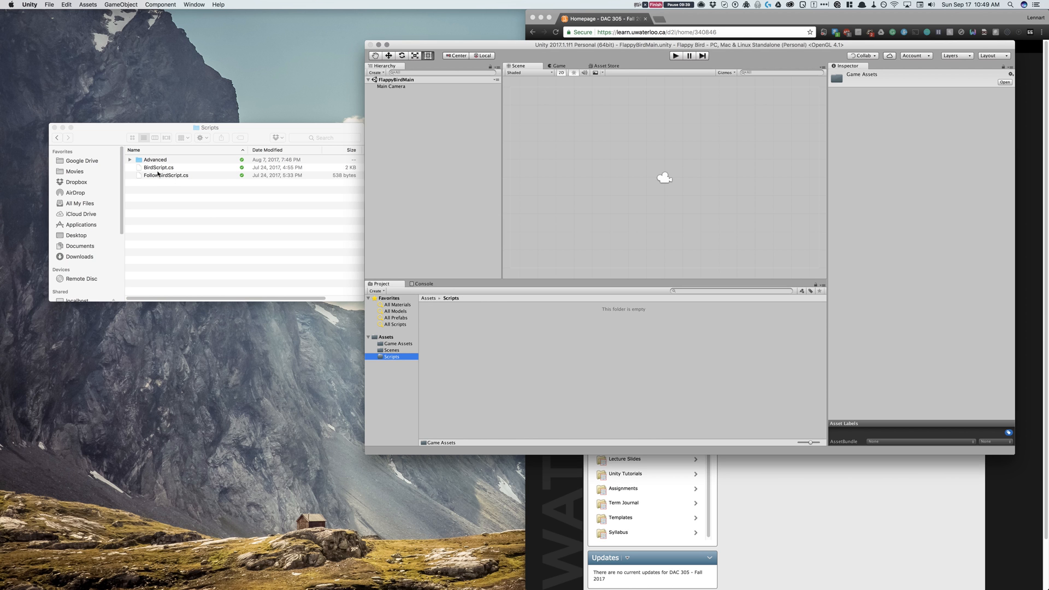
left_click(158, 174)
left_click(159, 175)
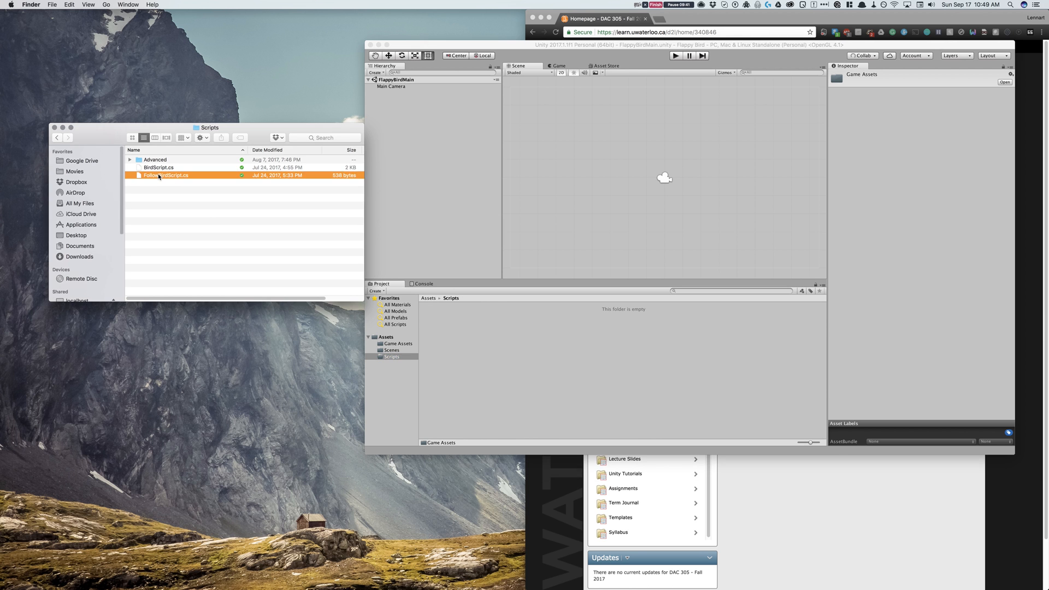
left_click(158, 168, "shift")
left_click(153, 162, "shift")
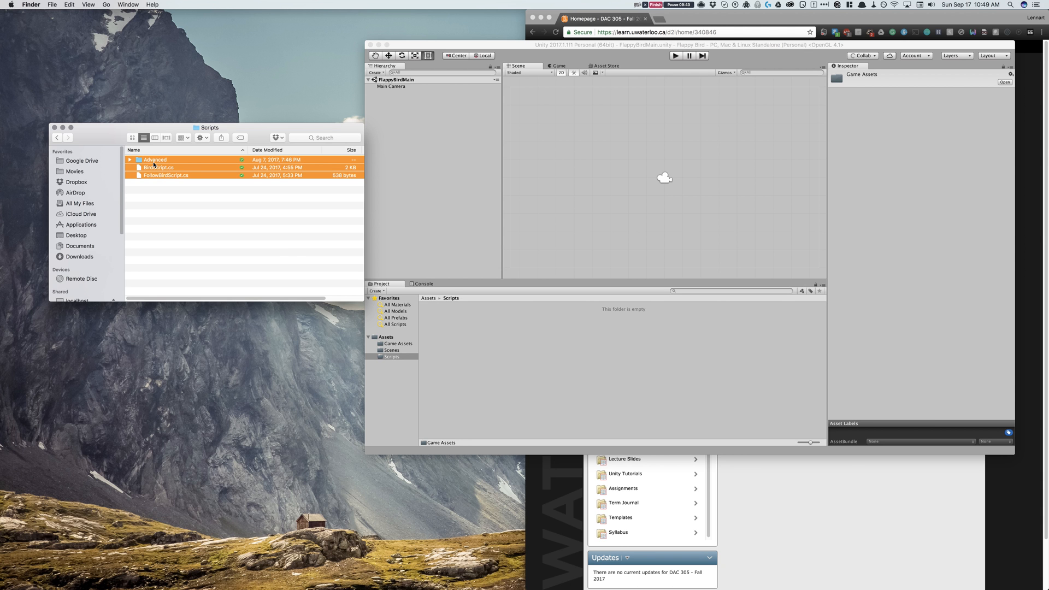
left_click(275, 254)
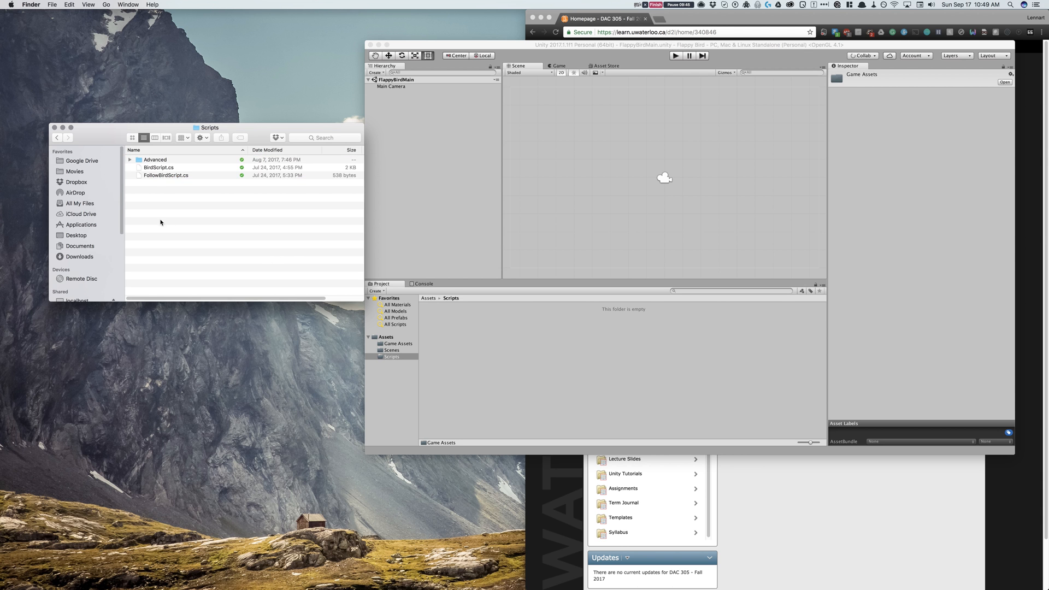
Step: Return Unity to full screen with the project's Game Assets folder open
left_click_drag(273, 132, 237, 119)
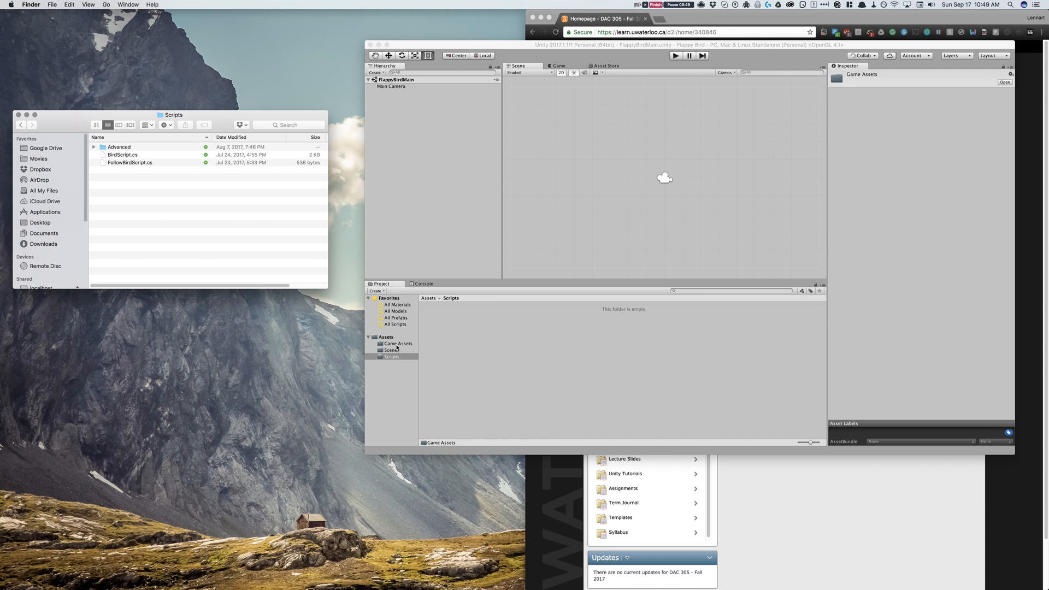
left_click(397, 344)
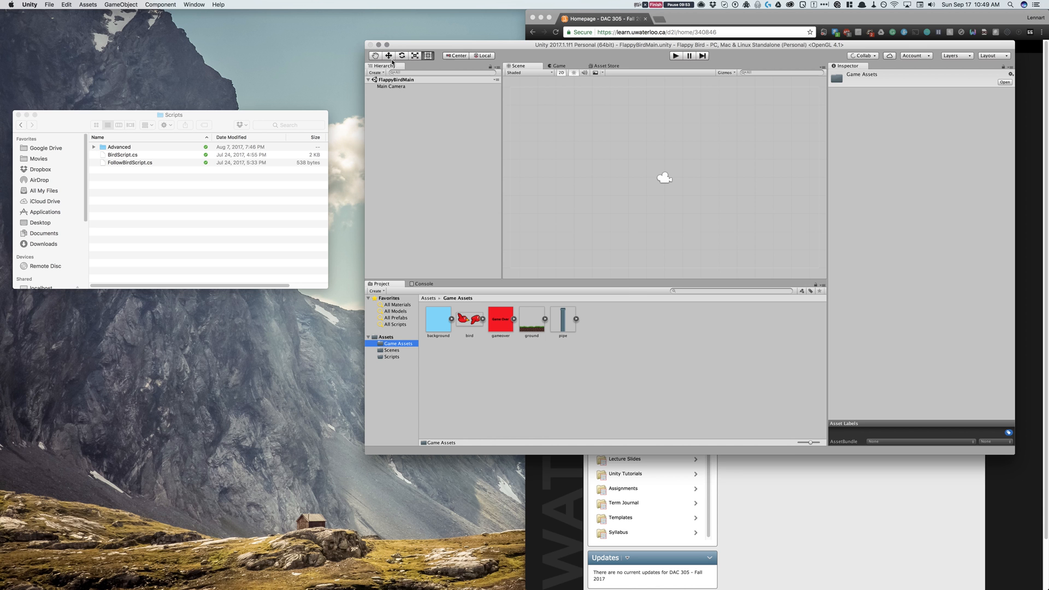
left_click(387, 45)
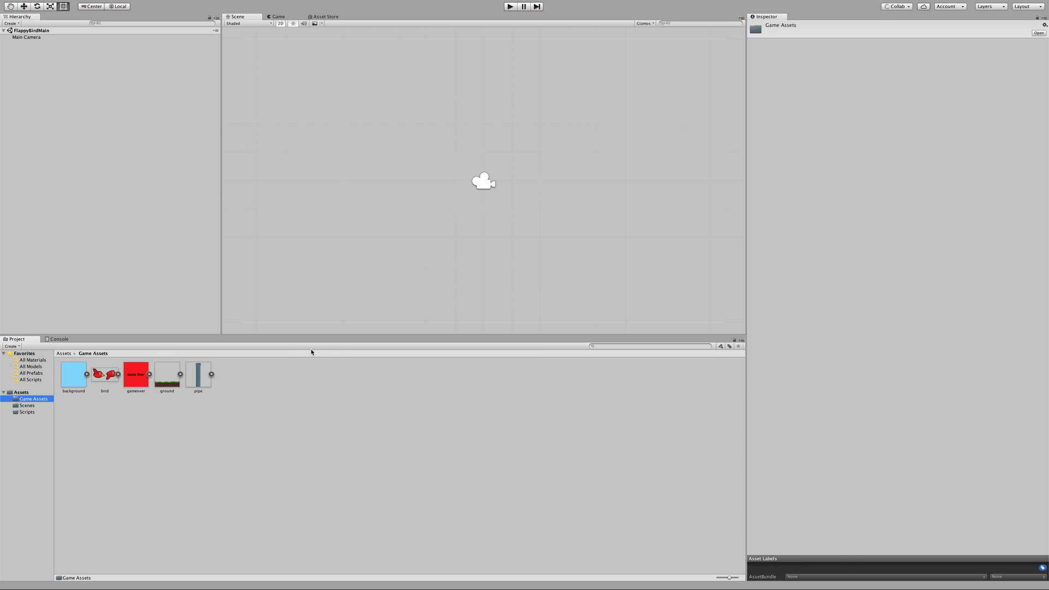
Step: Select the bird and pipe images together and set their Pixels Per Unit to 16
left_click(132, 381)
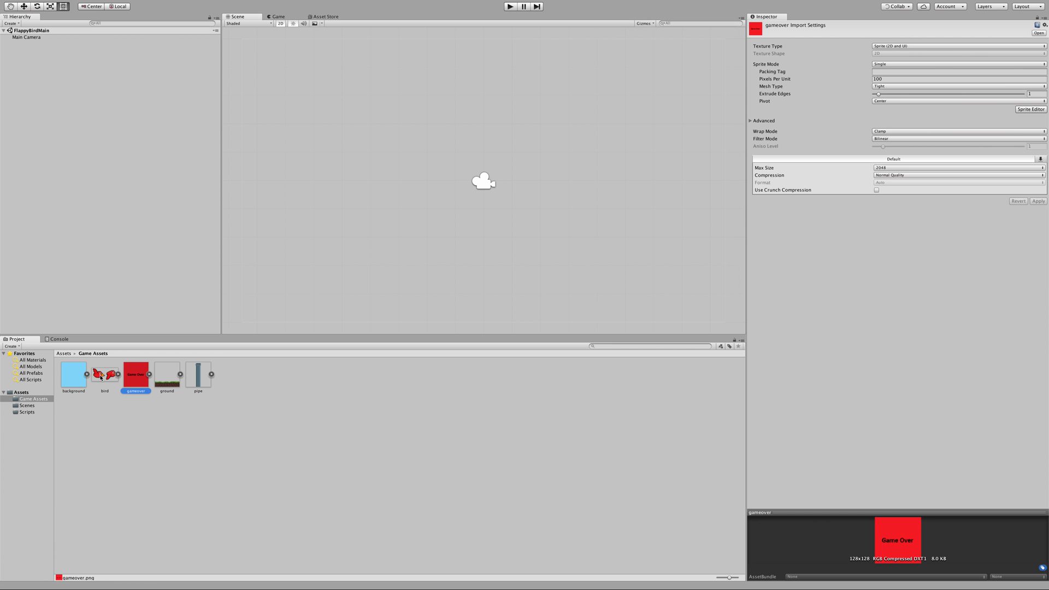
left_click(110, 380)
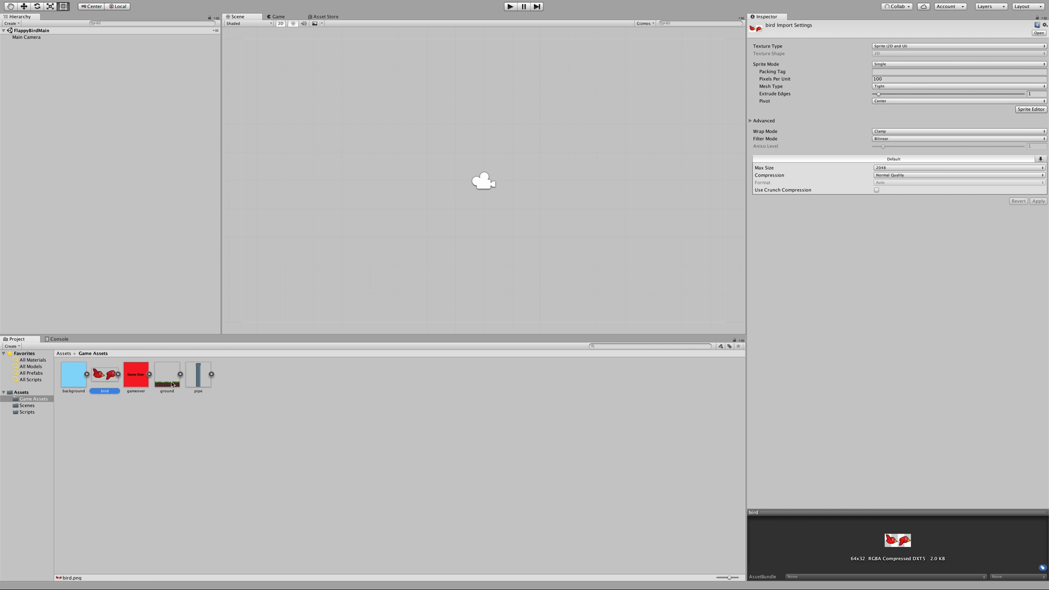
left_click(204, 379, "super")
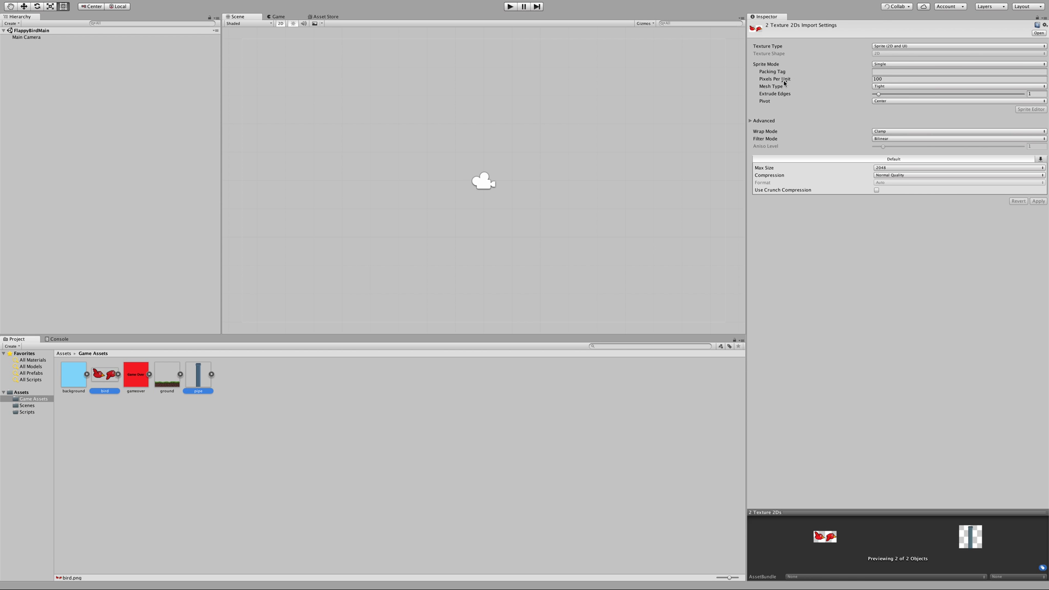
left_click(888, 80)
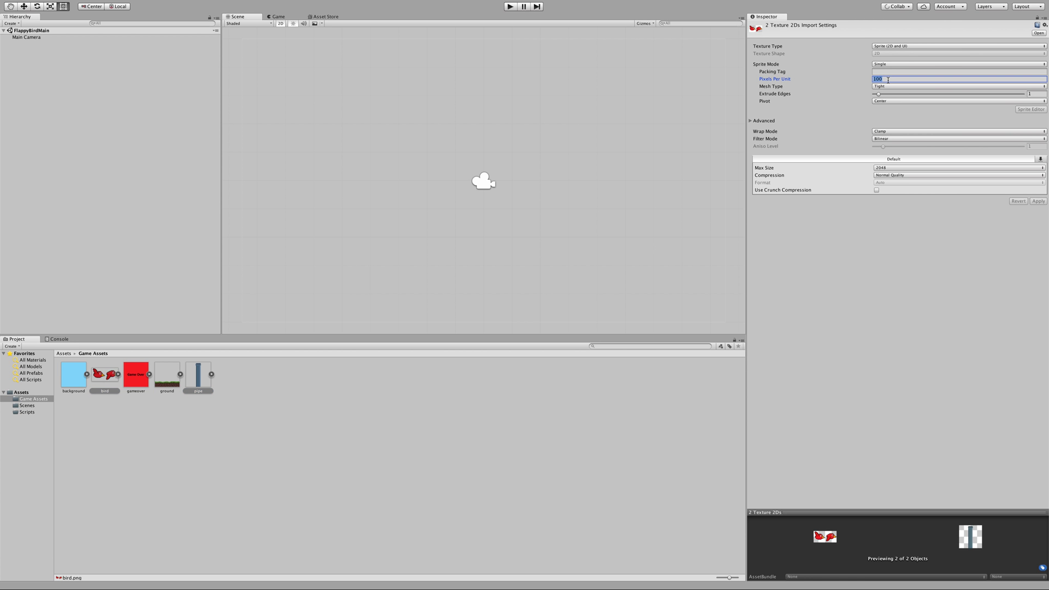
type("16")
left_click(893, 71)
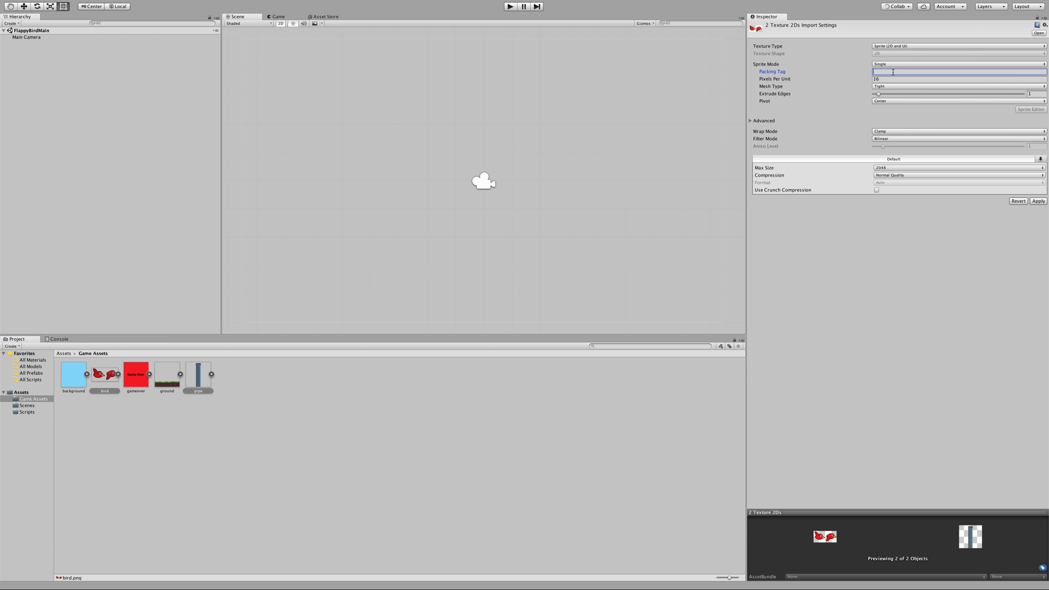
left_click(888, 80)
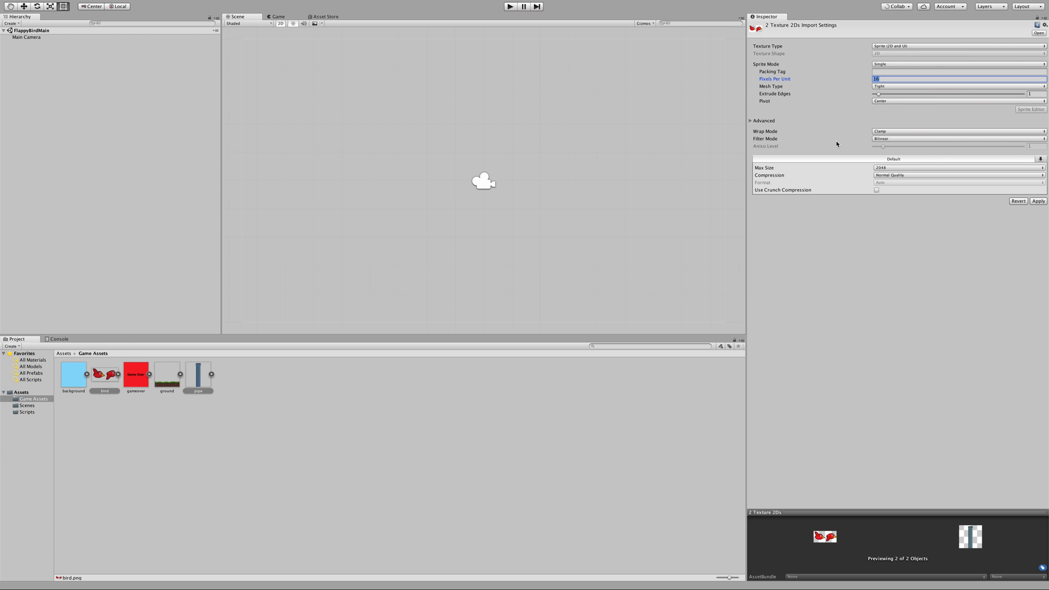
Step: Set the bird and pipe Filter Mode to Point (no filter) and Compression to None, and apply the import settings
left_click(895, 138)
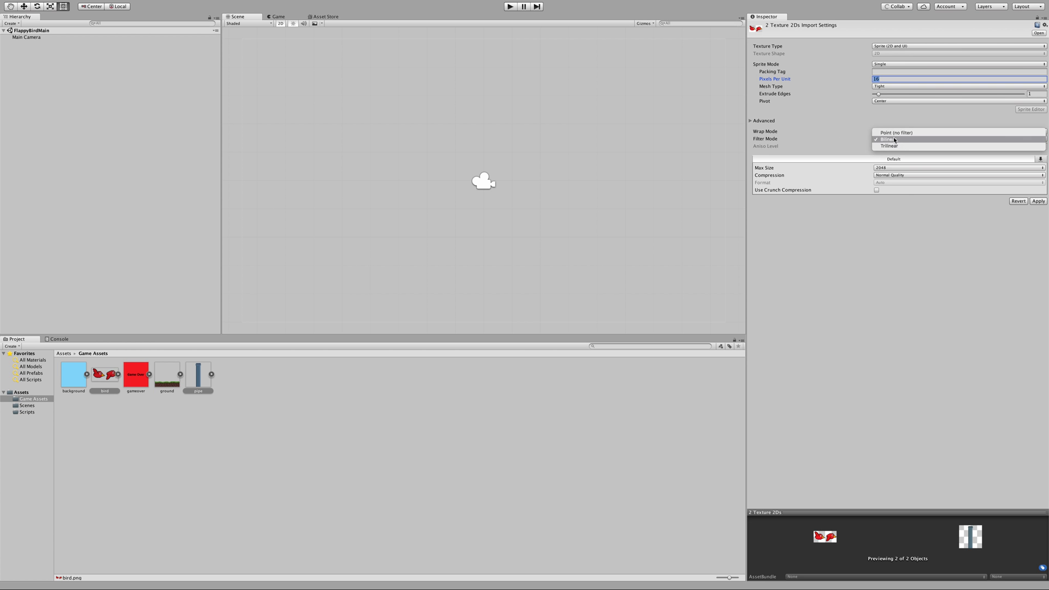
left_click(894, 133)
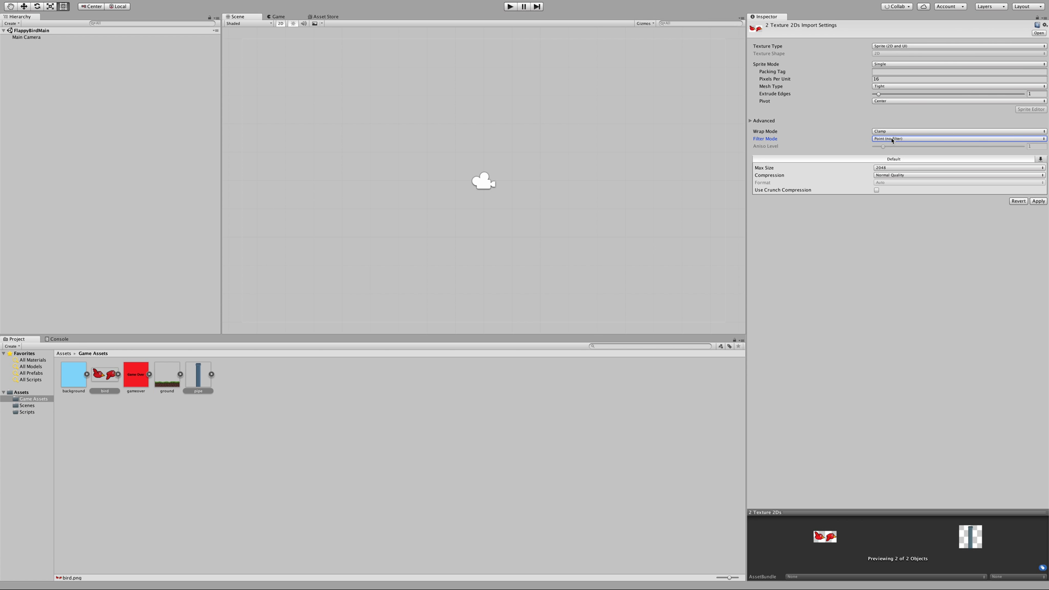
left_click(889, 176)
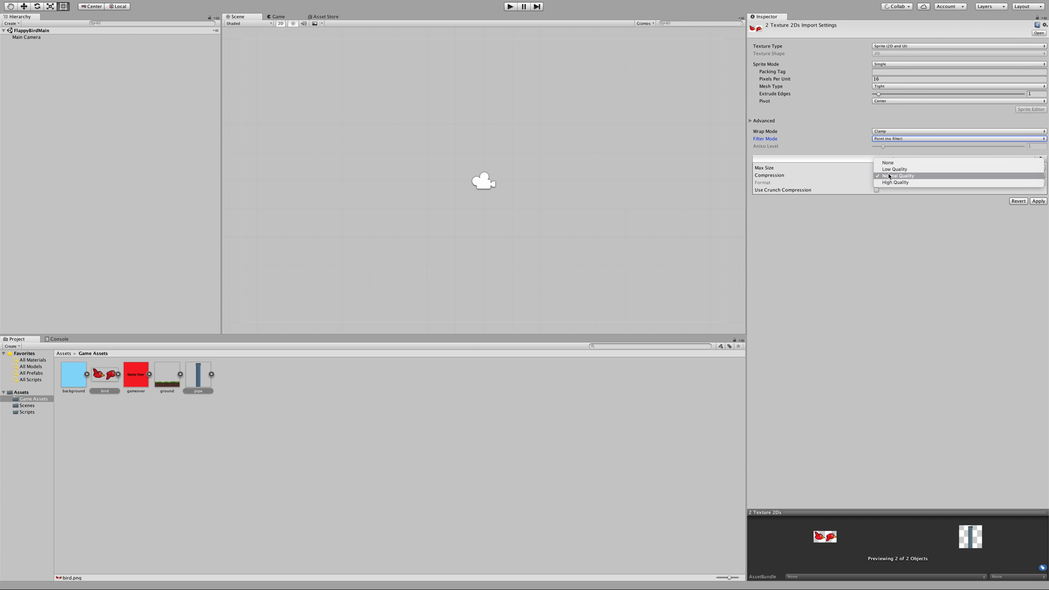
left_click(890, 163)
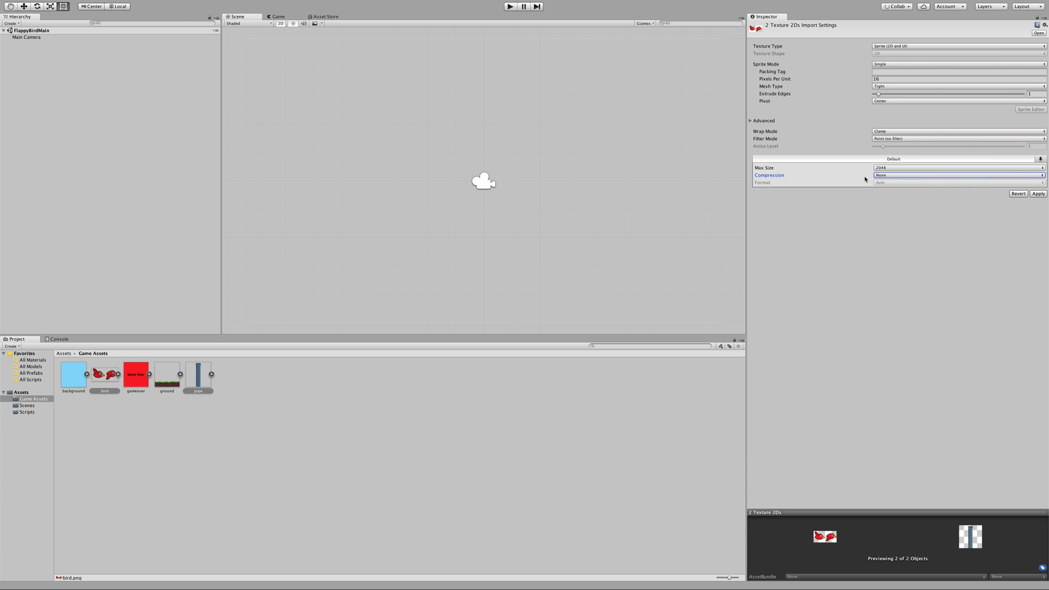
left_click(878, 140)
left_click(878, 140)
left_click(882, 79)
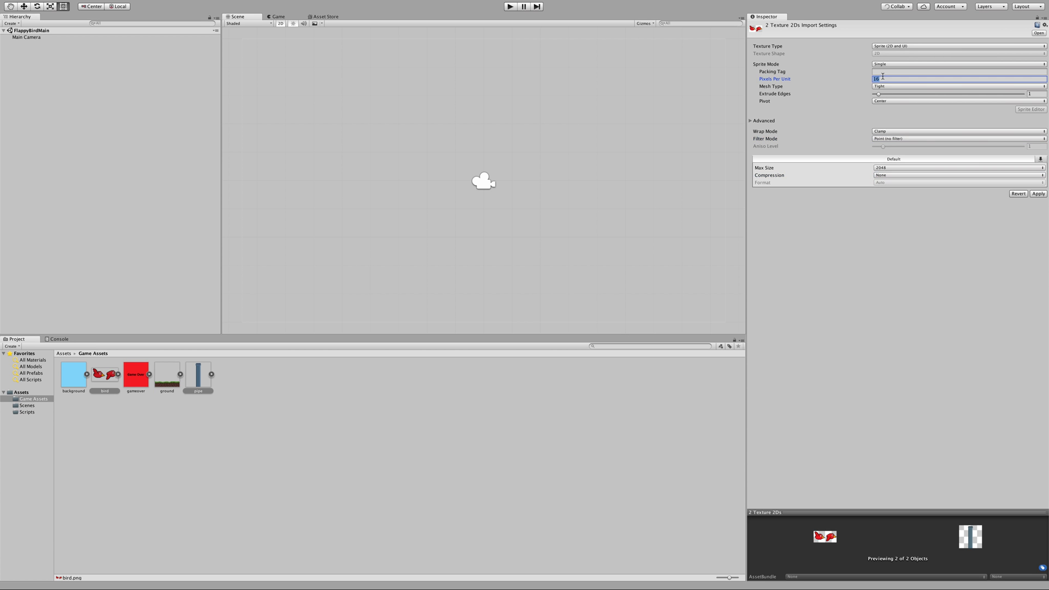
left_click(857, 80)
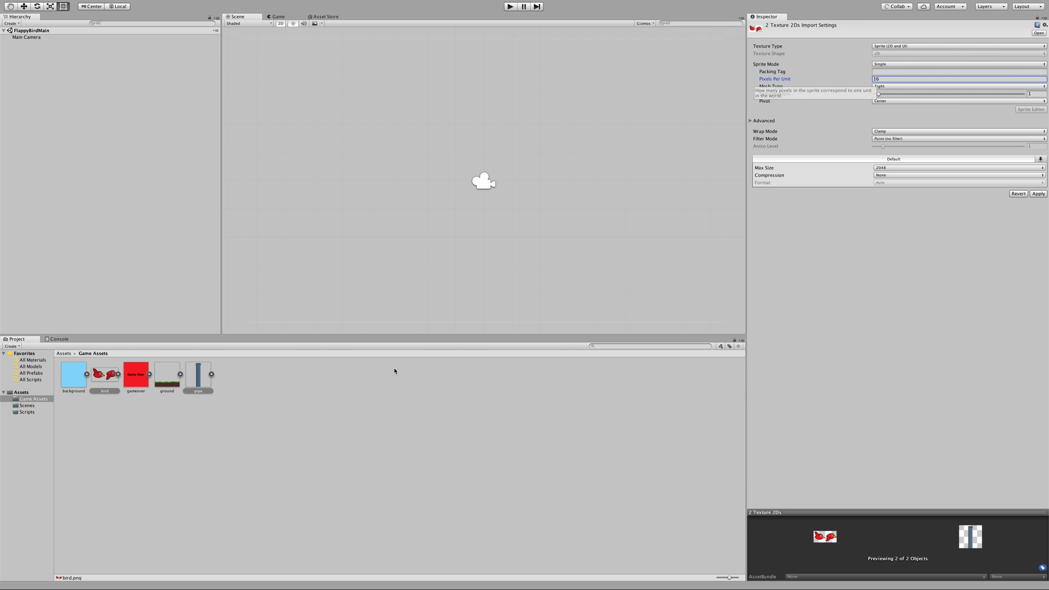
left_click(203, 384)
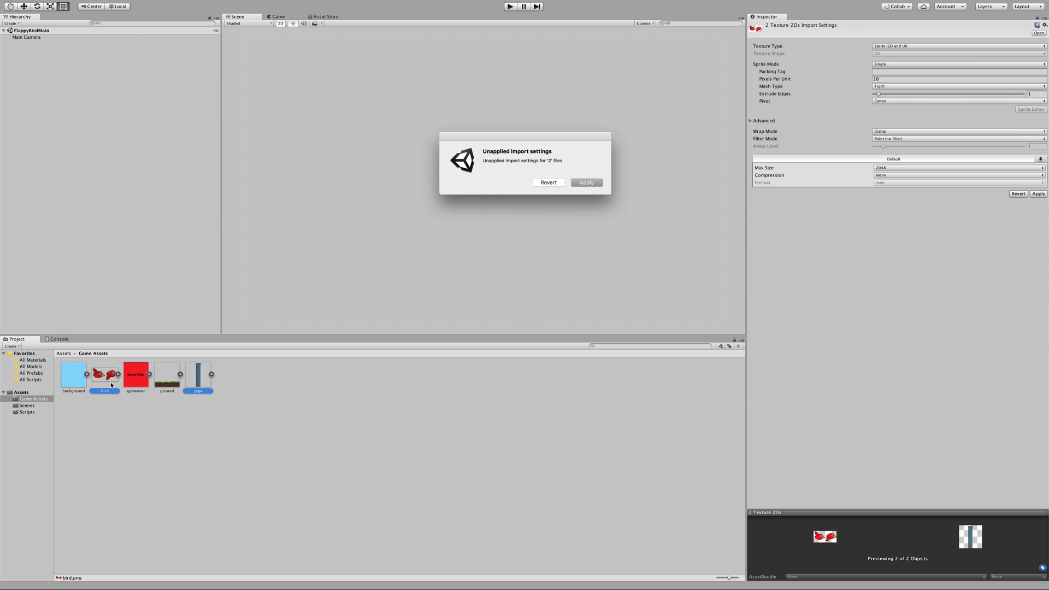
left_click(586, 182)
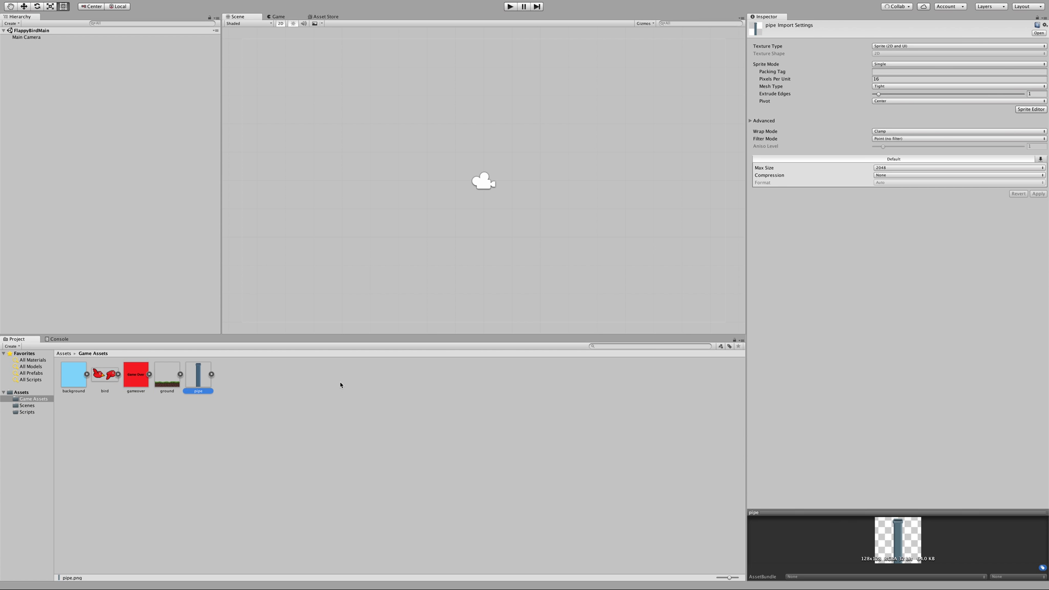
Step: Set the Sprite Mode of the bird image to Multiple
left_click(102, 377)
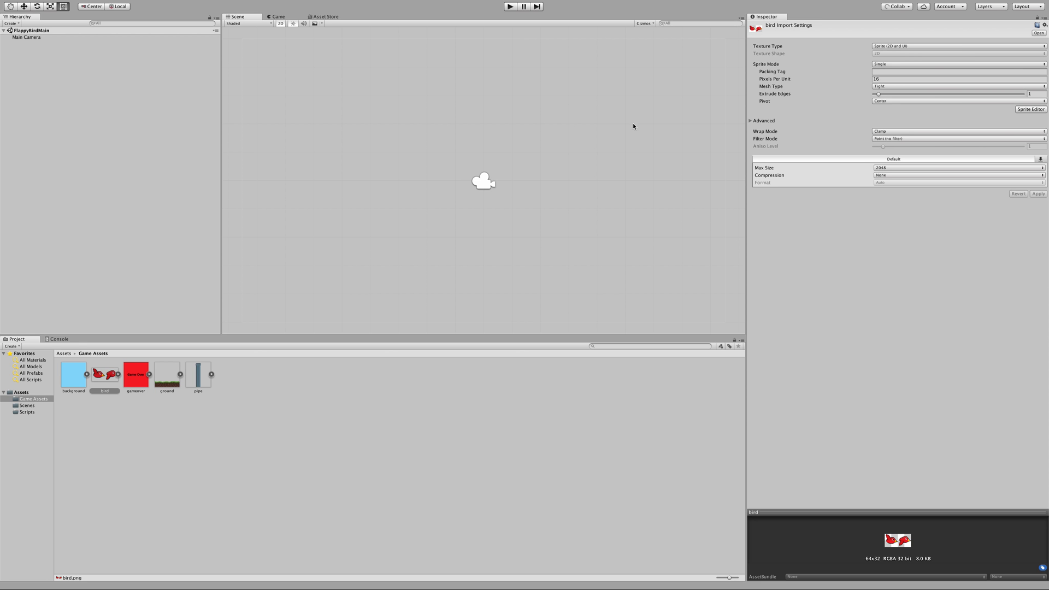
left_click(296, 426)
left_click(103, 375)
left_click(896, 65)
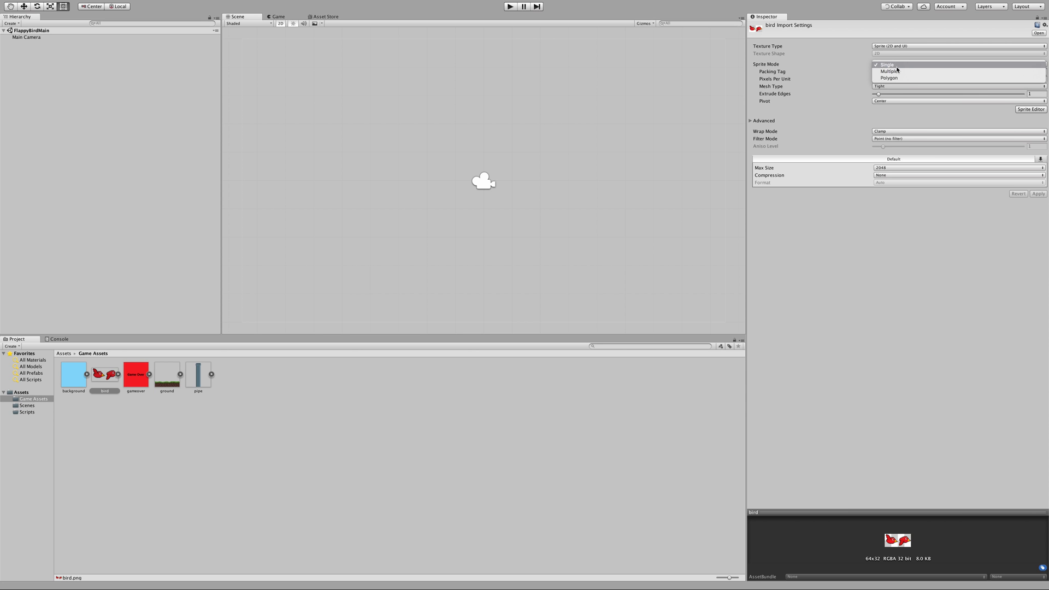
left_click(891, 71)
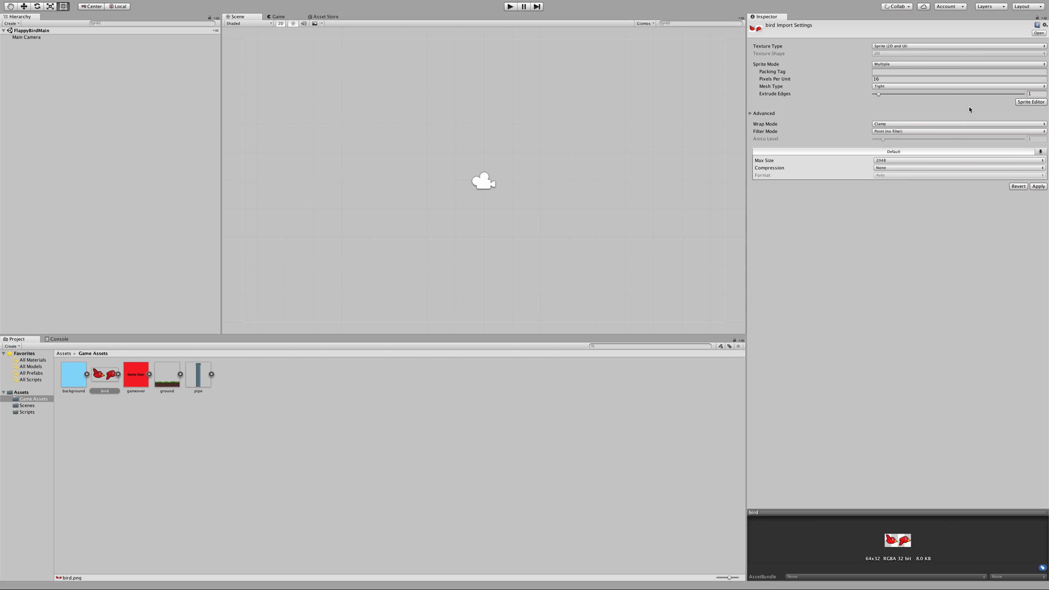
Step: Apply the bird's import settings and open the image in the Sprite Editor, positioned over the scene view
left_click(1031, 102)
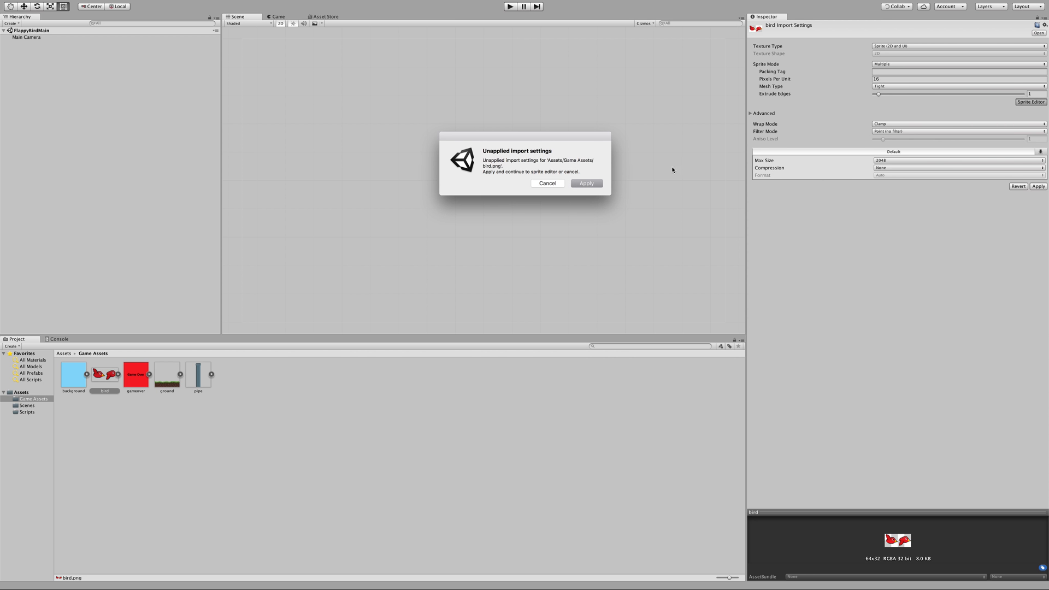
left_click(595, 186)
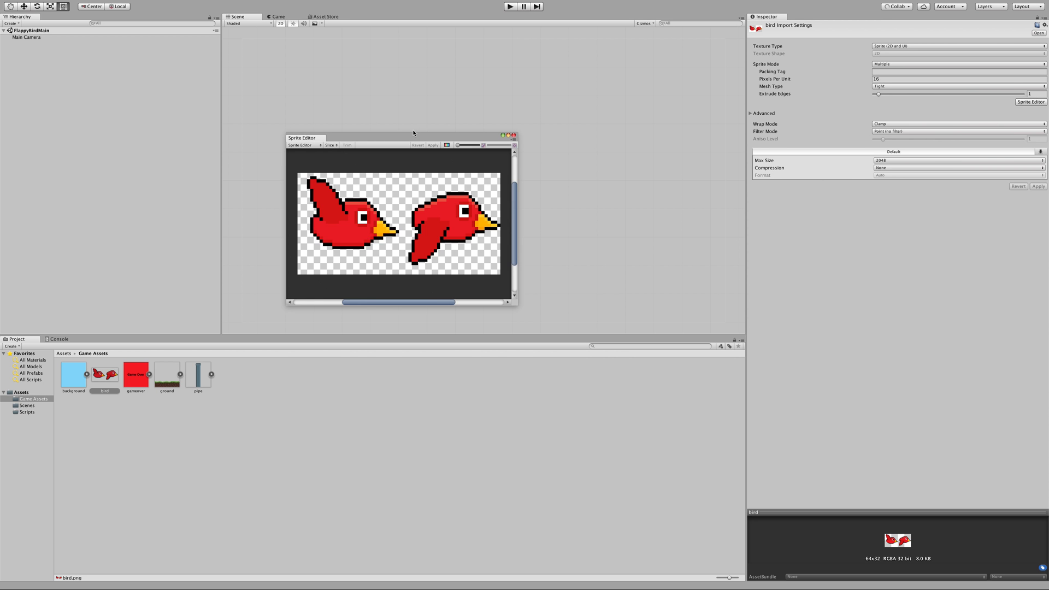
left_click_drag(416, 138, 519, 113)
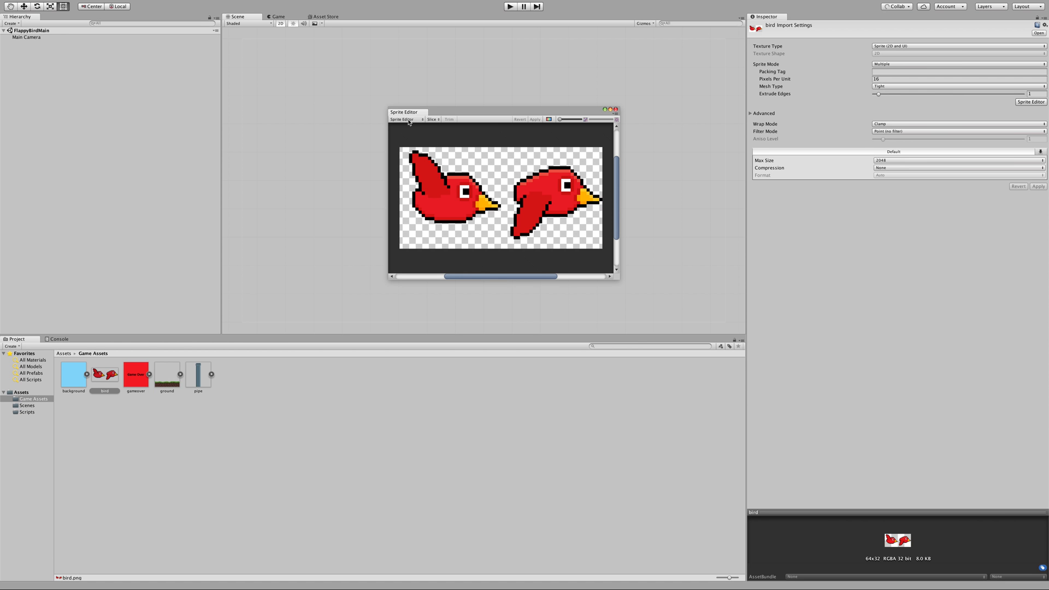
Step: Slice the bird image with type Automatic, pivot Center and method Delete Existing
left_click(432, 119)
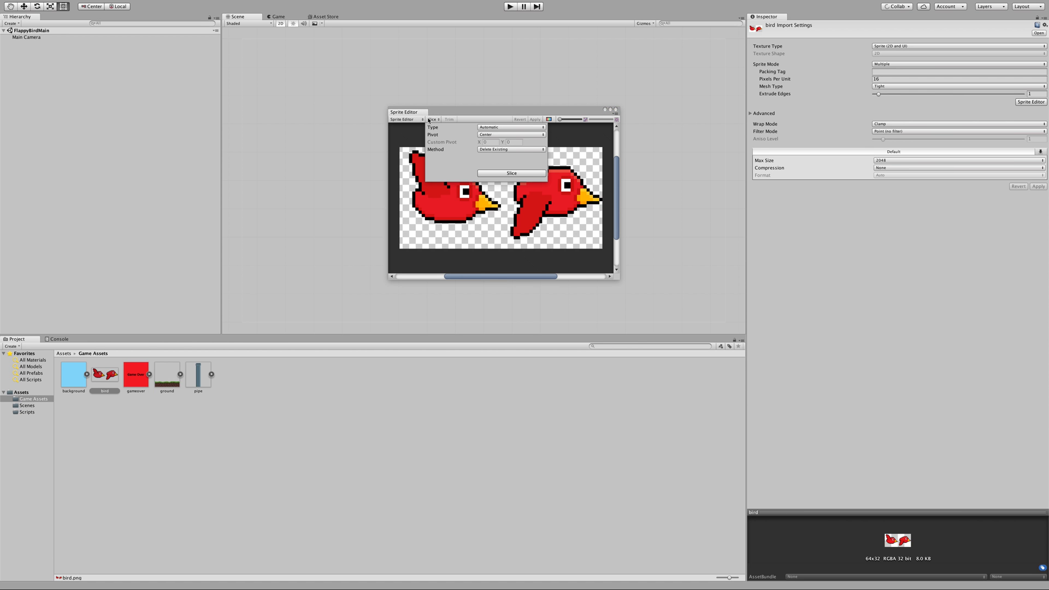
left_click(407, 119)
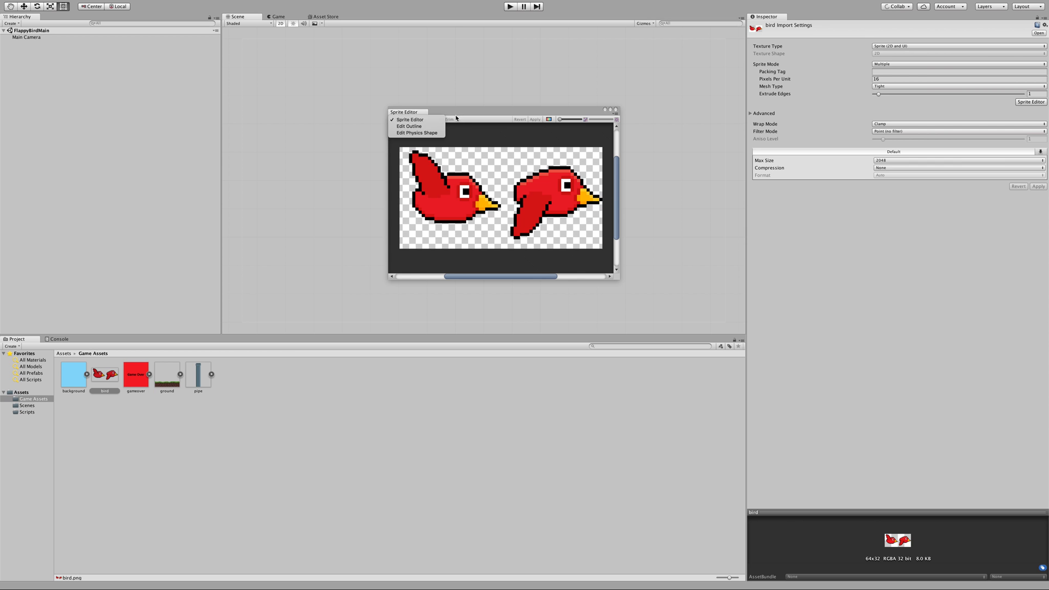
left_click(432, 121)
left_click(433, 119)
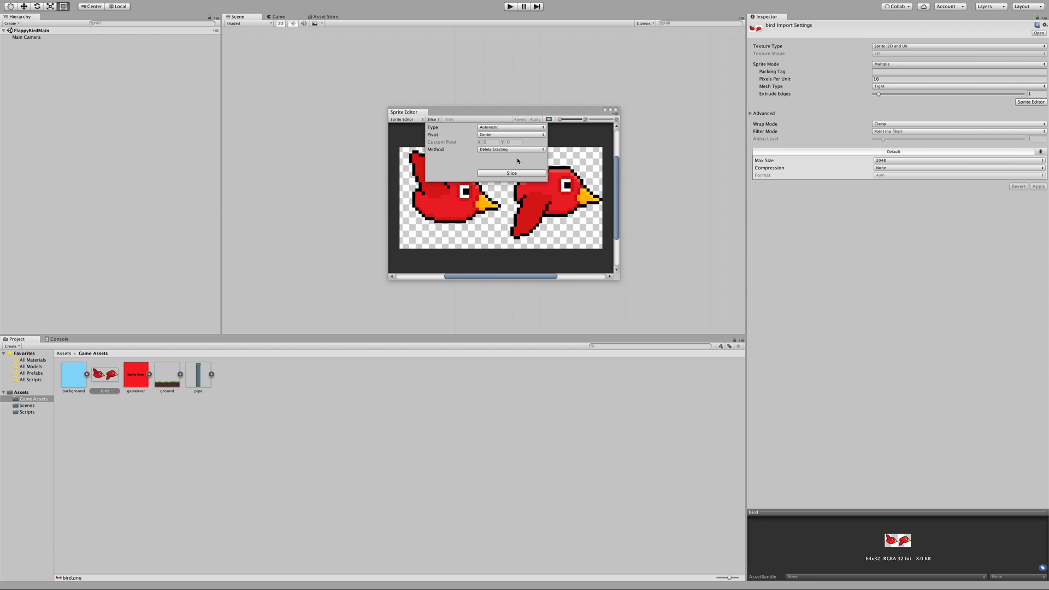
left_click(521, 135)
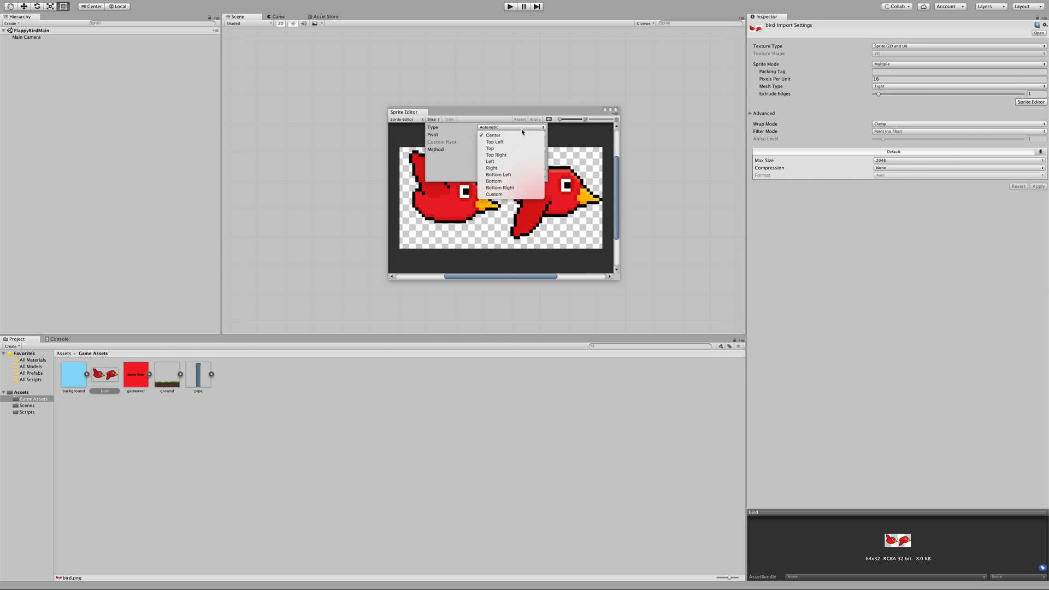
left_click(461, 140)
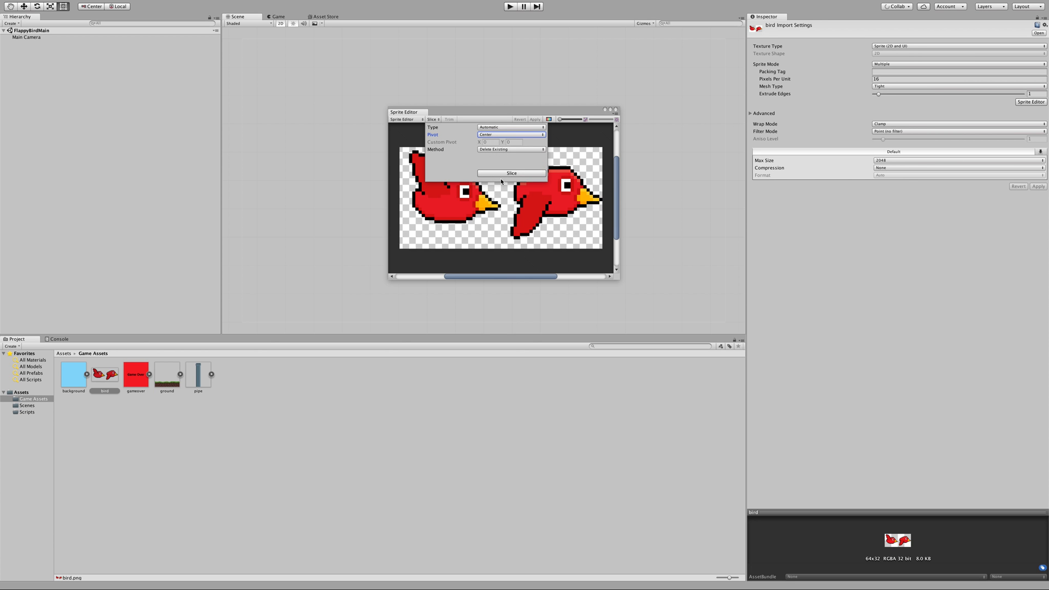
left_click(514, 174)
left_click(512, 138)
left_click(509, 130)
left_click(556, 128)
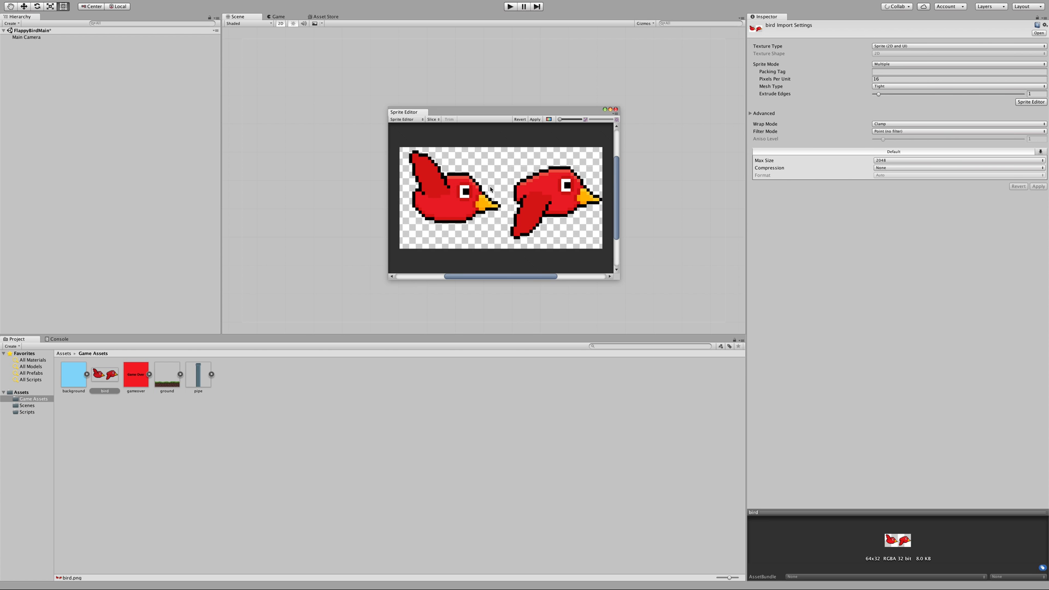
Step: Slice the bird image with type Grid By Cell Size and a pixel size of 32 by 32
left_click(433, 119)
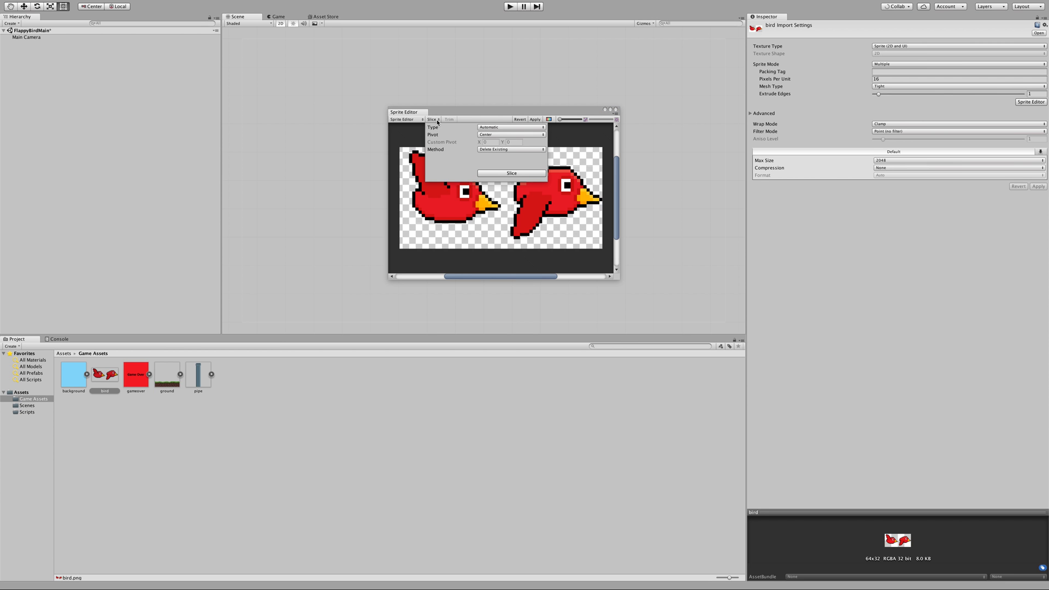
left_click(491, 127)
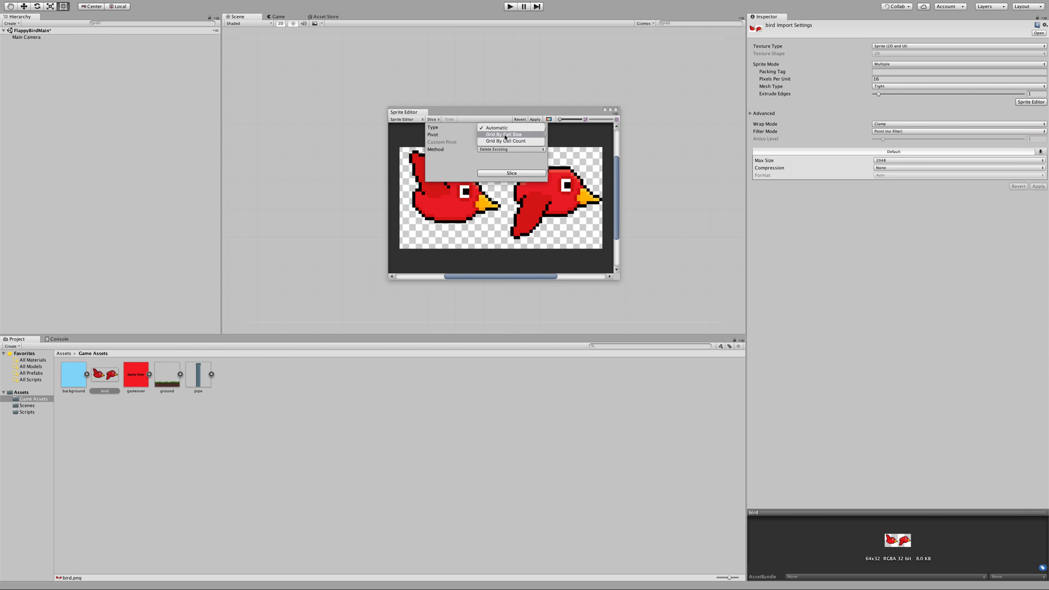
left_click(504, 135)
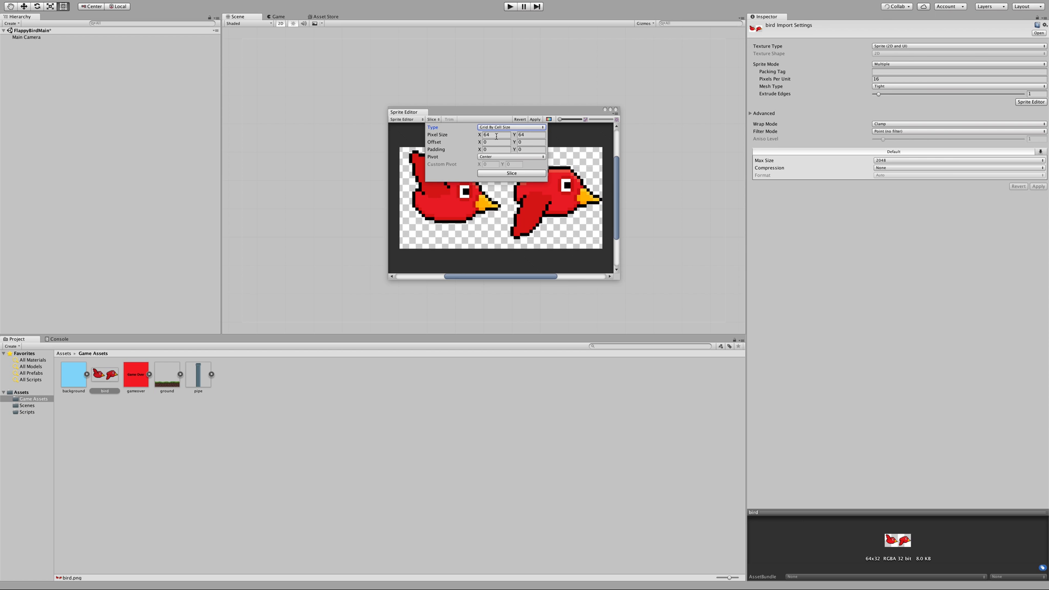
left_click(490, 135)
type("32")
left_click(512, 174)
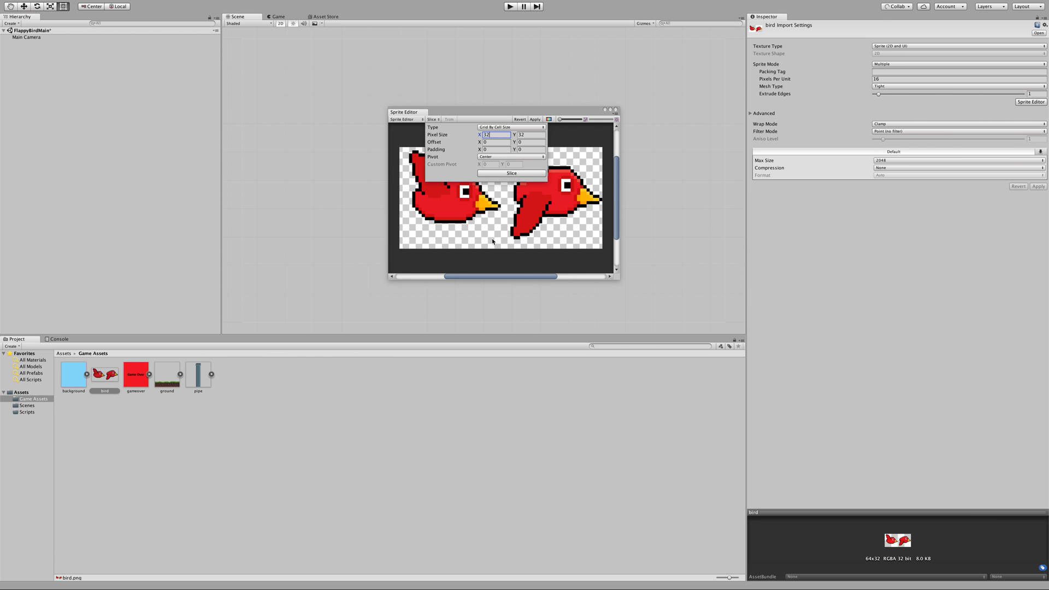
left_click(524, 172)
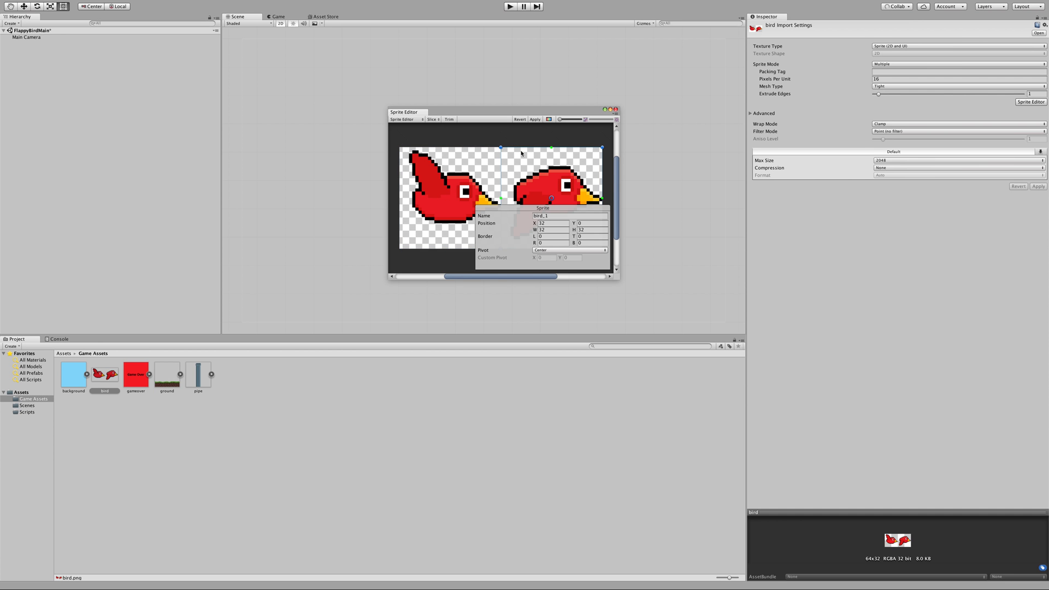
Step: Check the first bird slice, apply the slicing and close the Sprite Editor
left_click(457, 159)
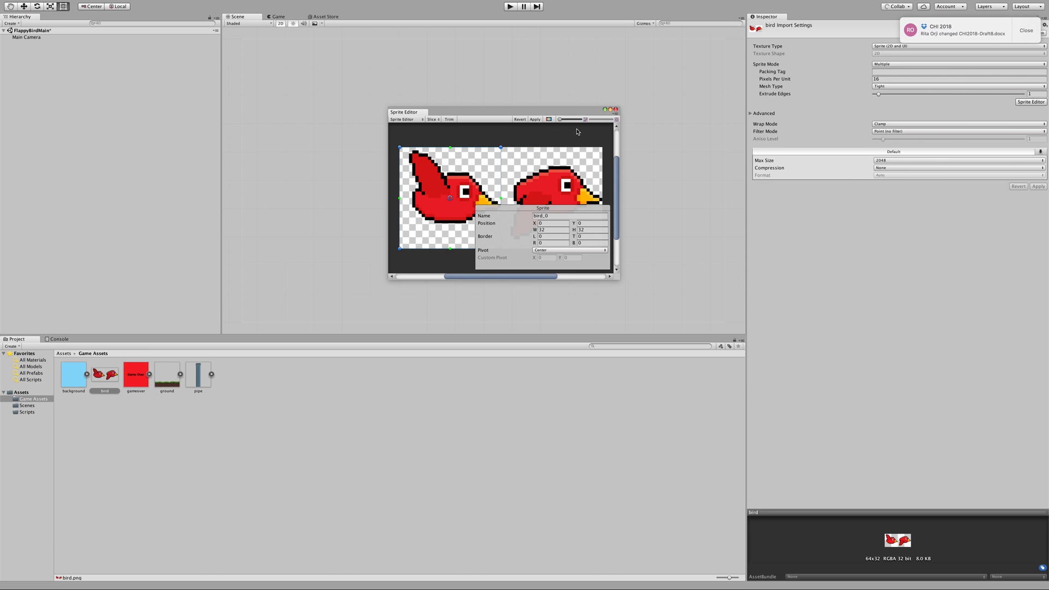
left_click(537, 120)
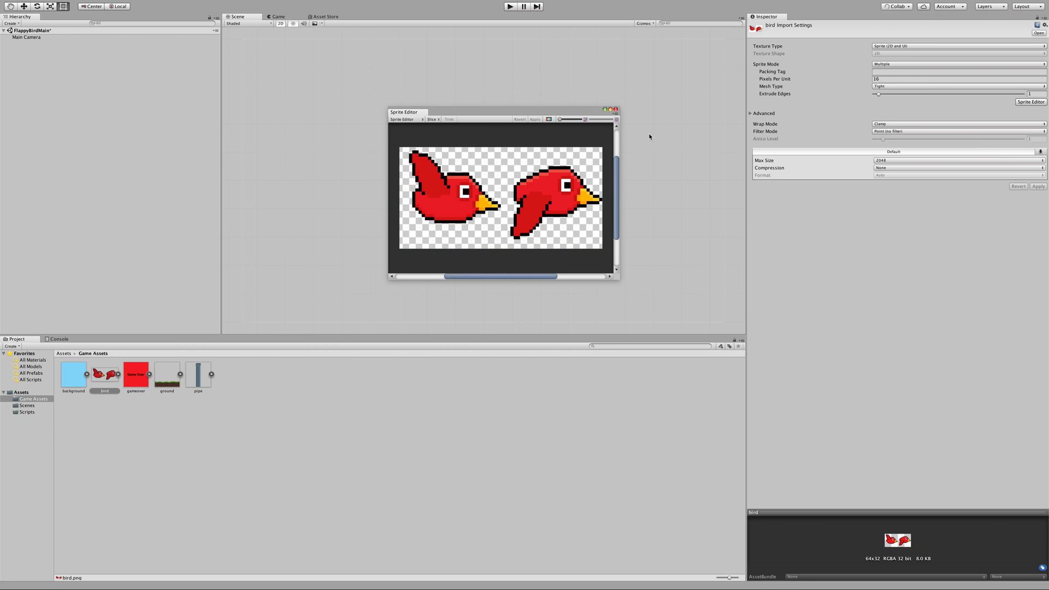
left_click(610, 109)
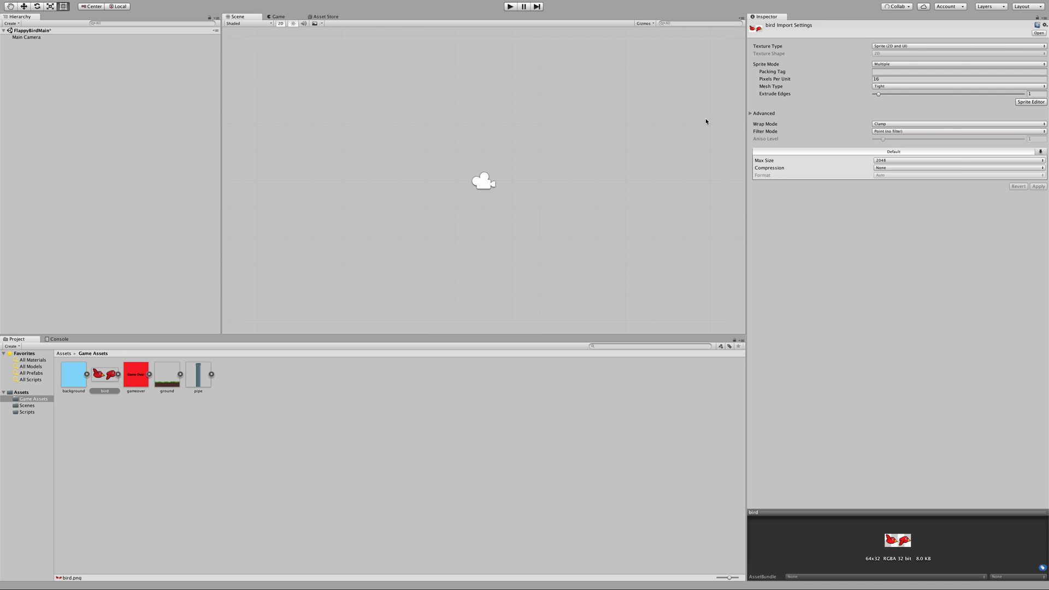
Step: Create a folder named Animations in the Assets folder
left_click(107, 378)
left_click(20, 393)
right_click(175, 375)
mouse_move(215, 384)
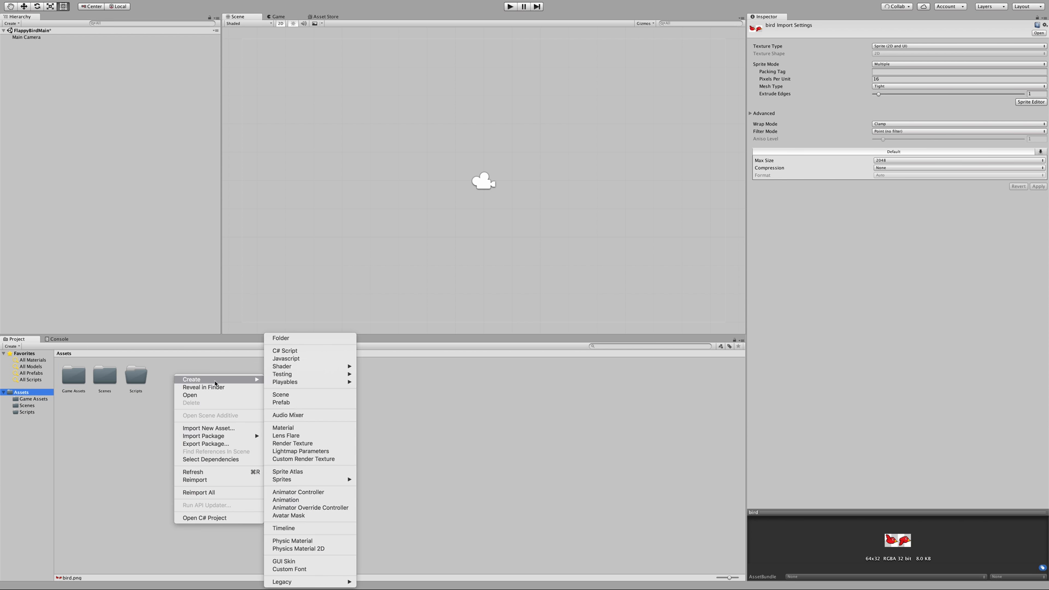
left_click(300, 339)
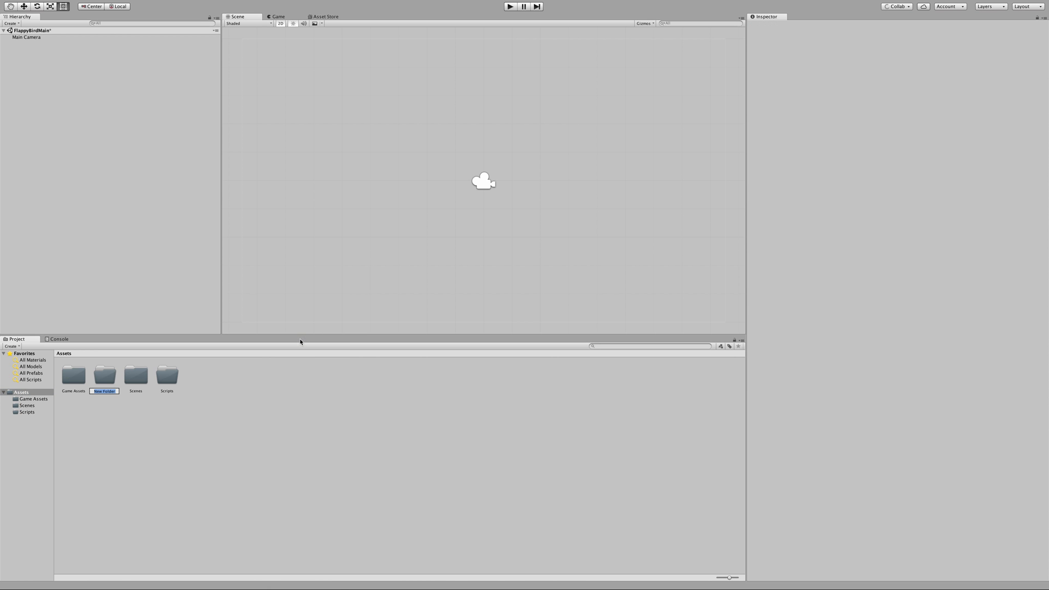
type("Animations")
key("Return")
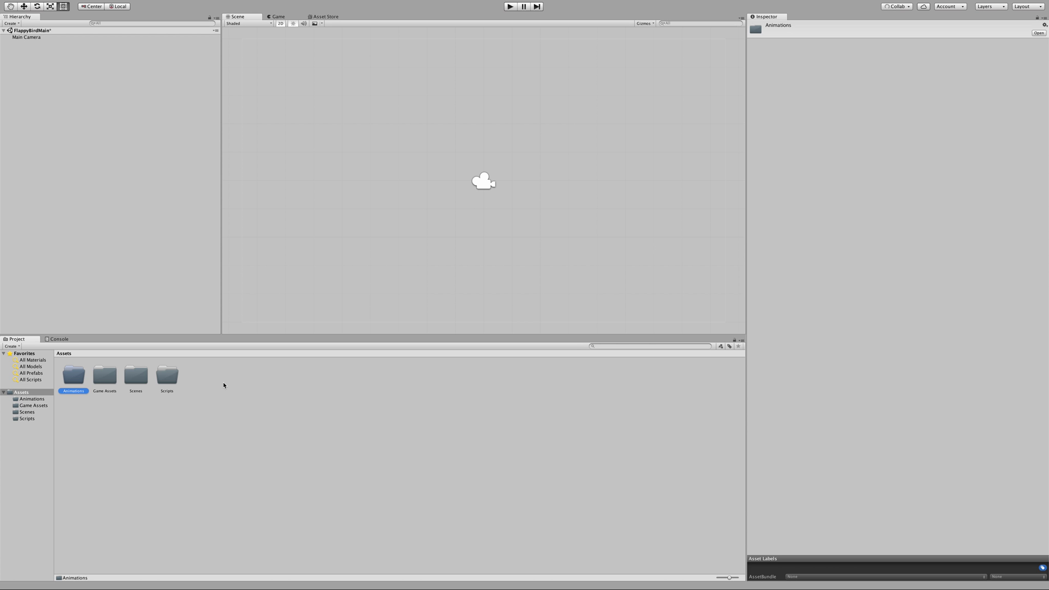
Step: Place the sliced bird from Game Assets into the scene and name its new animation bird
double_click(105, 376)
left_click_drag(105, 374, 401, 157)
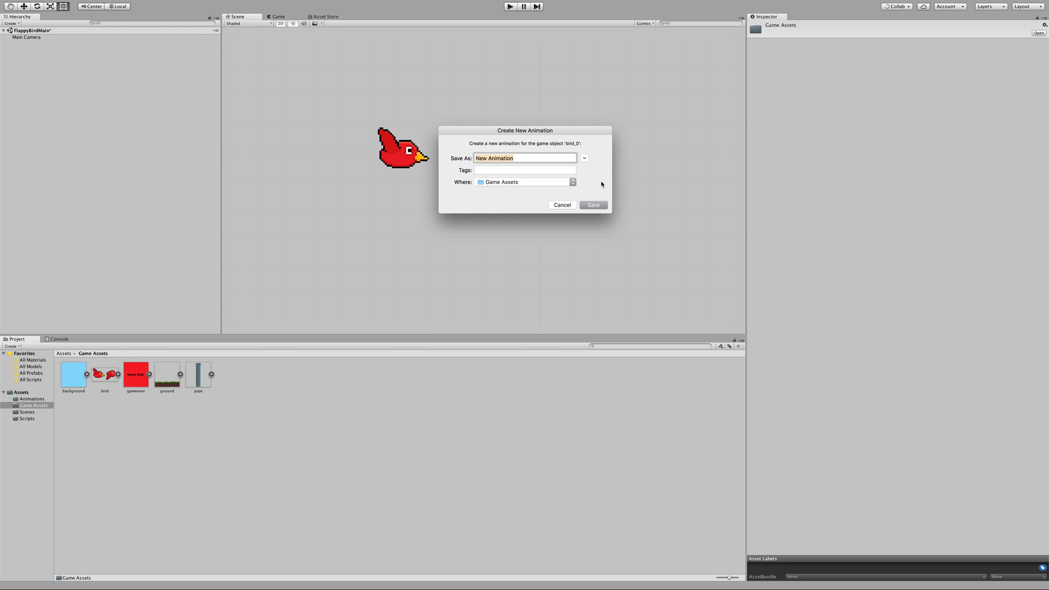
type("bird")
Step: Choose the Animations folder inside Assets as the save location for the bird animation
left_click(573, 183)
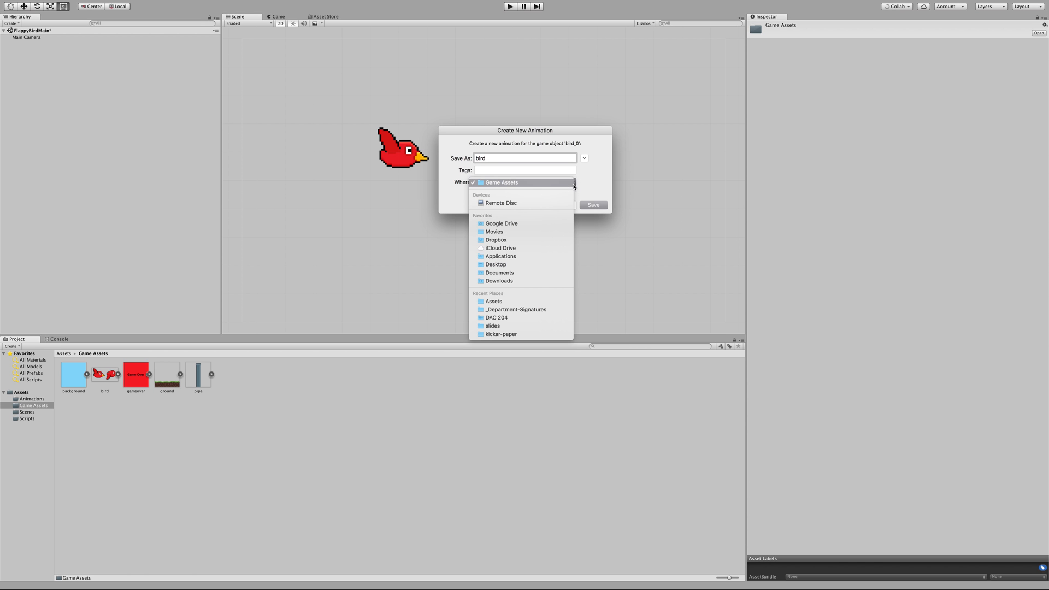
left_click(585, 158)
left_click(585, 158)
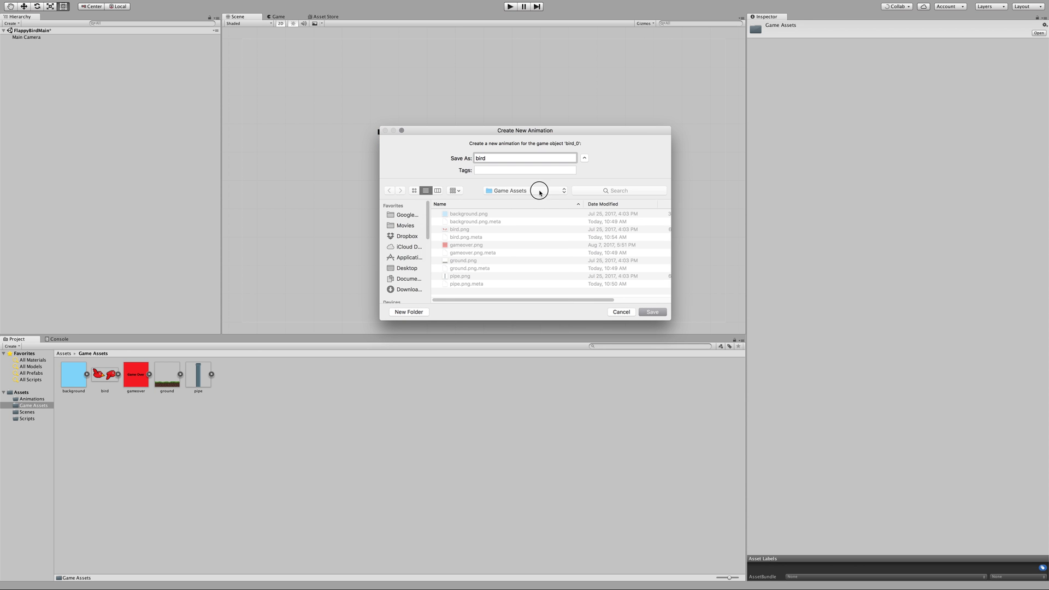
left_click(538, 191)
left_click(533, 201)
double_click(466, 215)
Step: Examine the Flappy Bird project's folder structure in the save dialog and return to Assets > Animations
left_click(560, 191)
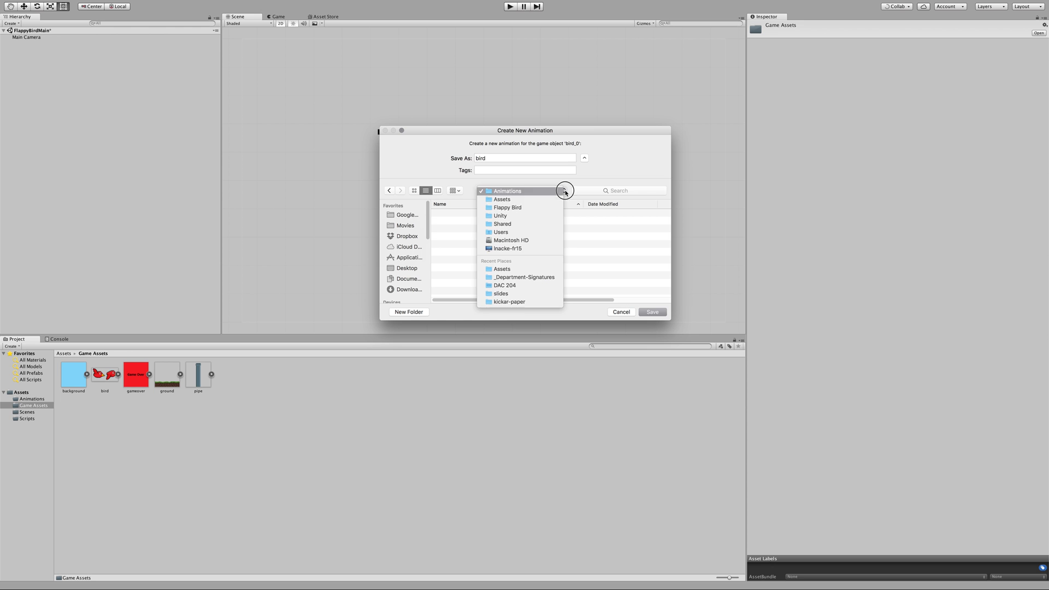
left_click(535, 207)
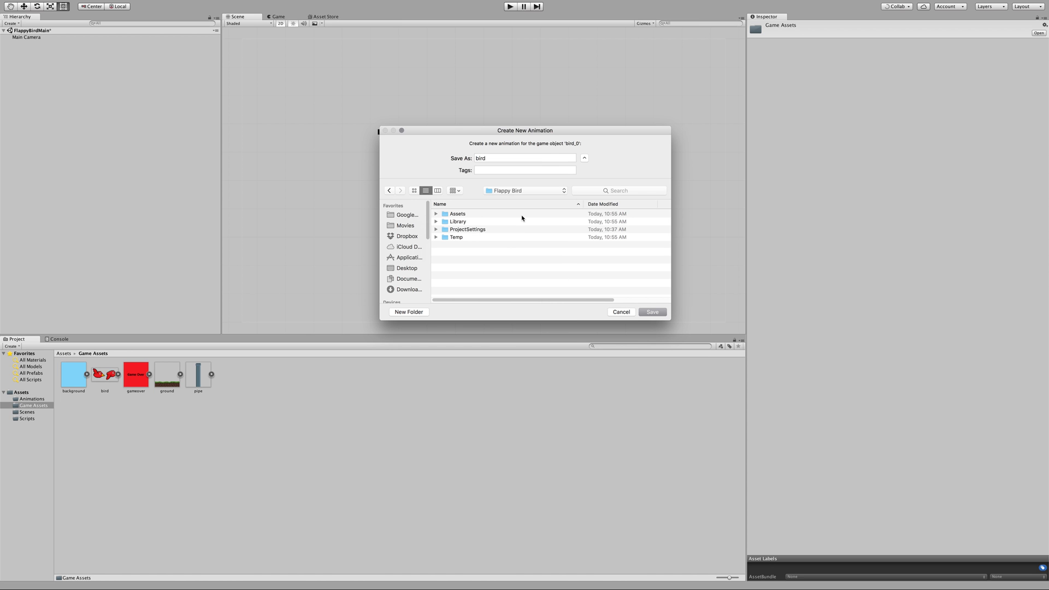
left_click(460, 216)
left_click(458, 223)
left_click(474, 230)
left_click(461, 238)
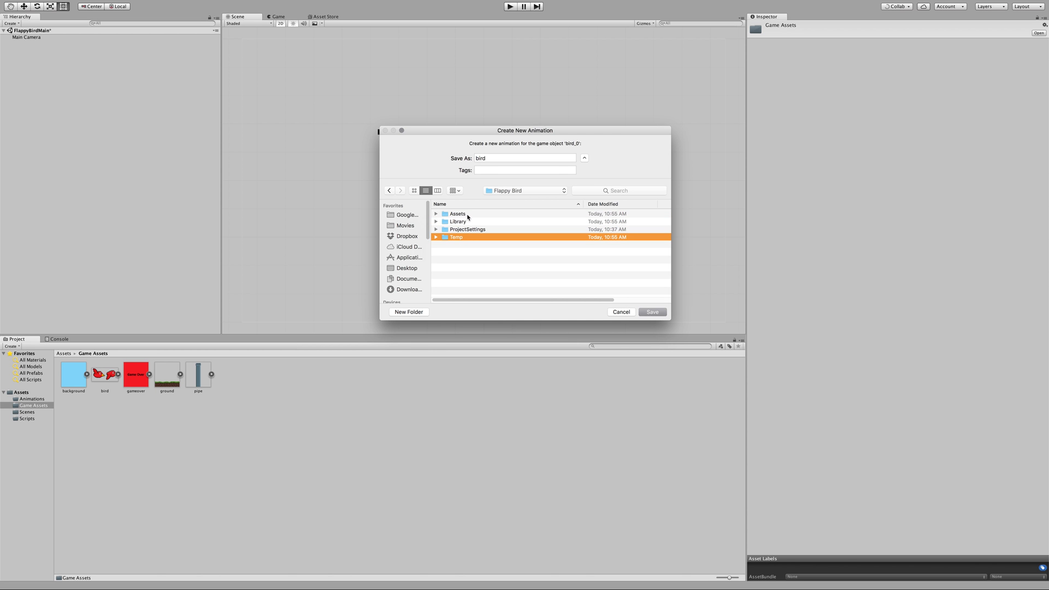
double_click(466, 214)
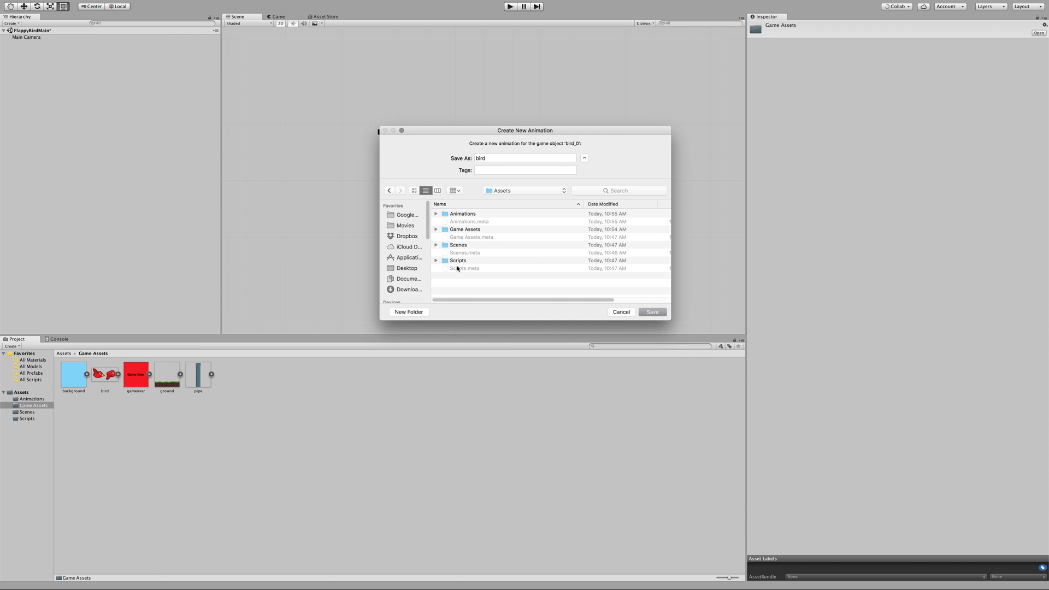
double_click(466, 214)
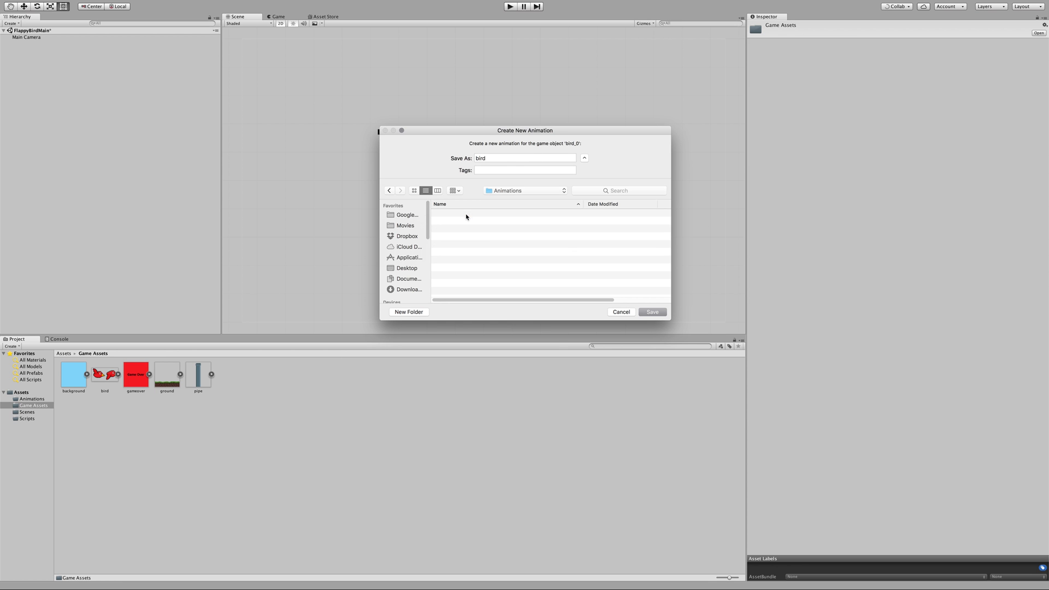
Step: Save the bird animation and open the Animations folder in the project
left_click(584, 158)
left_click(591, 205)
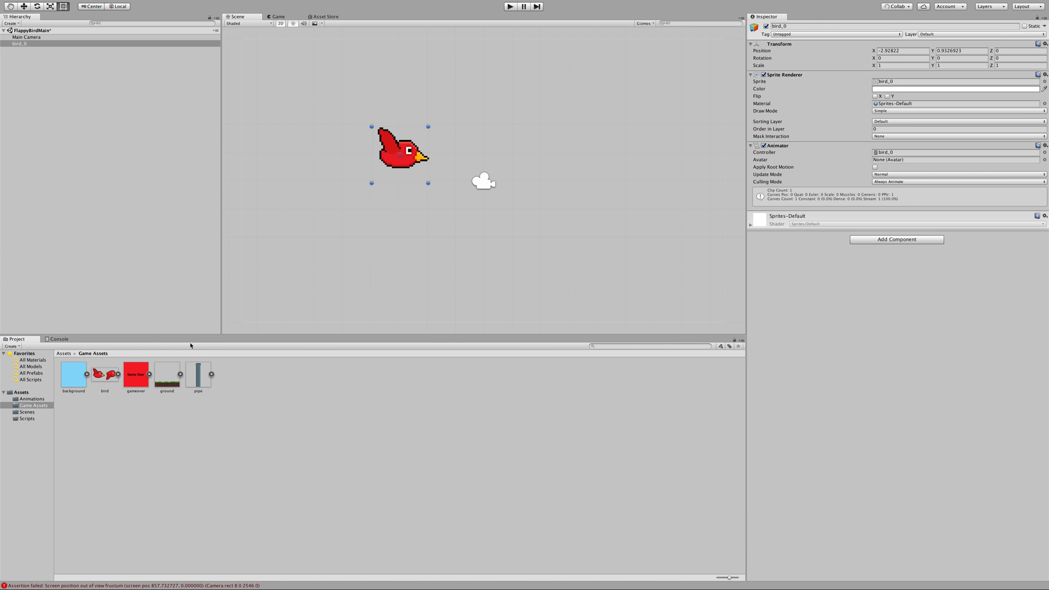
left_click(35, 401)
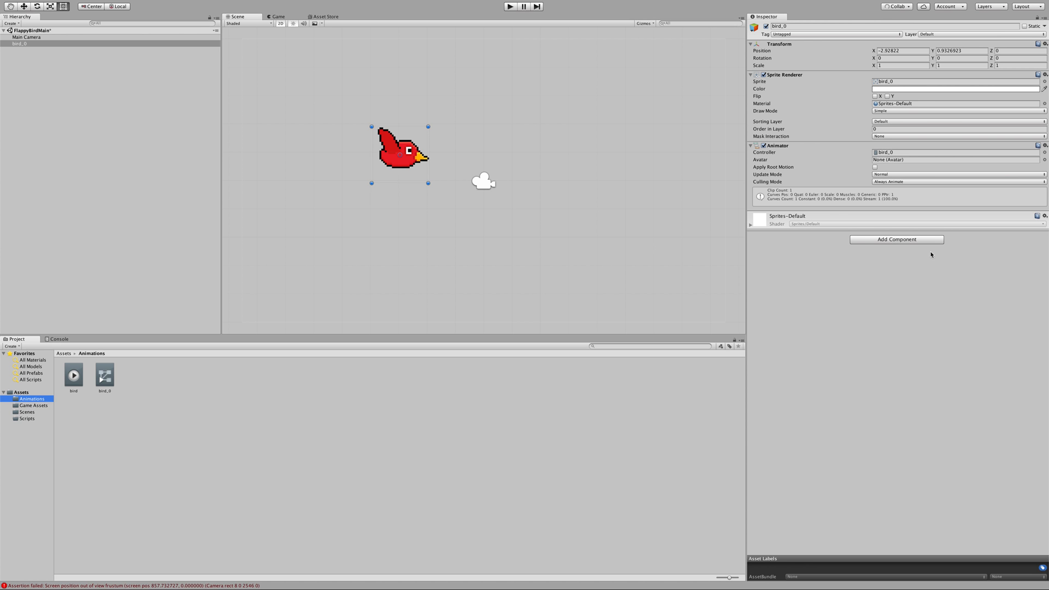
Step: Add a Rigidbody 2D component to the bird_0 object
left_click(45, 57)
left_click(33, 43)
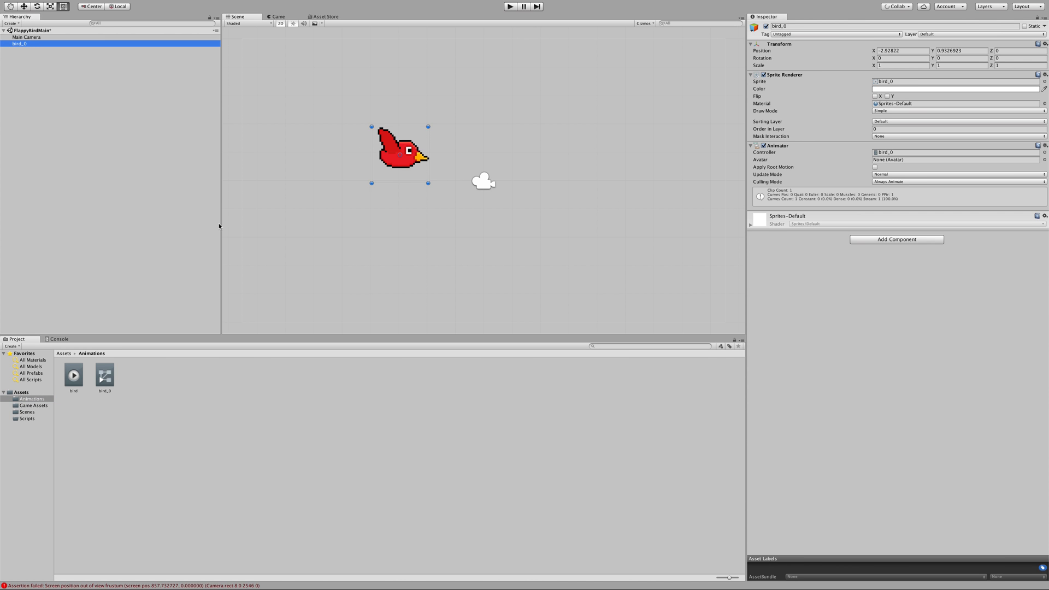
left_click(115, 194)
left_click(408, 153)
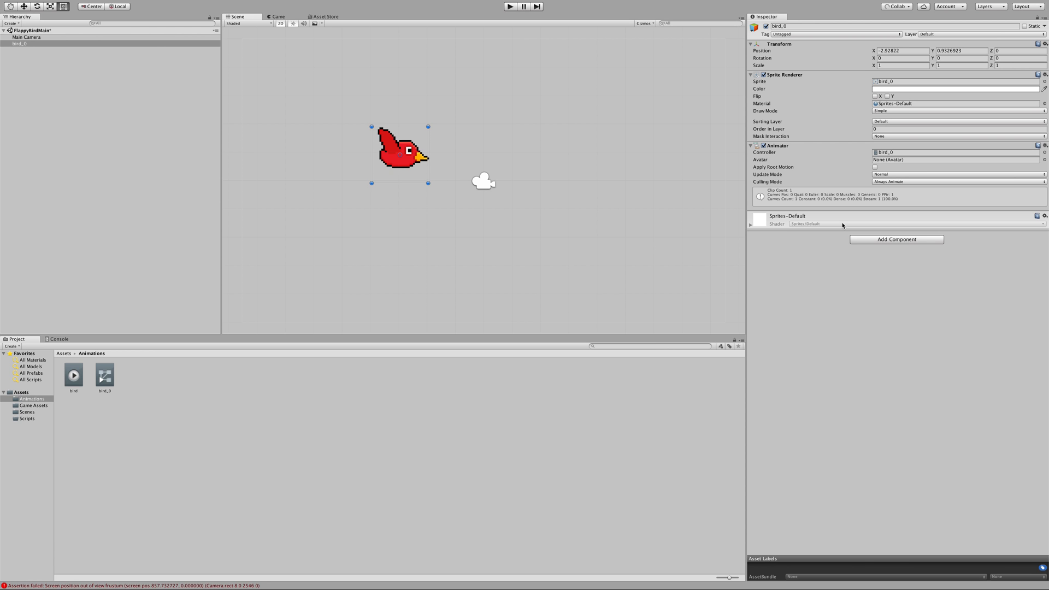
left_click(906, 241)
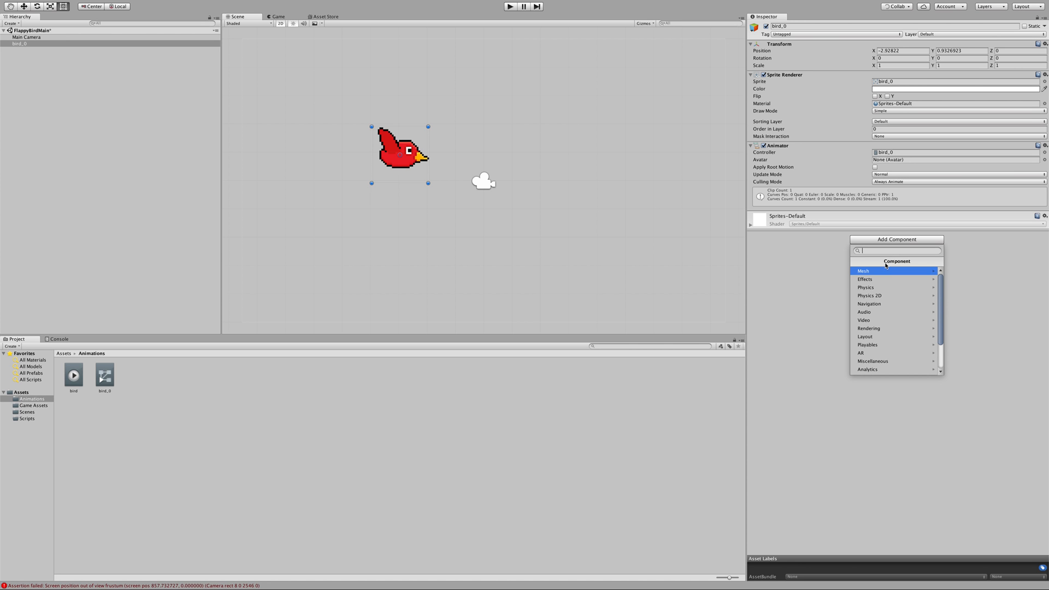
left_click(922, 296)
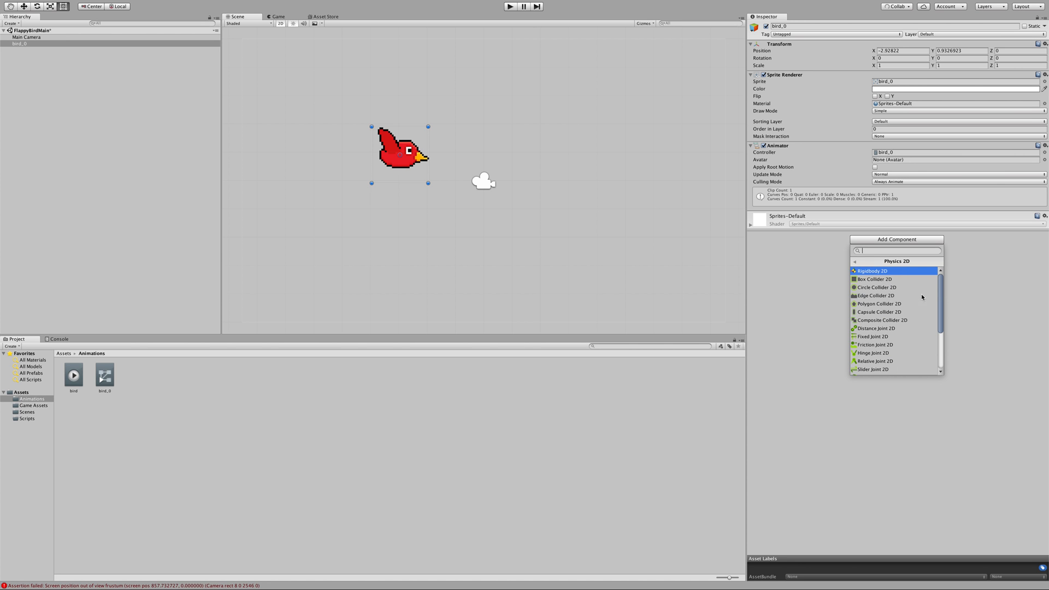
left_click(876, 273)
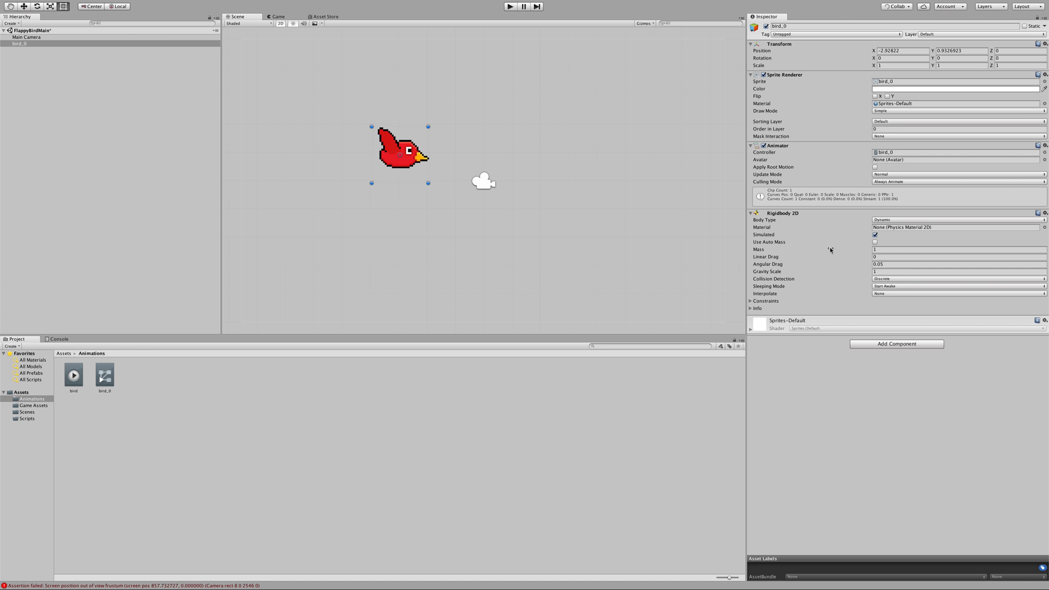
Step: Add a Circle Collider 2D component to the bird_0 object
left_click(891, 345)
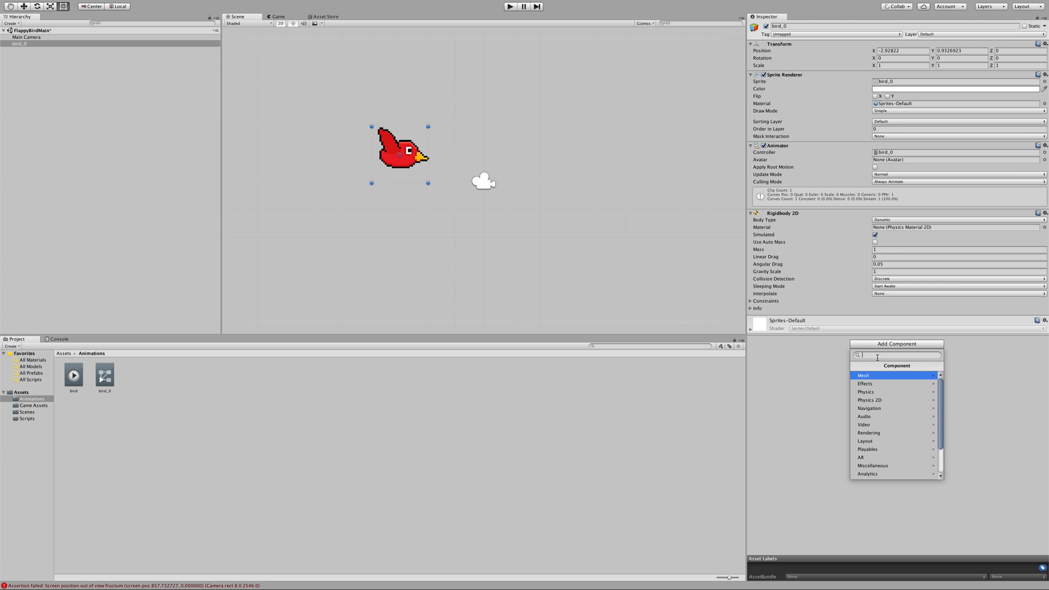
left_click(885, 402)
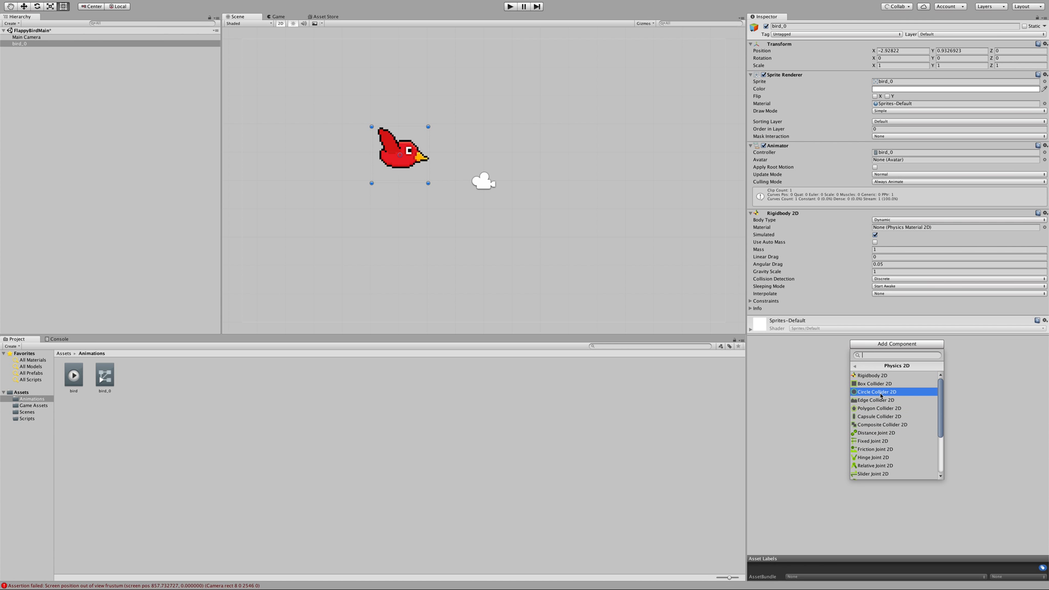
left_click(877, 392)
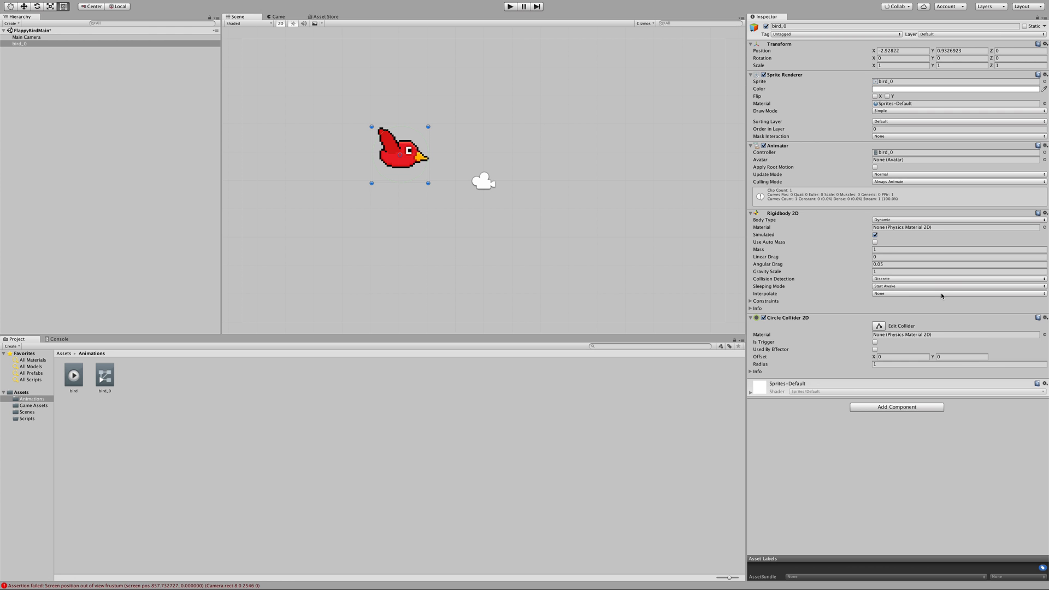
Step: Examine the bird in the scene, panning and zooming the view with the Hand tool
left_click(410, 266)
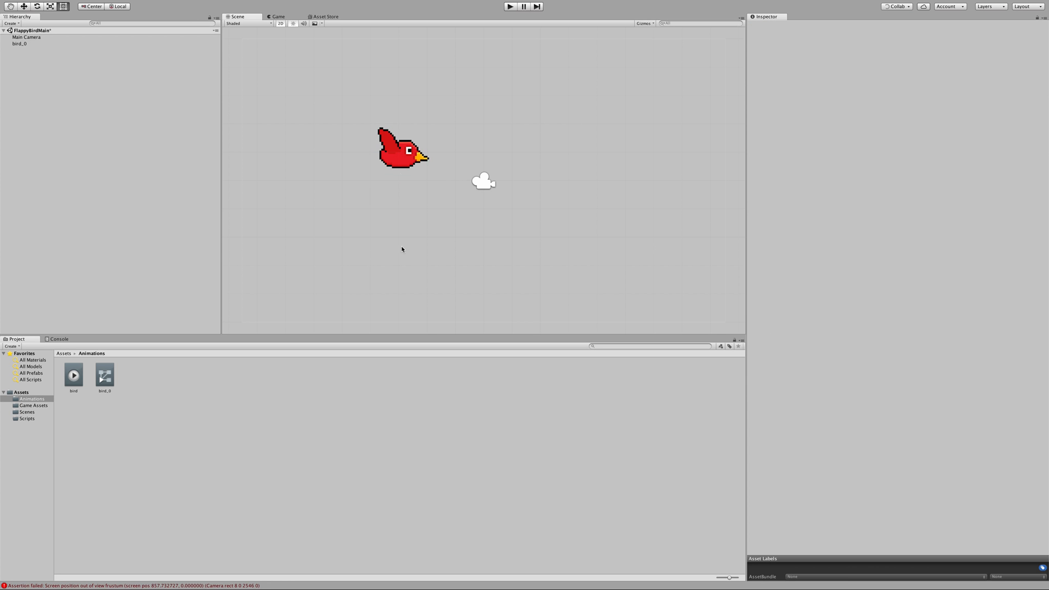
left_click(407, 152)
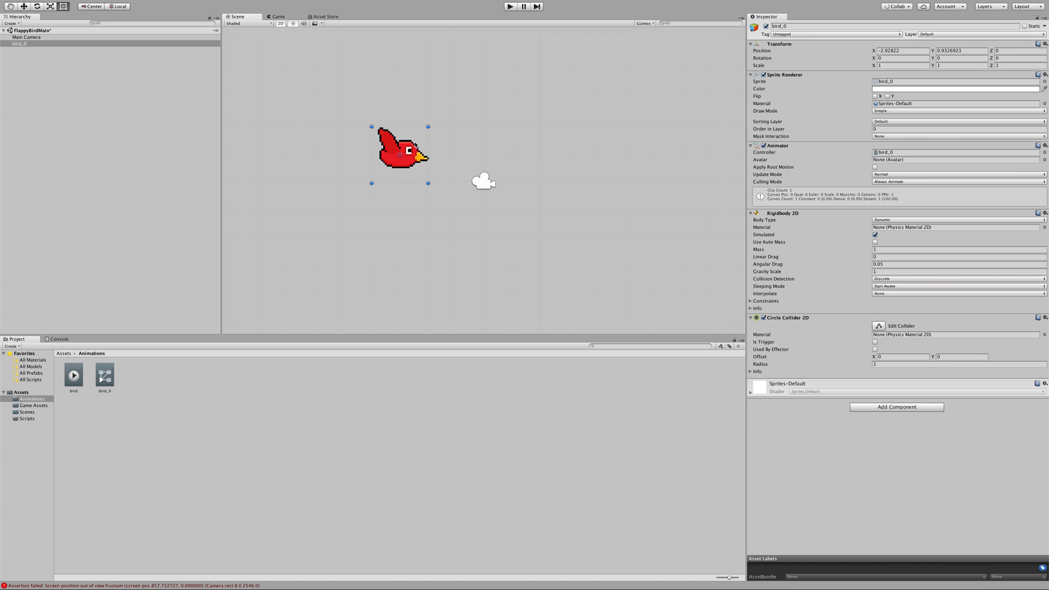
left_click(354, 125)
left_click(416, 149)
left_click(10, 6)
left_click_drag(383, 145, 435, 177)
scroll(435, 177, "down", 3)
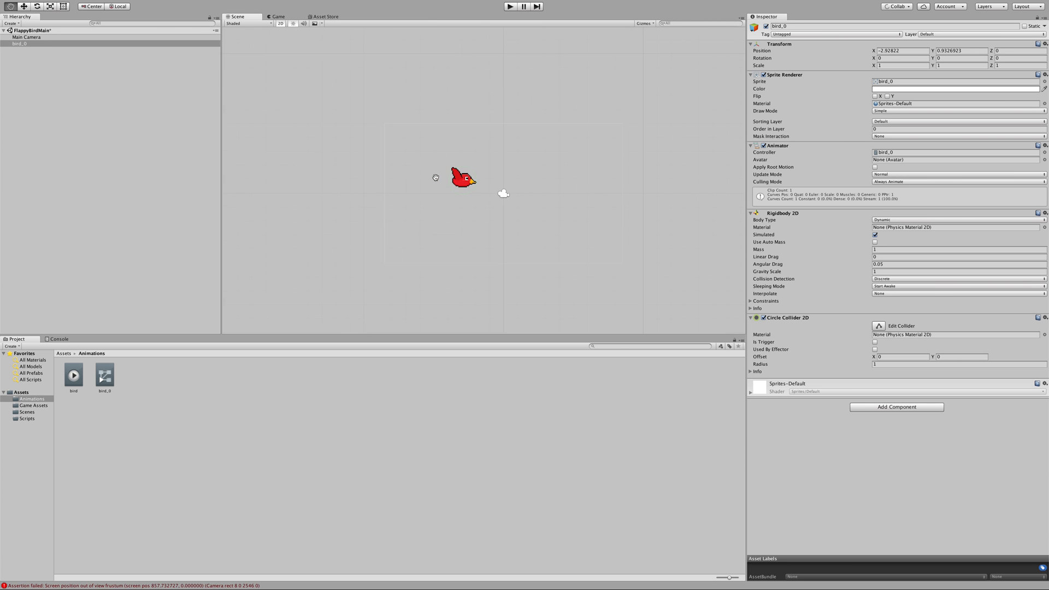
scroll(445, 182, "up", 2)
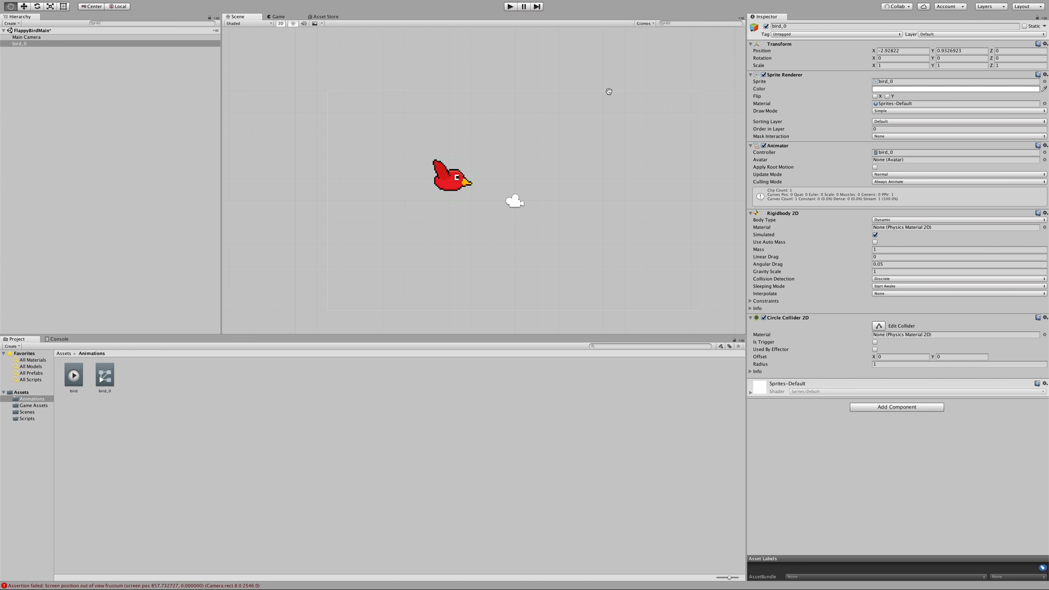
left_click_drag(581, 186, 552, 166)
scroll(532, 168, "up", 3)
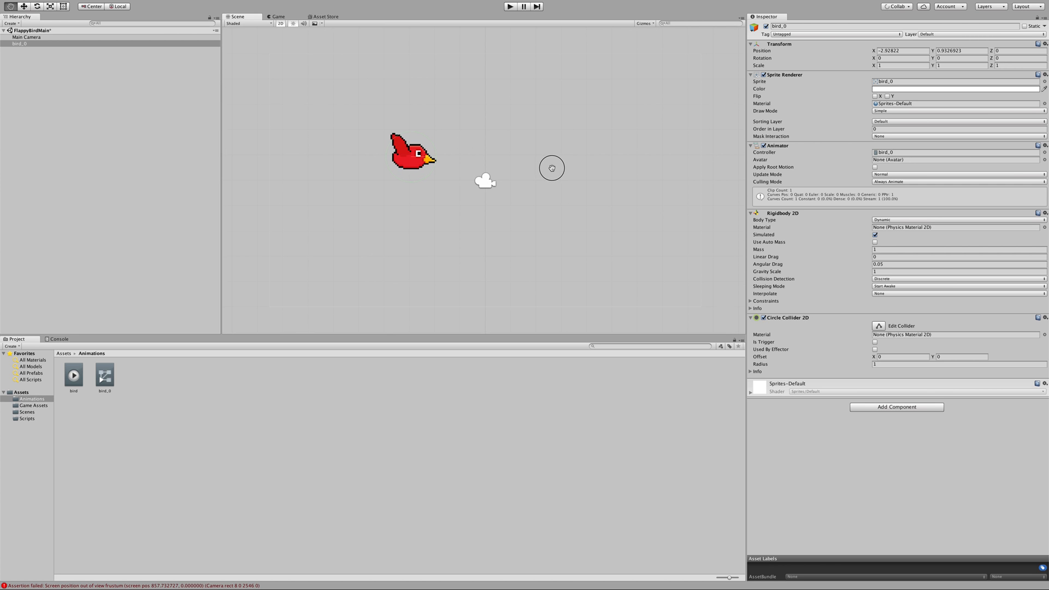
Step: Reposition the bird in the scene with the Move tool to about X -4.71, Y 0.95
scroll(551, 167, "up", 2)
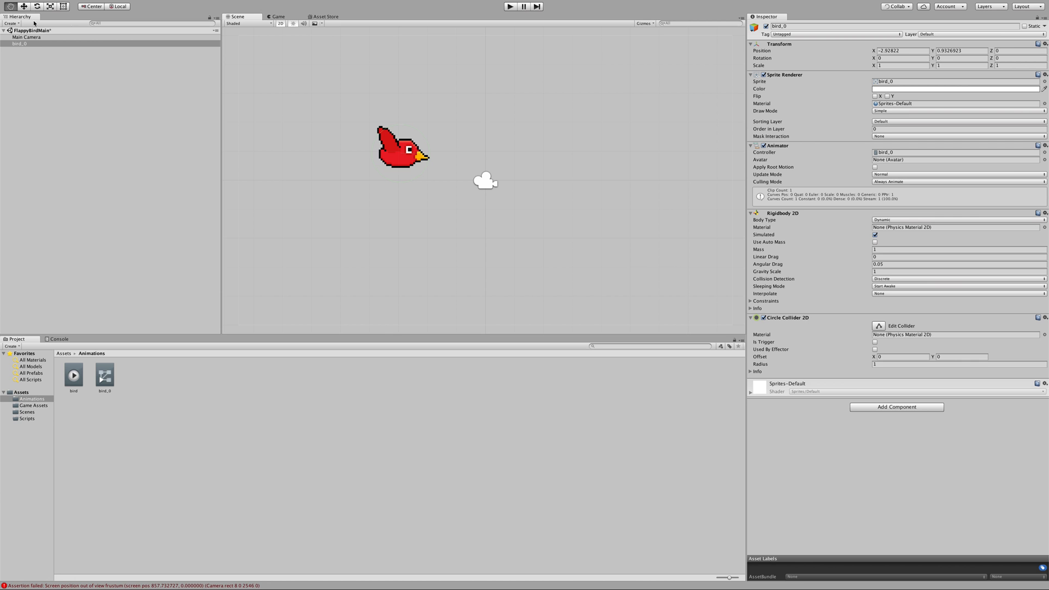
left_click(24, 6)
left_click_drag(401, 123, 401, 87)
mouse_move(433, 119)
left_mouse_down()
mouse_move(379, 118)
mouse_move(604, 124)
mouse_move(451, 115)
left_mouse_up()
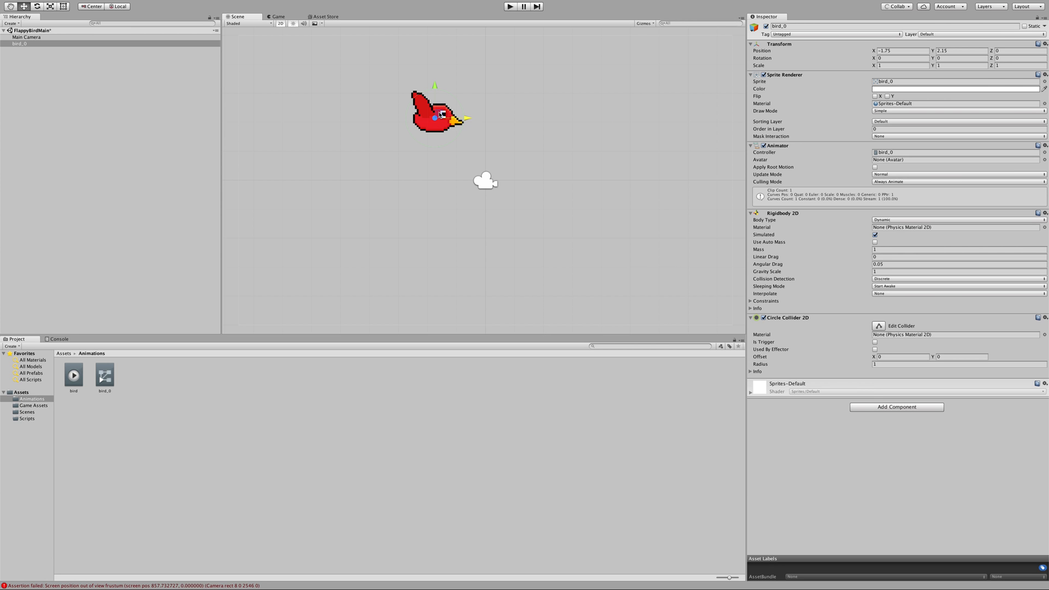
left_click_drag(443, 115, 352, 154)
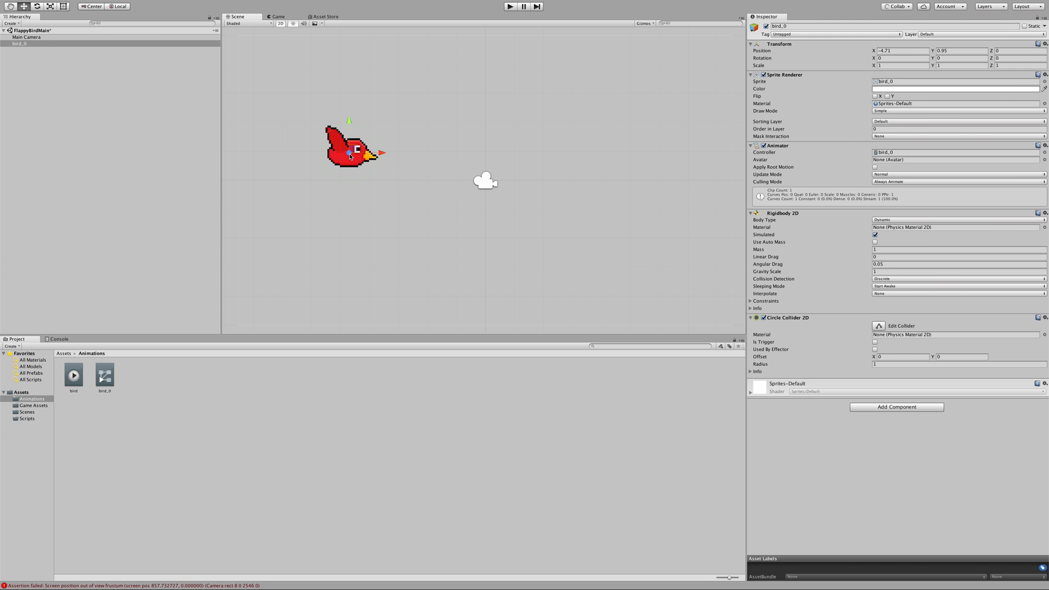
Step: Check the scene in 3D, return to 2D, and move the bird with the Rect tool to about X -4.96, Y 1.9
left_click(281, 23)
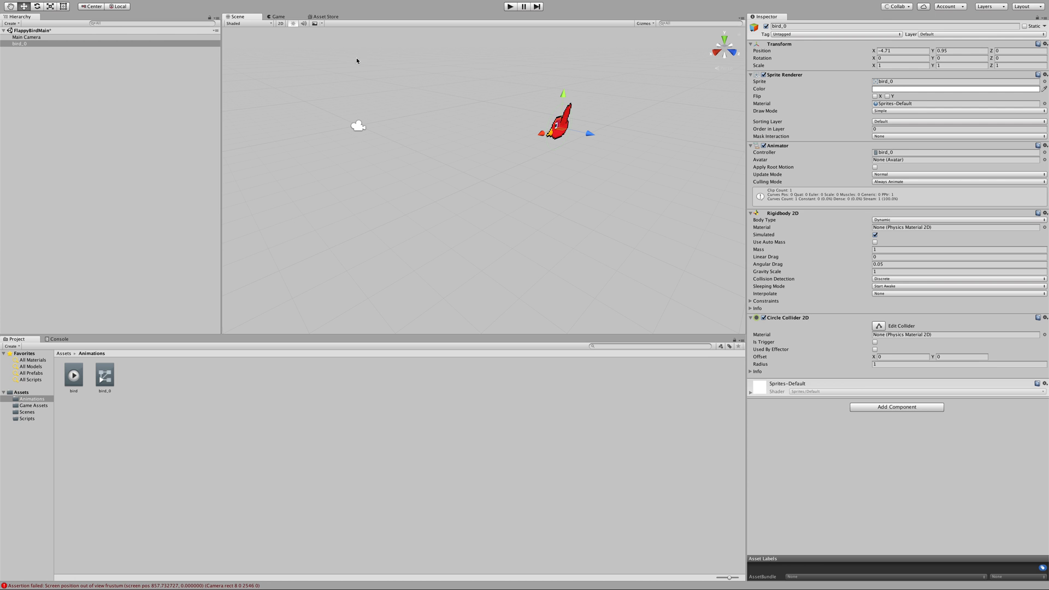
left_click(280, 23)
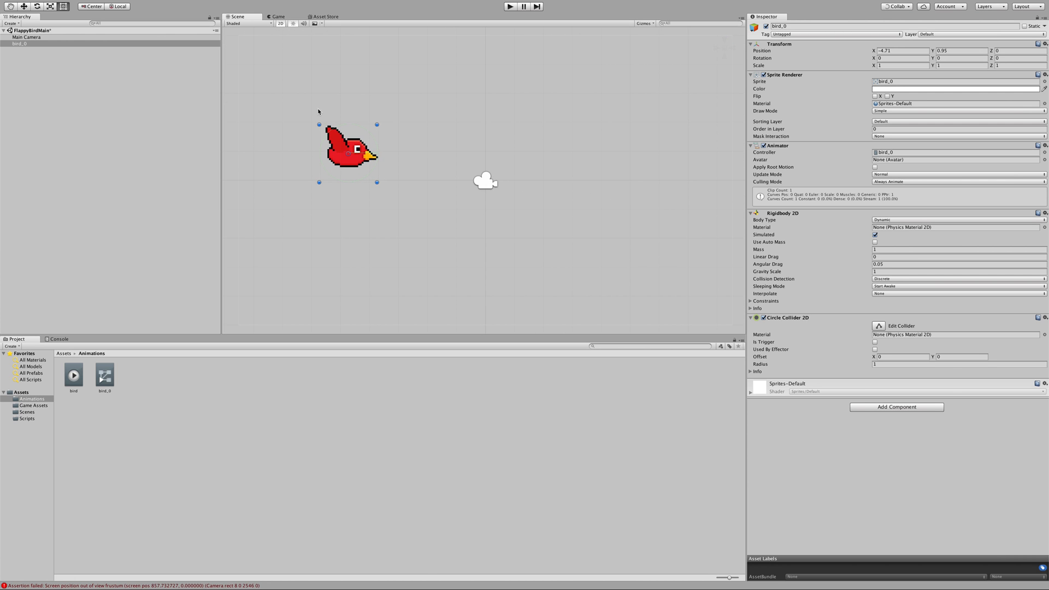
left_click(345, 94)
left_click(350, 148)
left_click_drag(358, 154, 347, 123)
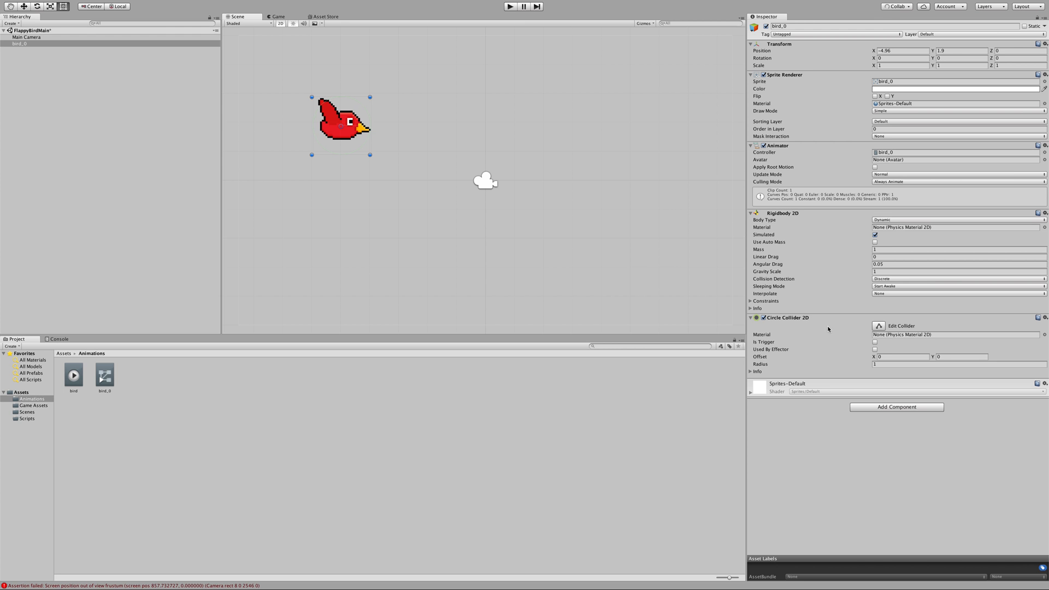
Step: Play-test the scene twice to watch how the bird falls, stopping the game after each run
left_click(510, 7)
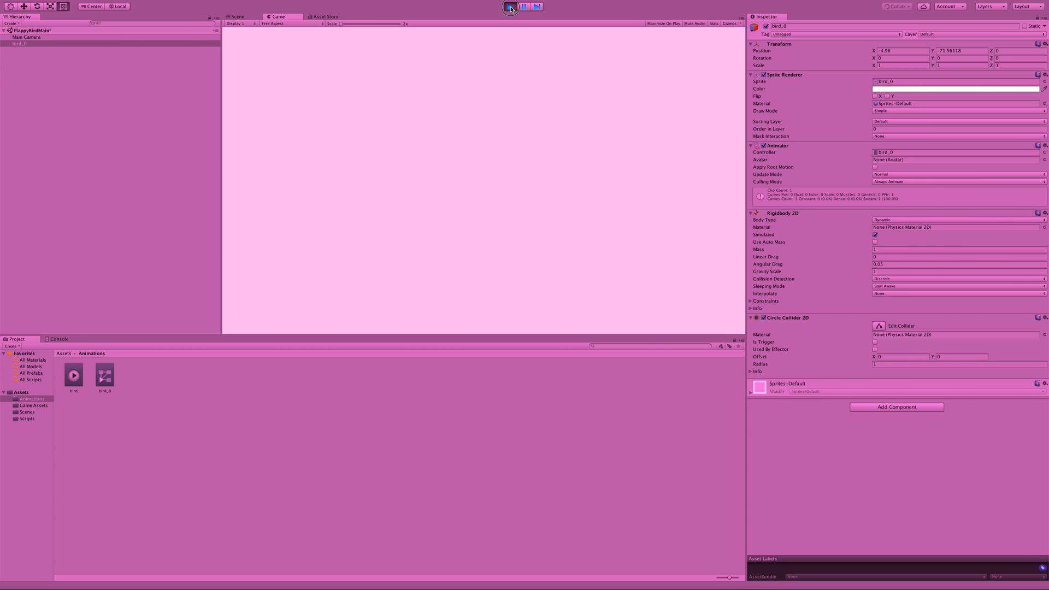
left_click(510, 7)
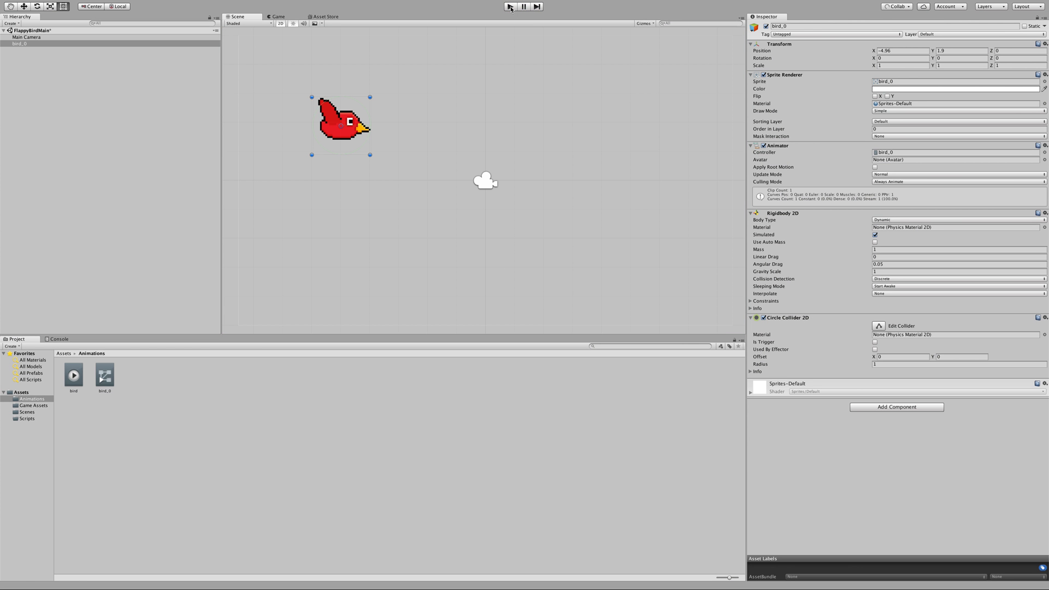
left_click(510, 6)
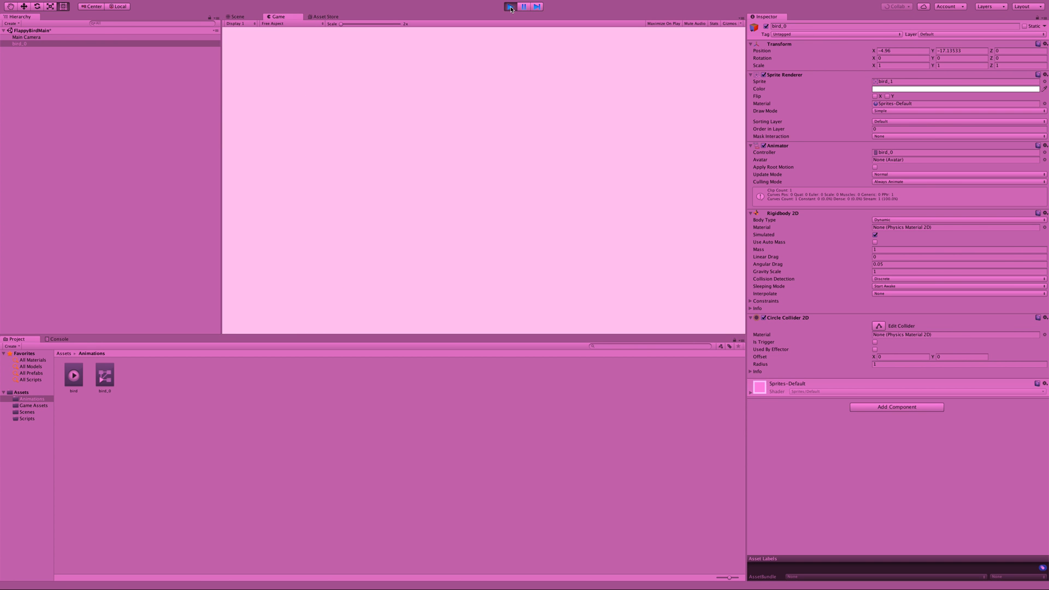
left_click(510, 6)
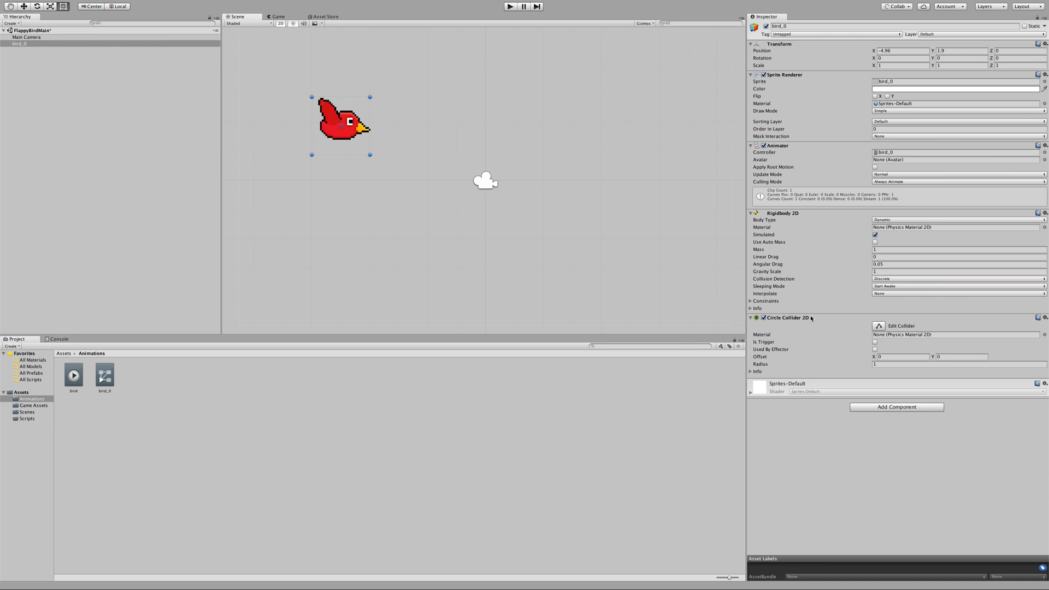
Step: Set the radius of the bird's Circle Collider 2D to 0.5
left_click(886, 364)
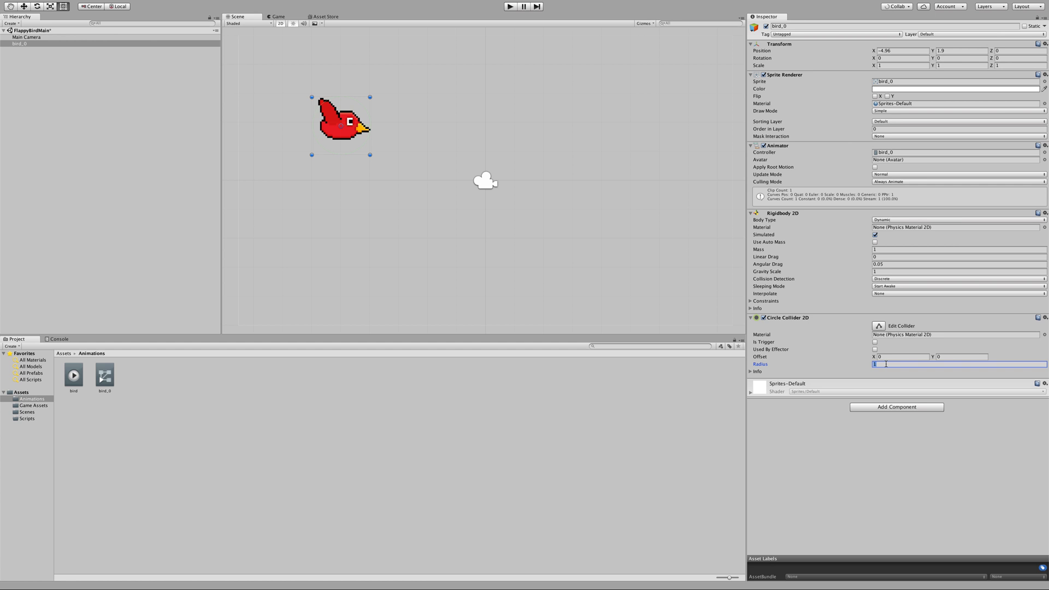
type("0.5")
Step: Run the game, disable the bird's Circle Collider 2D while it plays, inspect the Rigidbody 2D gravity scale, and stop the run
left_click(510, 7)
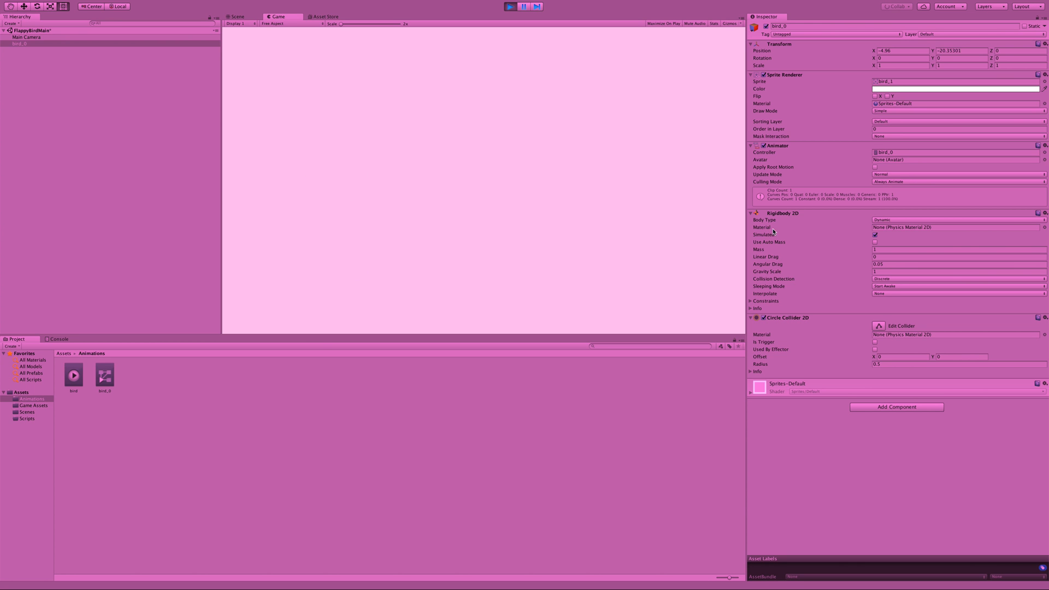
left_click(765, 318)
left_click(876, 273)
left_click(896, 264)
left_click(891, 272)
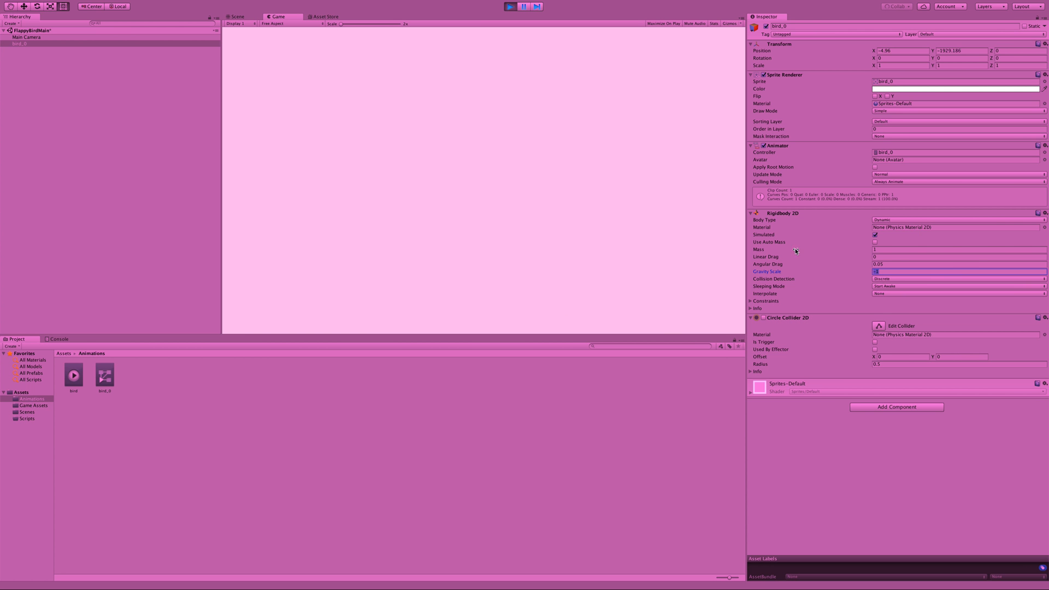
left_click(510, 7)
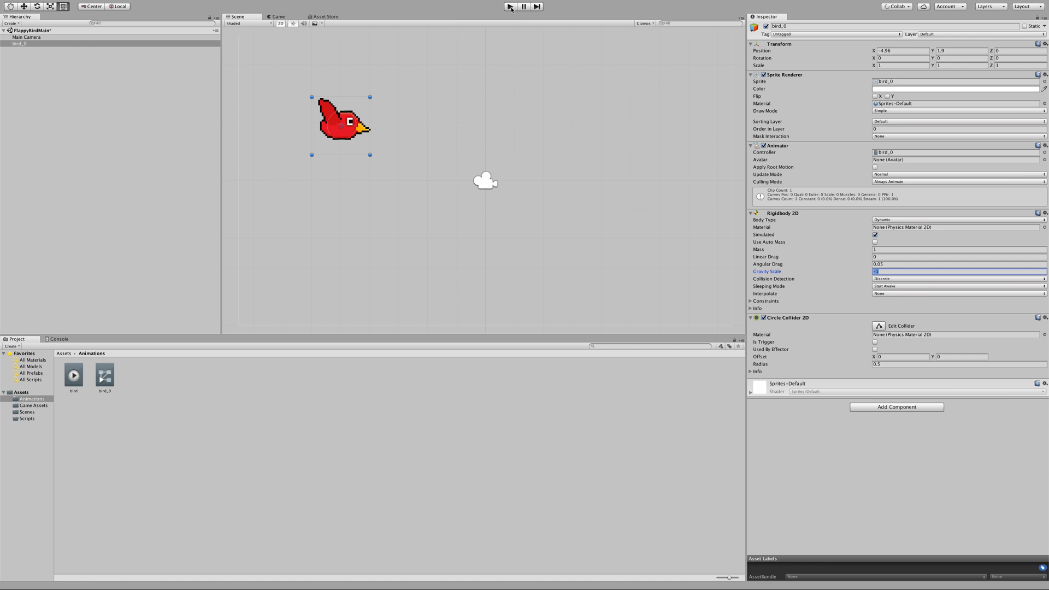
Step: Set the bird's Rigidbody 2D gravity scale to 1 and play-test the scene again
type("1")
left_click(854, 252)
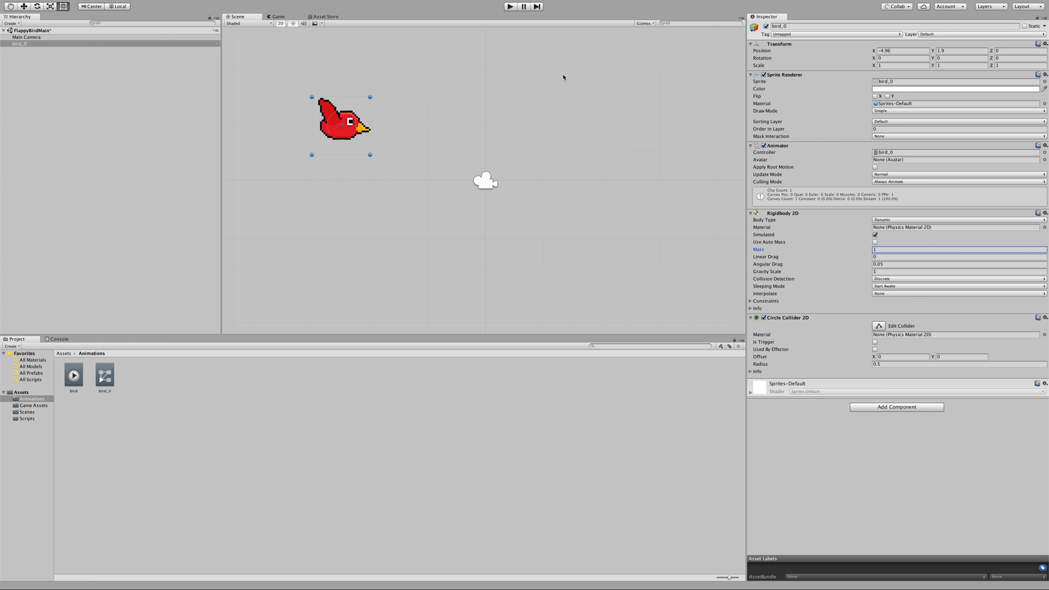
left_click(510, 7)
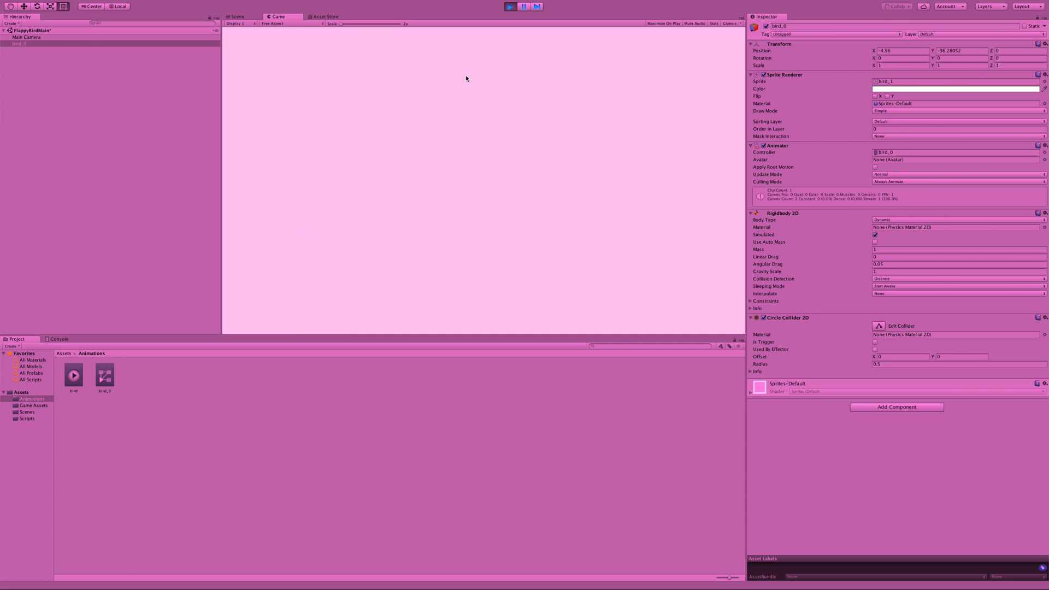
left_click(512, 7)
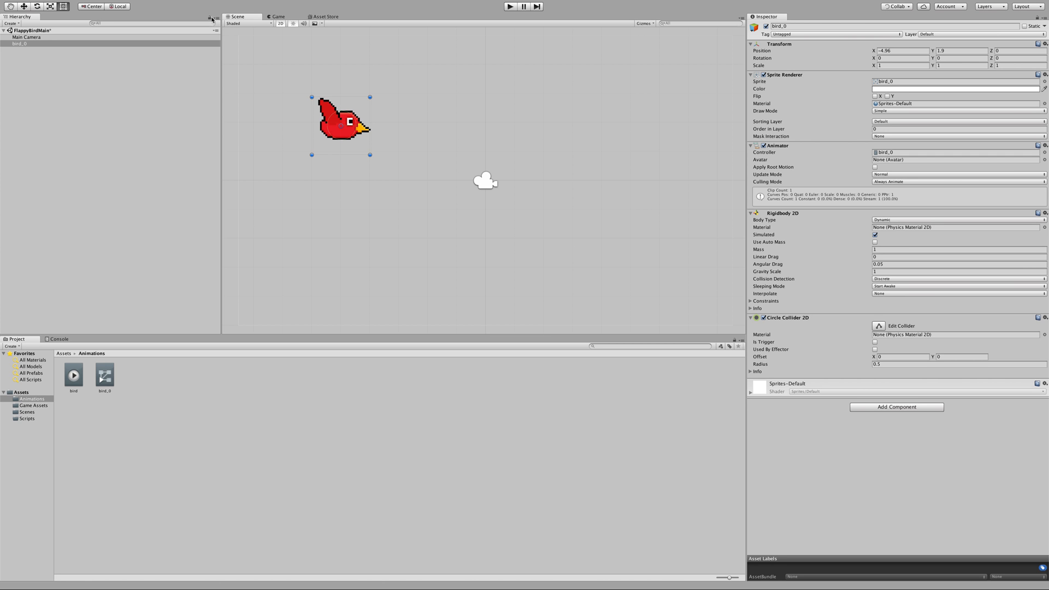
Step: Create a new C# script named BirdScript and add it to bird_0 as a component
mouse_move(113, 2)
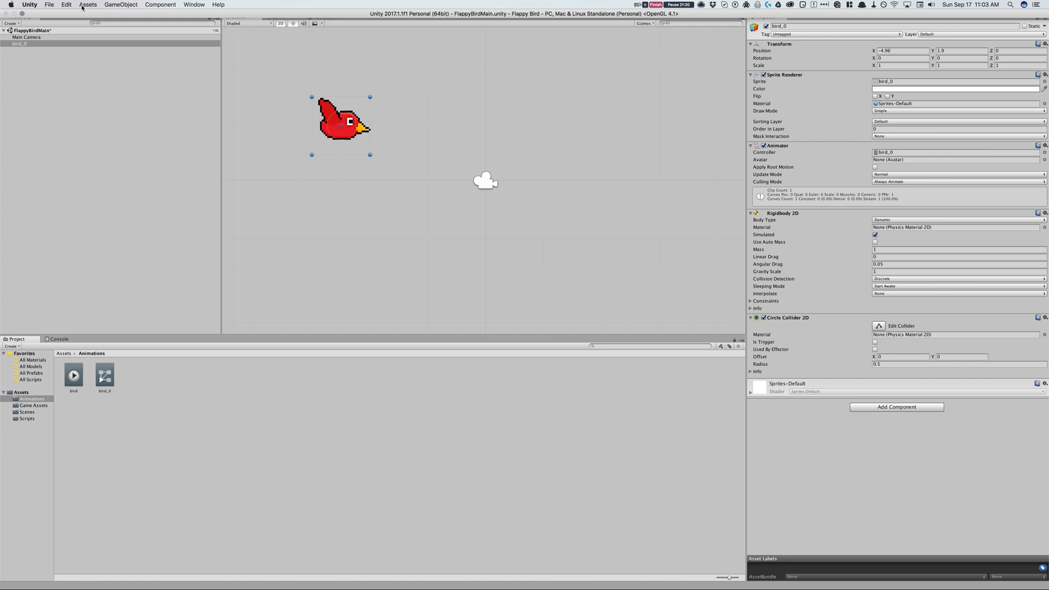
left_click(22, 13)
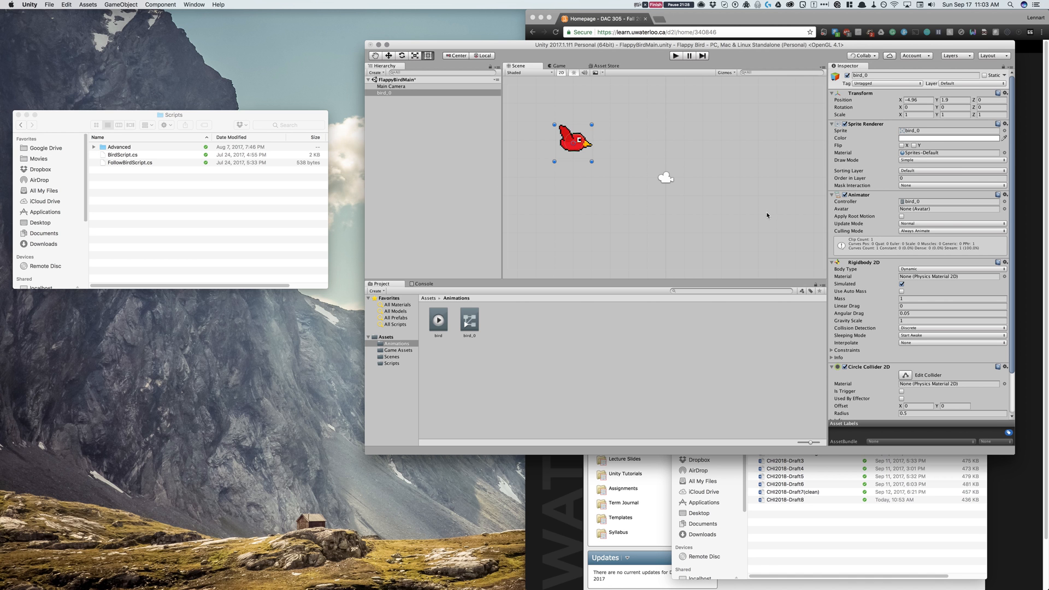
scroll(920, 308, "down", 3)
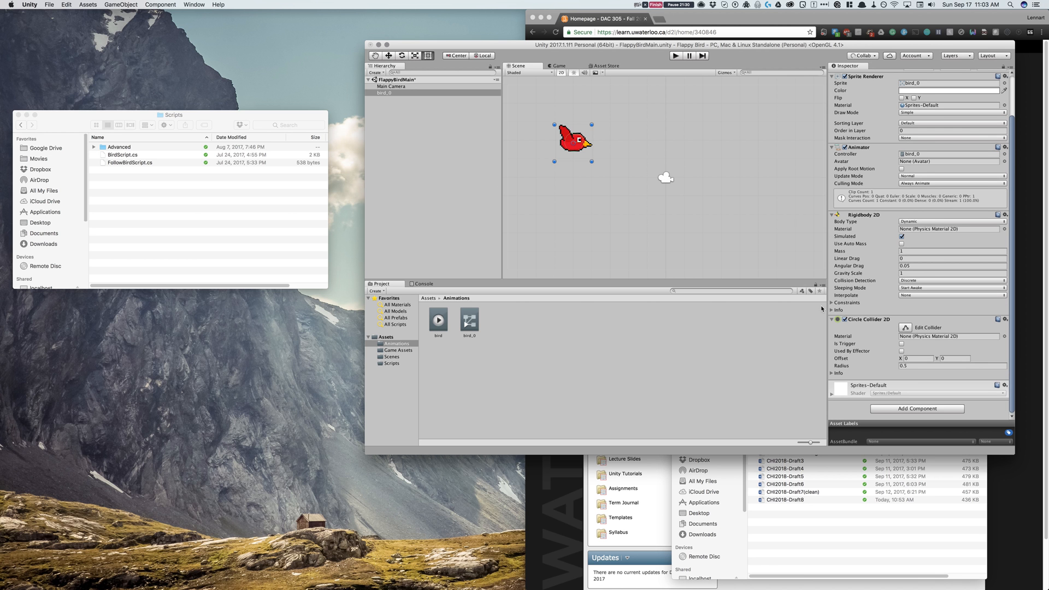
left_click(932, 410)
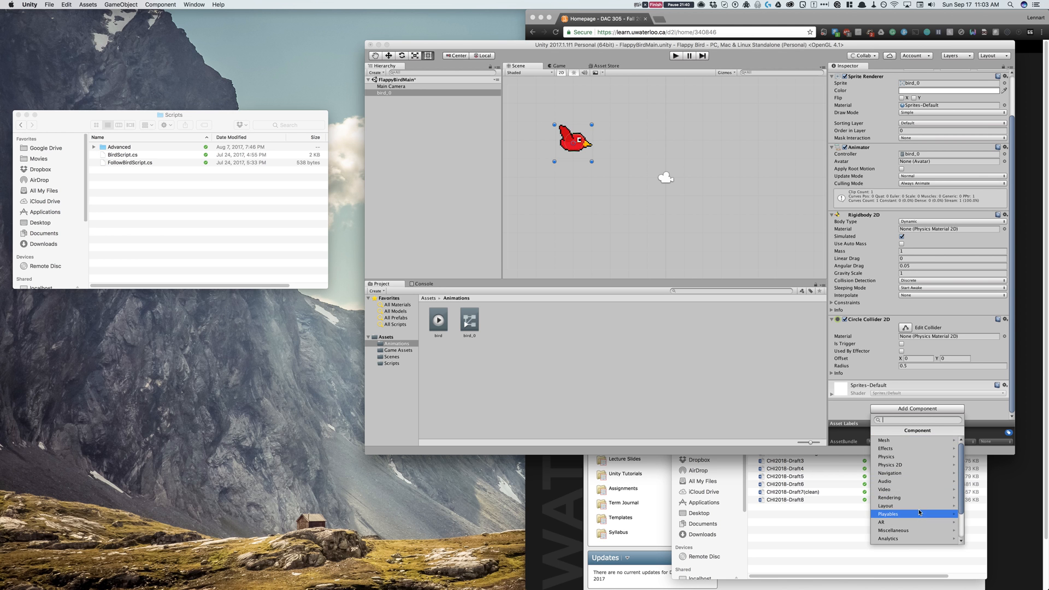
scroll(920, 513, "down", 2)
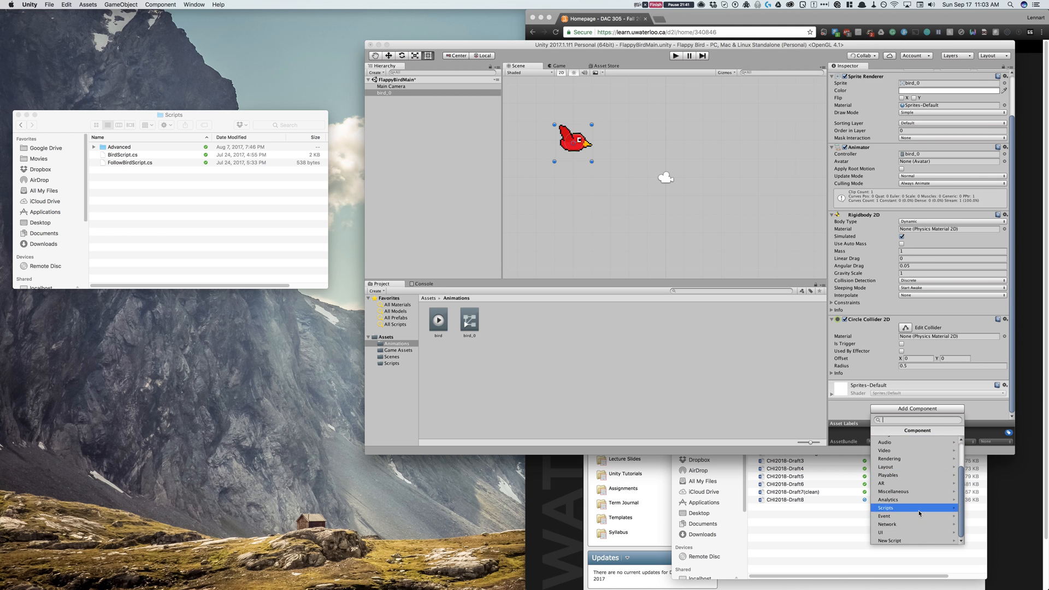
left_click(922, 541)
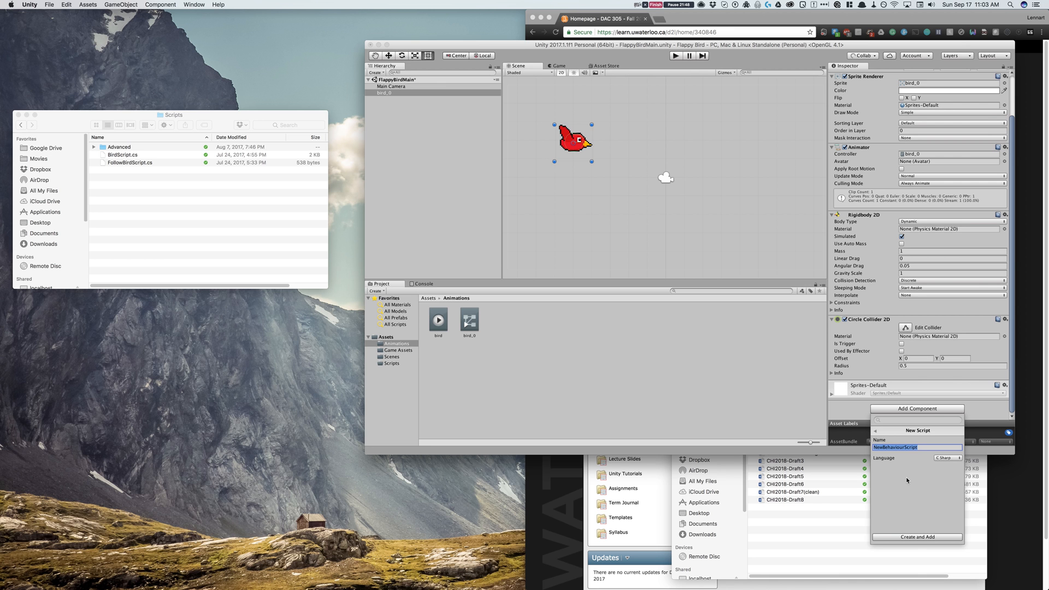
type("B")
left_click(923, 537)
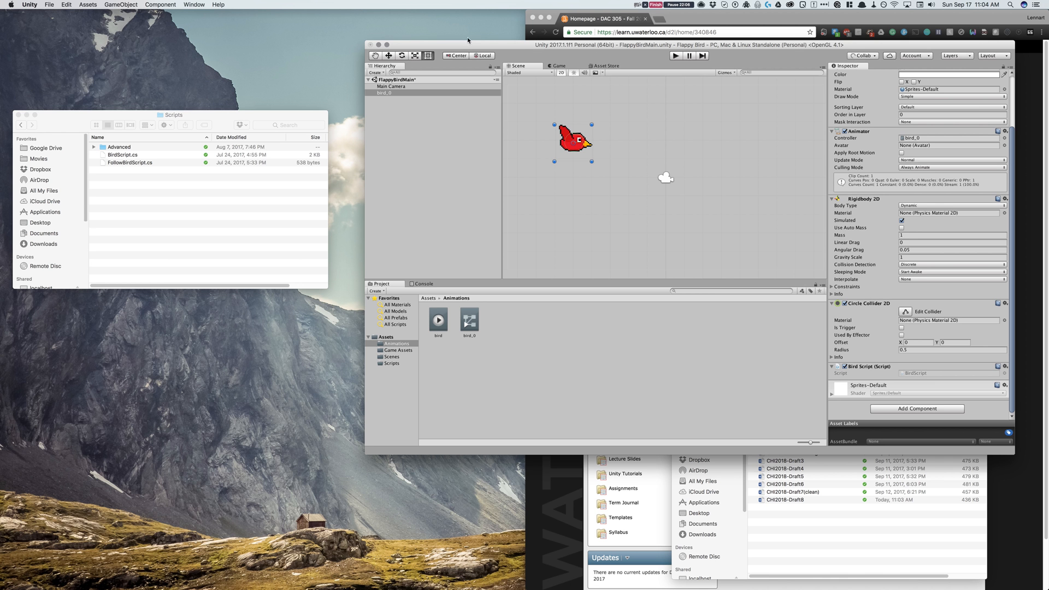
left_click(386, 45)
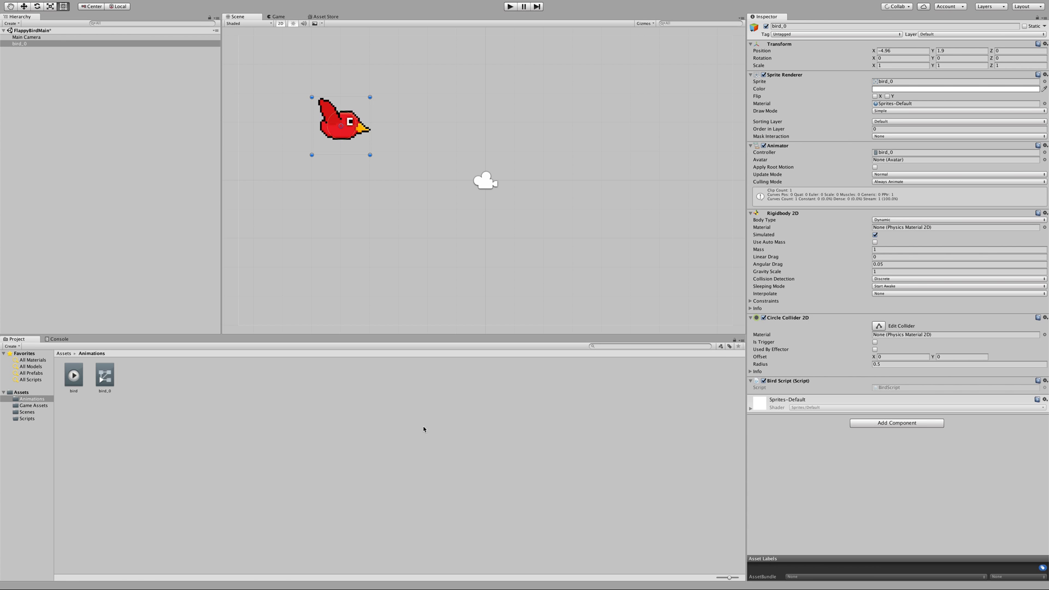
Step: Import the BirdScript.cs file from the Finder Scripts folder into the project's Scripts folder
left_click(27, 419)
right_click(155, 408)
left_click(164, 388)
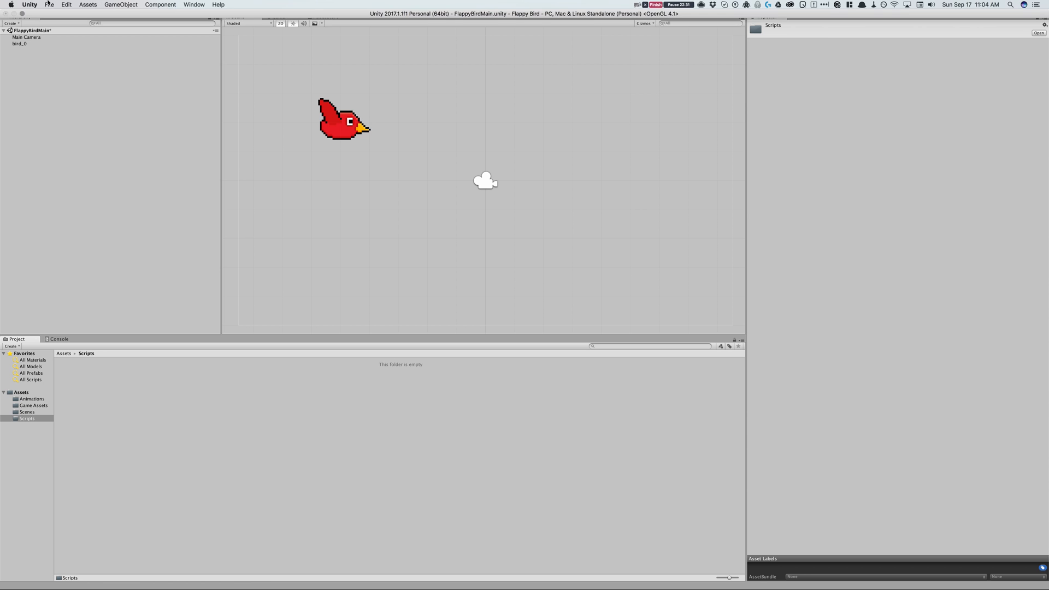
left_click(22, 13)
left_click(134, 148)
left_click_drag(123, 155, 543, 375)
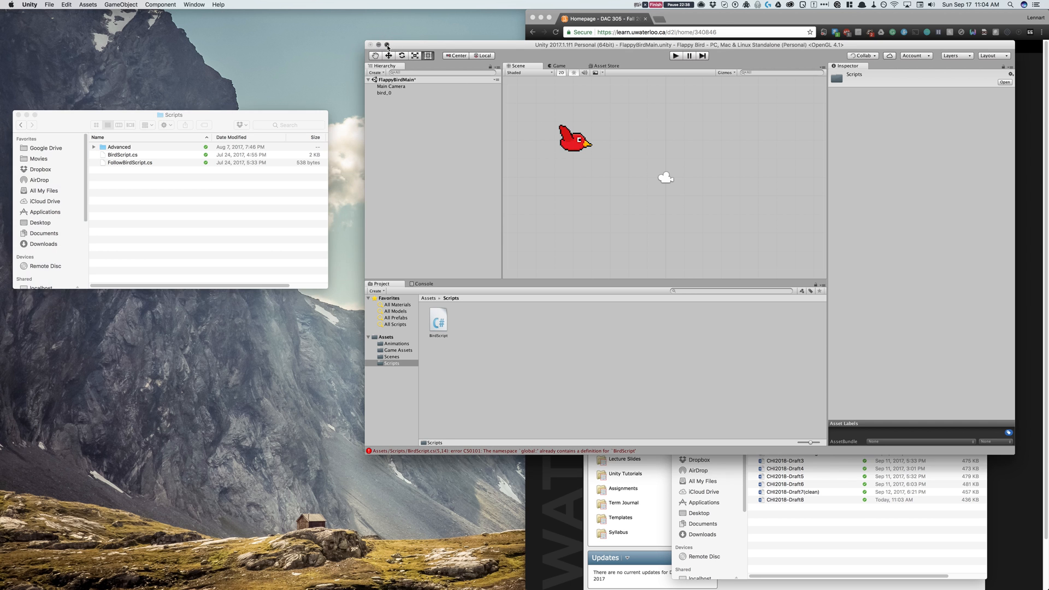
left_click(387, 45)
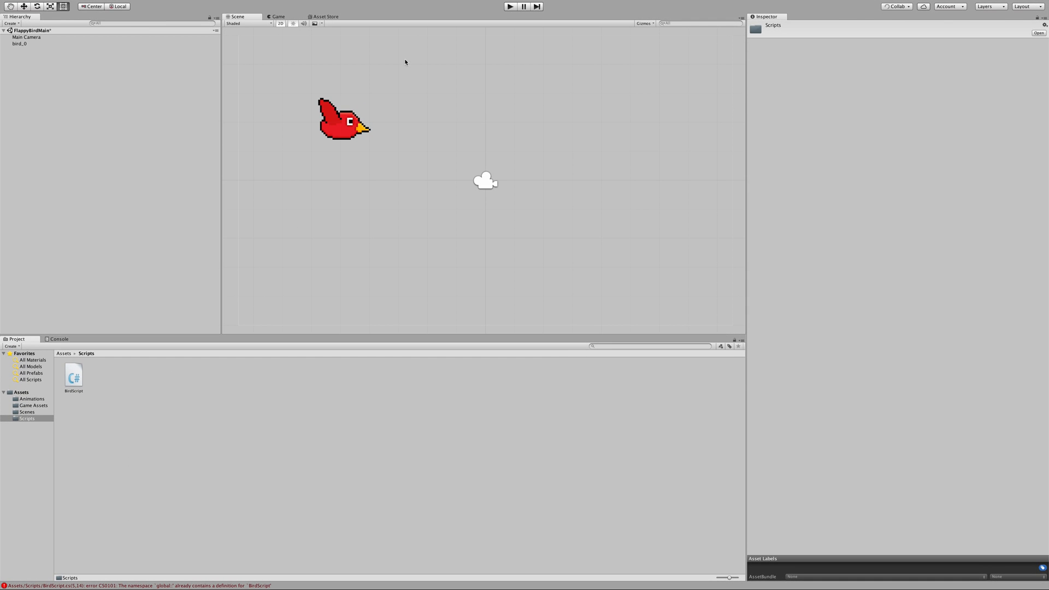
Step: Try to assign the imported BirdScript to the Bird Script component of bird_0
left_click(350, 123)
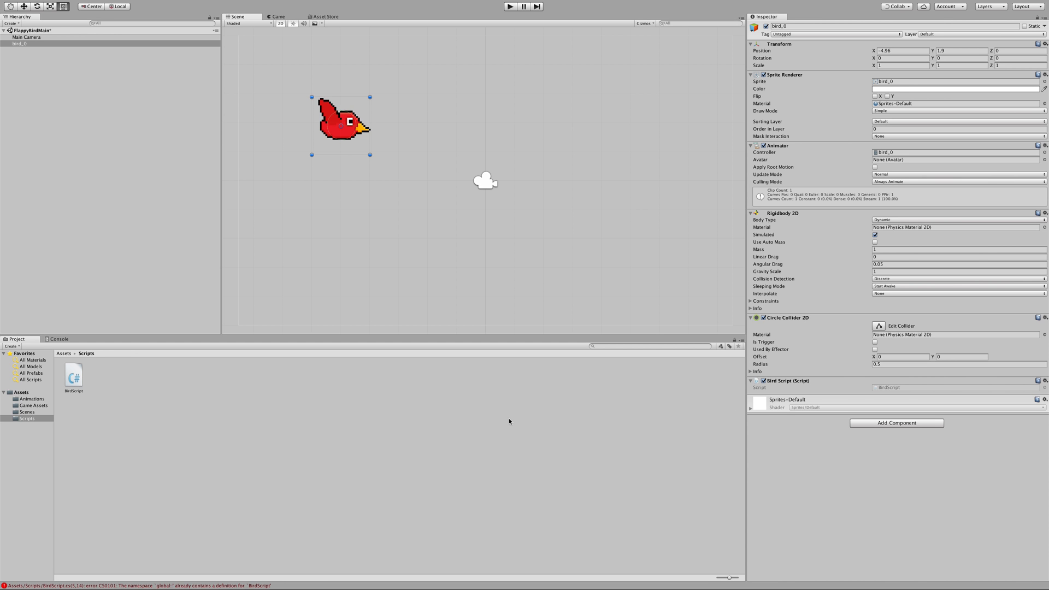
left_click_drag(71, 377, 892, 391)
left_click(154, 398)
Step: Check the Assets folder for the duplicate script and delete the imported BirdScript from the Scripts folder
left_click(28, 413)
left_click(27, 393)
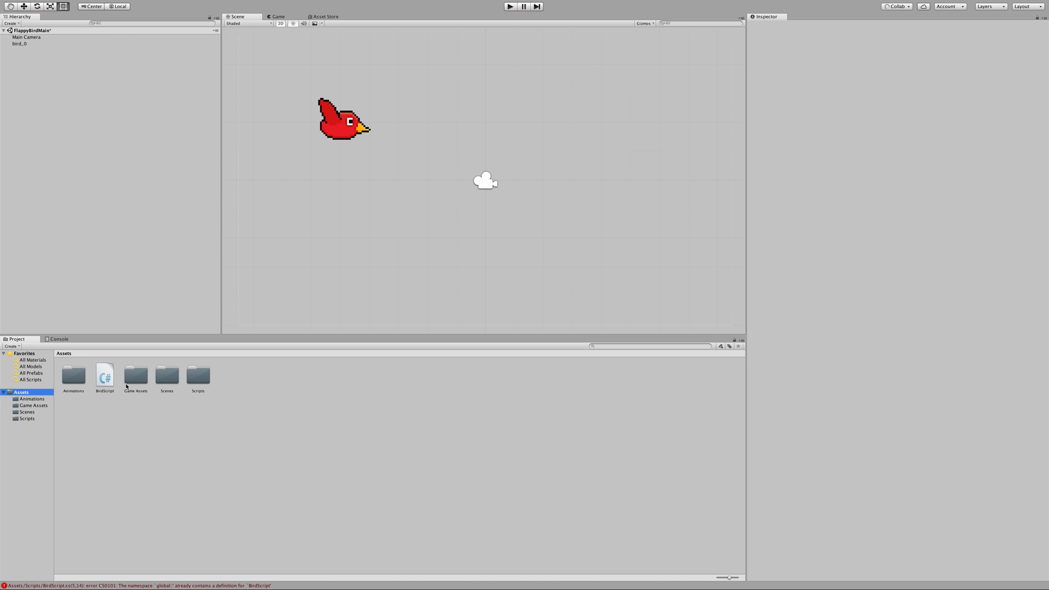
left_click(27, 419)
left_click(72, 386)
right_click(76, 374)
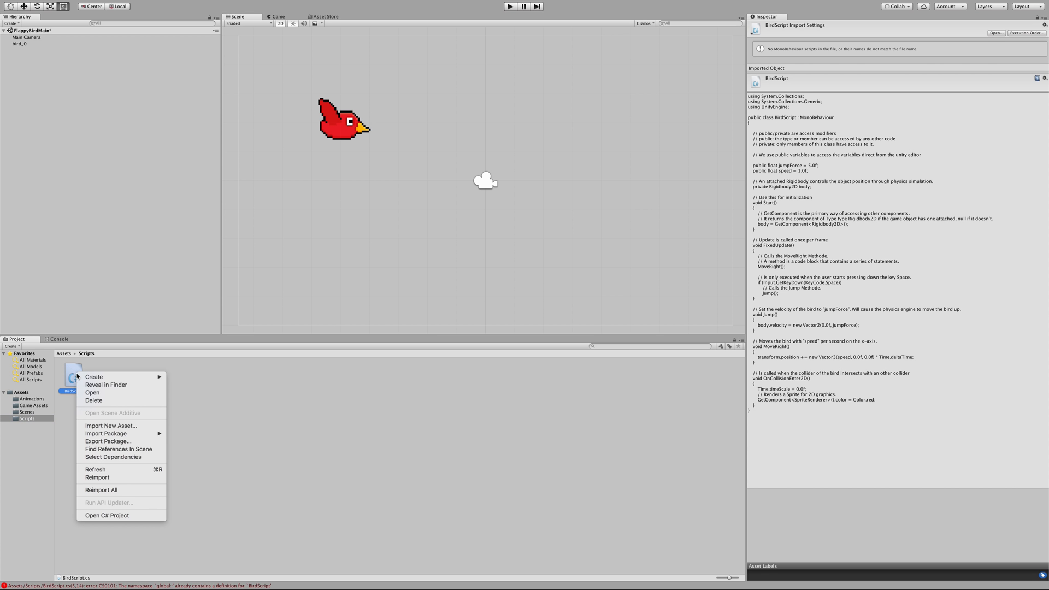
left_click(103, 401)
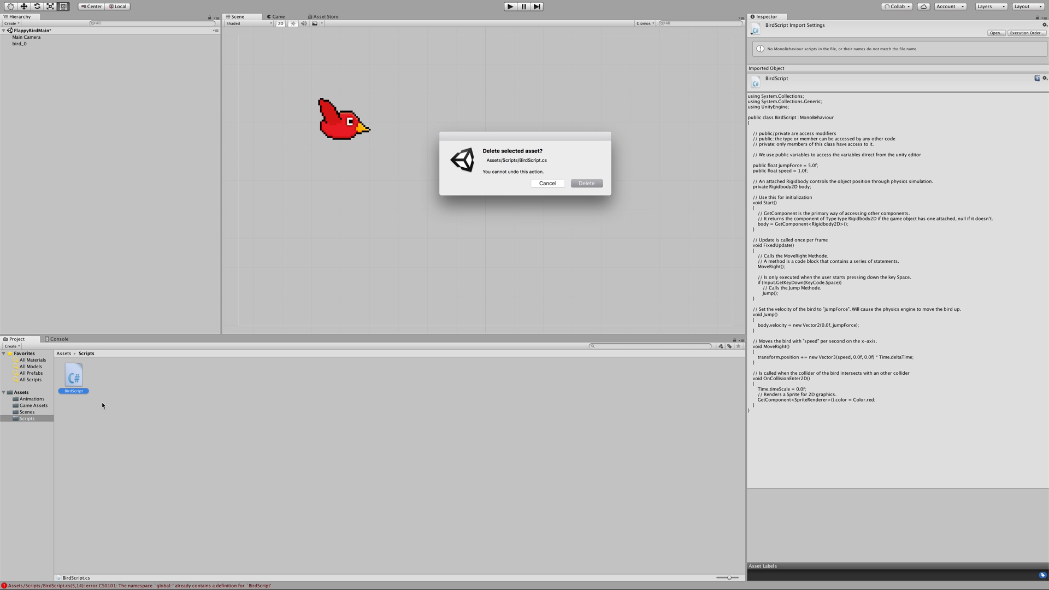
left_click(585, 184)
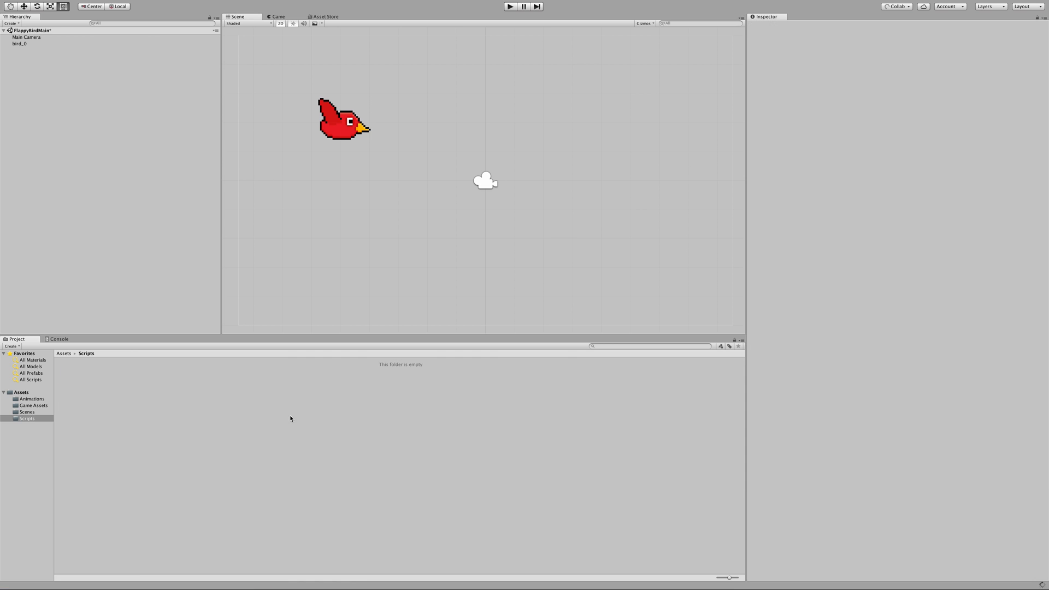
Step: Move the BirdScript file from the Assets root into the Scripts folder
left_click(22, 392)
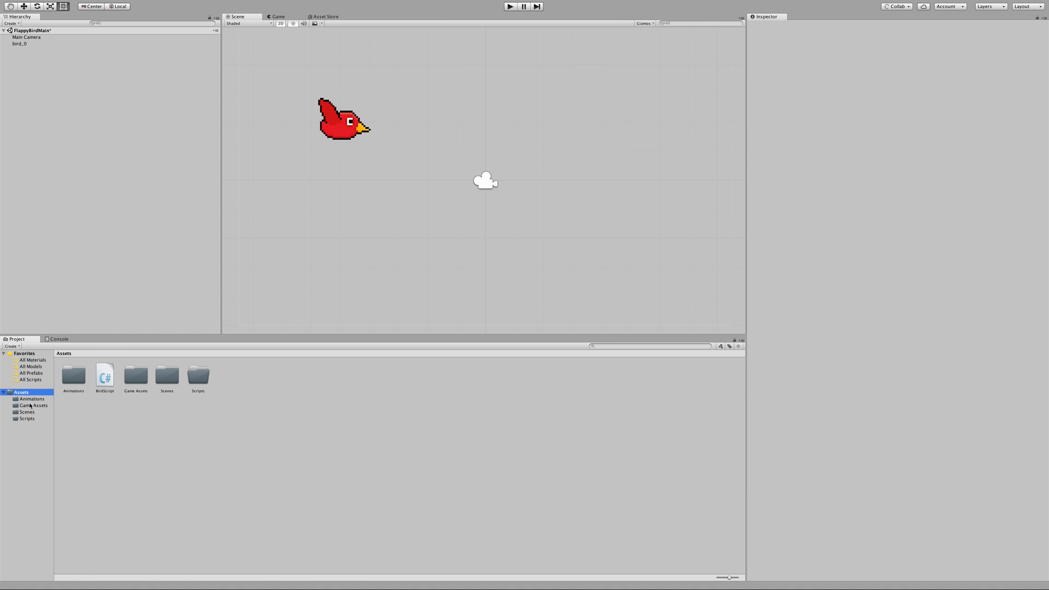
left_click(105, 380)
left_click_drag(105, 379, 192, 381)
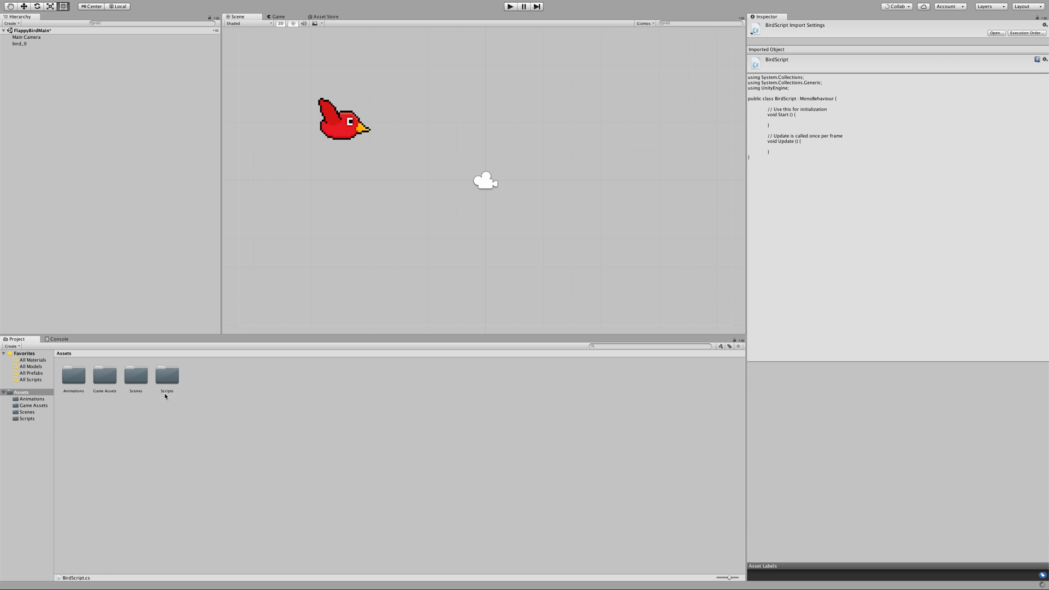
Step: Check the script in the Scripts folder and its assignment in bird_0's Bird Script component
left_click(28, 419)
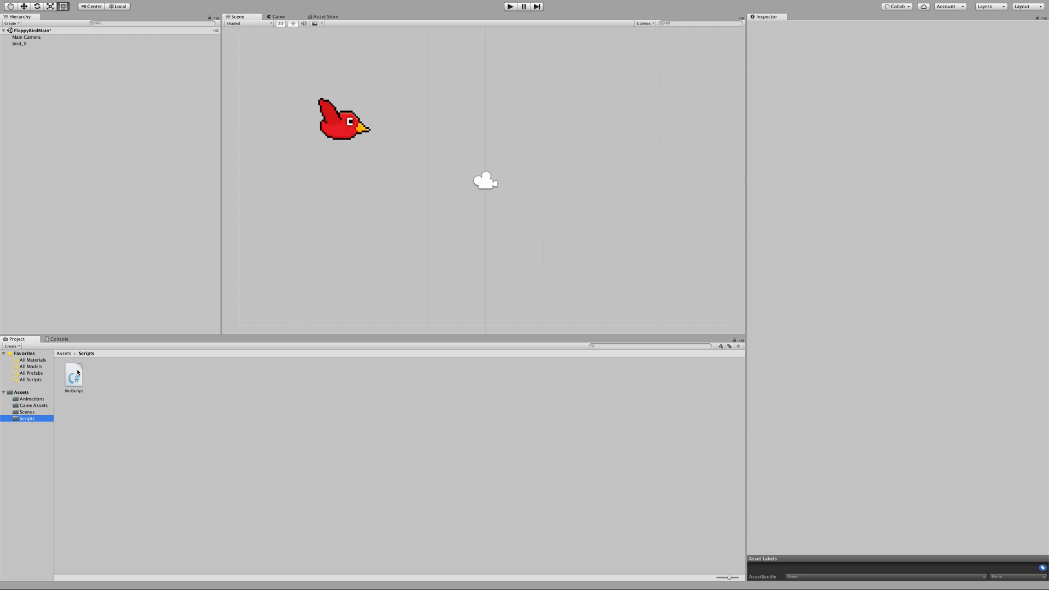
left_click(74, 377)
left_click_drag(361, 139, 359, 138)
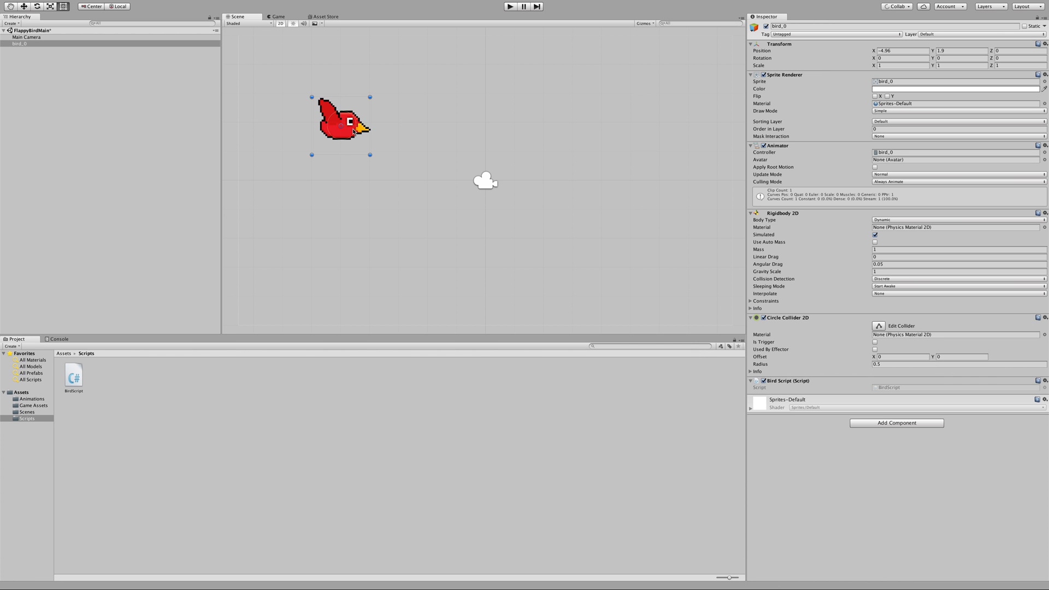
left_click(900, 387)
left_click(106, 388)
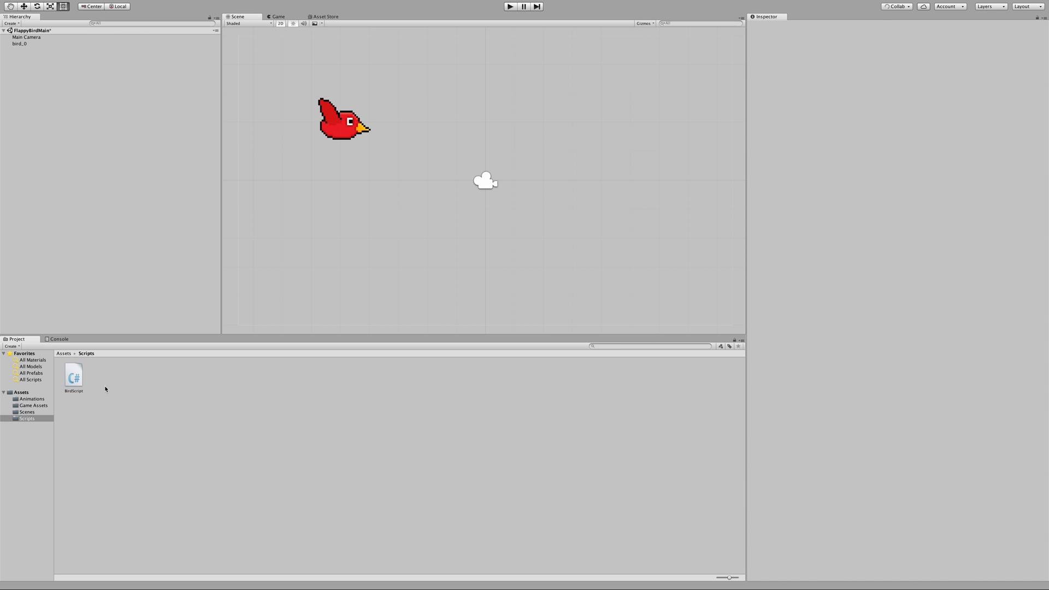
Step: Open BirdScript from the Scripts folder in MonoDevelop and enlarge the editor window to fill the screen
left_click(75, 376)
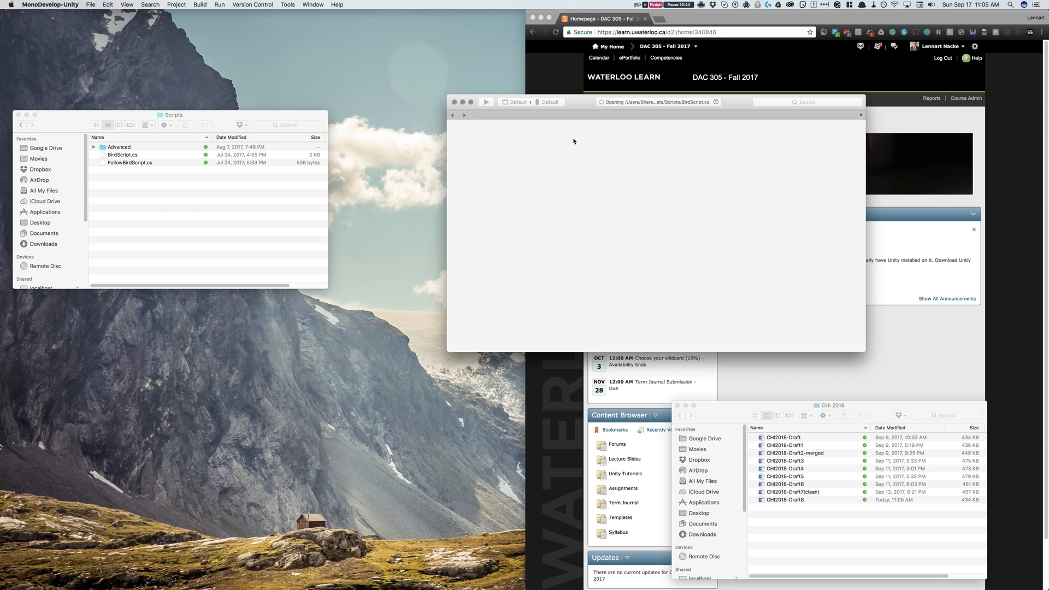
left_click_drag(591, 104, 533, 89)
left_click(413, 87)
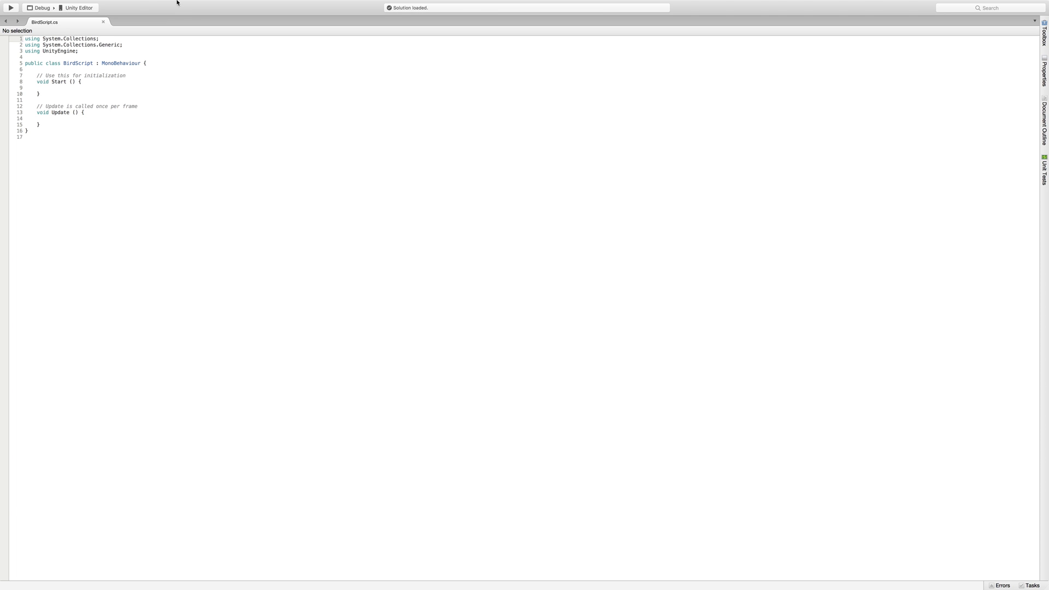
mouse_move(173, 3)
left_click(584, 58)
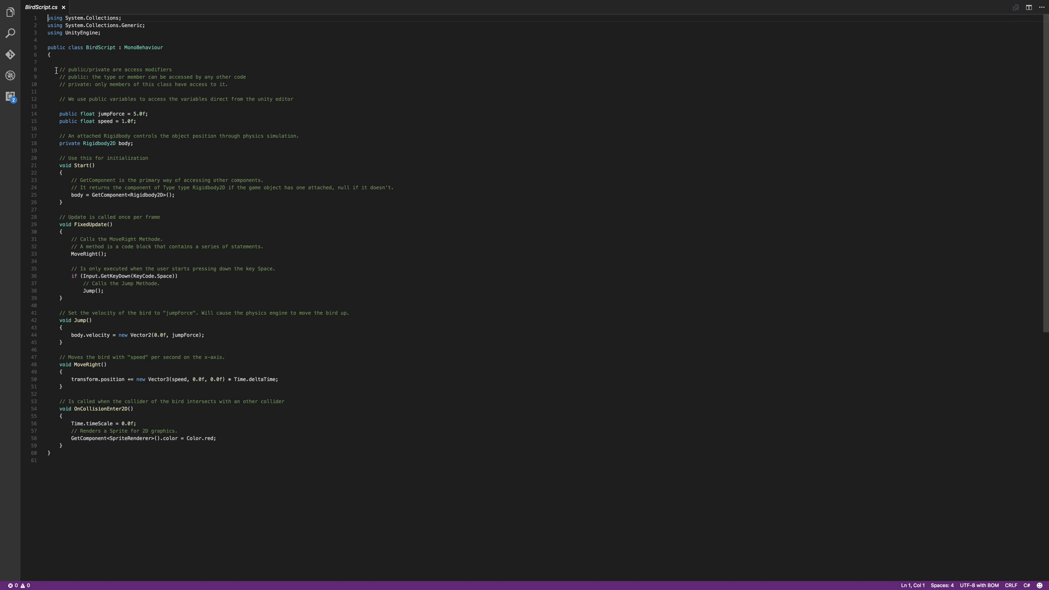
Step: Copy the class body of the finished BirdScript.cs from Visual Studio Code and paste it over the Start and Update stubs in MonoDevelop
left_click_drag(58, 70, 85, 445)
key("super+c")
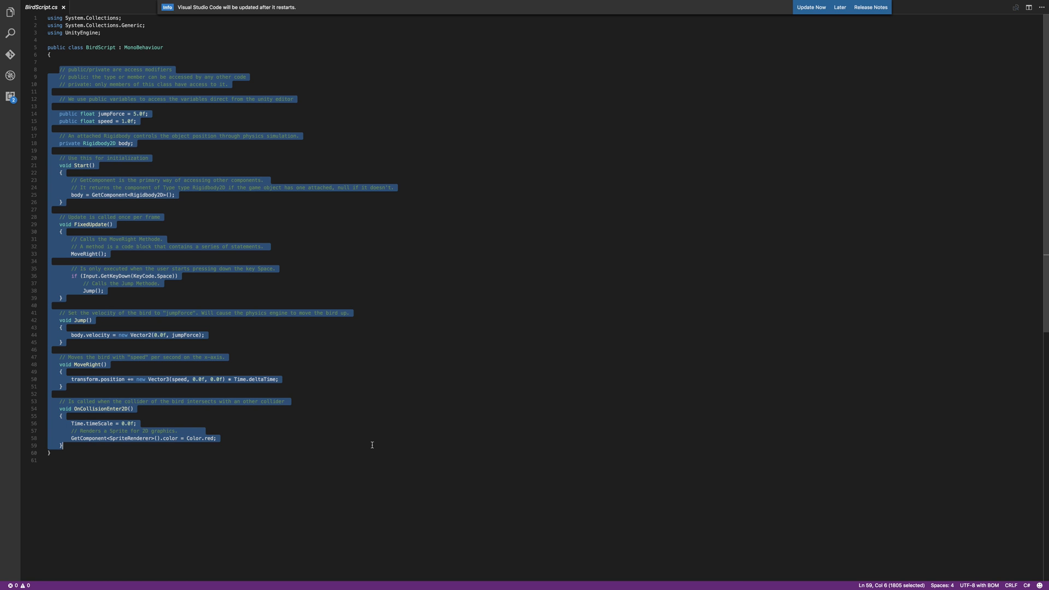
key("ctrl+Right")
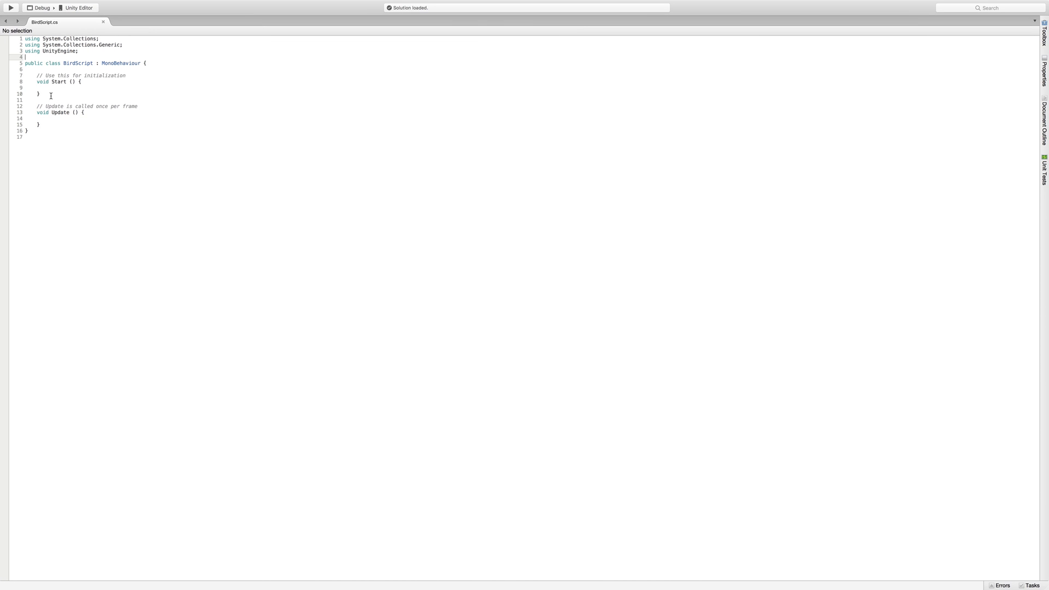
left_click_drag(37, 76, 54, 124)
key("super+v")
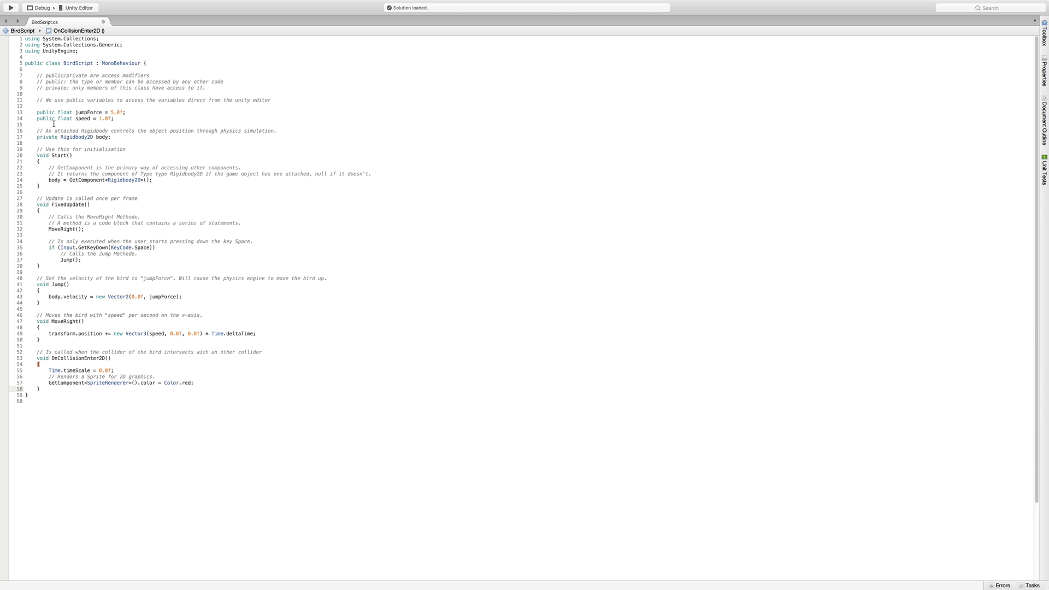
Step: Review the source BirdScript.cs in Visual Studio Code and return to MonoDevelop
key("ctrl+Left")
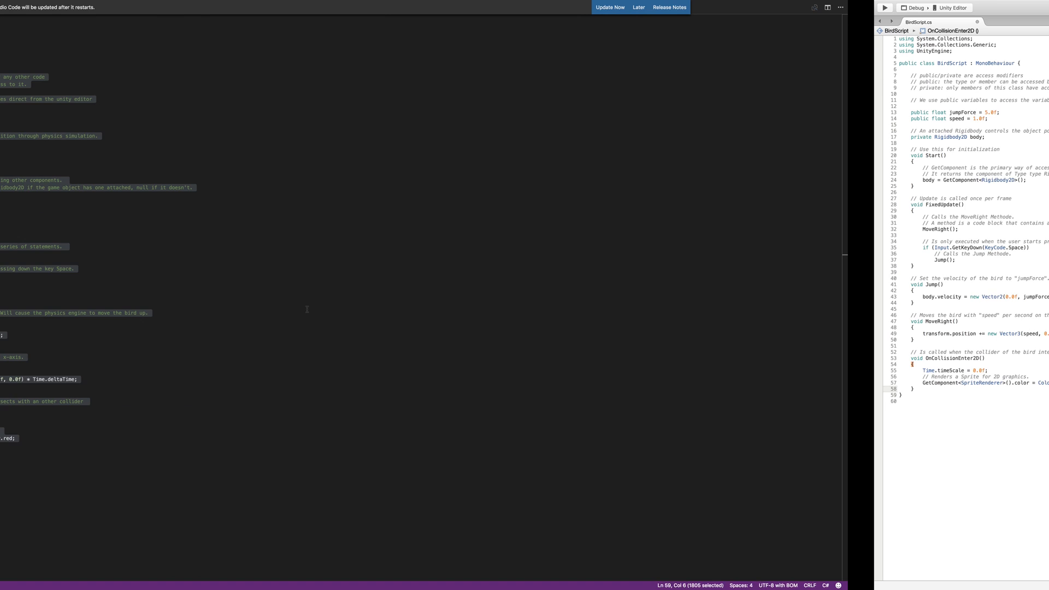
left_click(399, 278)
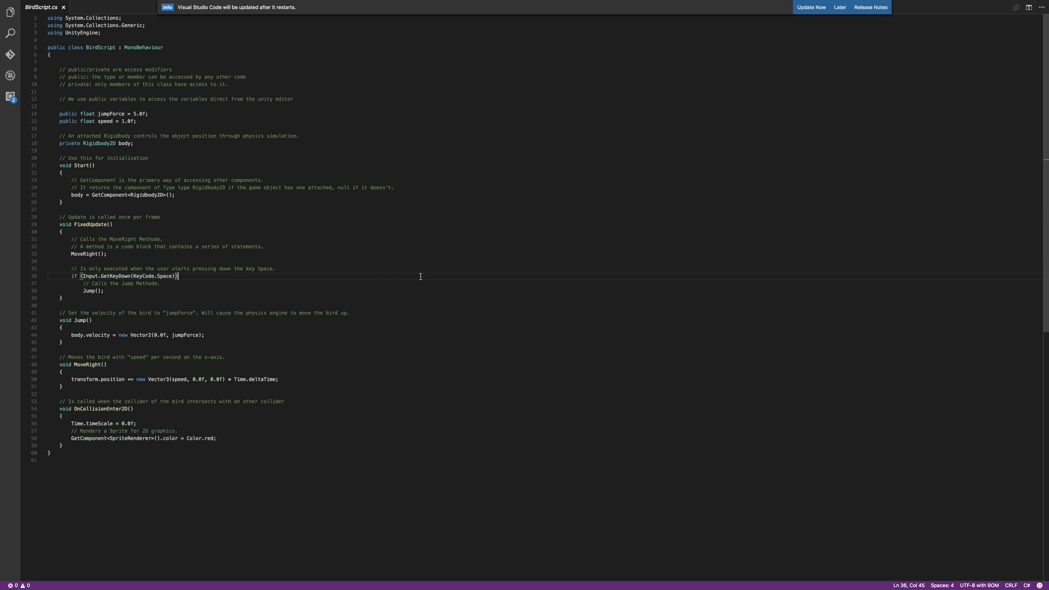
left_click(260, 198)
key("ctrl+Right")
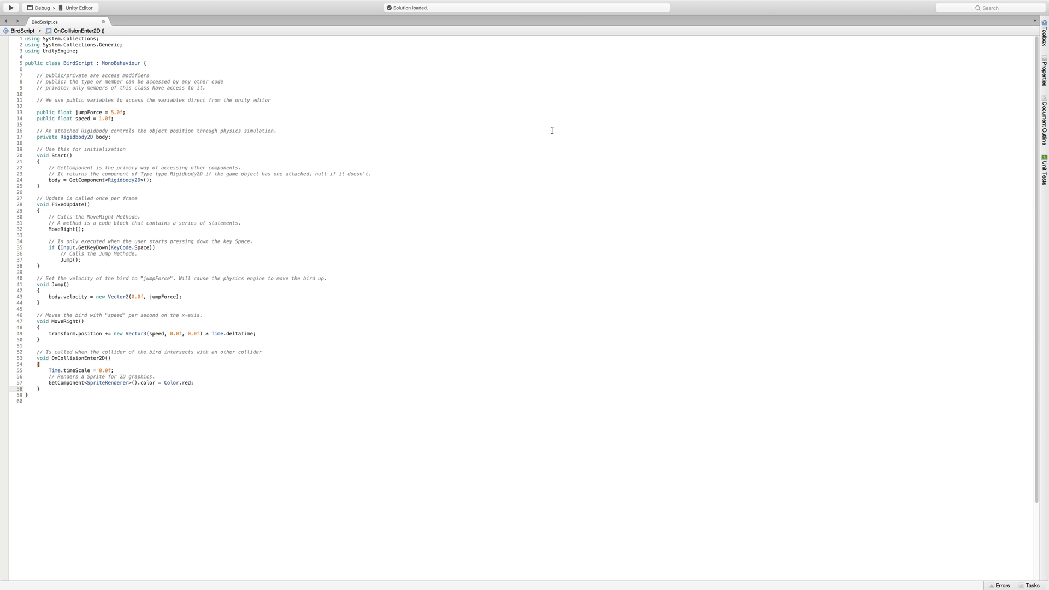
Step: Examine the declarations of the public speed and jumpForce variables and the private Rigidbody2D body
left_click(122, 119)
left_click(116, 112)
left_click(96, 132)
mouse_move(87, 136)
double_click(49, 179)
double_click(103, 137)
Step: Examine how Start() assigns GetComponent<Rigidbody2D>() to the body variable
left_click(52, 179)
double_click(52, 180)
left_click(96, 180)
double_click(54, 180)
left_click_drag(69, 180, 156, 179)
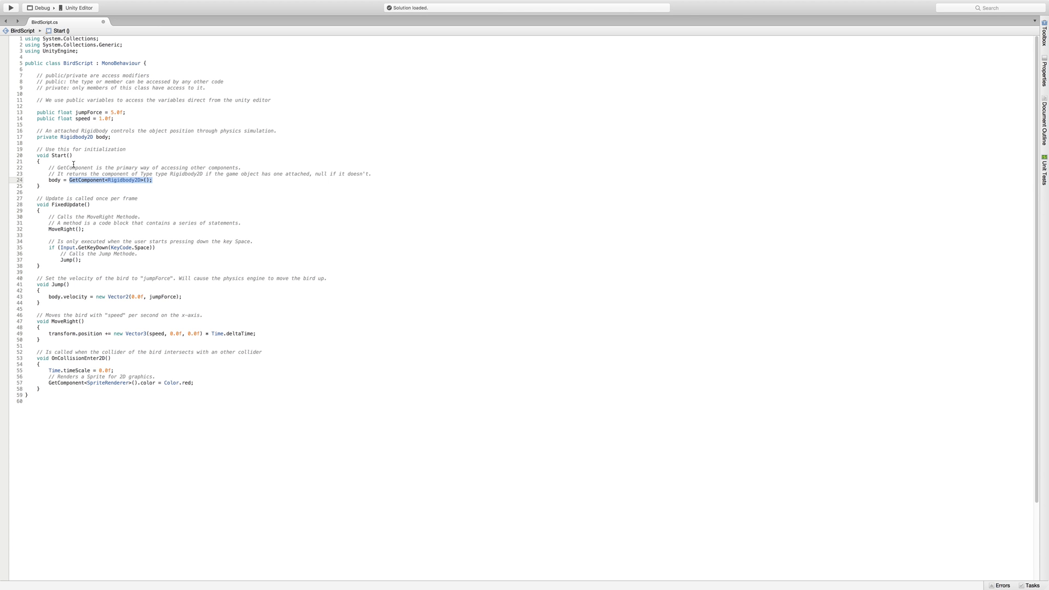
double_click(54, 179)
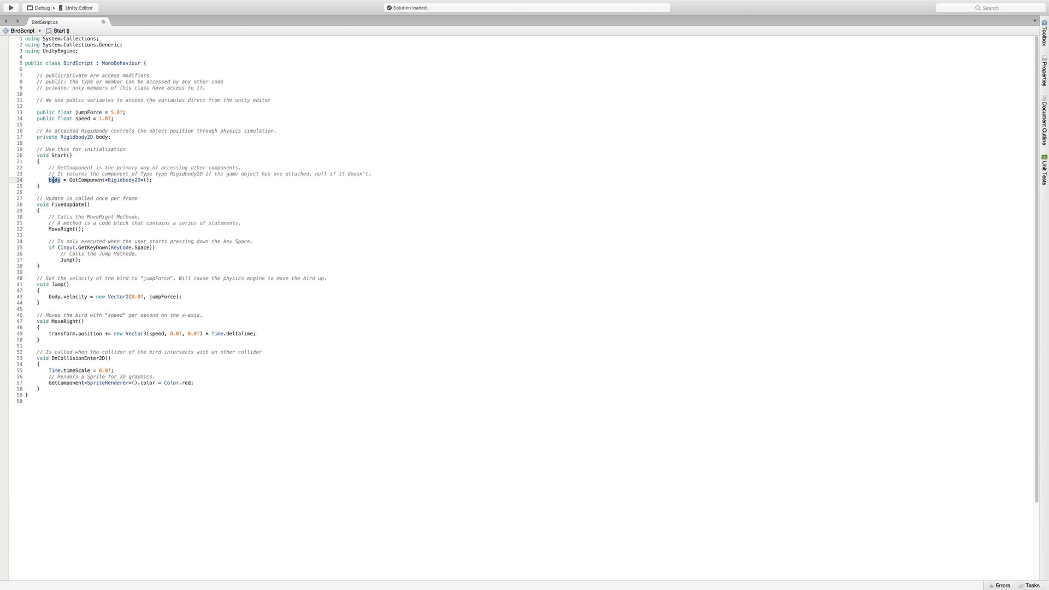
left_click_drag(69, 180, 151, 183)
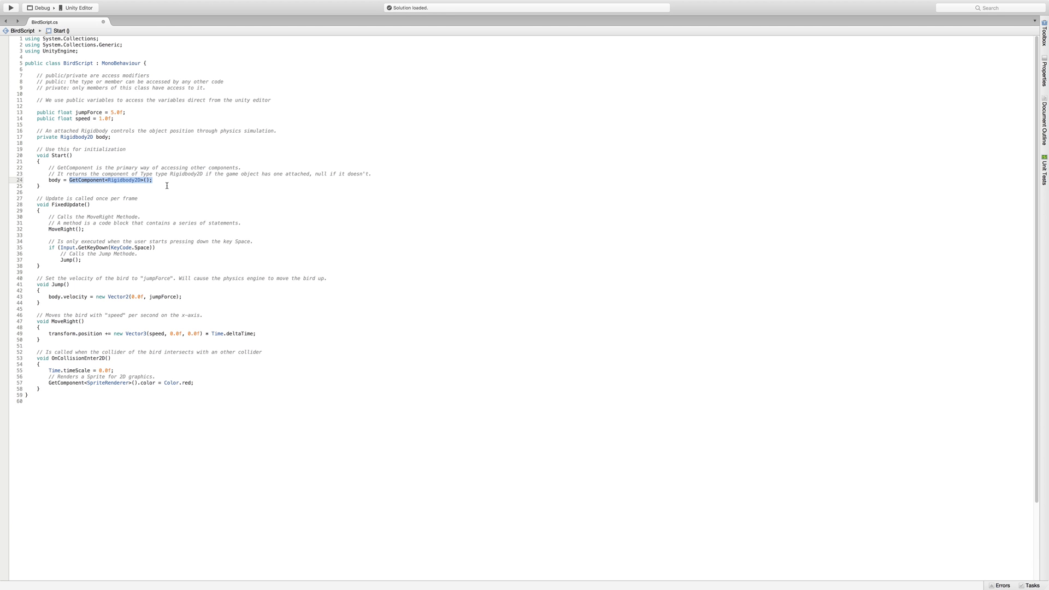
double_click(55, 180)
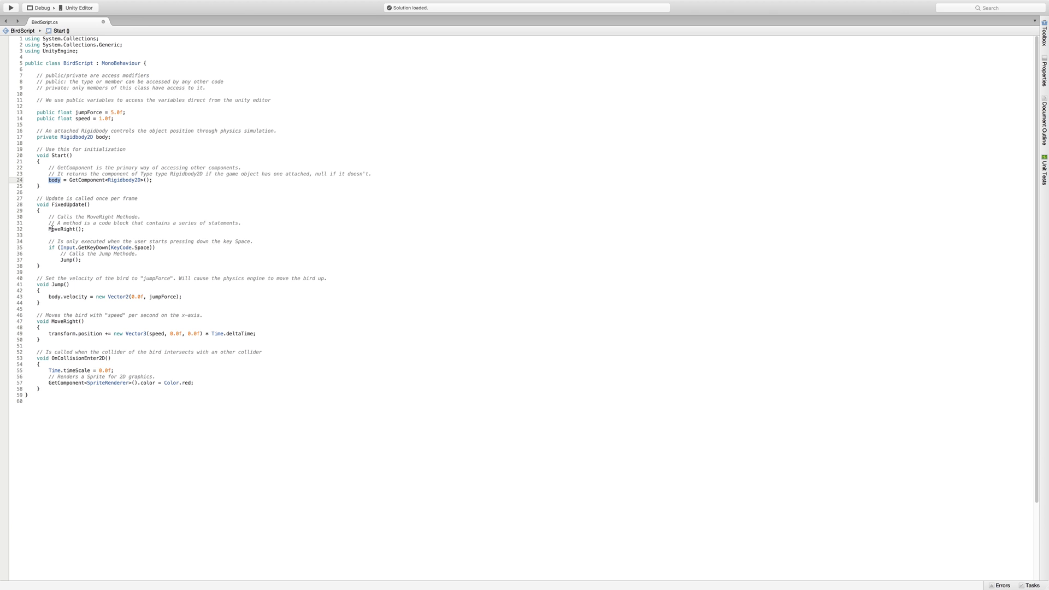
Step: Examine the MoveRight() call in FixedUpdate and the transform.position statement in the MoveRight method
left_click_drag(48, 229, 86, 230)
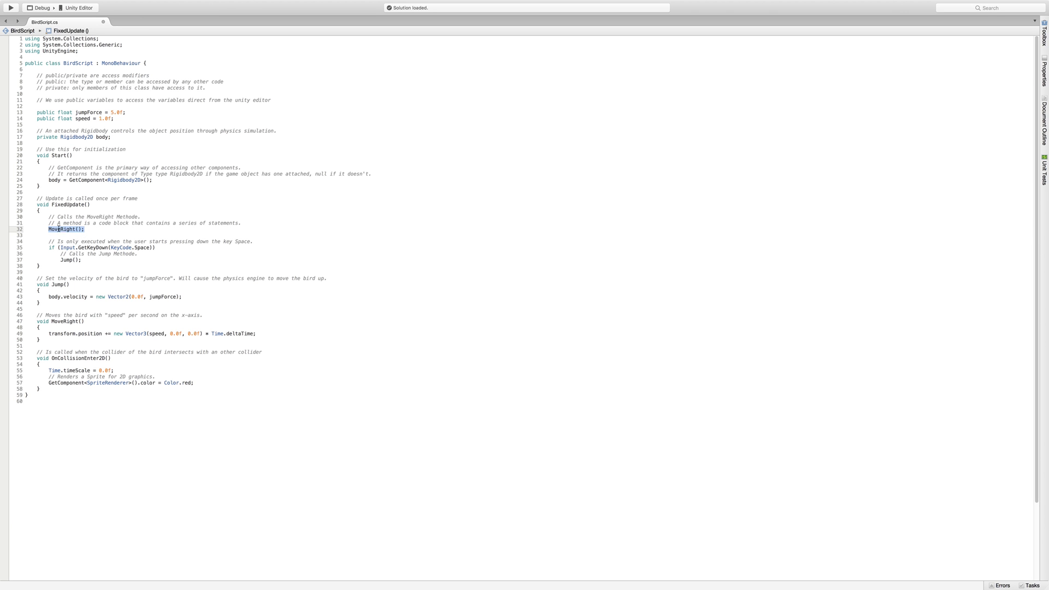
mouse_move(51, 322)
left_mouse_down()
mouse_move(89, 321)
mouse_move(38, 322)
mouse_move(49, 323)
left_mouse_up()
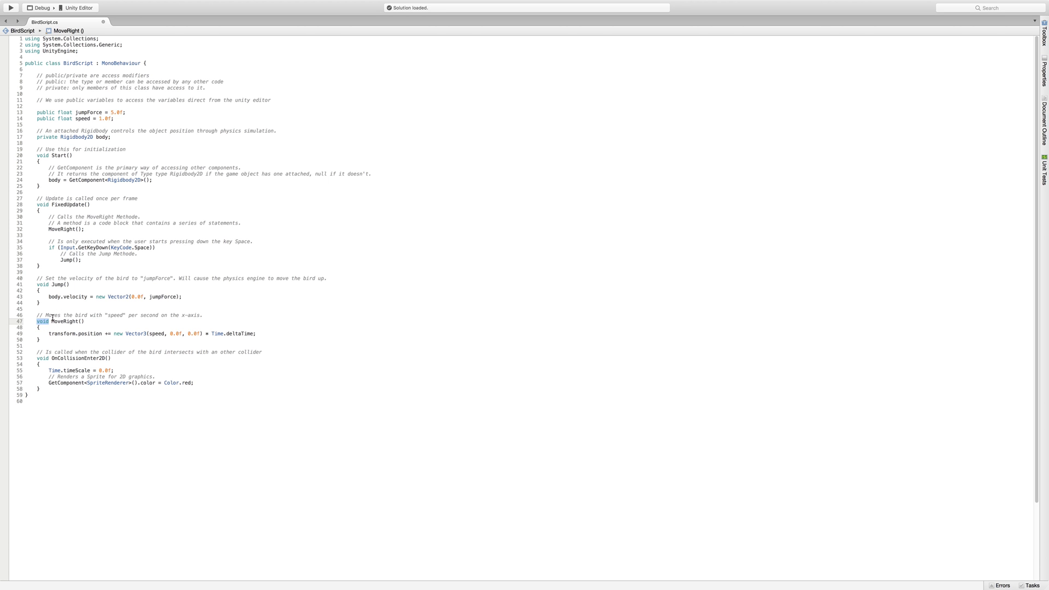
left_click(64, 323)
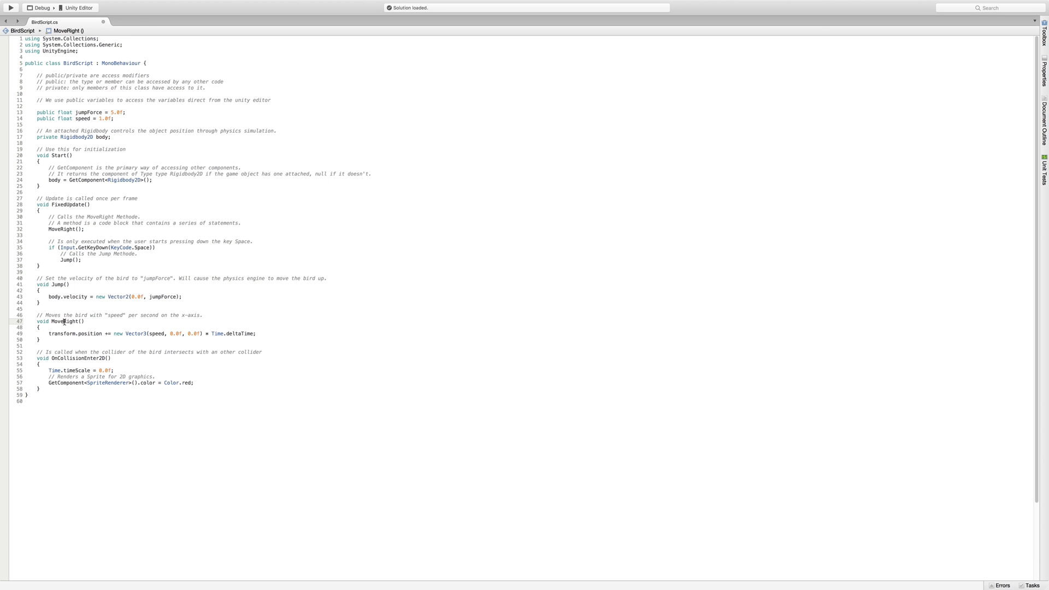
left_click(49, 229)
left_click_drag(49, 229, 84, 228)
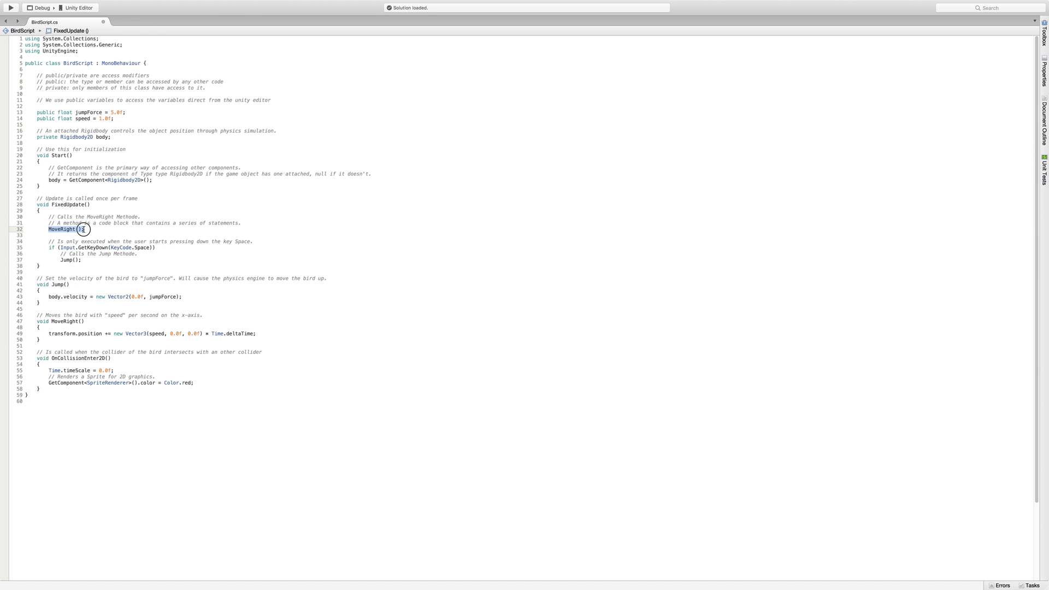
left_click_drag(52, 321, 267, 335)
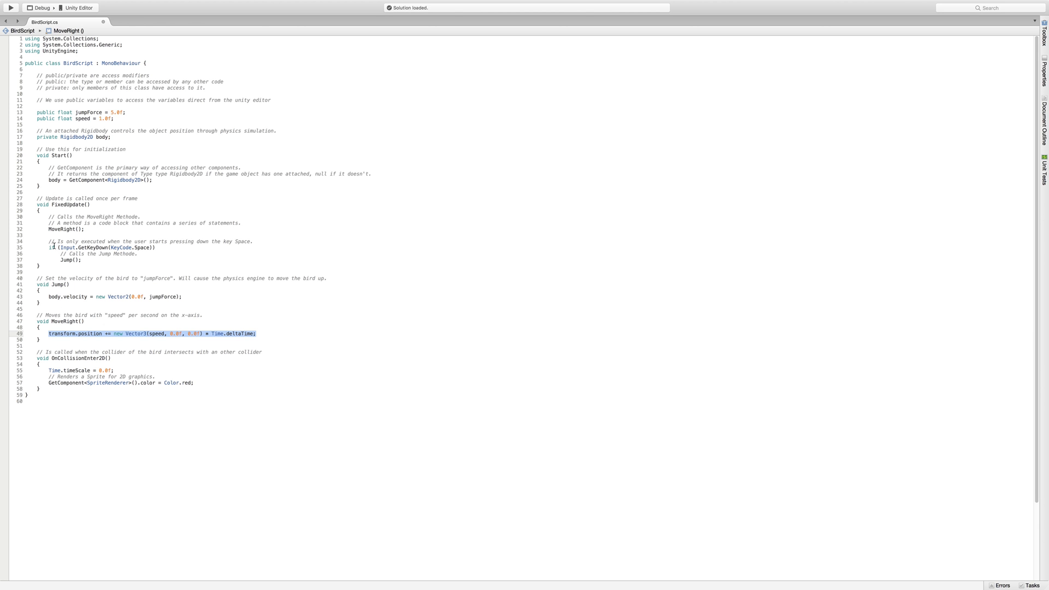
left_click(71, 230)
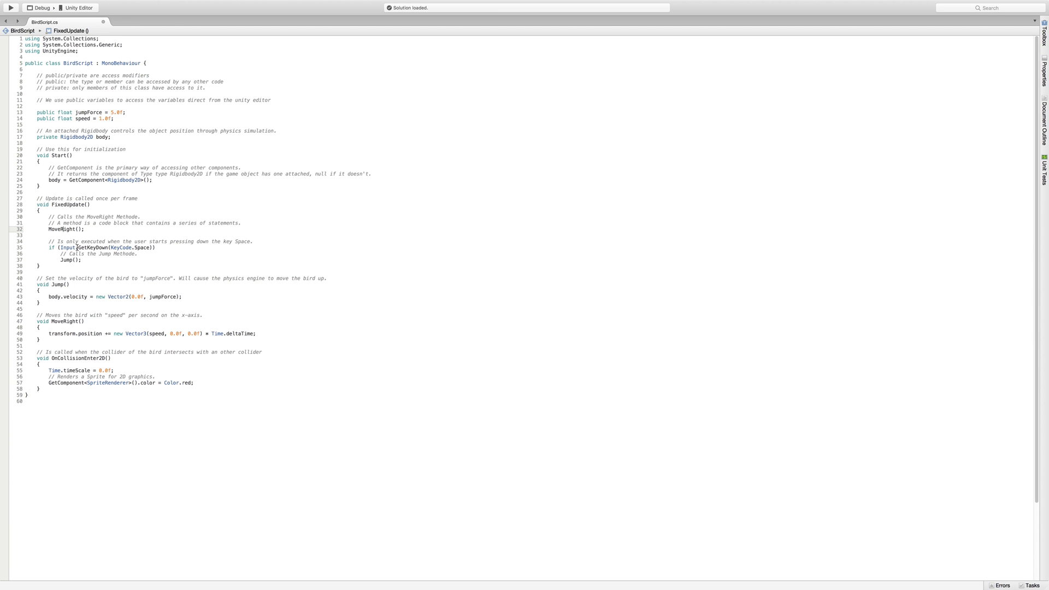
Step: Examine the Input.GetKeyDown condition and browse the KeyCode alternatives offered by code completion, keeping KeyCode.Space
left_click_drag(79, 248, 155, 249)
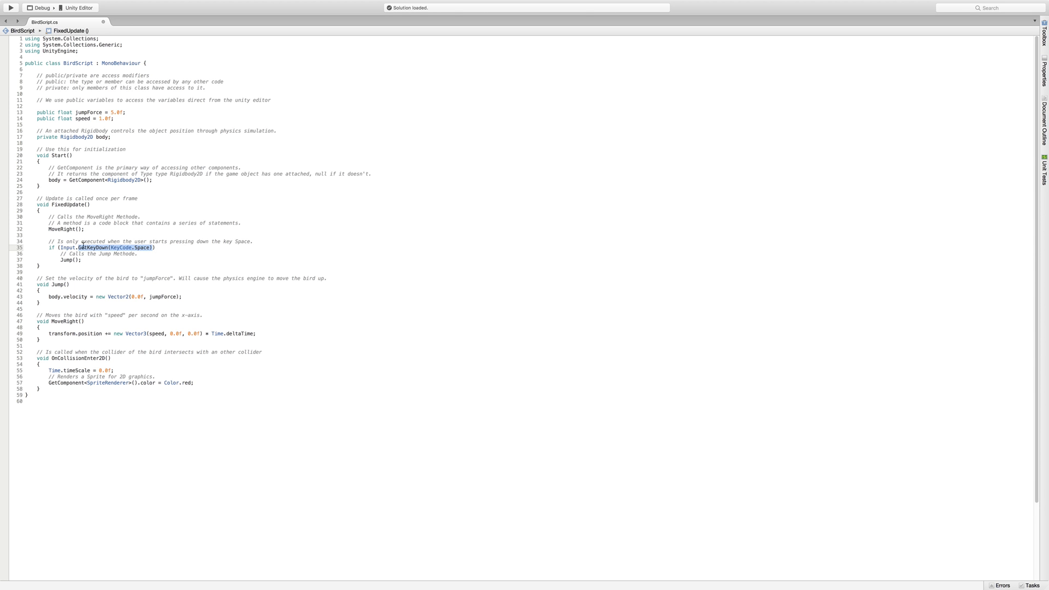
left_click(137, 248)
double_click(145, 248)
key("Left")
type(".")
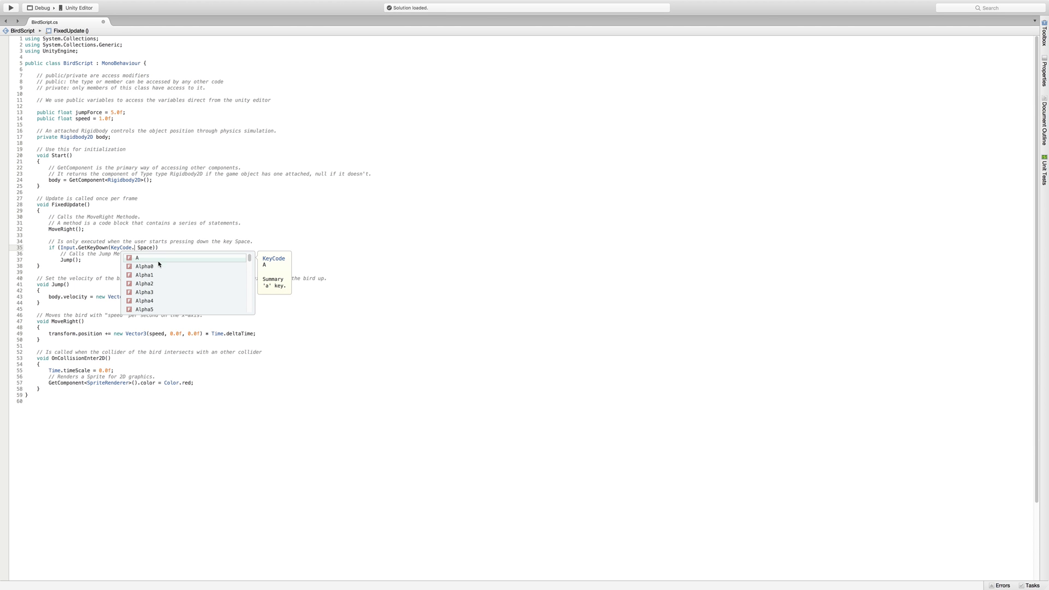
scroll(156, 293, "down", 5)
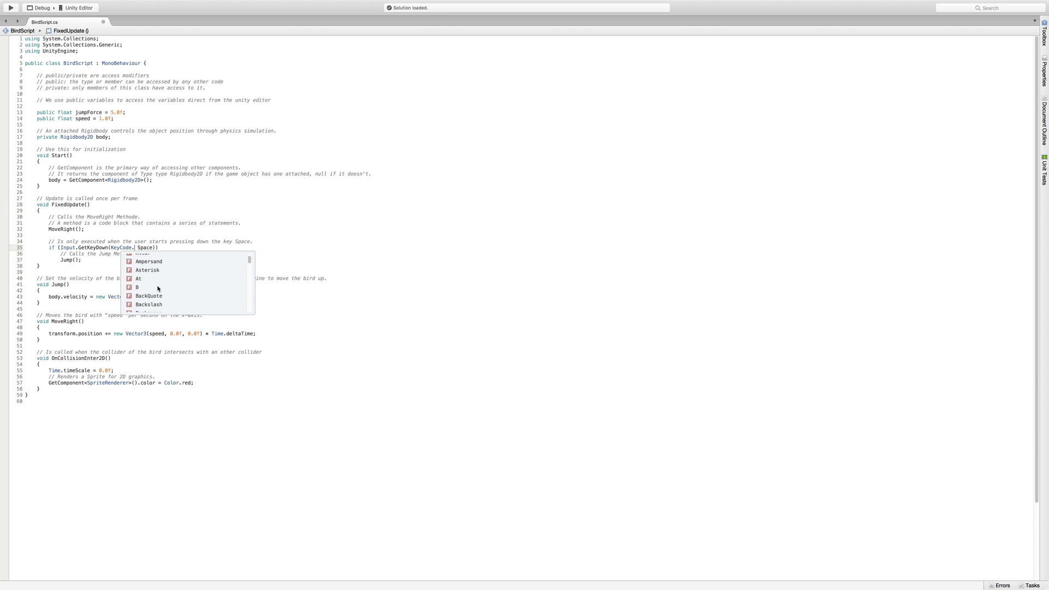
scroll(158, 289, "down", 4)
scroll(145, 294, "down", 5)
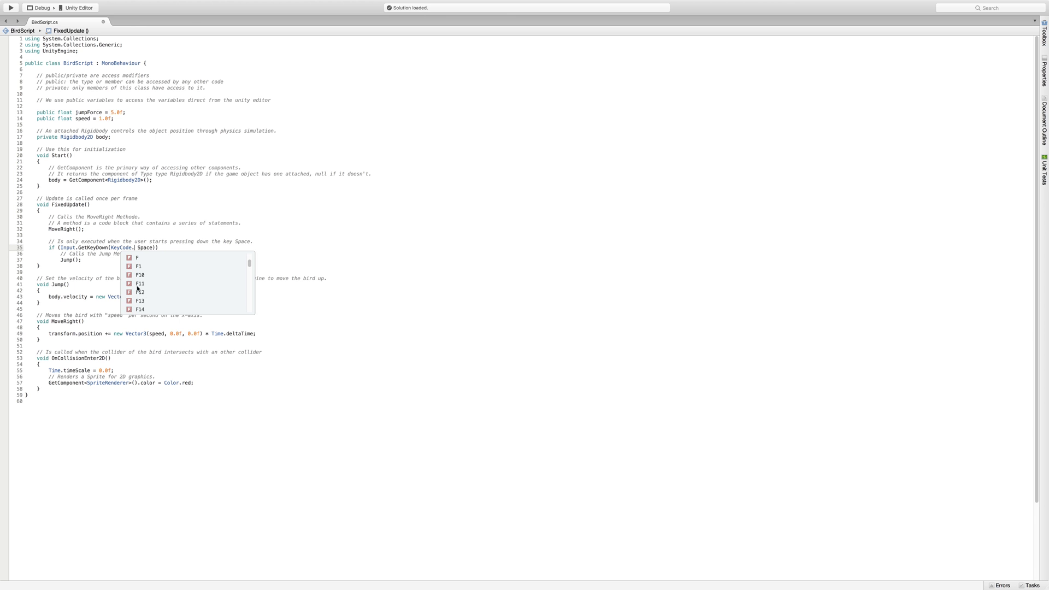
scroll(145, 294, "down", 10)
scroll(145, 292, "down", 3)
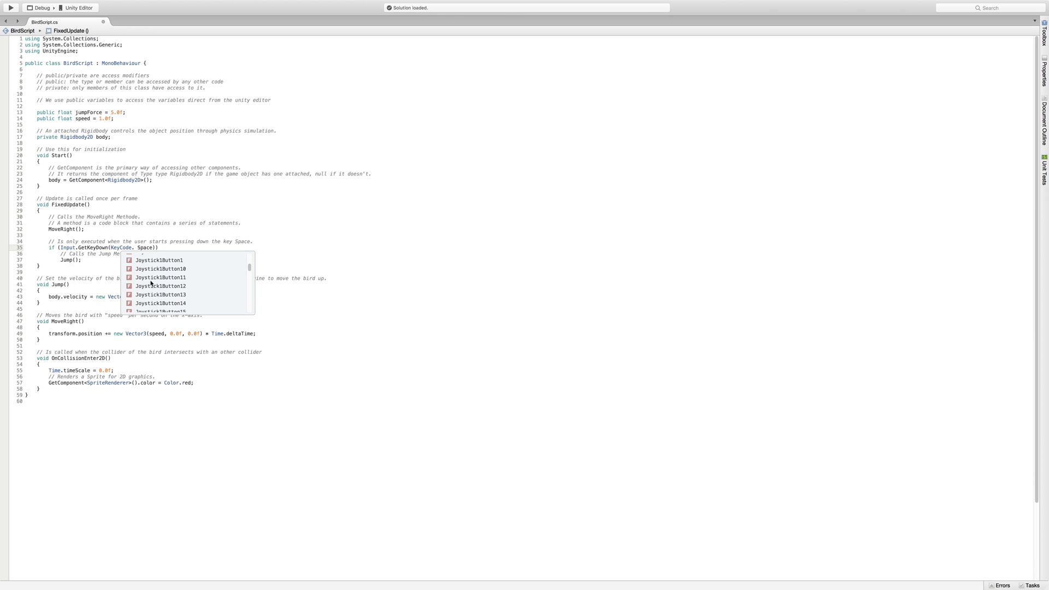
scroll(157, 282, "down", 5)
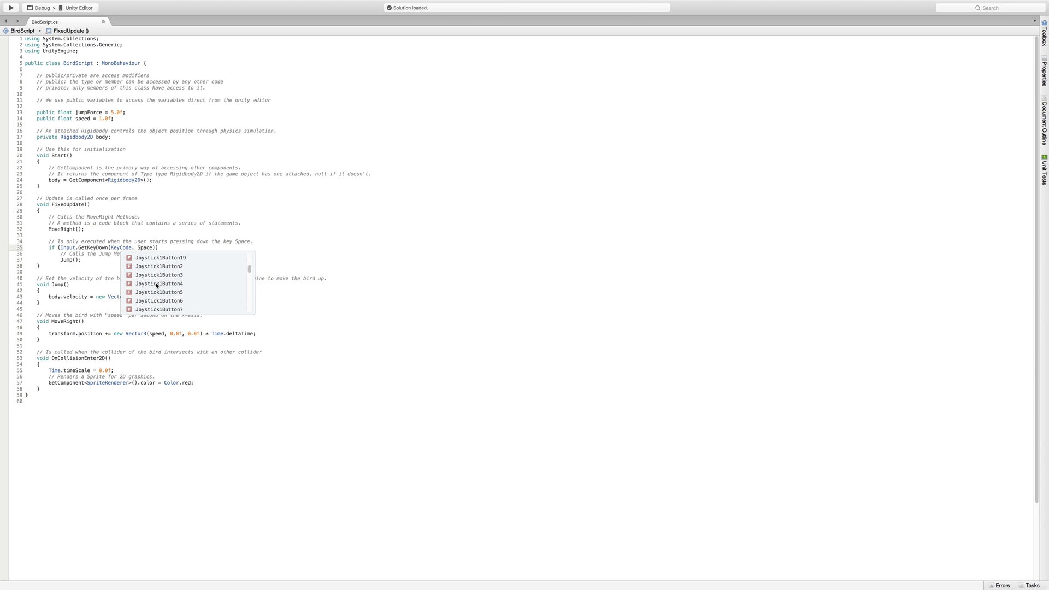
scroll(156, 285, "down", 3)
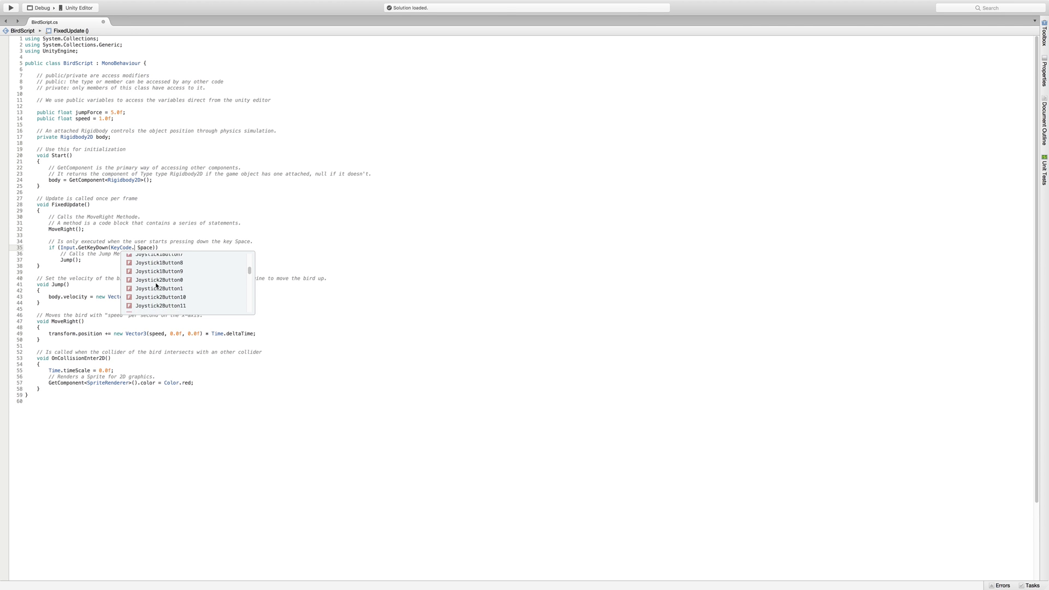
scroll(156, 285, "up", 3)
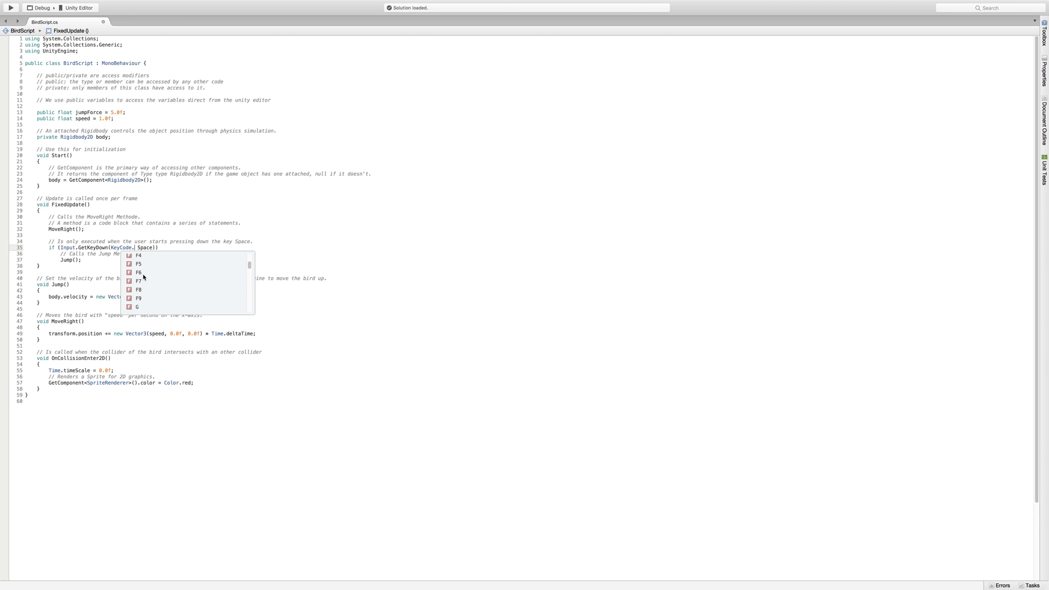
left_click(136, 247)
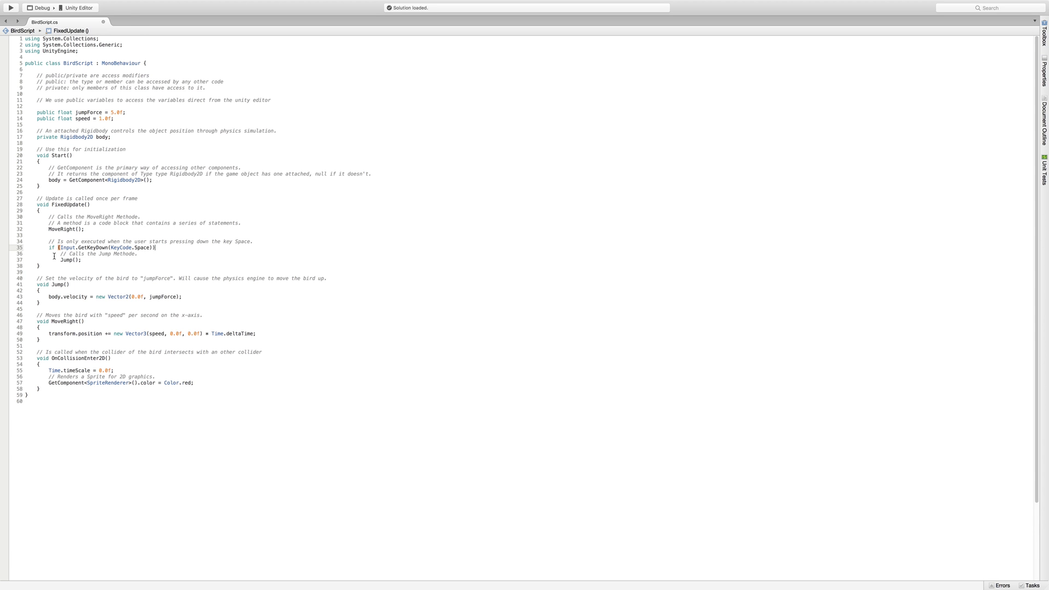
Step: Correct "Methode" to "Method" in the comment above the Jump() call in FixedUpdate
left_click_drag(60, 260, 84, 260)
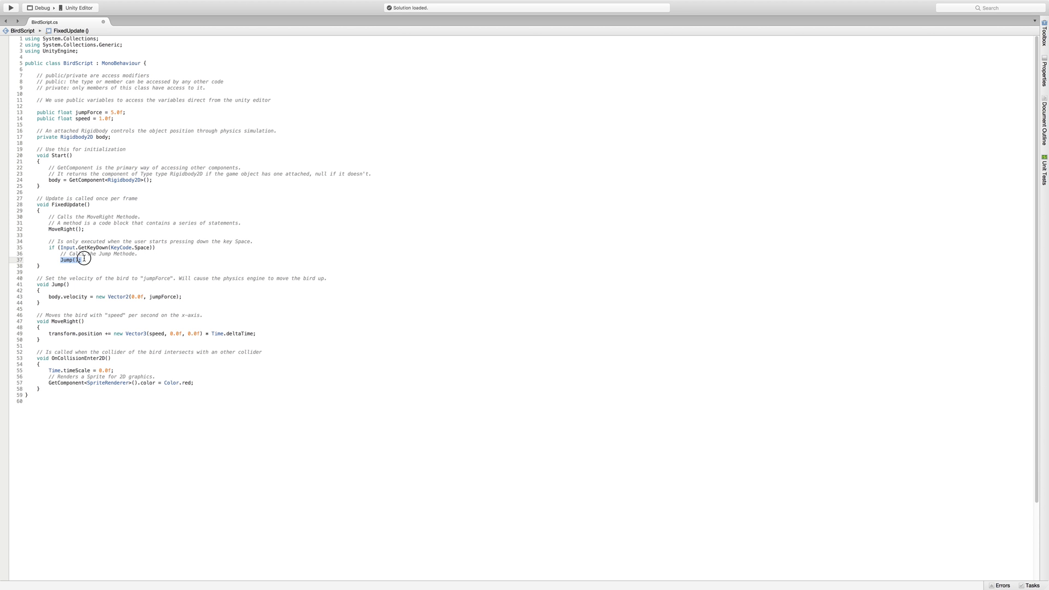
left_click(132, 254)
Step: Examine the Jump() method and its body.velocity assignment using jumpForce
left_click(46, 278)
left_click(52, 286)
left_click_drag(37, 285, 80, 285)
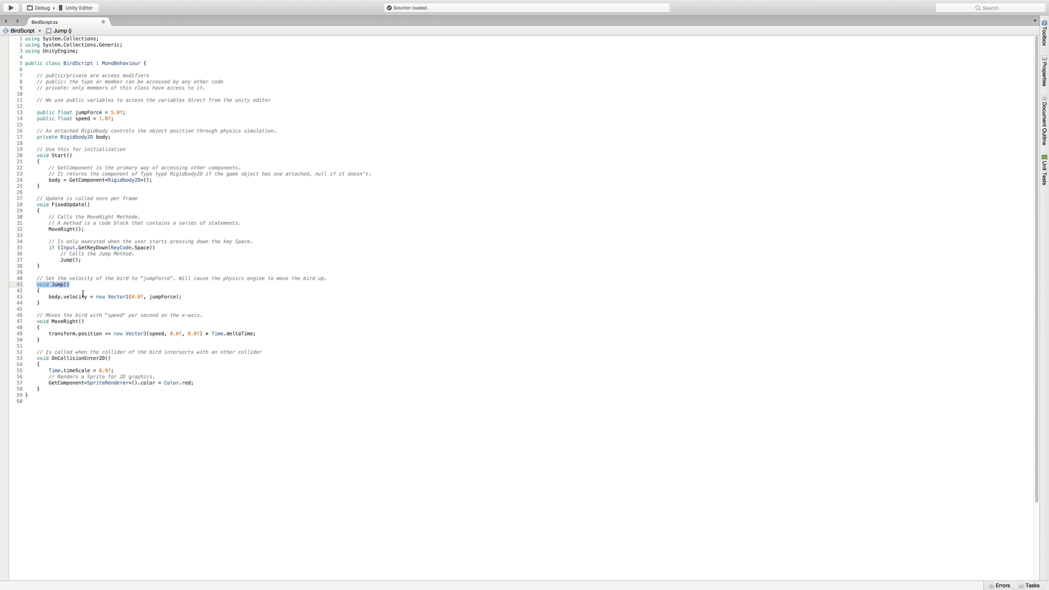
left_click_drag(48, 296, 189, 295)
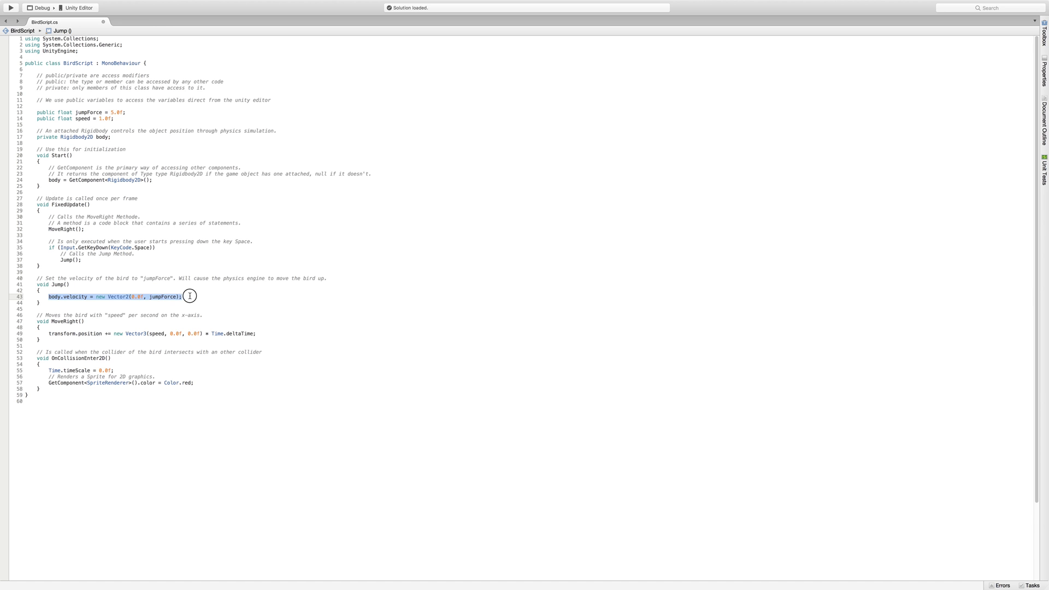
left_click(59, 299)
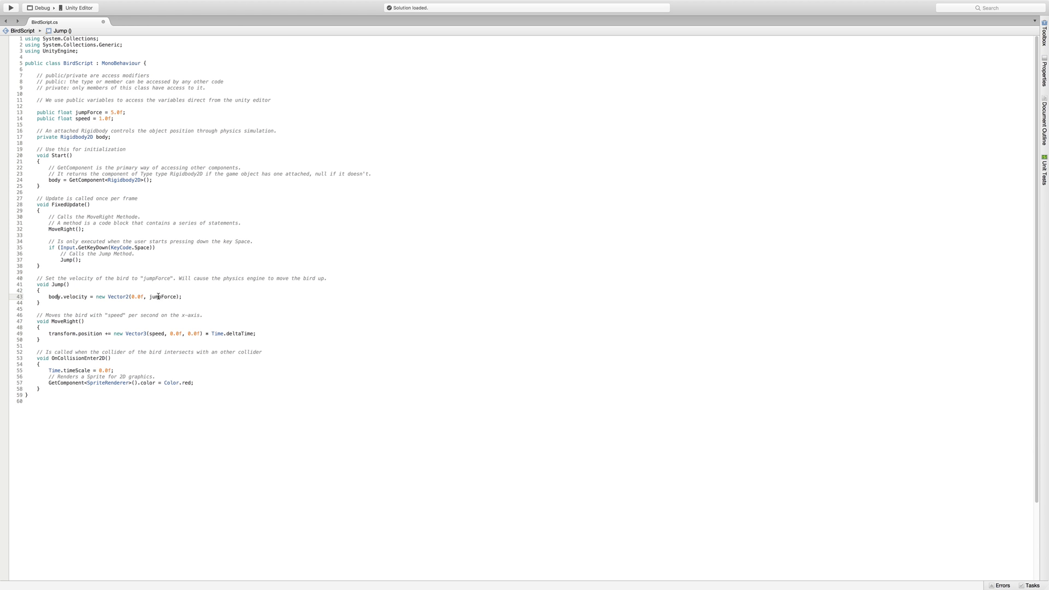
Step: Examine the jumpForce declaration and save the BirdScript file
left_click(116, 112)
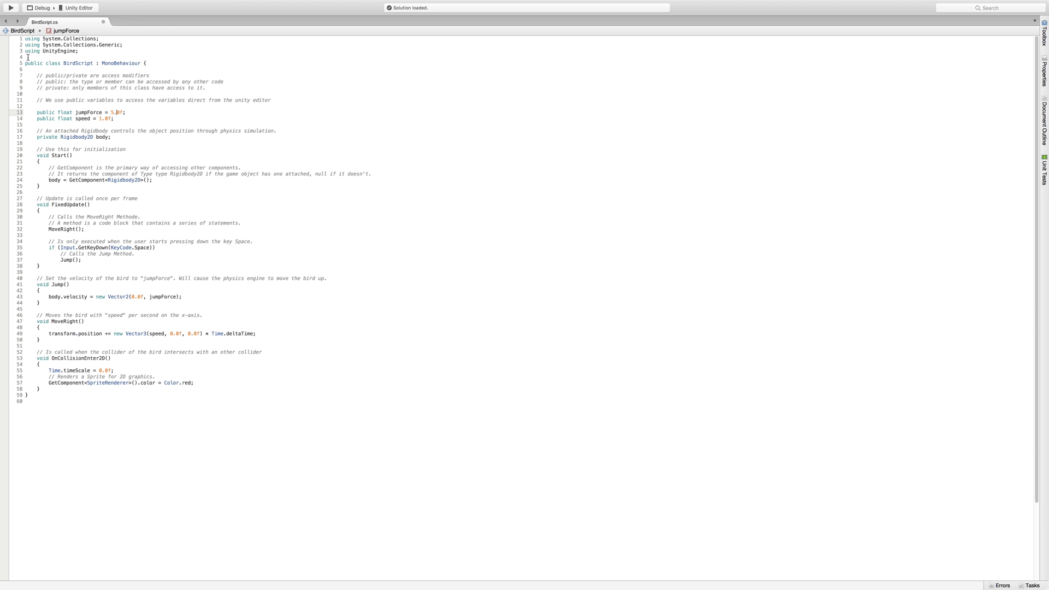
left_click(91, 4)
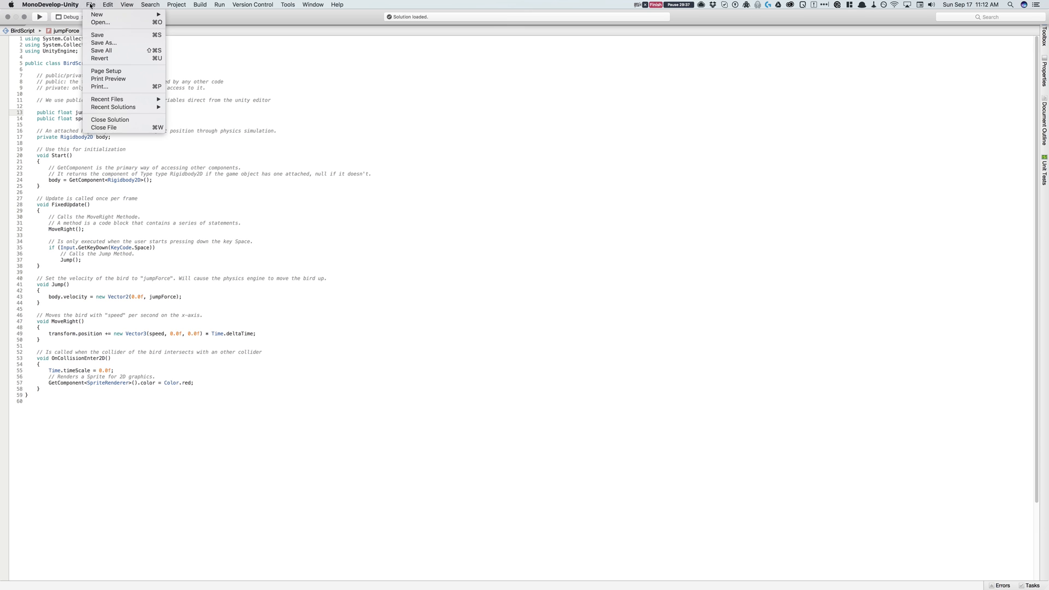
left_click(101, 36)
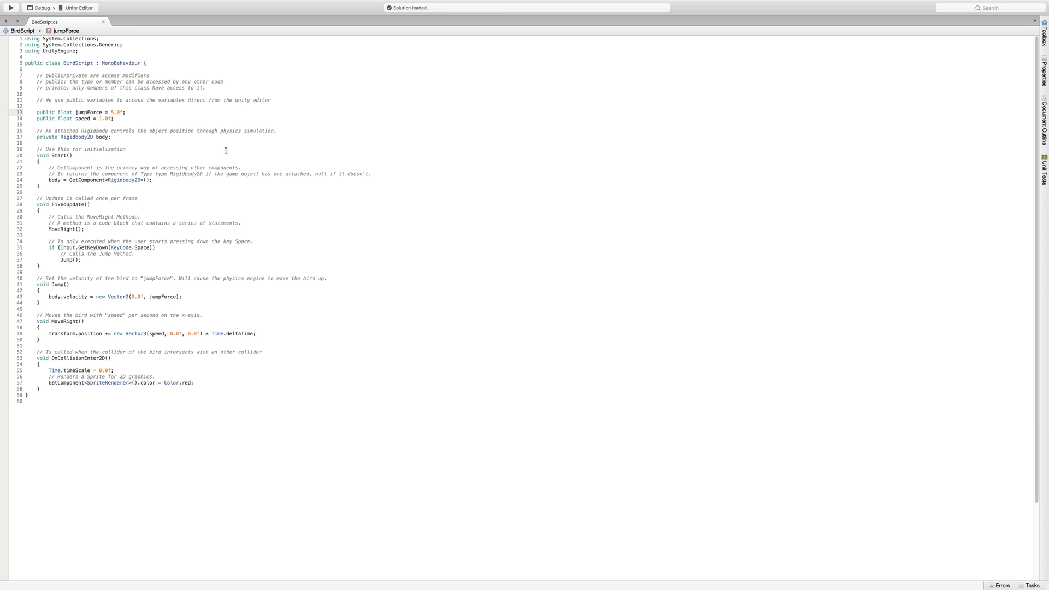
left_click(185, 198)
Step: Switch to Unity and select the BirdScript asset in the Scripts folder to show its updated code
key("super+Tab")
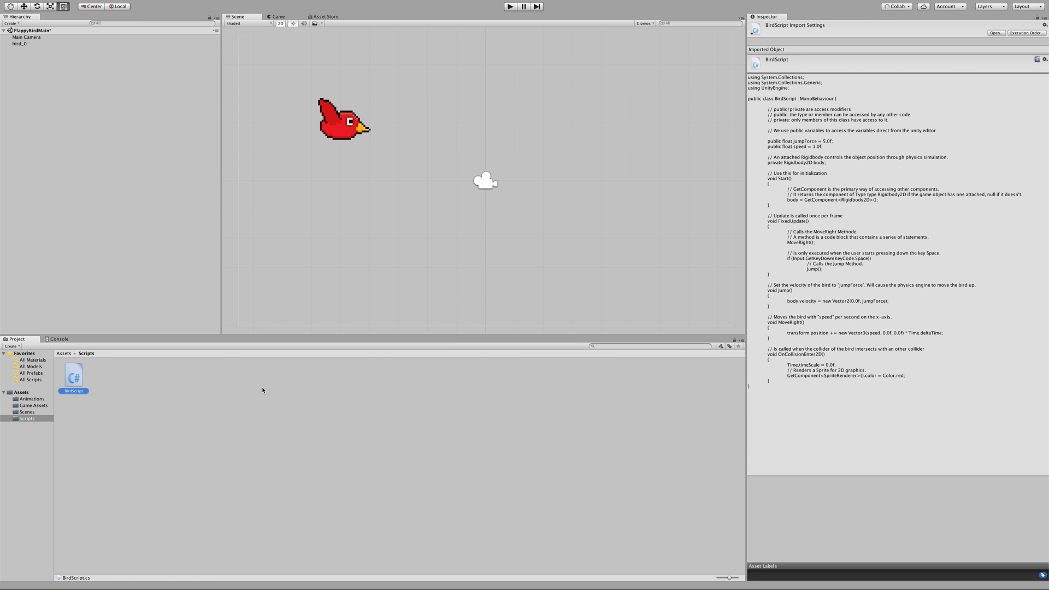
left_click(160, 381)
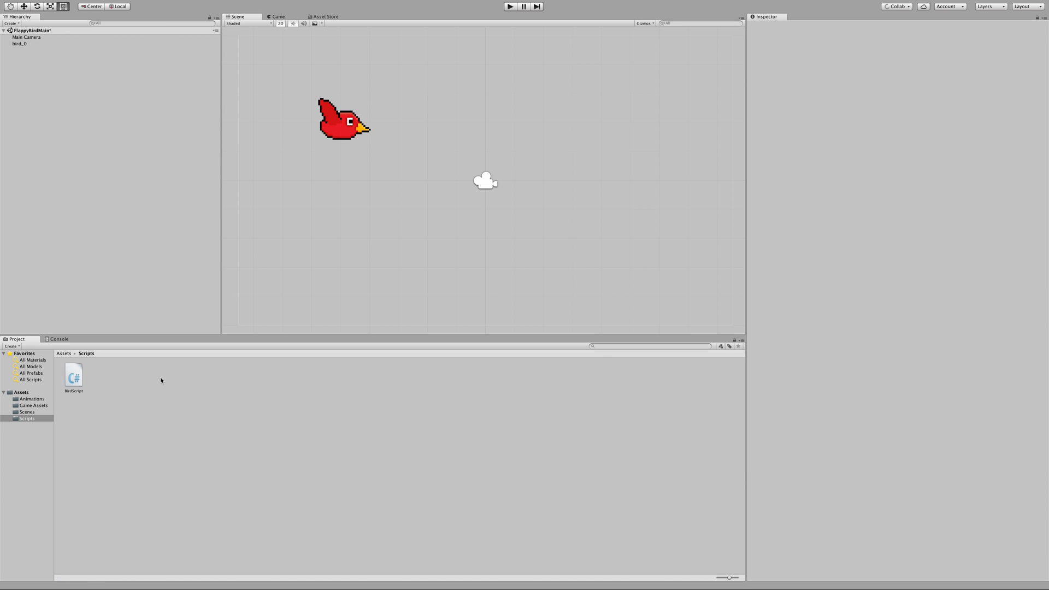
left_click(79, 379)
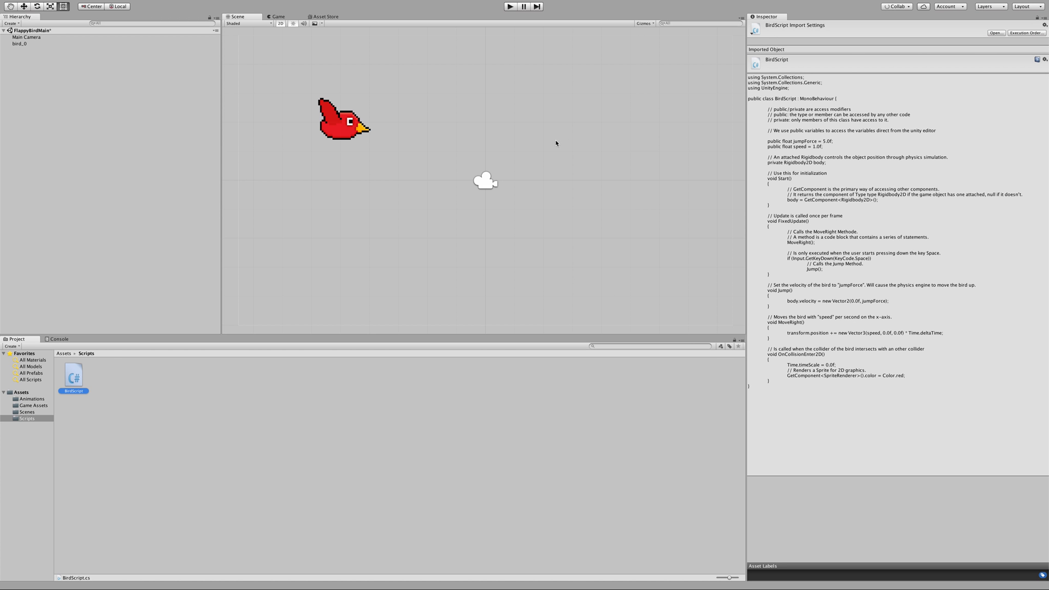
Step: Play-test the scene, making the bird jump repeatedly as it flies to the right, and stop play mode
left_click(510, 6)
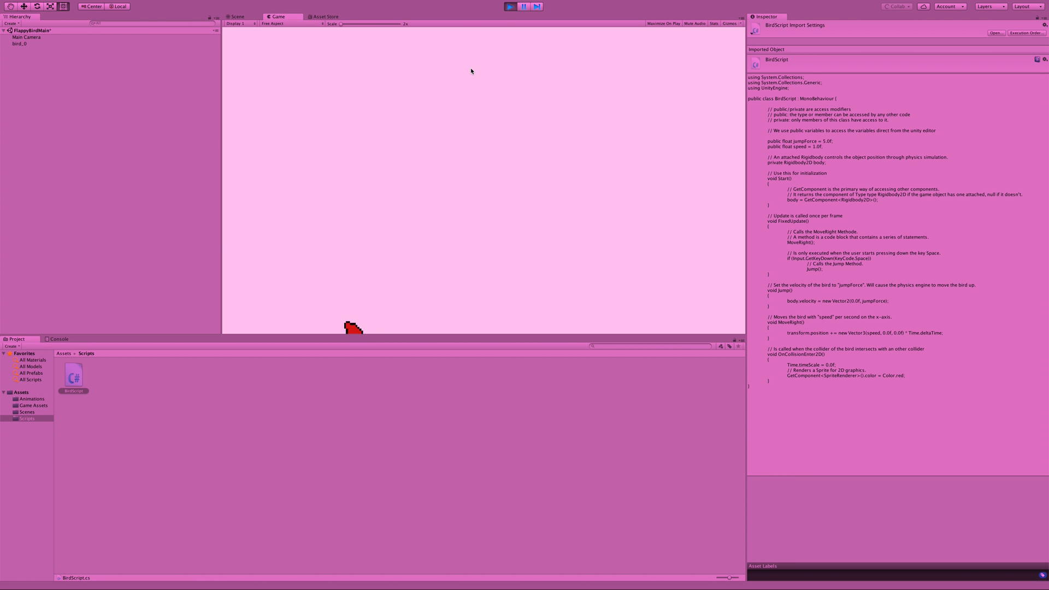
key("space")
key("space")
key("space")
key("space")
key("space")
key("space")
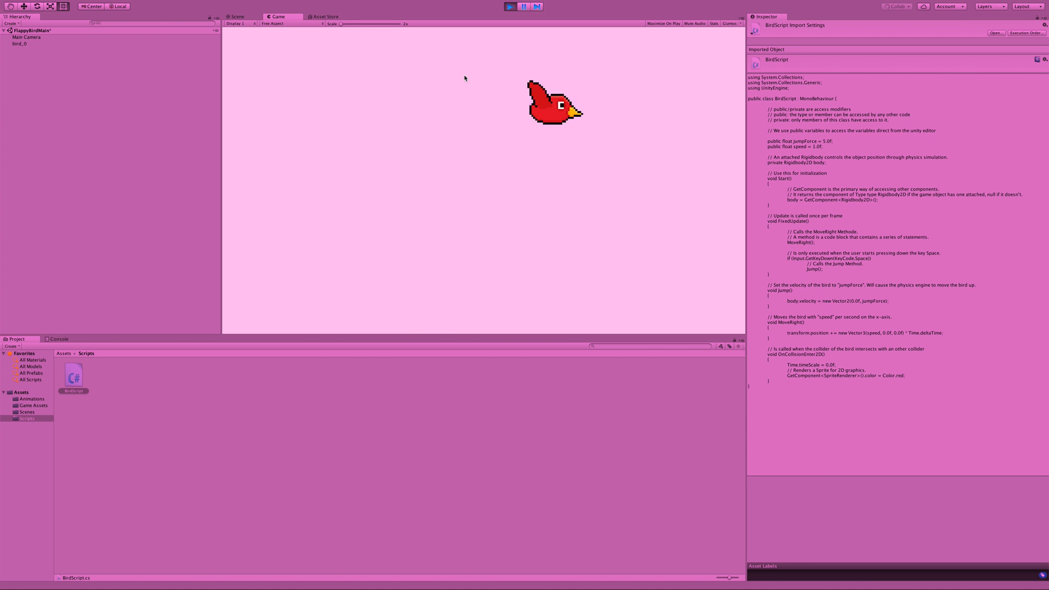
key("space")
key("space")
key("space")
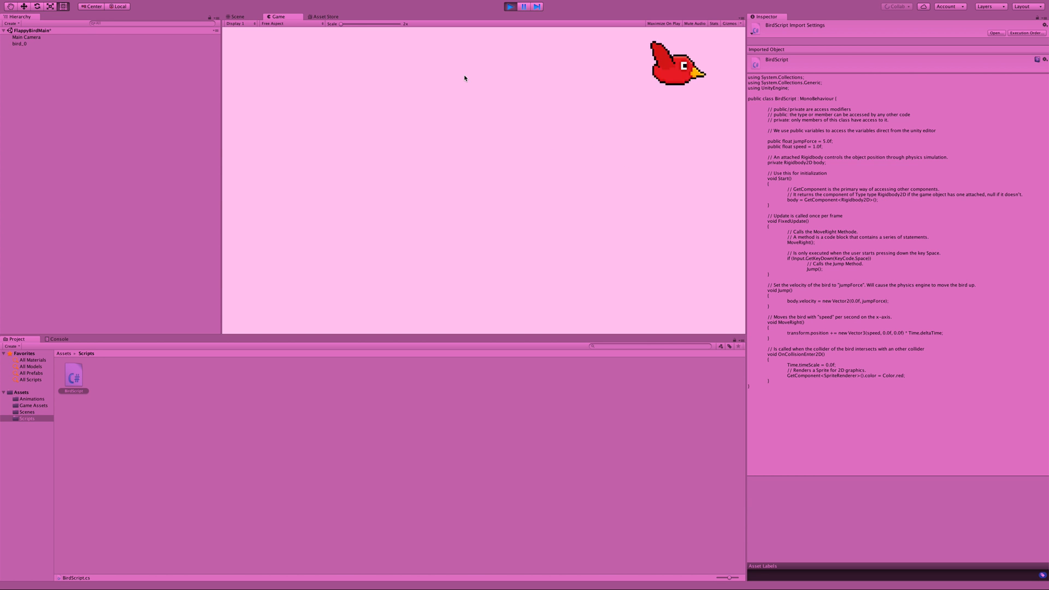
key("space")
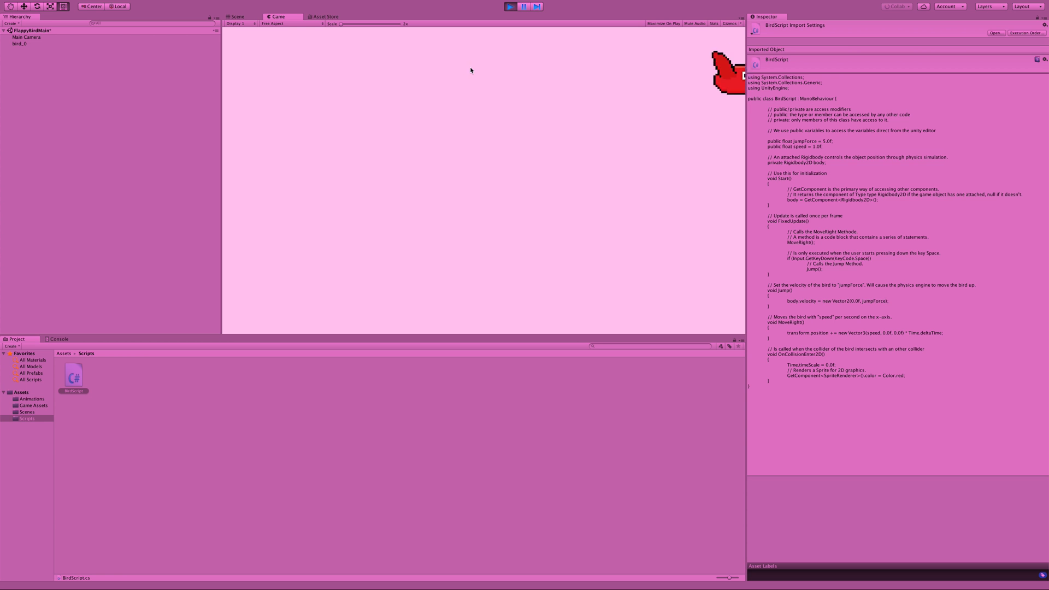
left_click(511, 6)
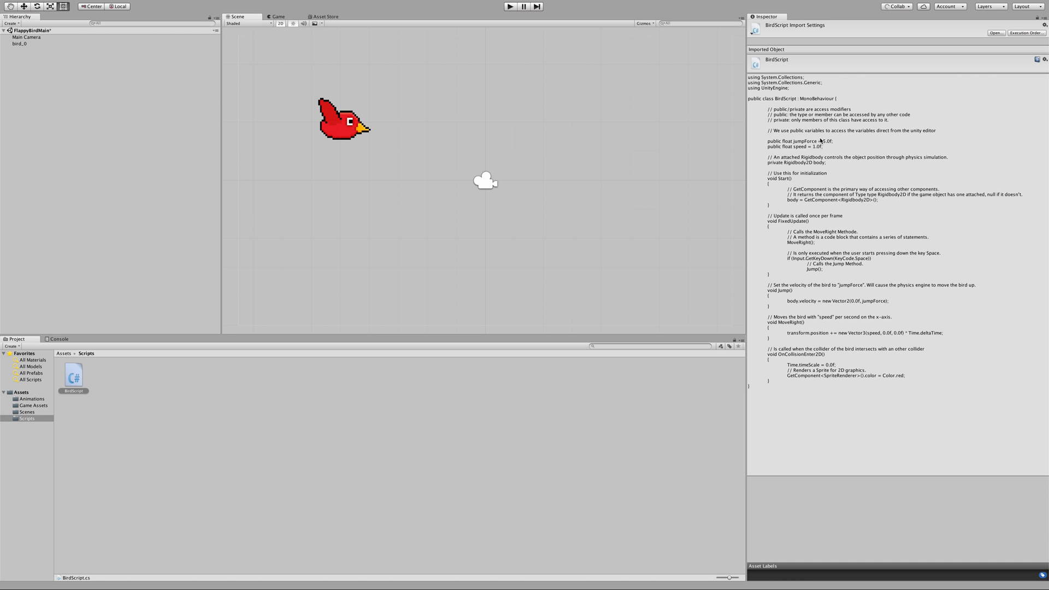
Step: Examine the speed variable and the Jump and MoveRight methods in the BirdScript preview
left_click(797, 145)
left_click(800, 145)
left_click(779, 291)
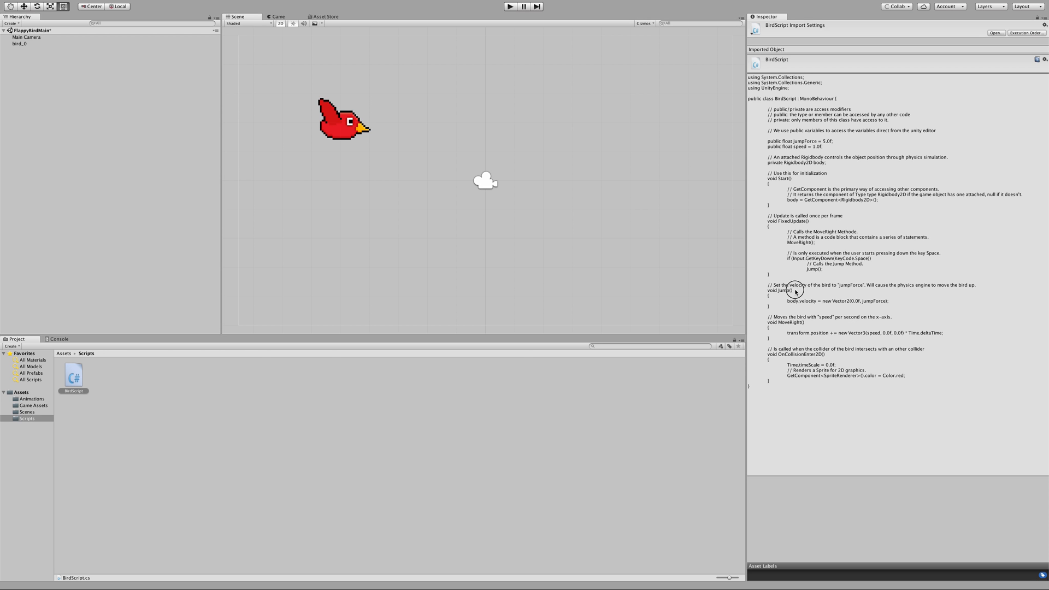
left_click(789, 322)
Step: Add the pipe sprite from Game Assets to the scene, to the right of the bird
left_click(36, 407)
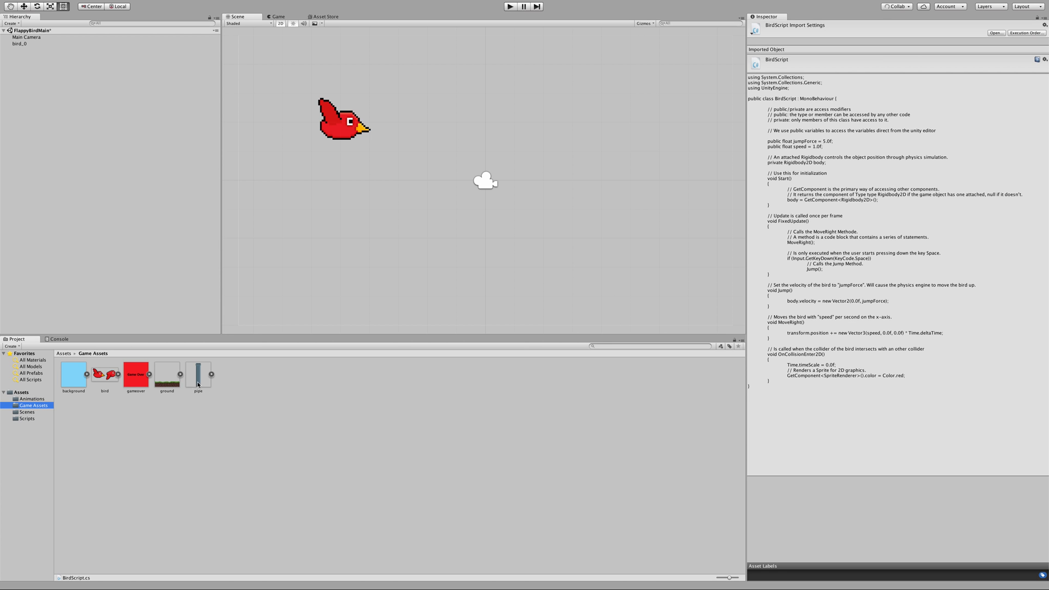
left_click(198, 383)
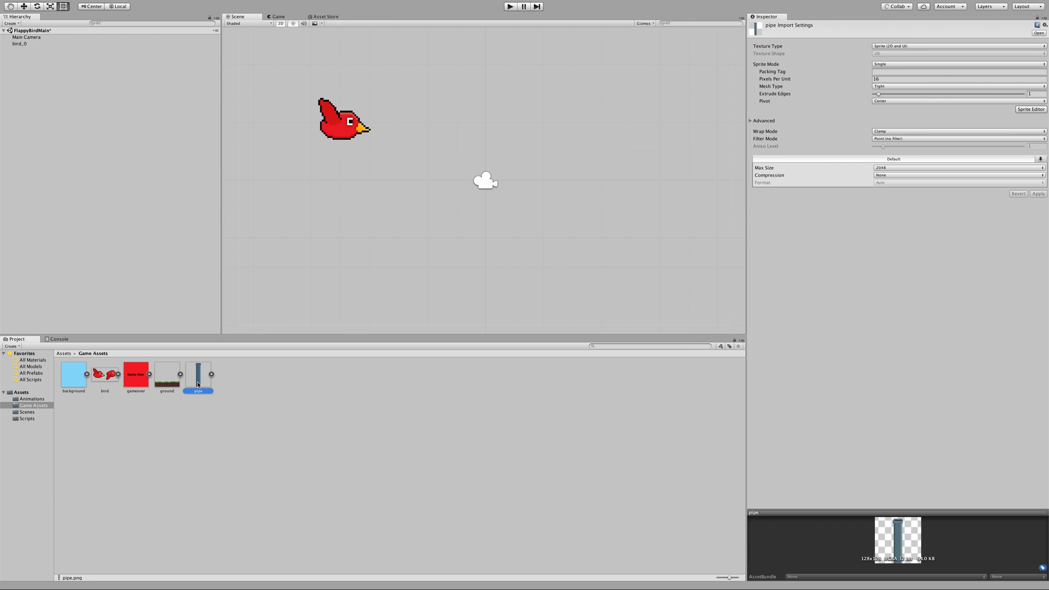
left_click_drag(198, 385, 599, 225)
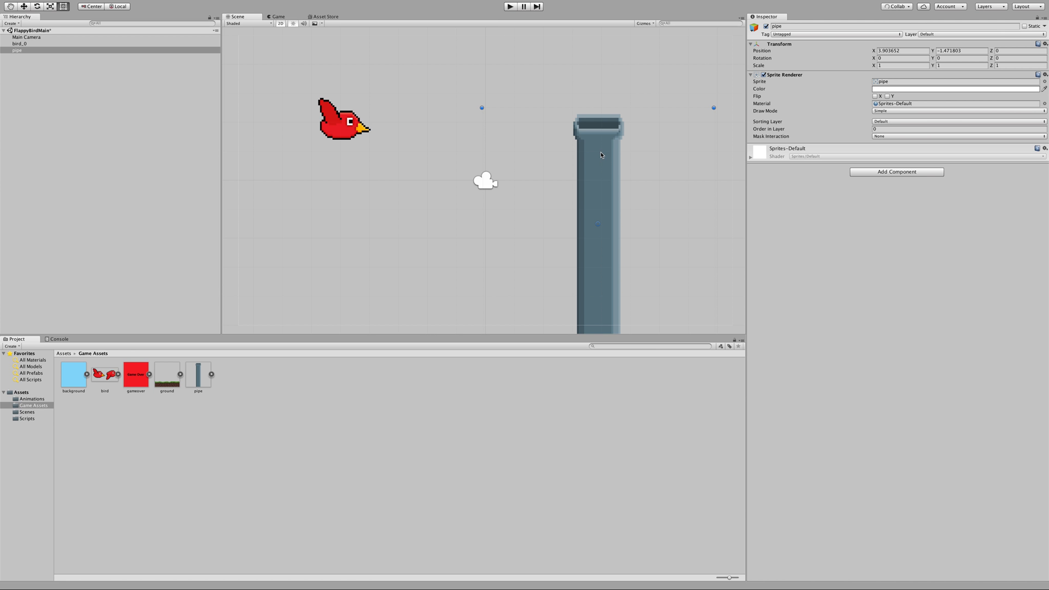
Step: Play-test the scene, making the bird jump to fly into the pipe and past it, and stop play mode
left_click(510, 7)
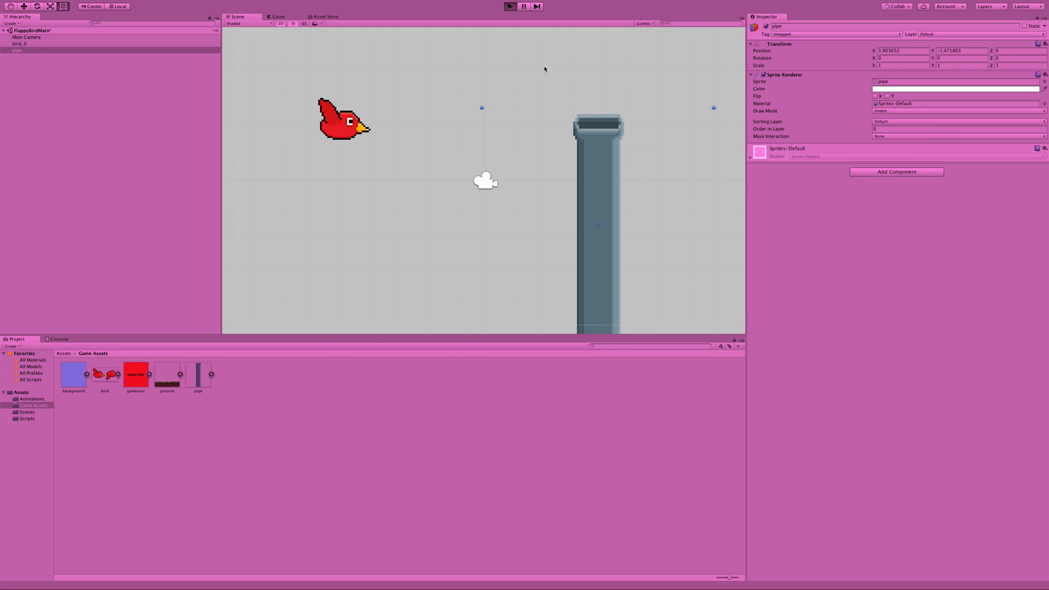
left_click(628, 130)
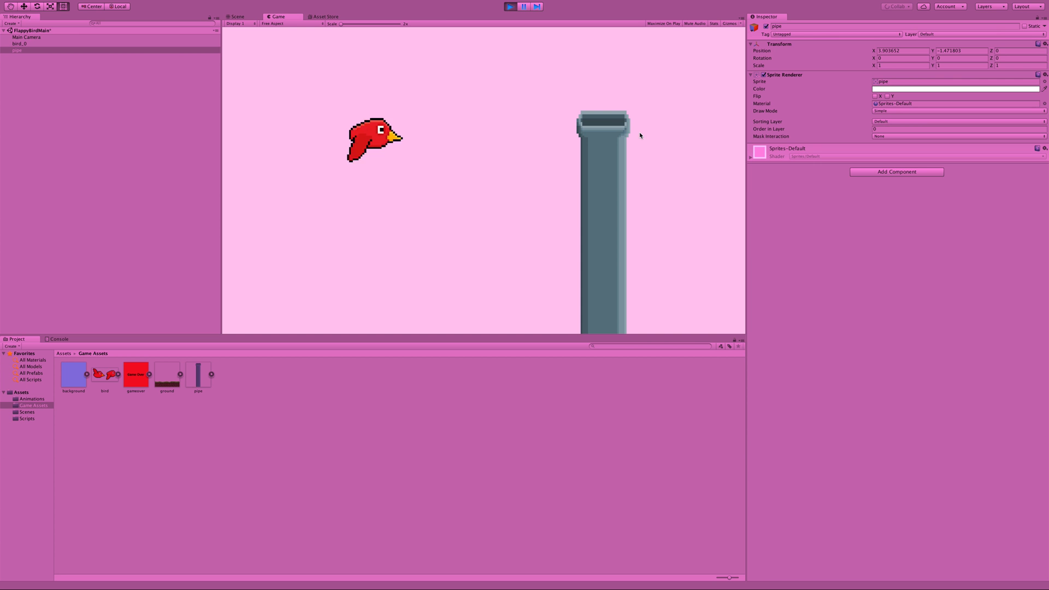
key("space")
key("space")
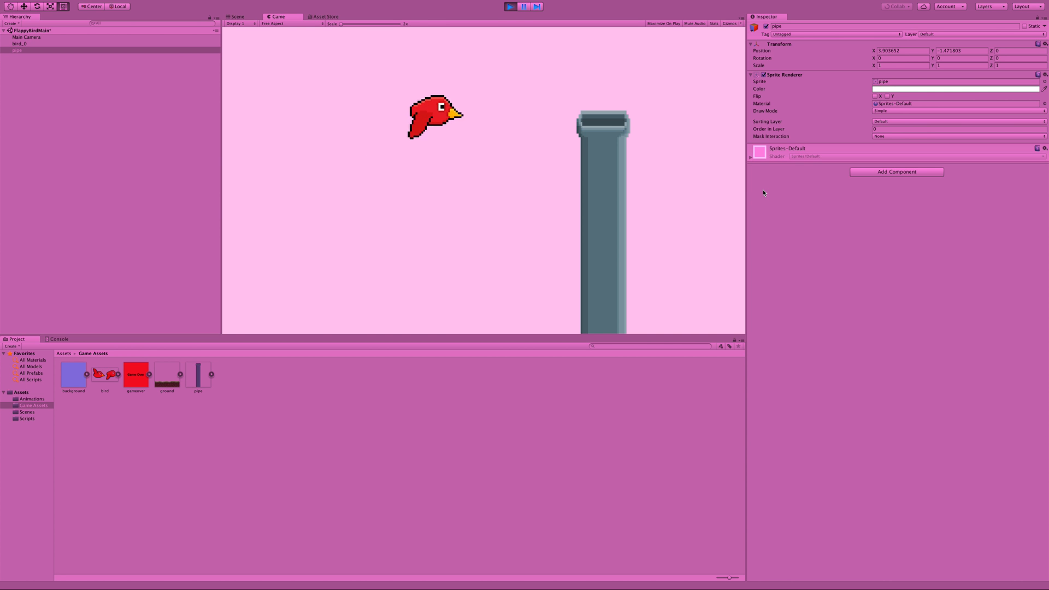
key("space")
key("space")
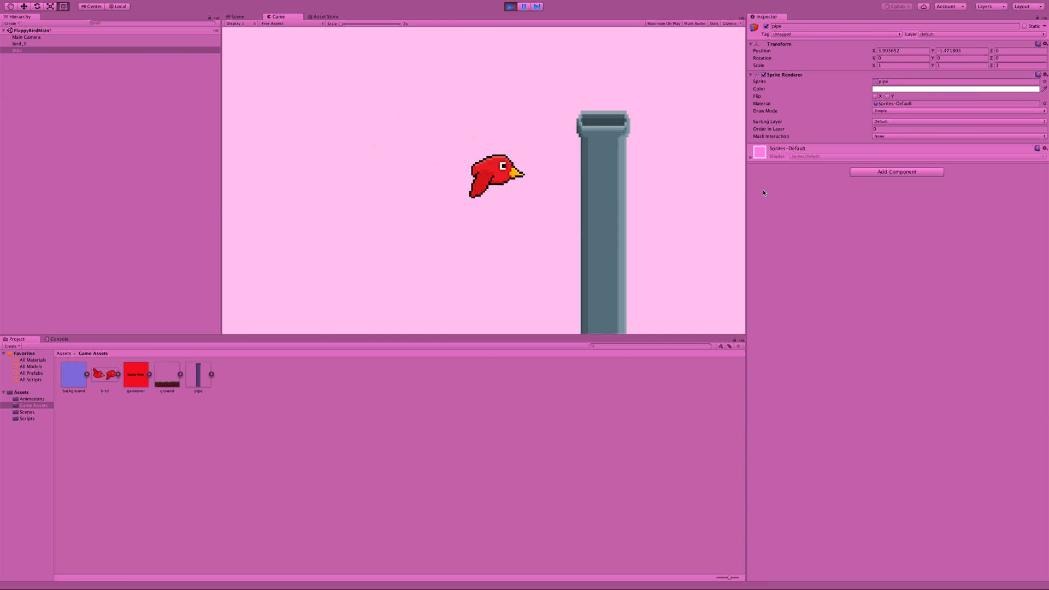
key("space")
key("space")
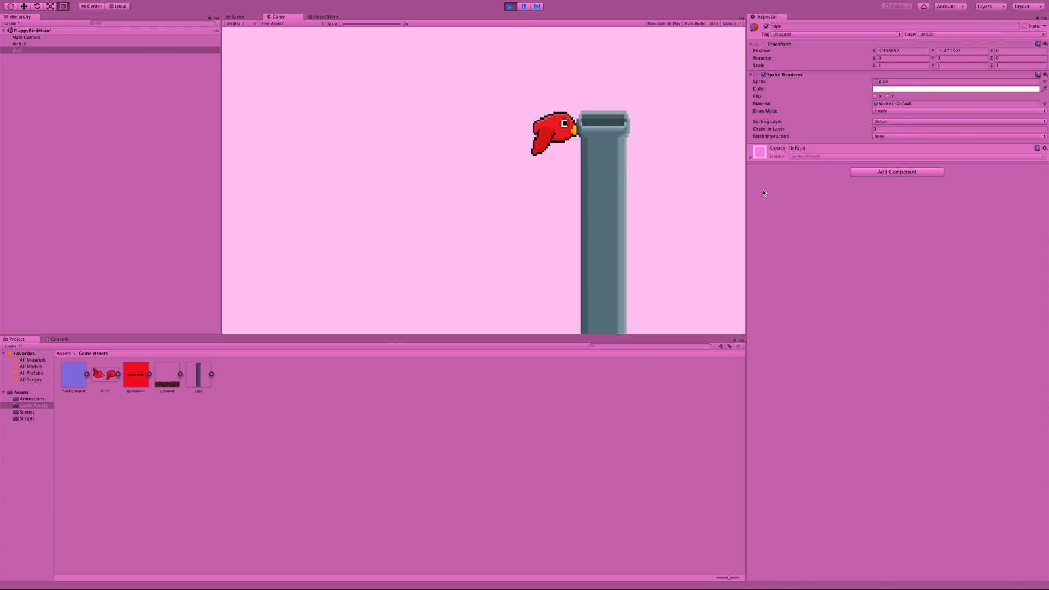
key("space")
key("space")
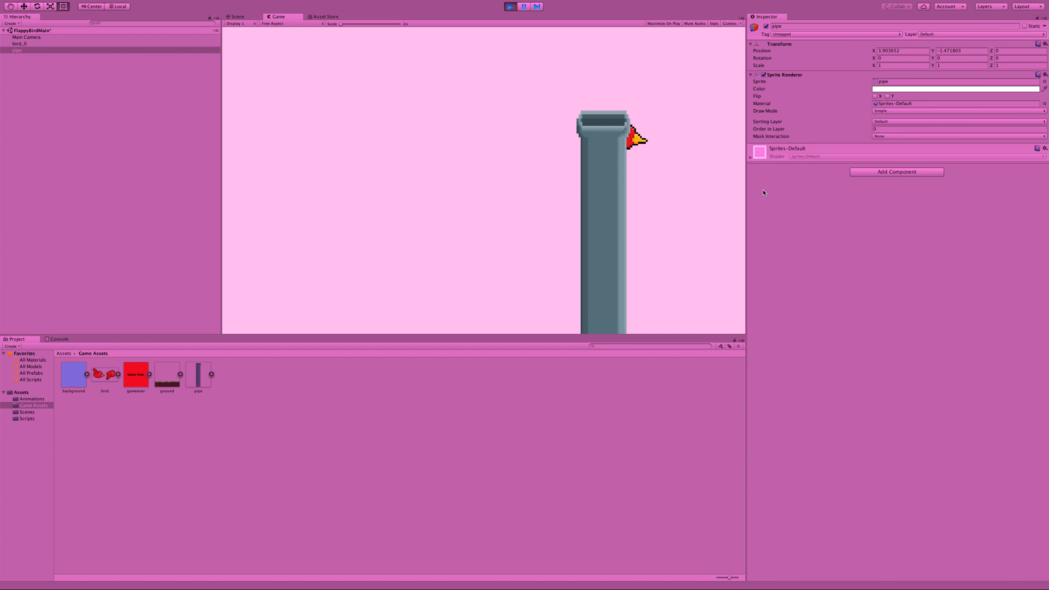
key("space")
key("space")
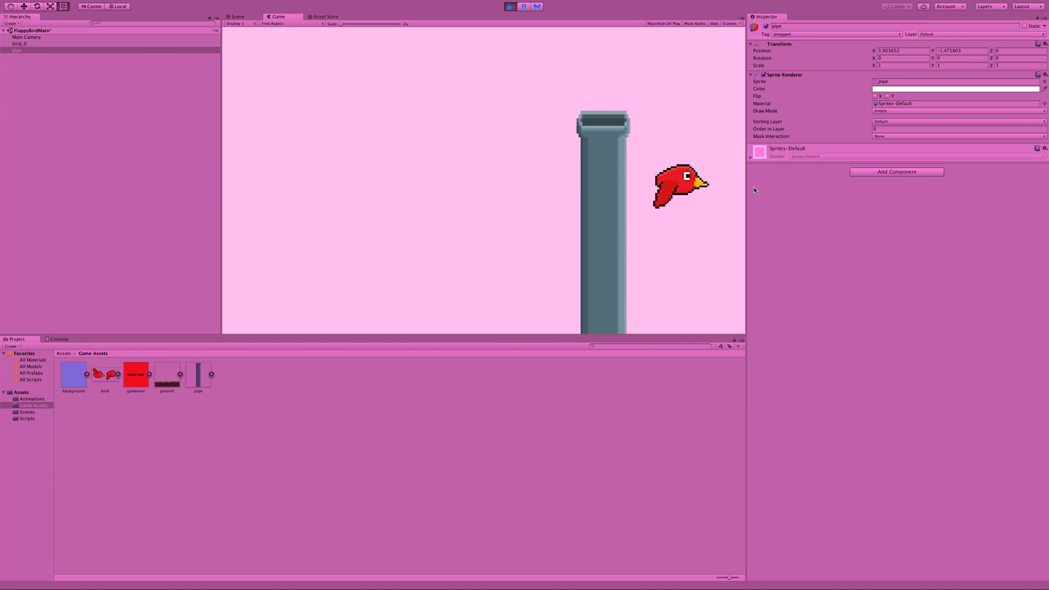
key("space")
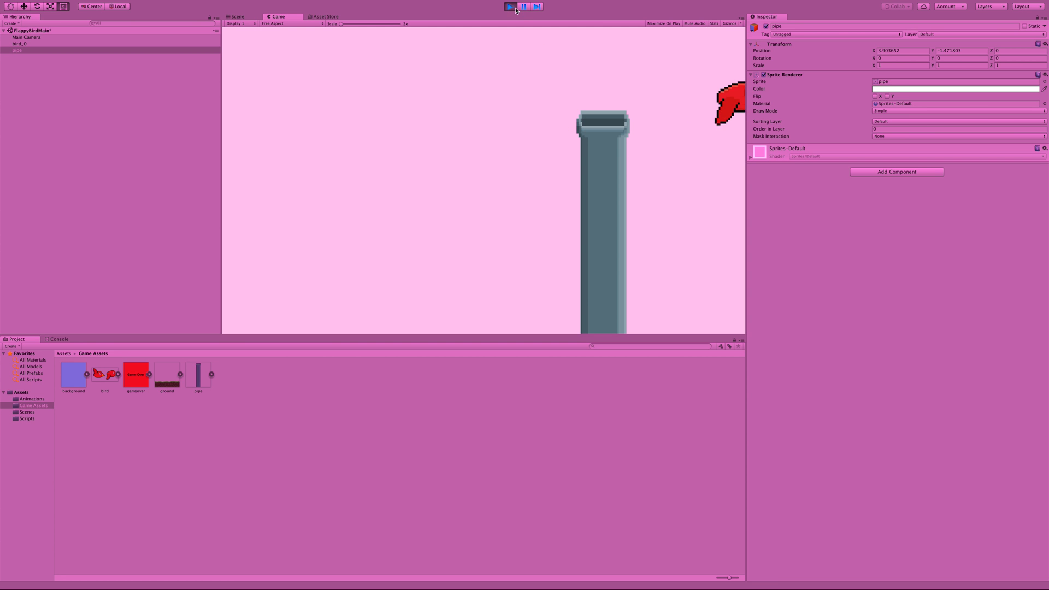
left_click(511, 6)
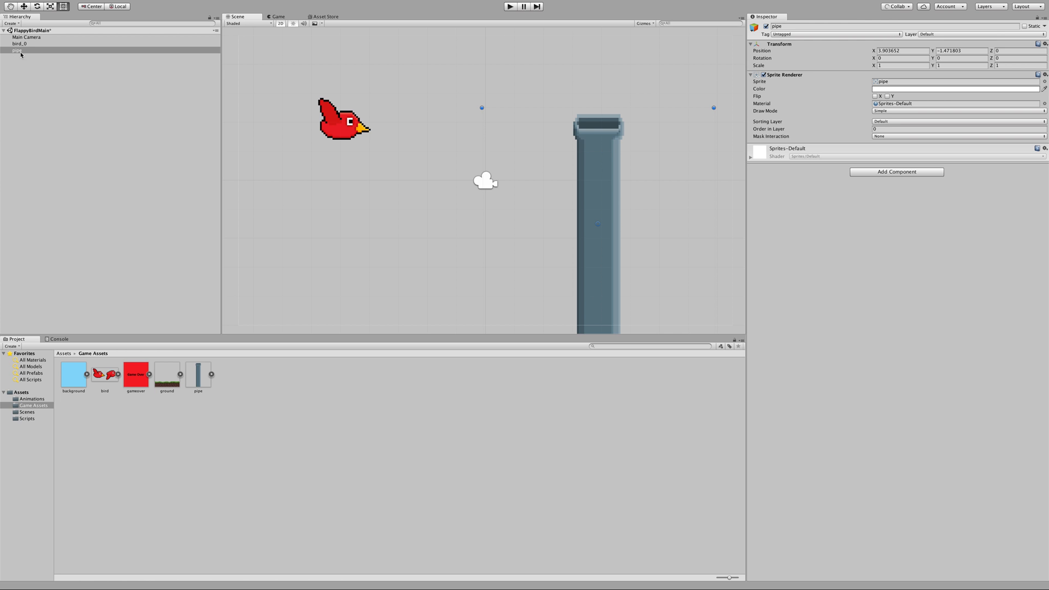
Step: Move pipe above bird_0 in the hierarchy and play-test how the bird meets the pipe
left_click_drag(21, 51, 24, 42)
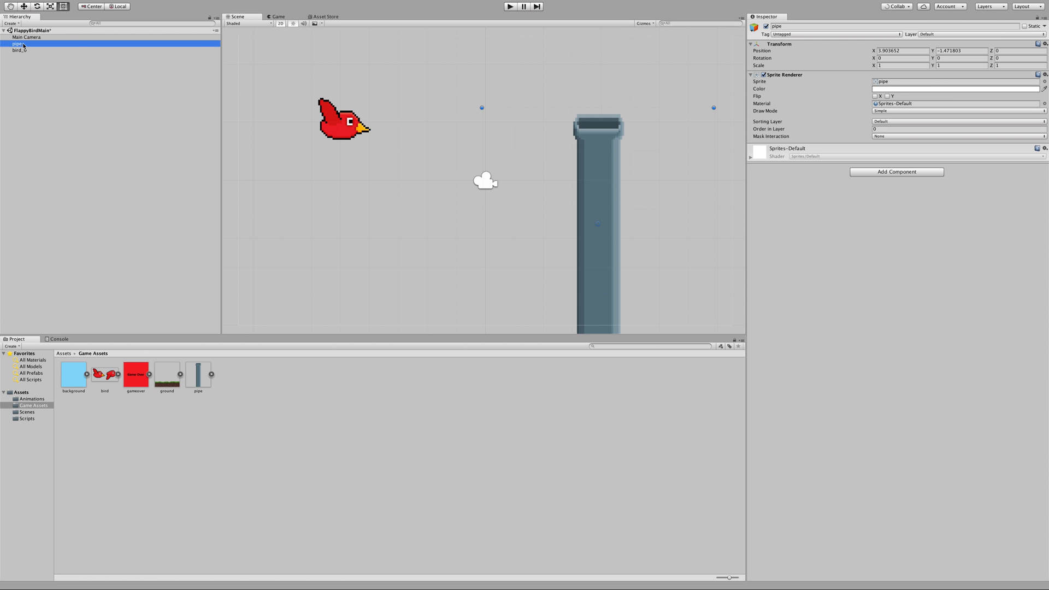
left_click(510, 7)
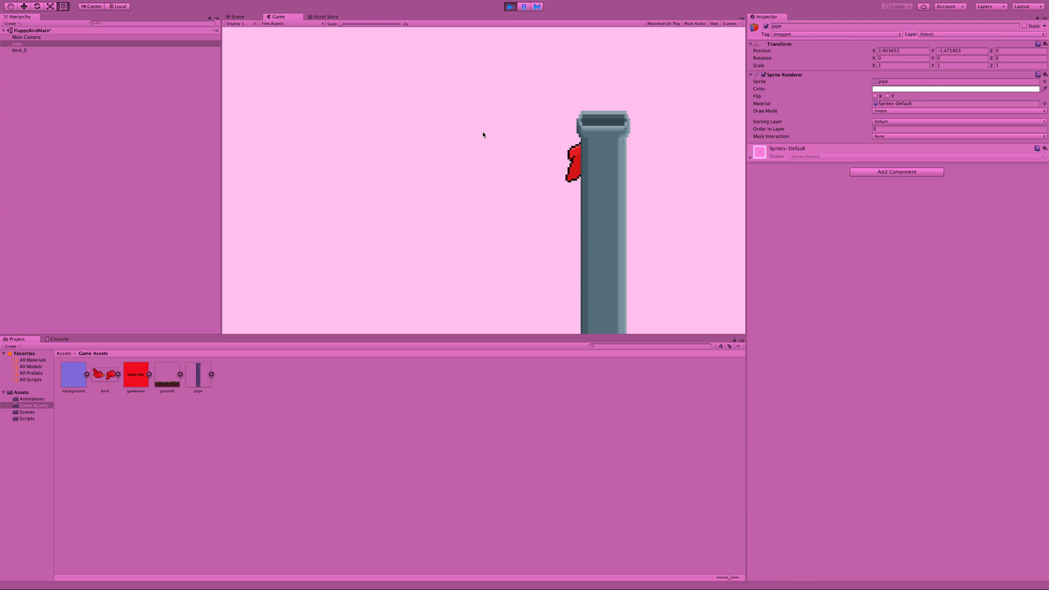
left_click(510, 7)
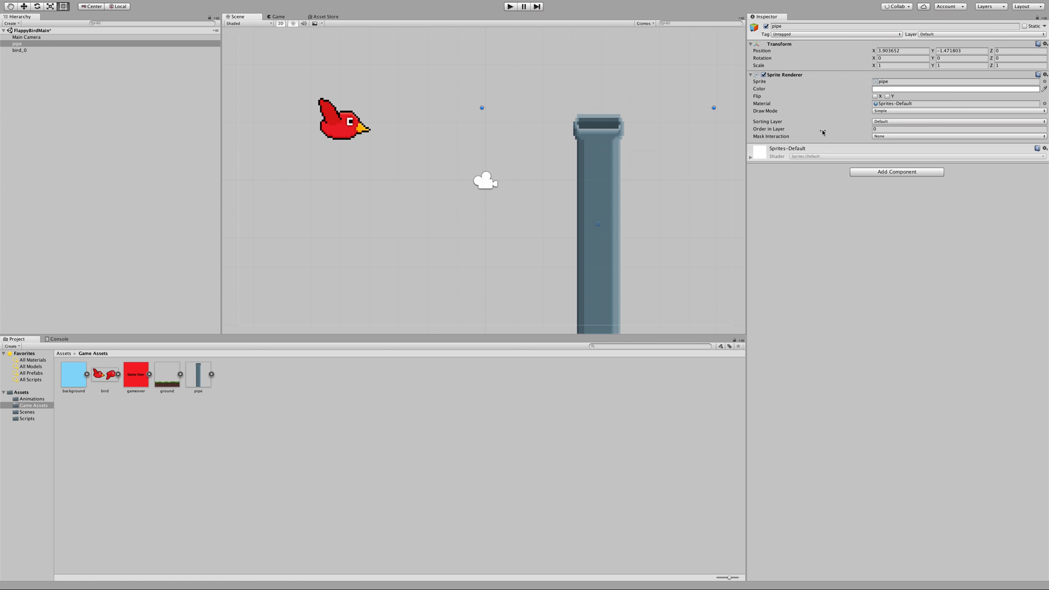
Step: Add a Box Collider 2D component from the Physics 2D category to the pipe
left_click(884, 130)
left_click(893, 172)
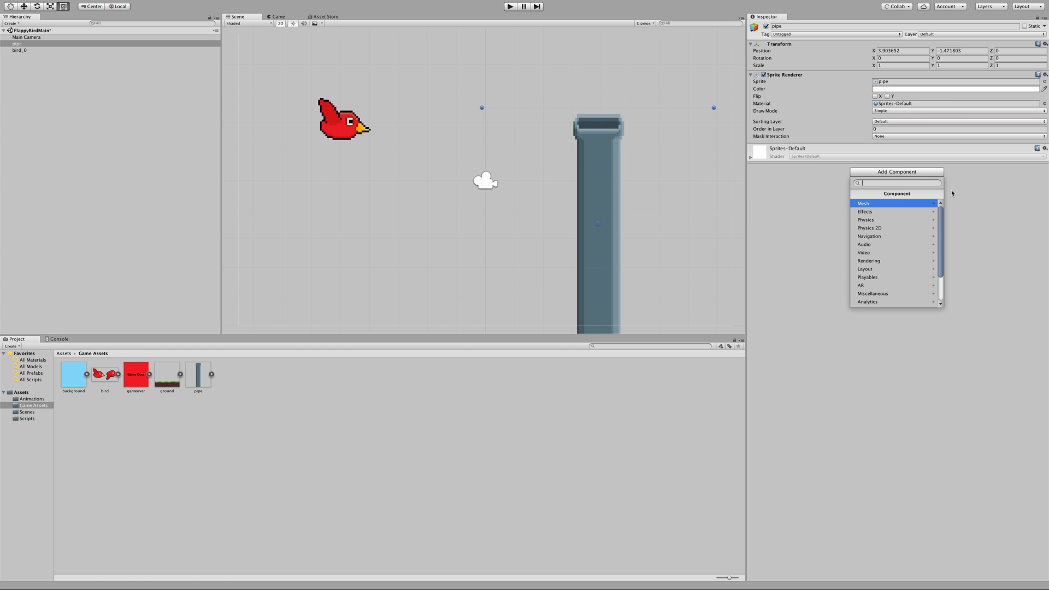
left_click(892, 220)
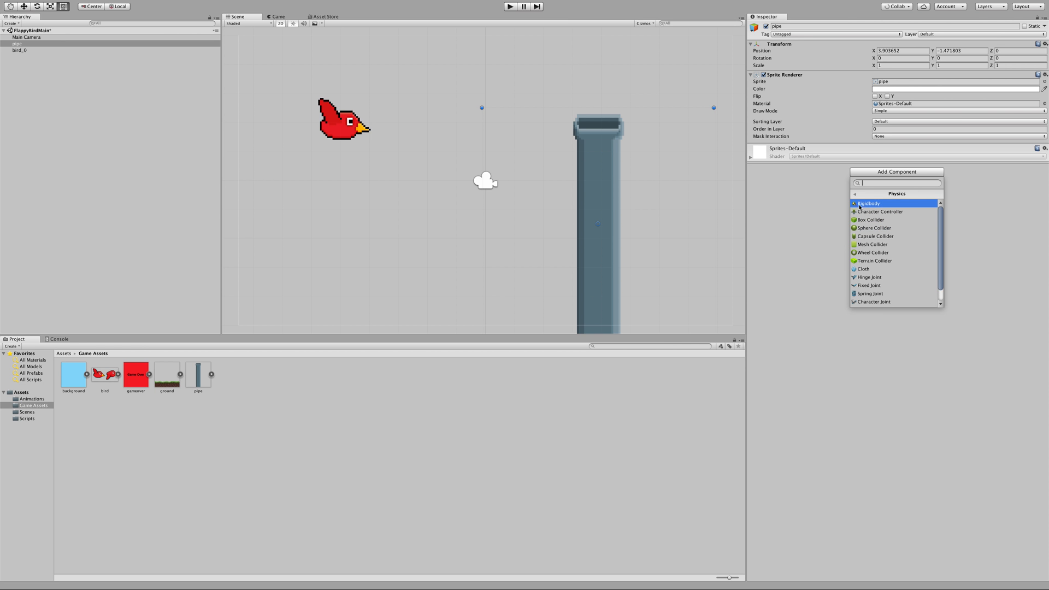
left_click(855, 197)
left_click(878, 229)
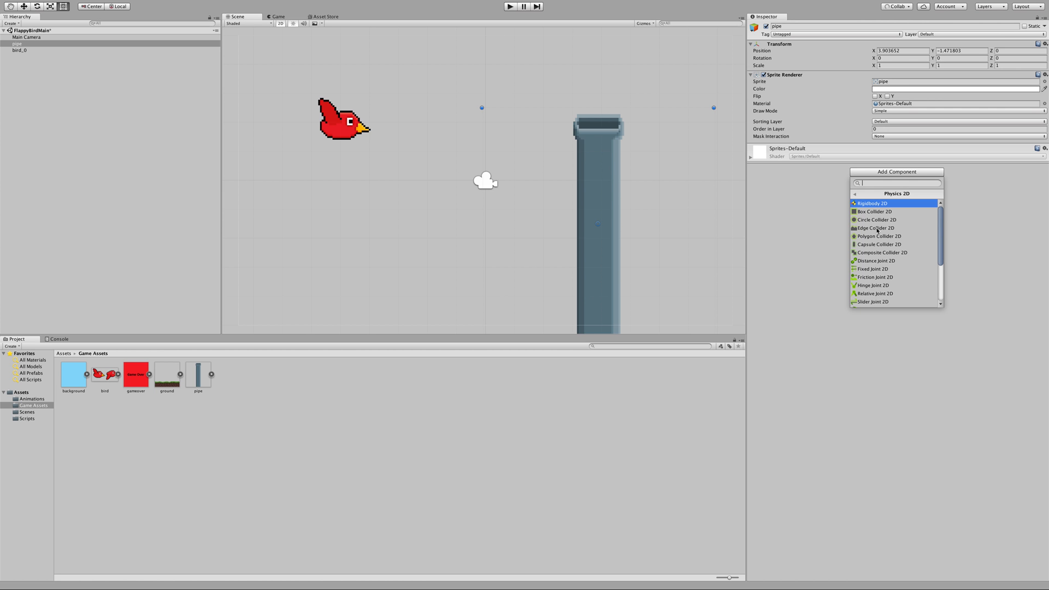
left_click(881, 215)
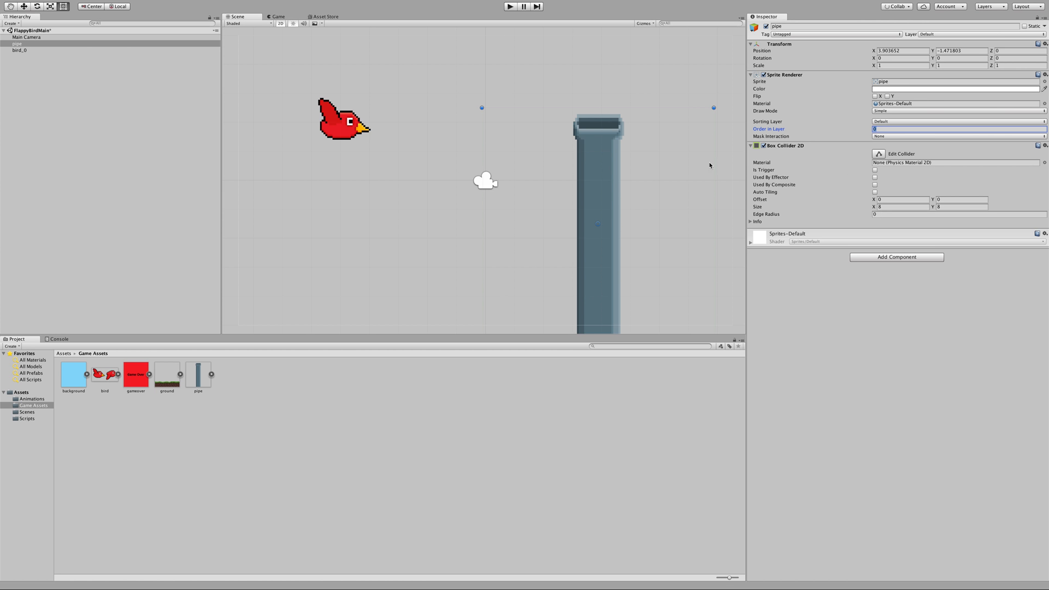
Step: Fit the pipe's box collider to the pipe's visible outline, with a size of about 1.78 by 7.76
left_click(879, 154)
left_click_drag(483, 226, 573, 227)
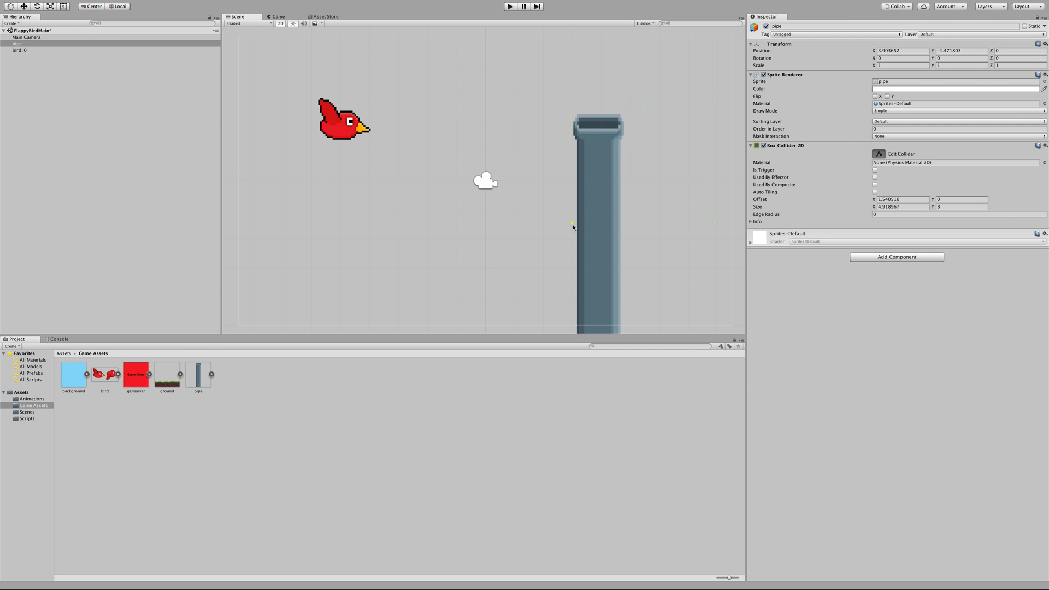
left_click_drag(715, 223, 624, 221)
left_click_drag(598, 107, 597, 112)
left_click(573, 228)
left_click_drag(573, 229, 574, 228)
key("t")
left_click(879, 153)
left_click(879, 153)
Step: Move the pipe closer to the bird, to about X 1.29 and Y -0.94
left_click_drag(598, 204, 561, 189)
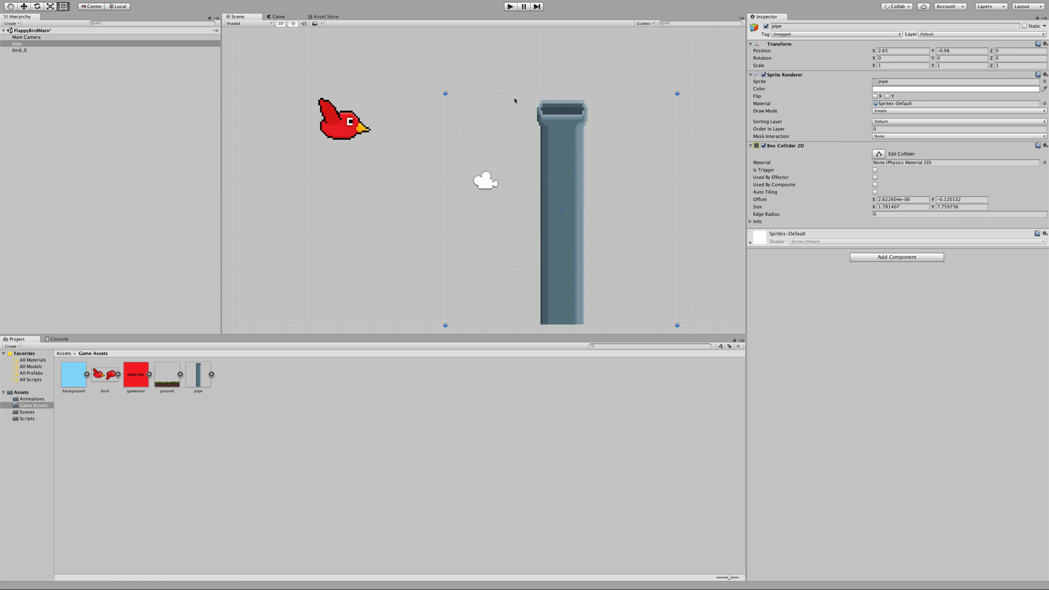
left_click_drag(522, 133, 483, 131)
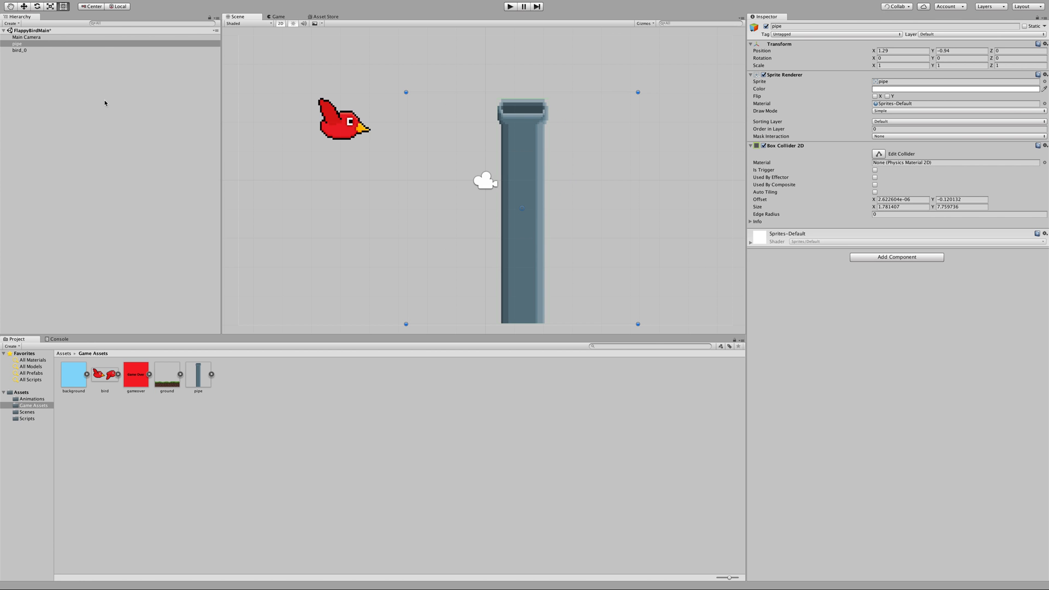
Step: Duplicate the pipe and place the copy between the original pipe and the bird
right_click(44, 44)
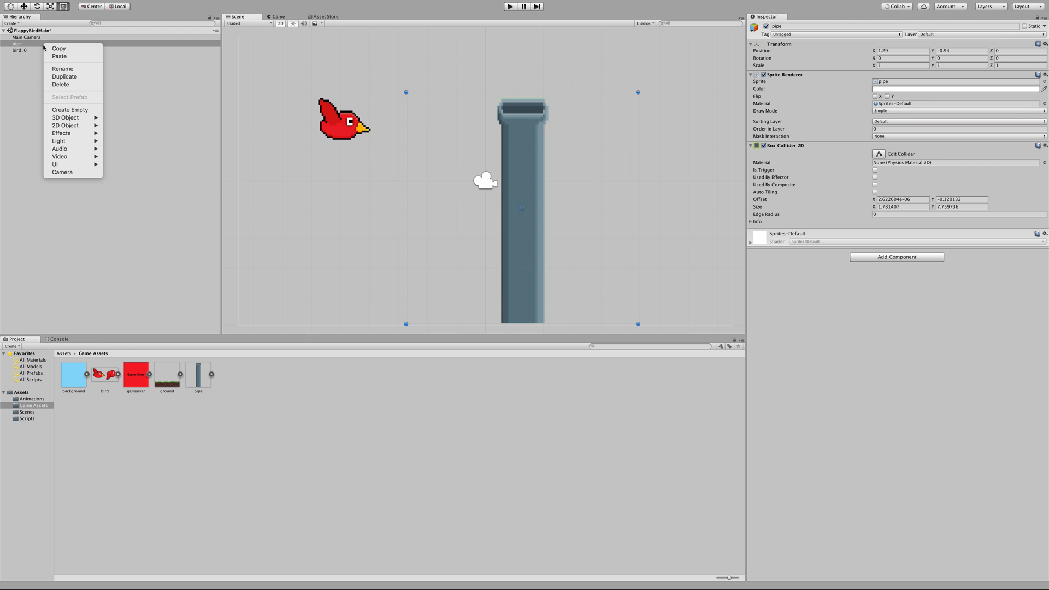
left_click(66, 79)
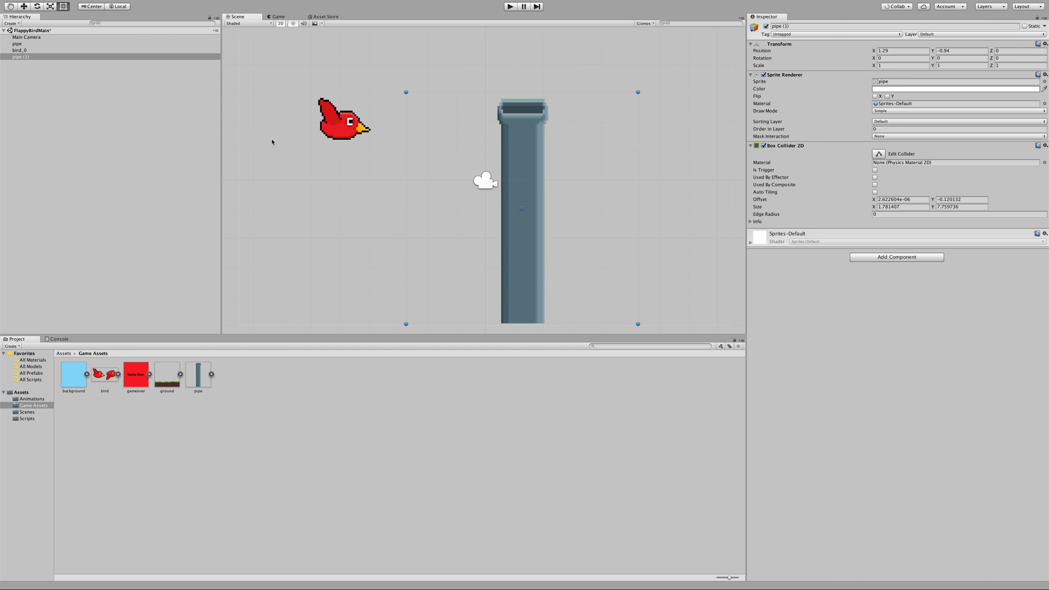
left_click_drag(502, 149, 359, 154)
Step: Move the bird further left, clear of the duplicated pipe, and lower that pipe to leave room to fly over it
left_click(333, 124)
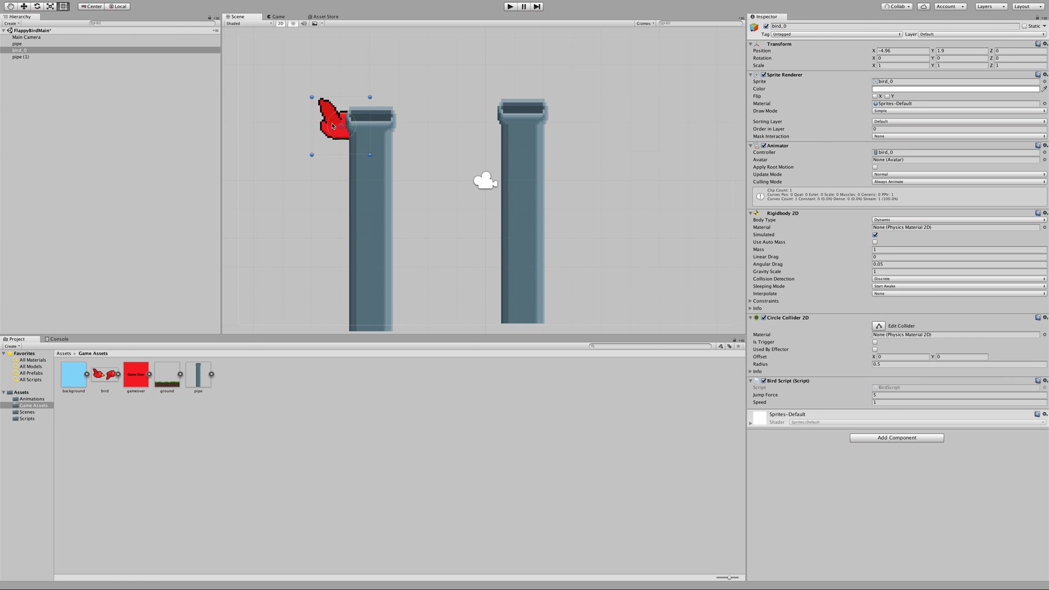
left_click_drag(327, 110, 244, 101)
left_click_drag(369, 143, 374, 203)
Step: Move the original pipe to about X 0.33, Y -1.71, and place a duplicate of it at about X 5.2, Y -1.46
left_click(534, 137)
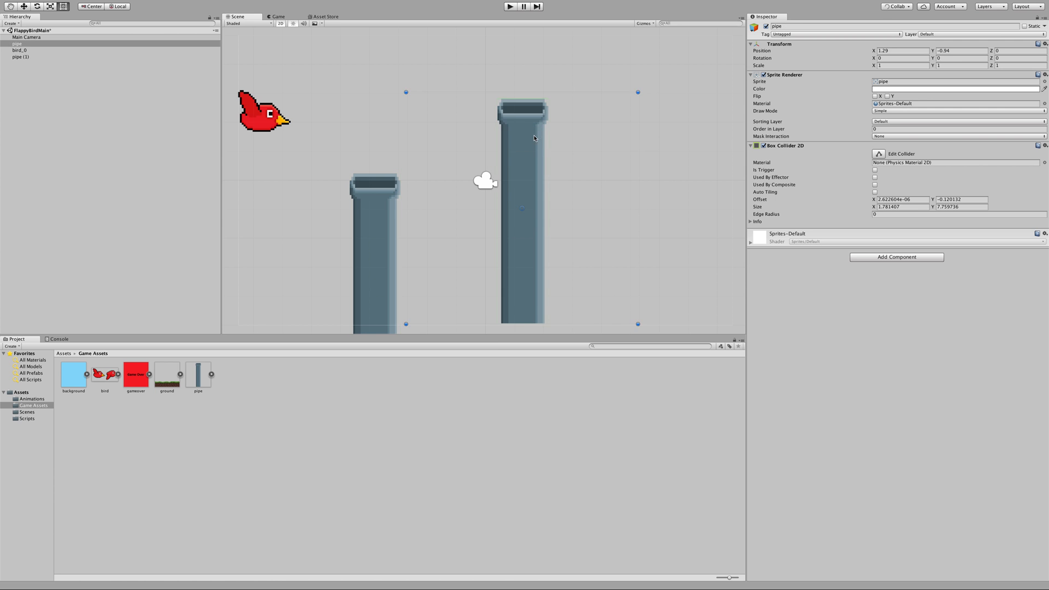
left_click_drag(531, 128, 501, 151)
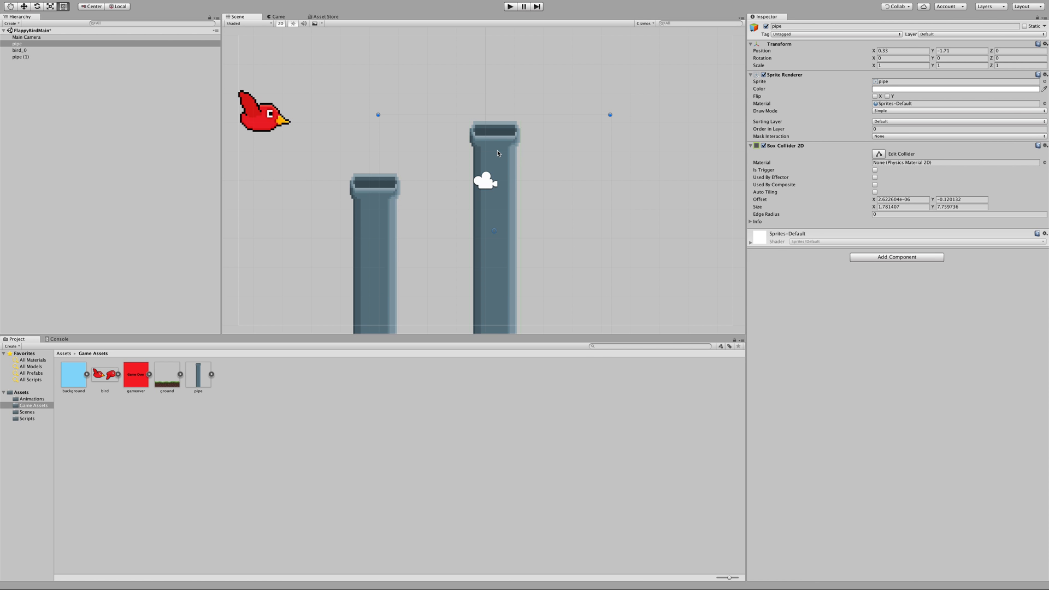
key("super+d")
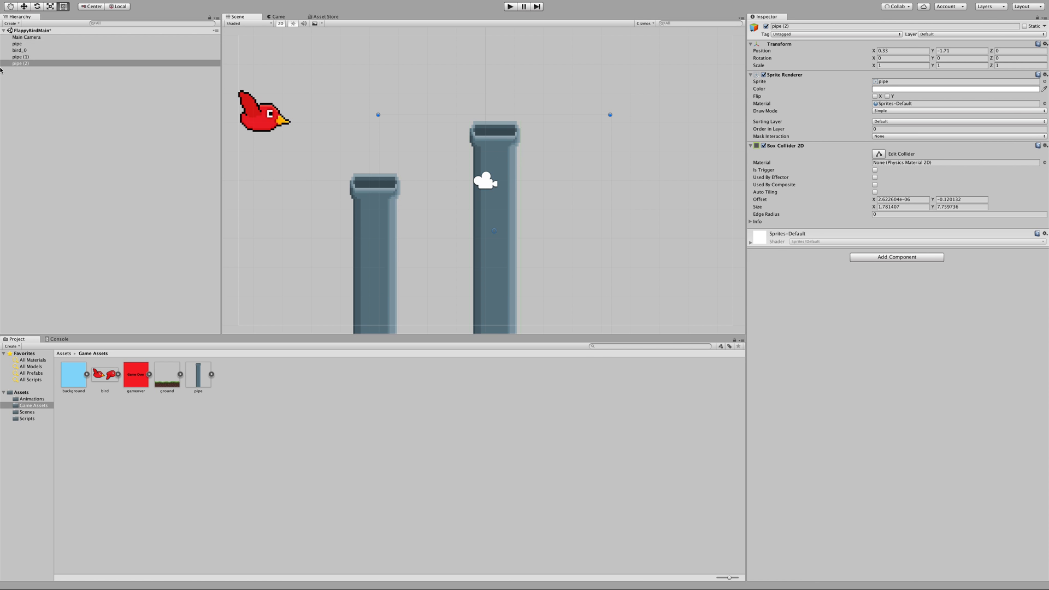
left_click_drag(497, 153, 639, 143)
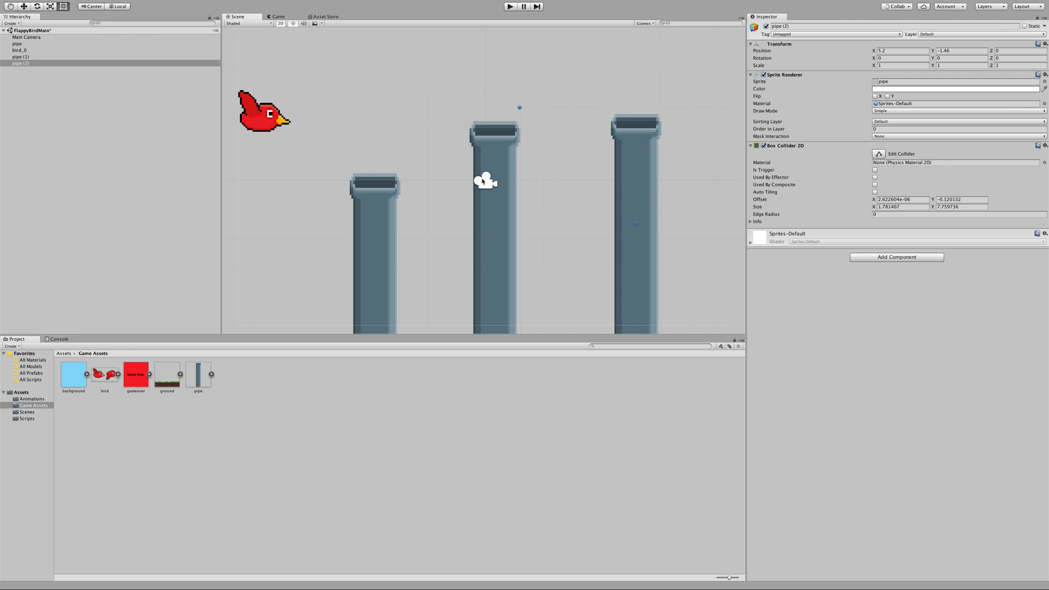
Step: Shift the two pipes nearest the bird lower and further left, with the middle one at about X -1.18, Y -3.17
left_click_drag(381, 220, 355, 237)
left_click(363, 203)
left_click_drag(371, 199, 309, 227)
left_click_drag(508, 150, 450, 172)
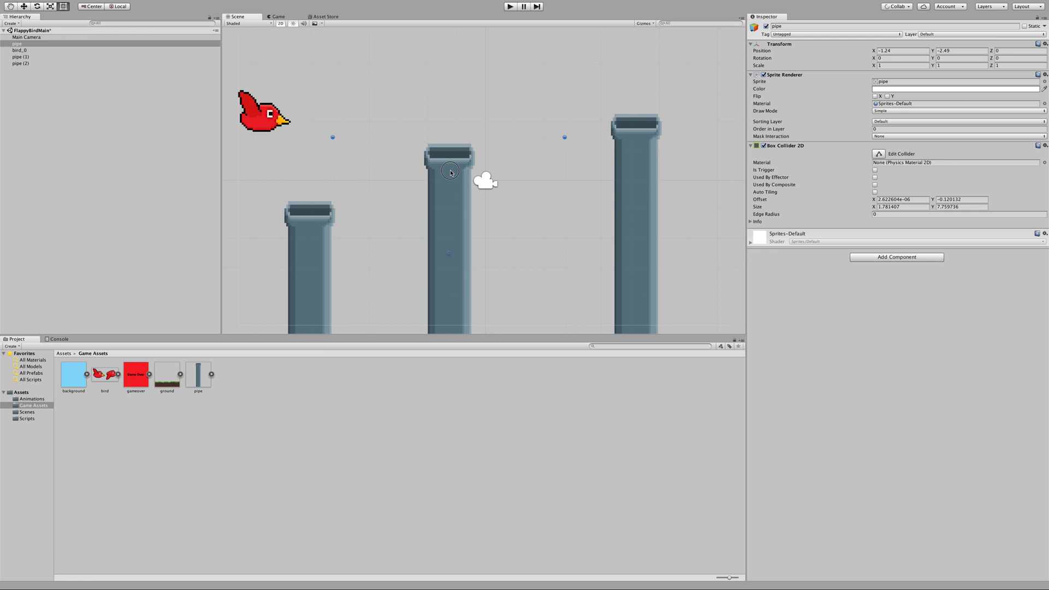
left_click_drag(644, 143, 622, 134)
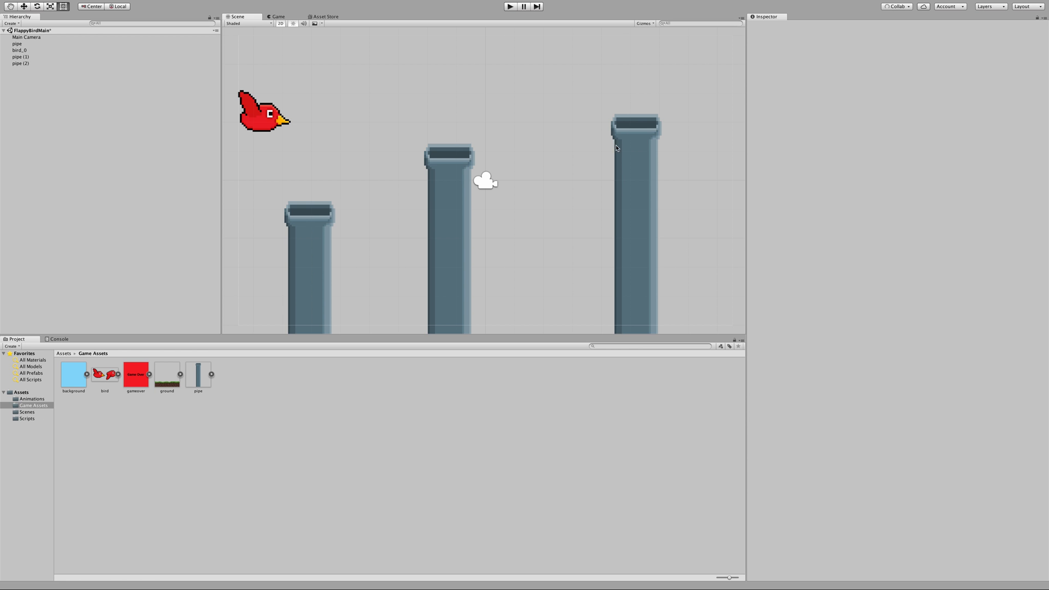
mouse_move(456, 163)
left_mouse_down()
mouse_move(479, 188)
mouse_move(458, 179)
left_mouse_up()
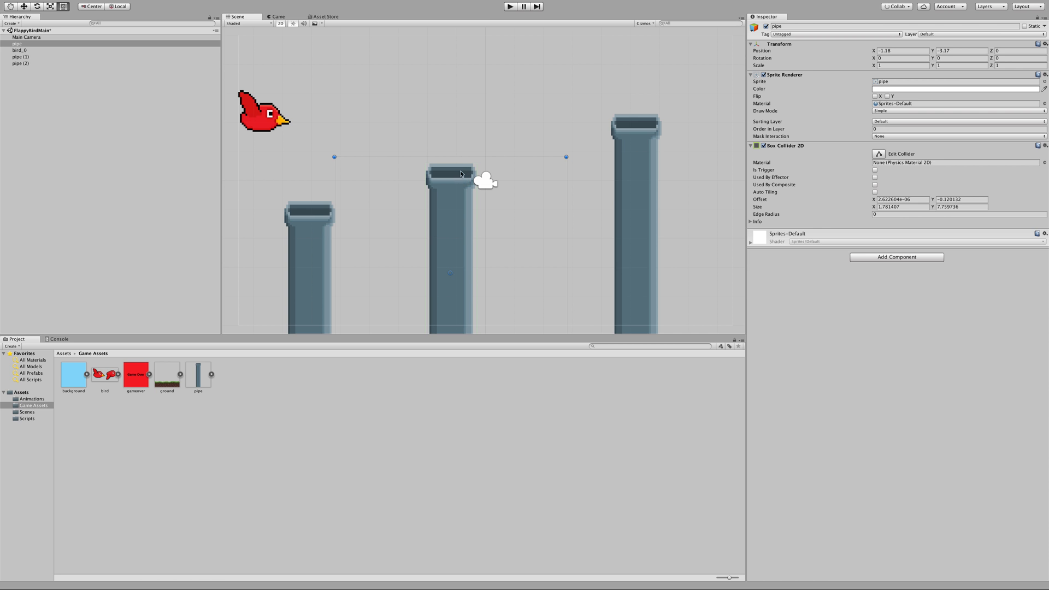
Step: Play-test how the bird lands on the first of the three pipes, restart the test once, and stop the game
left_click(509, 8)
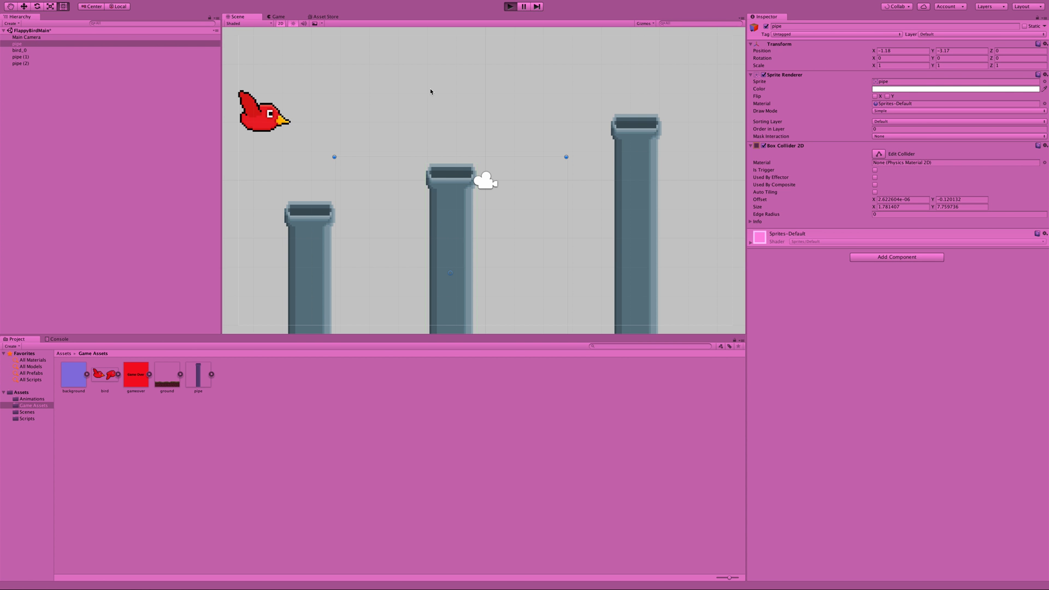
left_click(415, 95)
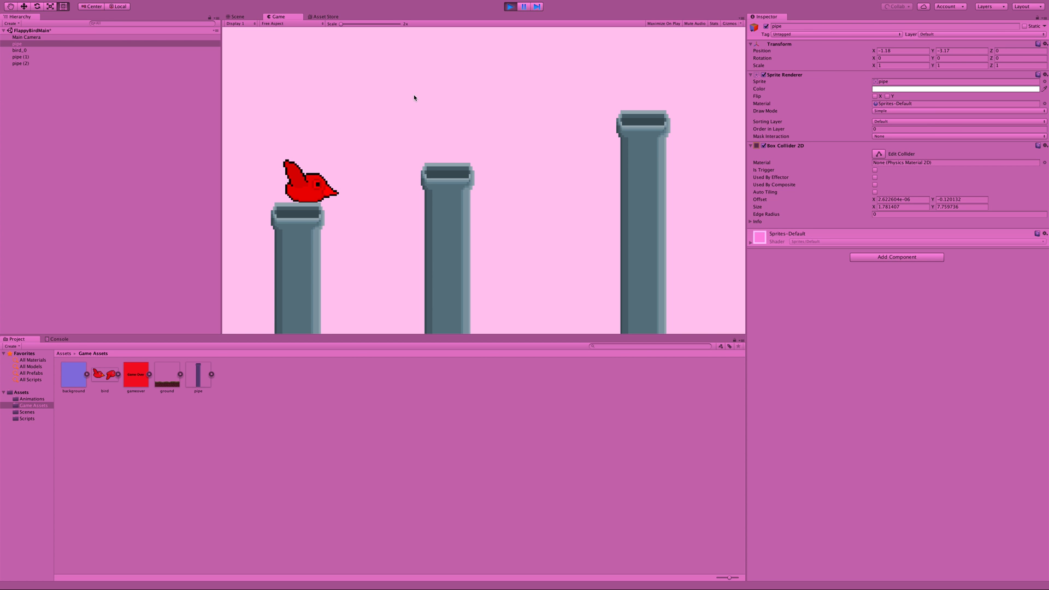
left_click(510, 6)
left_click(511, 7)
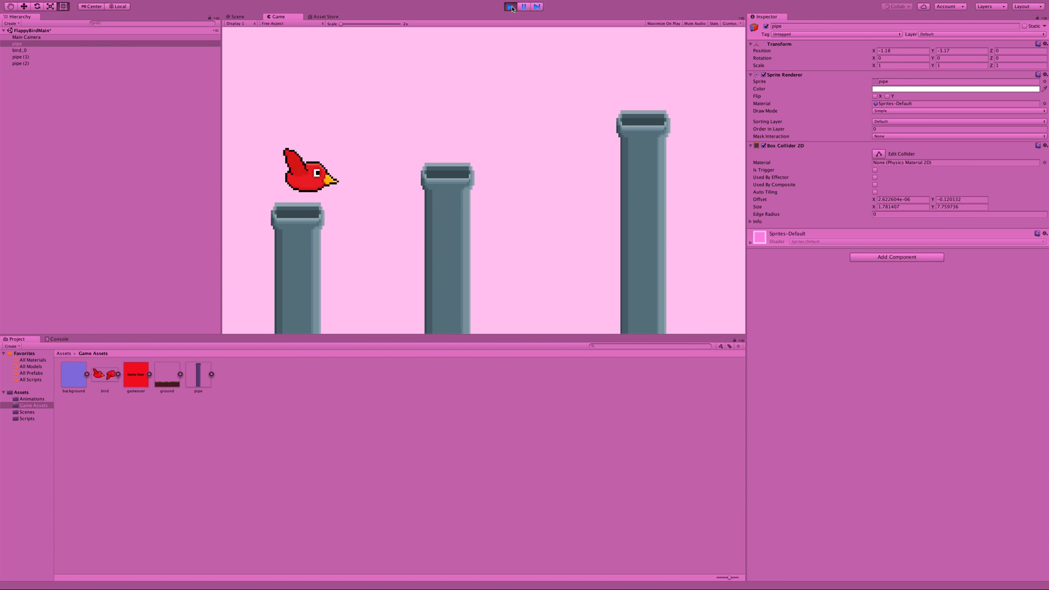
left_click(511, 6)
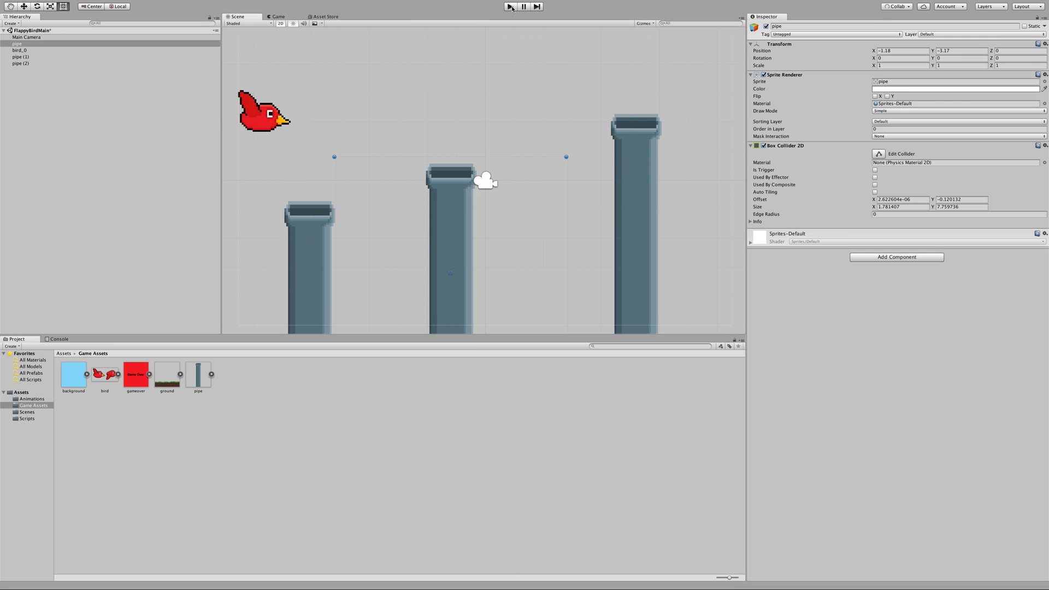
Step: Play-test the scene again, making the bird flap past the first pipe to the middle one, and stop the game
left_click(511, 7)
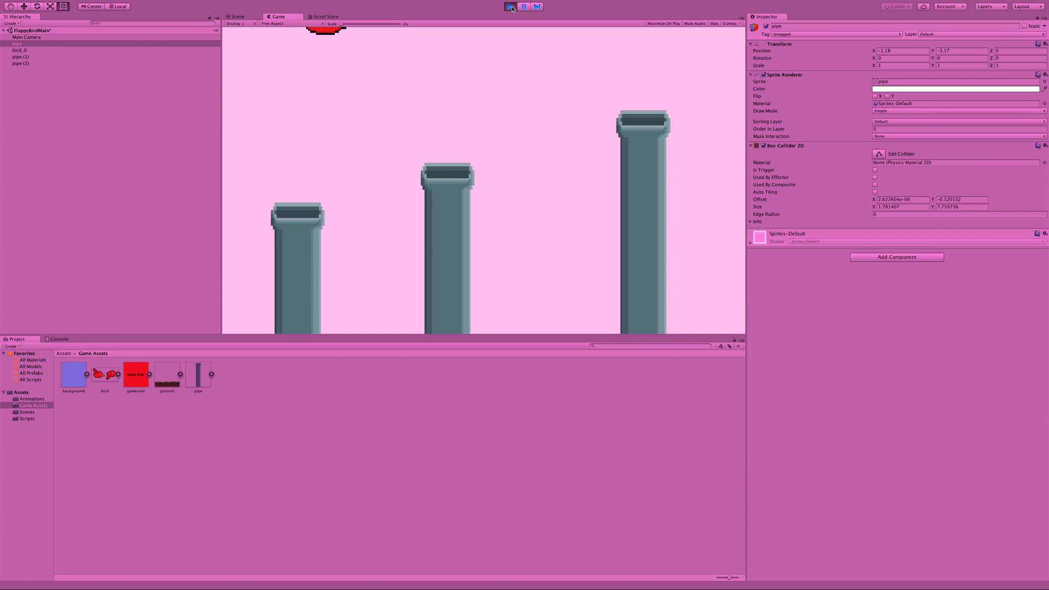
key("space")
key("space")
key("space")
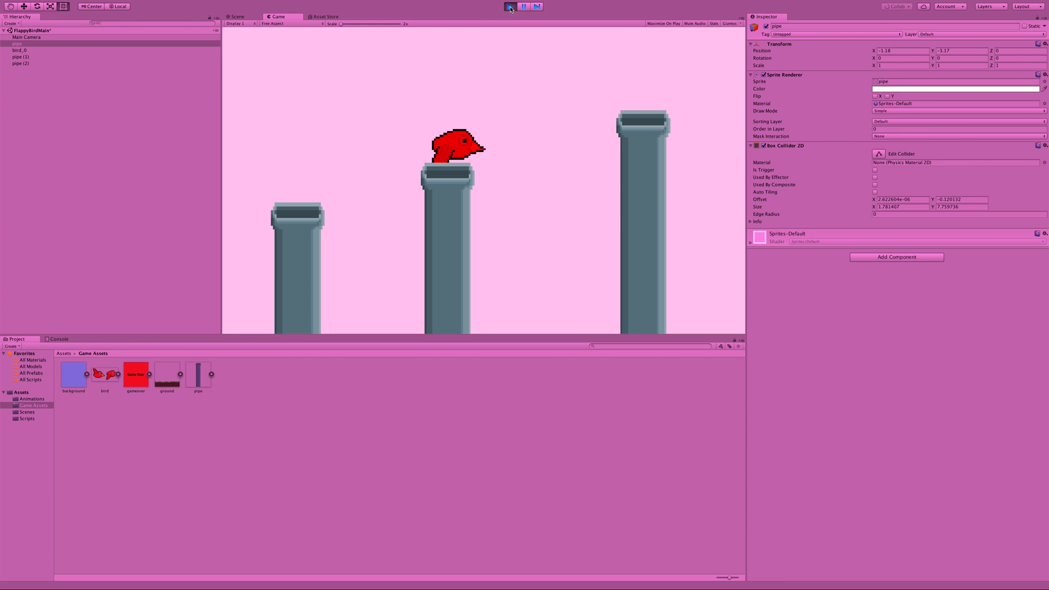
left_click(510, 8)
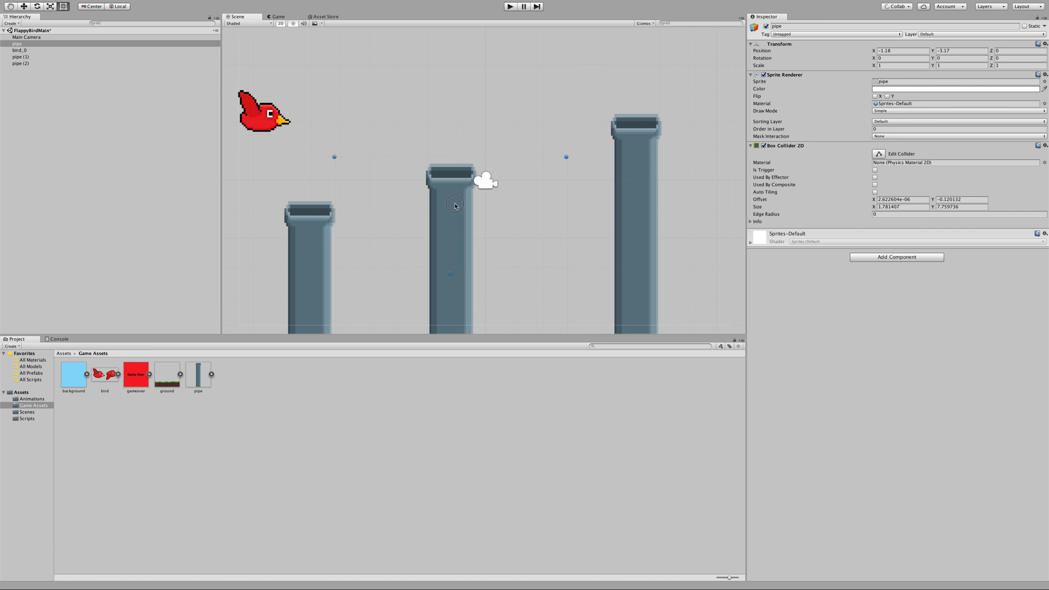
Step: Shift the three bottom pipes lower and farther along, placing the pipe nearest the bird at about X -5.24, Y -4.95
left_click_drag(455, 204, 483, 221)
left_click_drag(629, 163, 687, 208)
left_click_drag(316, 223, 337, 241)
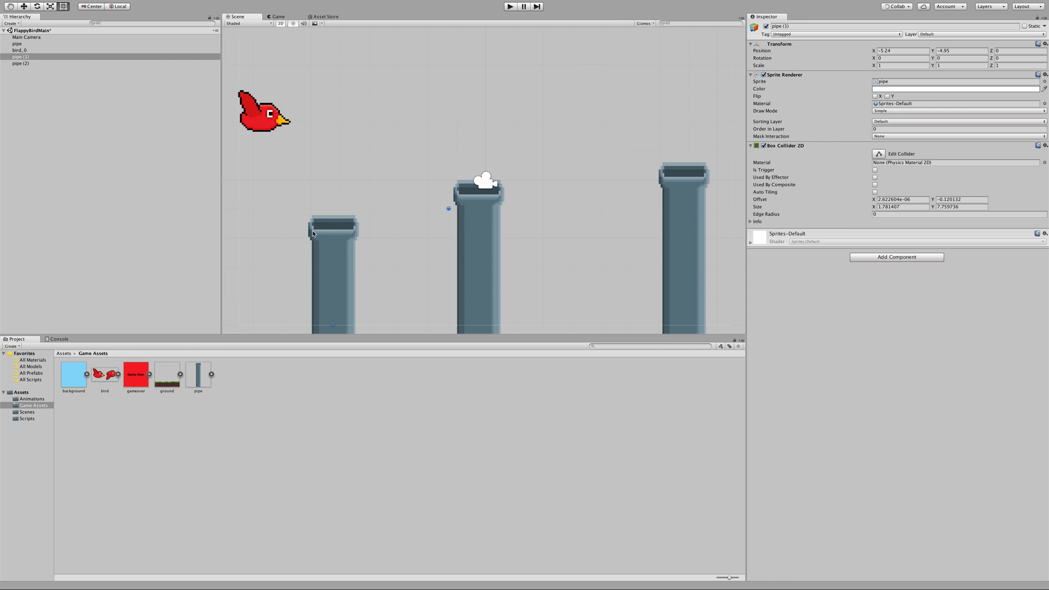
Step: Duplicate the bottom pipe nearest the bird, rotate the copy 180 on Z, and place it upside down above the original at about Y 6.08
key("super+d")
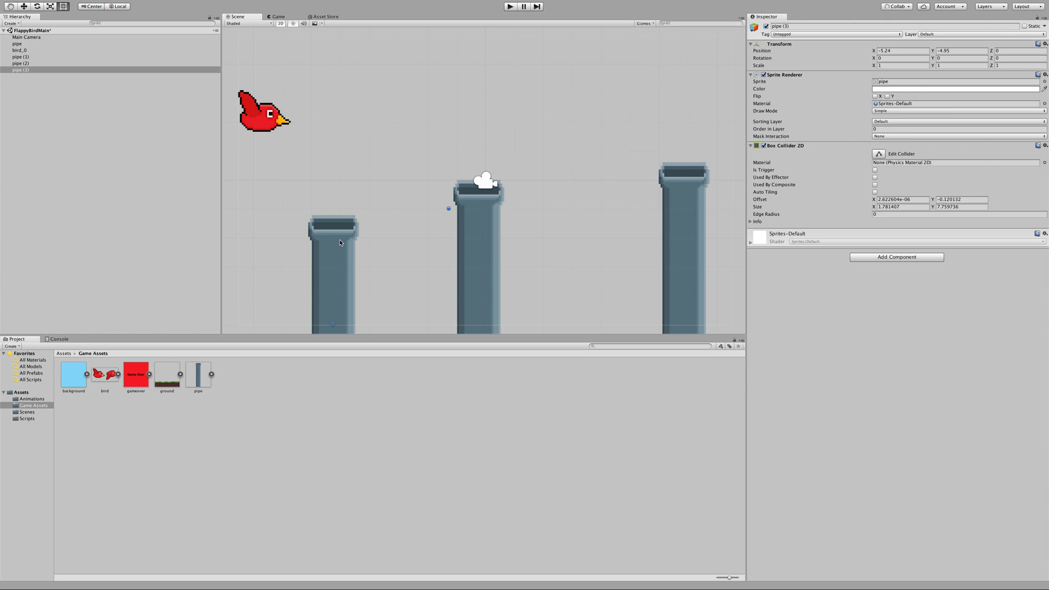
left_click_drag(340, 242, 340, 131)
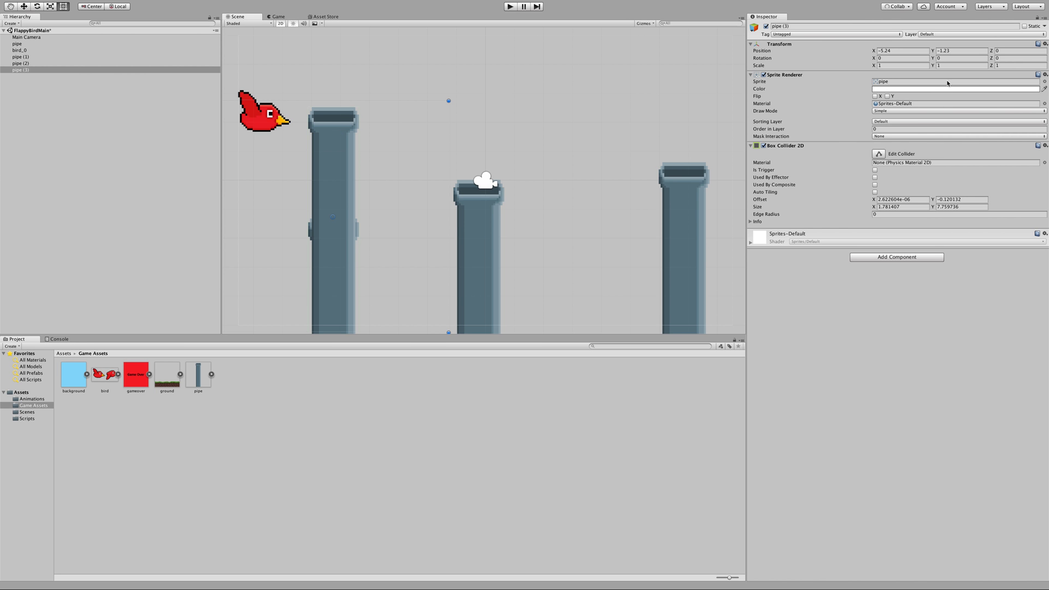
left_click(1008, 58)
type("18")
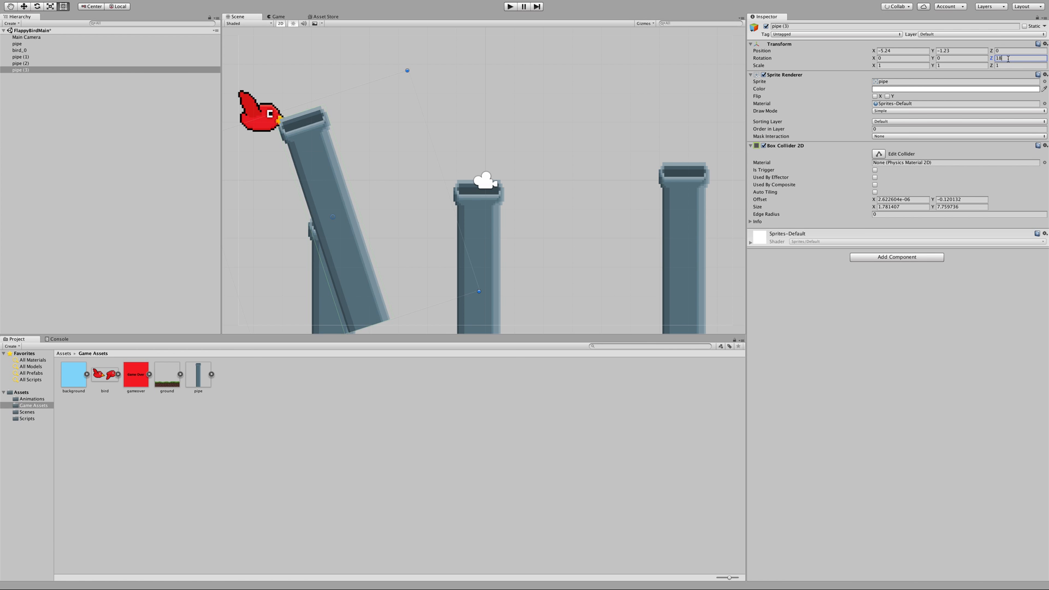
type("0")
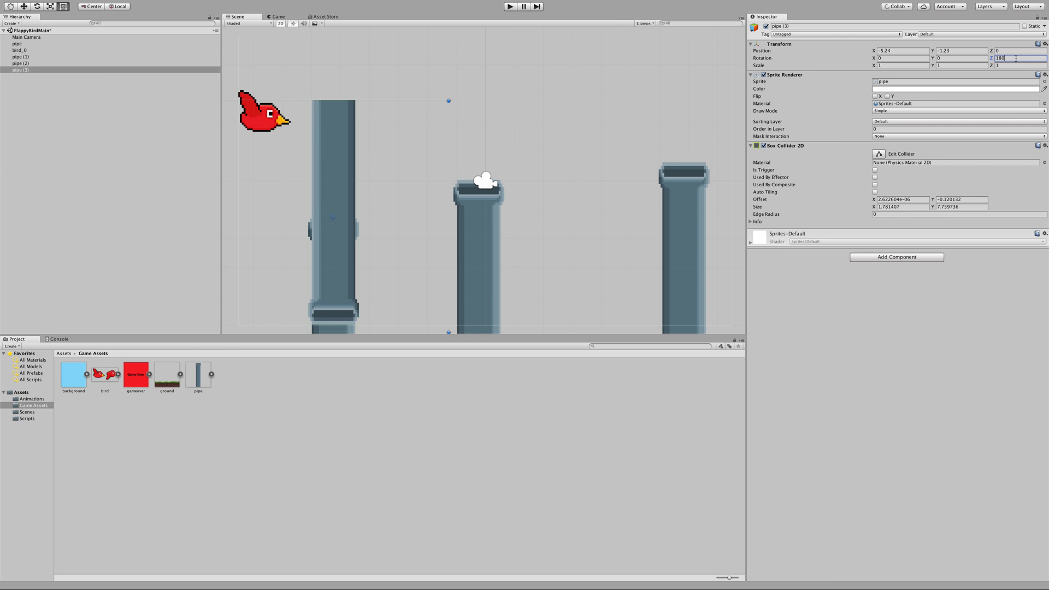
left_click(976, 59)
left_click(329, 163)
left_click_drag(337, 229, 360, 101)
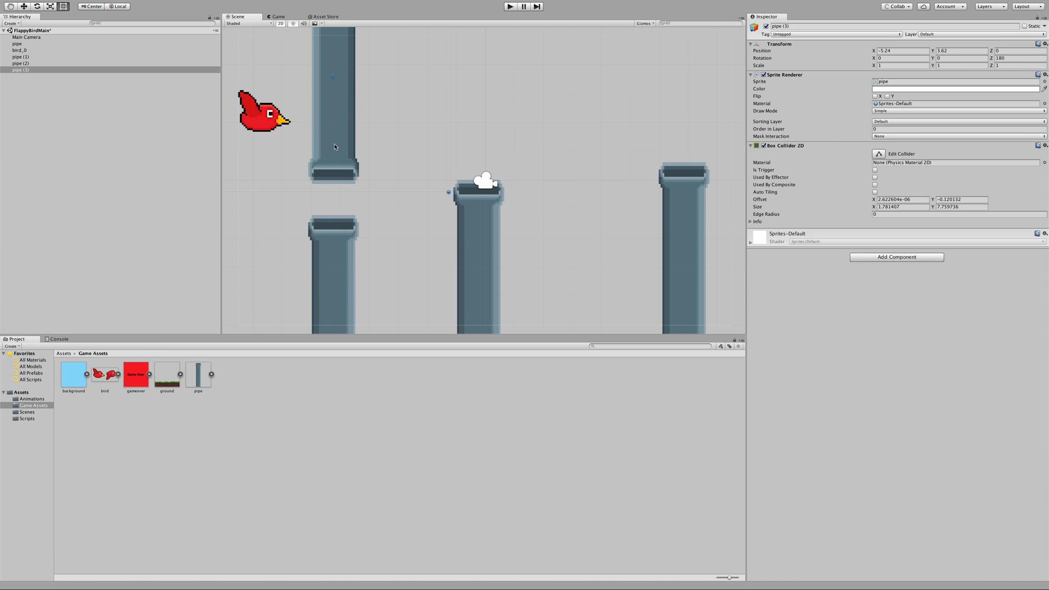
left_click_drag(339, 160, 346, 86)
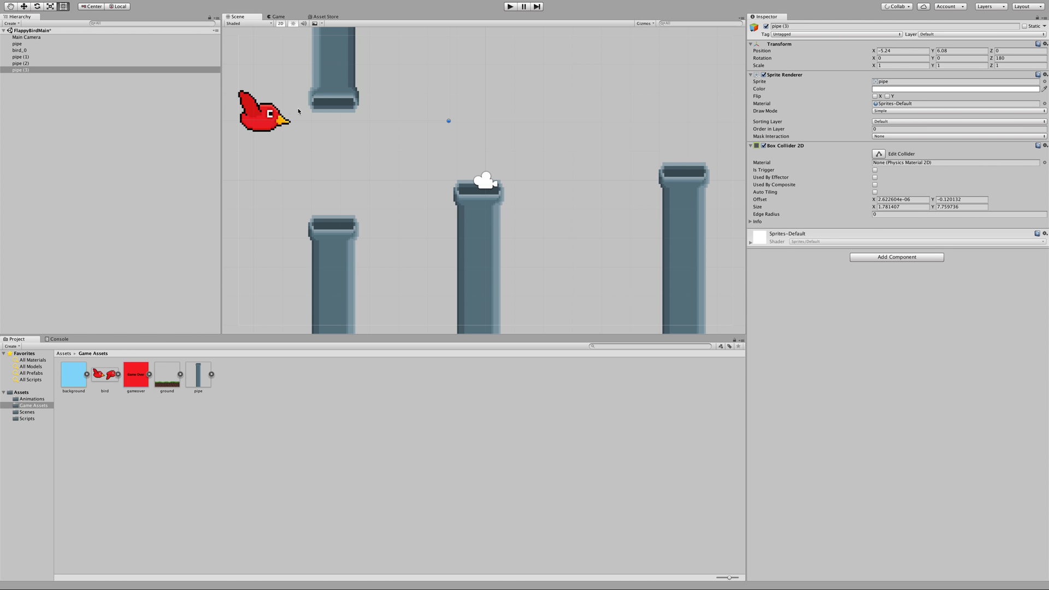
Step: Lower the bird to about X -7.95, Y 0.47 and the bottom pipe nearest it to about Y -5.71
left_click(269, 122)
left_click_drag(268, 123, 262, 171)
left_click(334, 267)
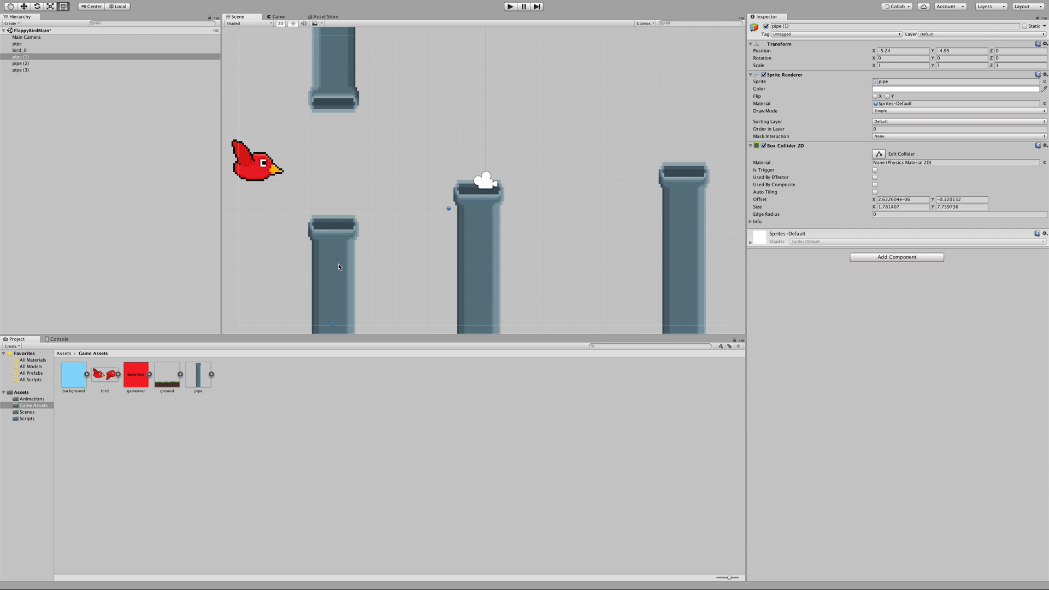
left_click_drag(339, 274, 341, 299)
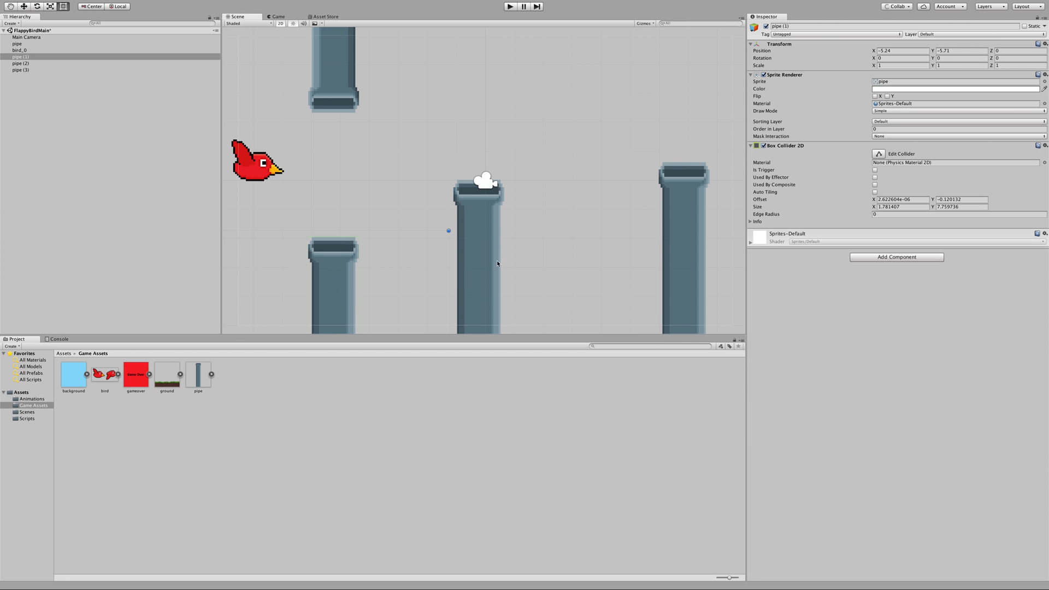
Step: Move the middle bottom pipe to about X 0.08, Y -4.76 and add a copy rotated 180 on Z above it at about Y 6.34
left_click(500, 232)
left_click_drag(483, 225, 492, 250)
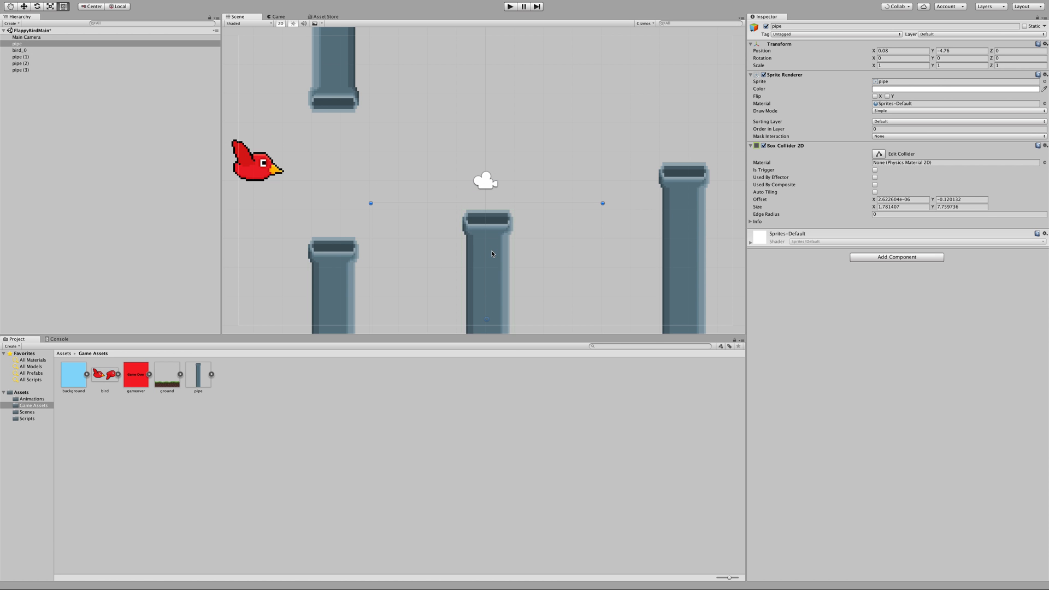
key("ctrl+d")
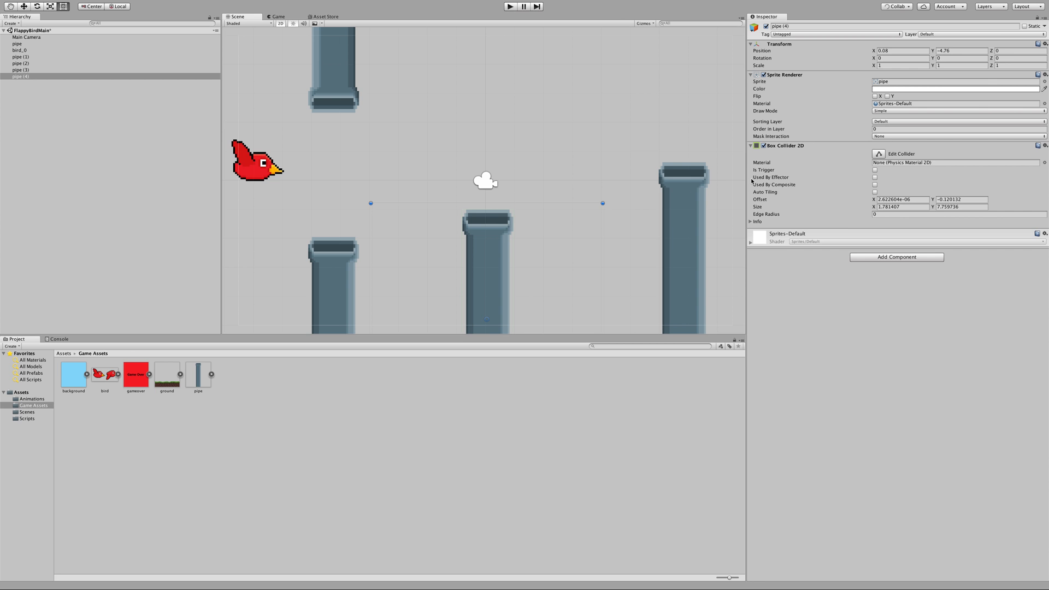
left_click(1010, 58)
type("180")
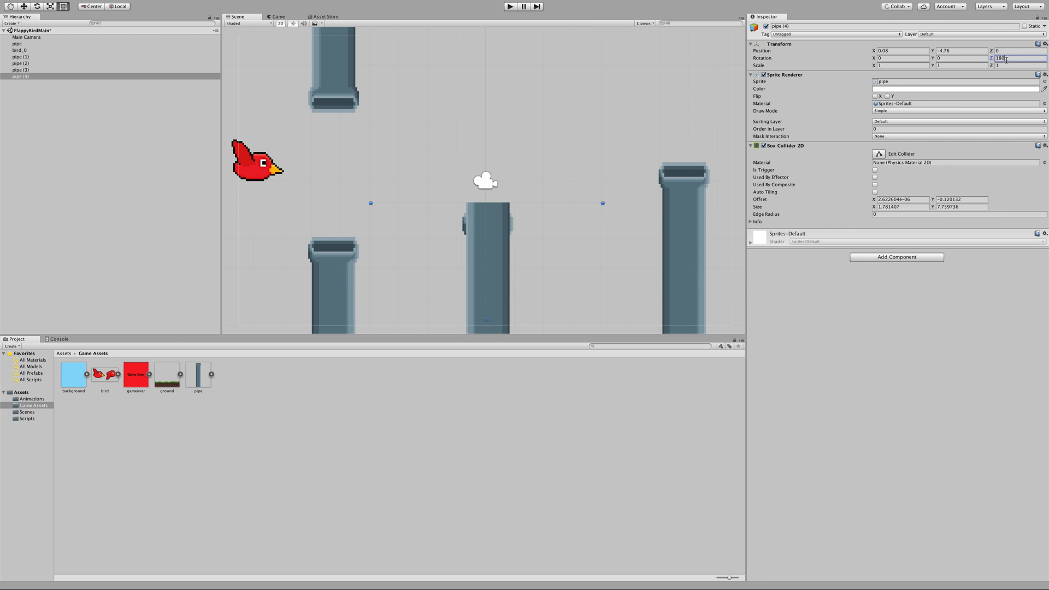
left_click_drag(491, 258, 497, 103)
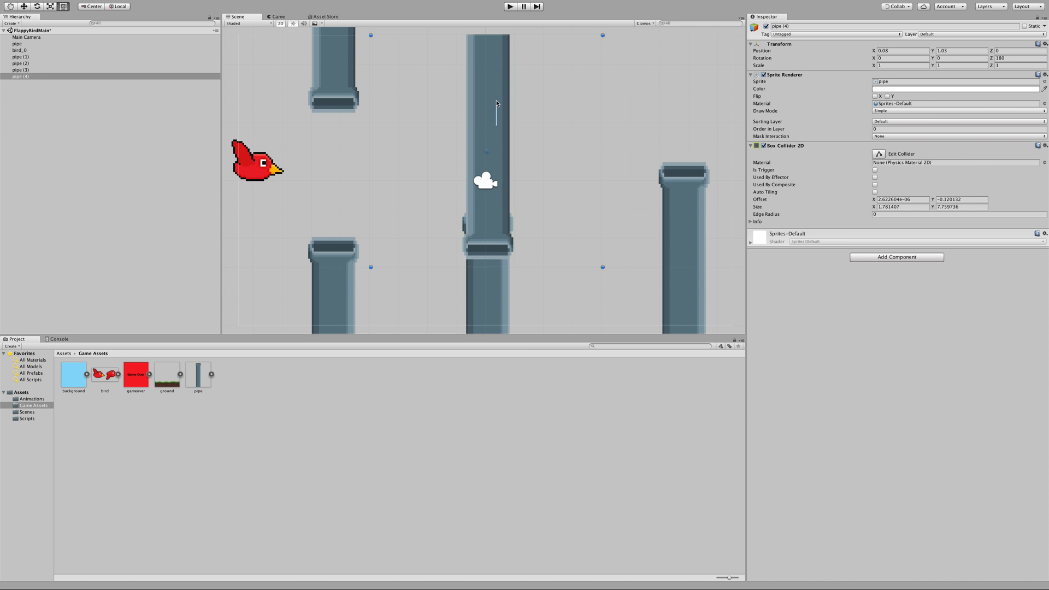
left_click_drag(495, 116, 493, 62)
left_click_drag(490, 145, 496, 43)
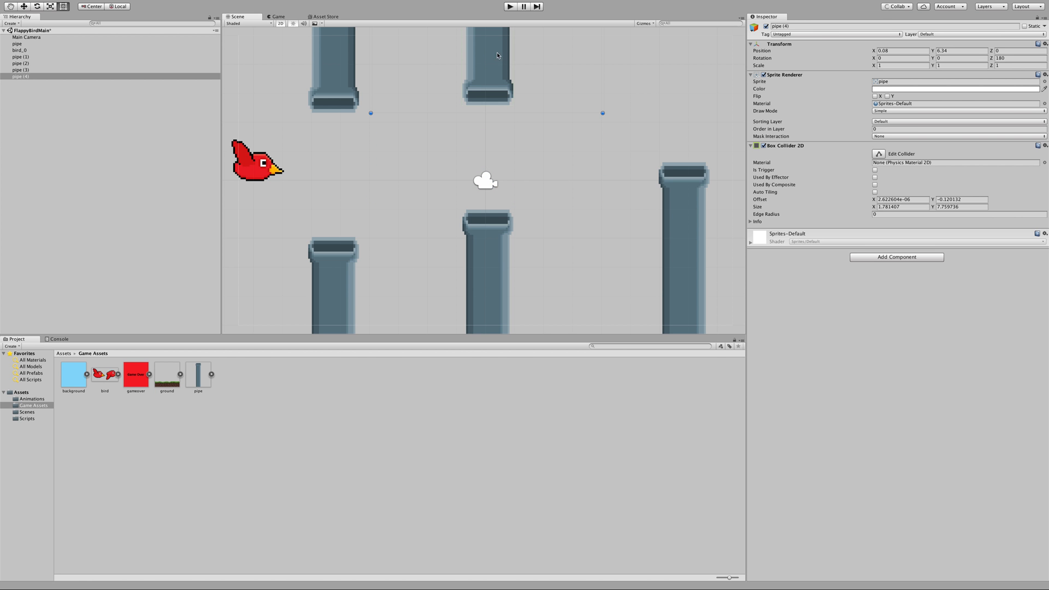
Step: Move the last bottom pipe to about X 5.61, Y -6.37 and add a copy rotated 180 on Z above it at about Y 6.05
left_click_drag(689, 195, 649, 299)
left_click(683, 202)
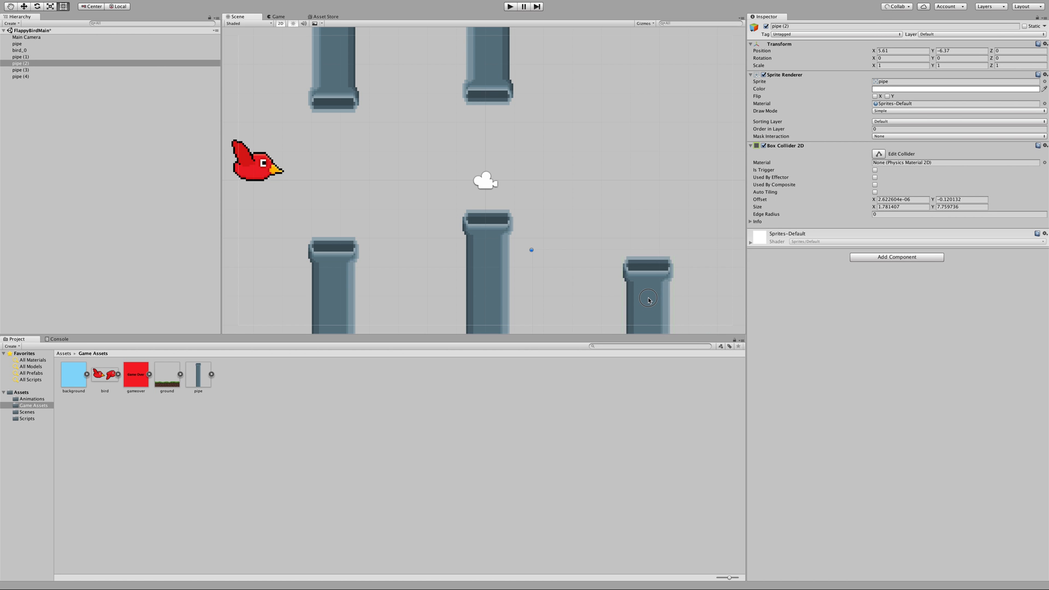
key("ctrl+d")
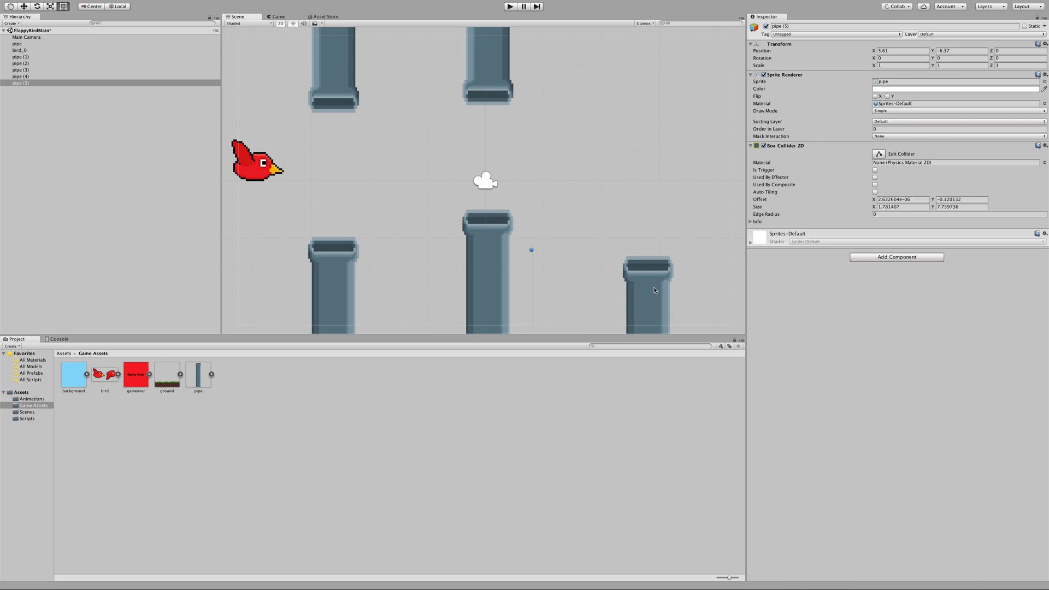
left_click(1014, 64)
left_click(1011, 56)
type("180")
left_click_drag(653, 277, 655, 107)
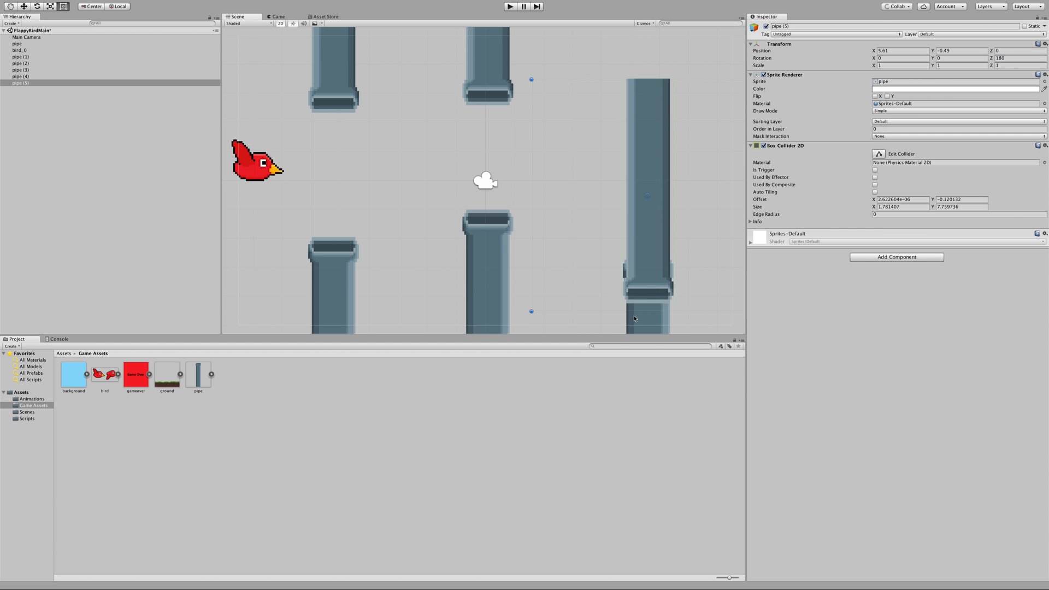
left_click_drag(651, 282, 658, 83)
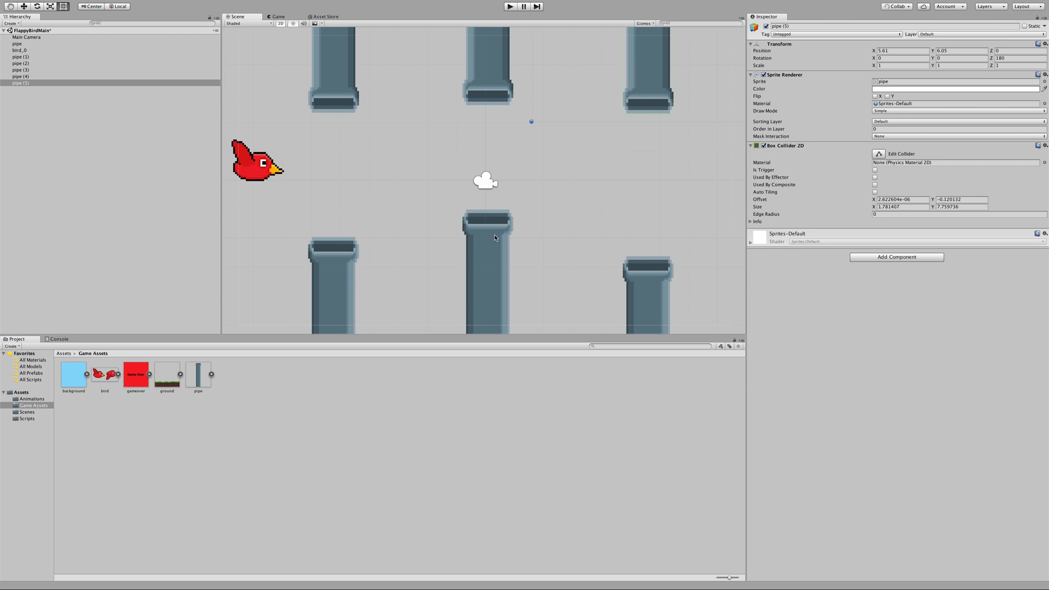
Step: Play-test the scene by flapping the bird through the gaps between the pipes, and stop play mode
left_click(509, 7)
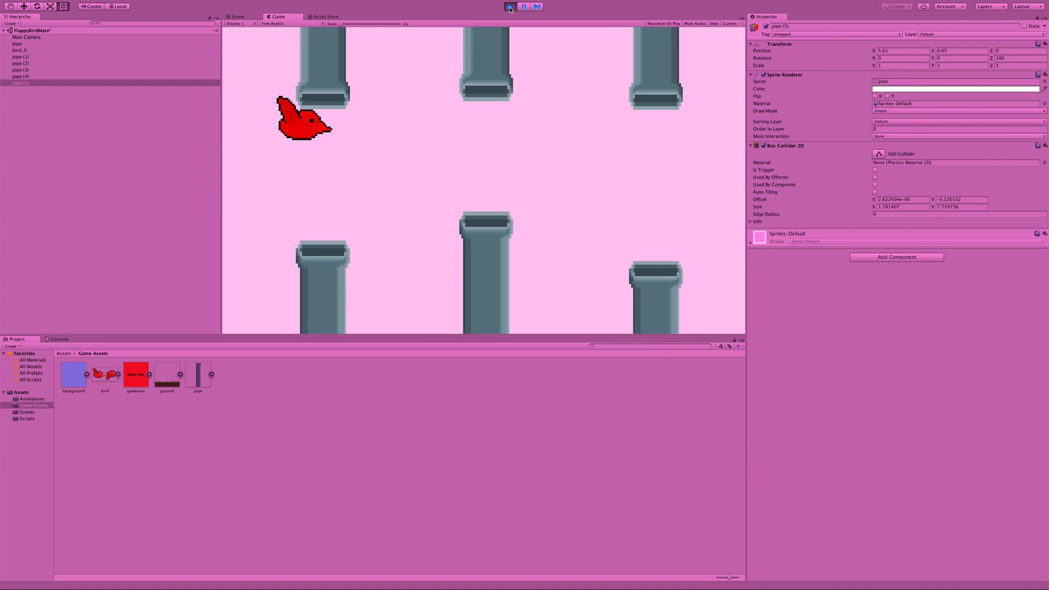
left_click(510, 7)
left_click(510, 7)
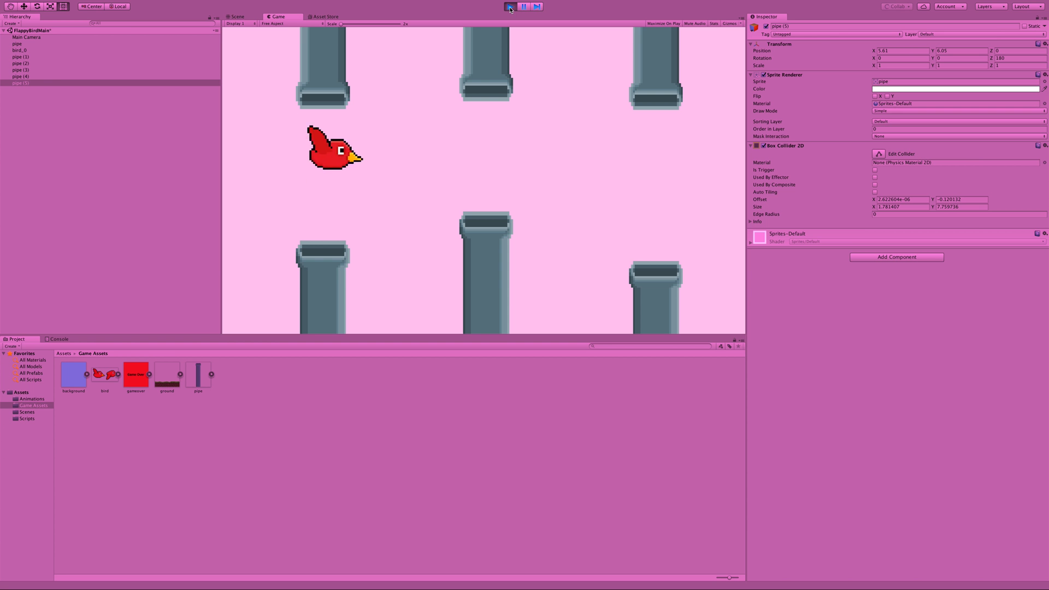
key("space")
key("space")
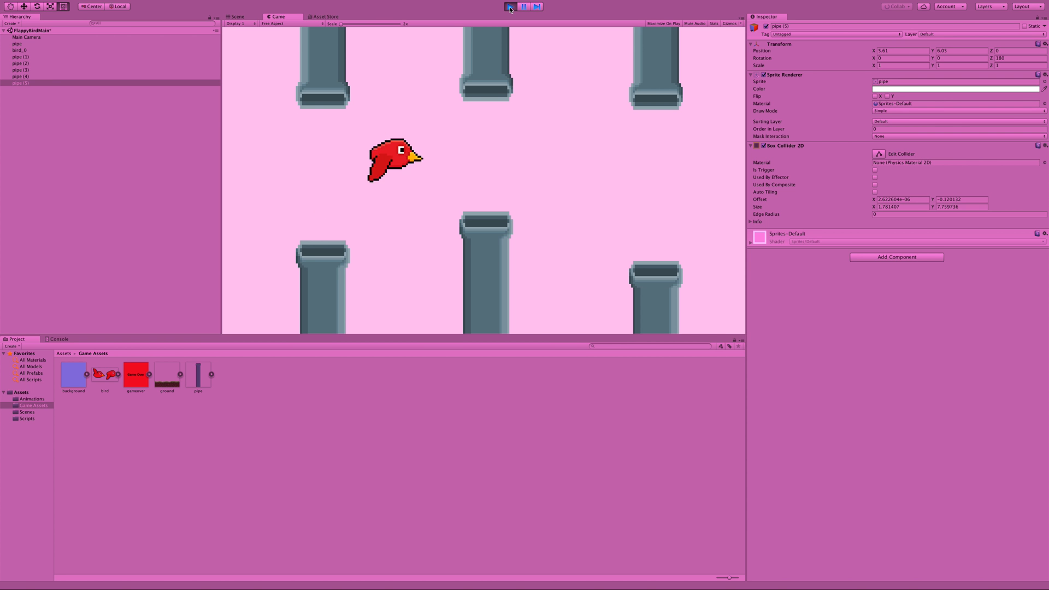
key("space")
key("space")
key("space")
key("space")
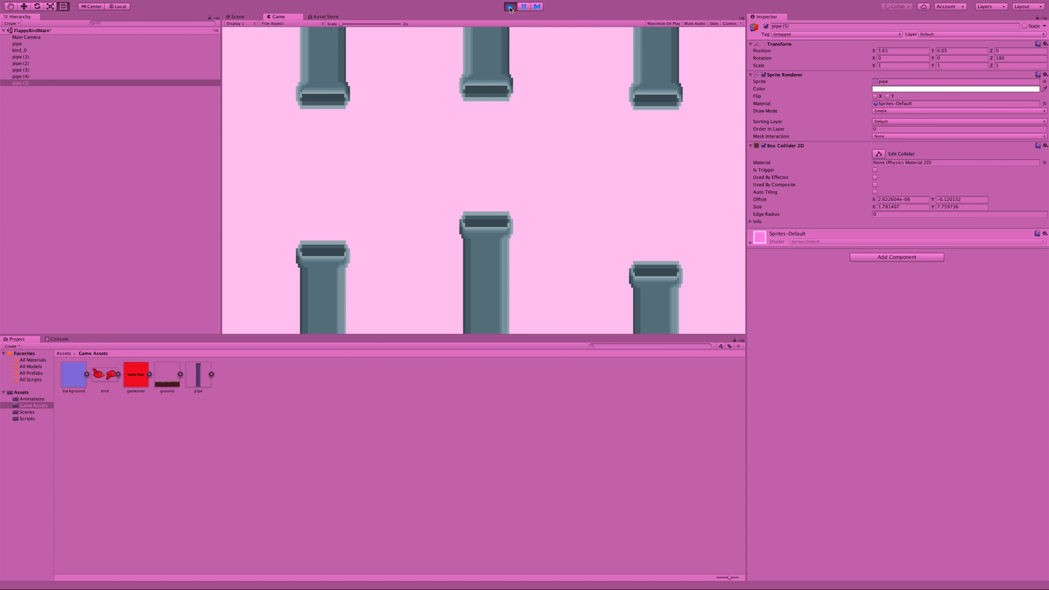
left_click(510, 7)
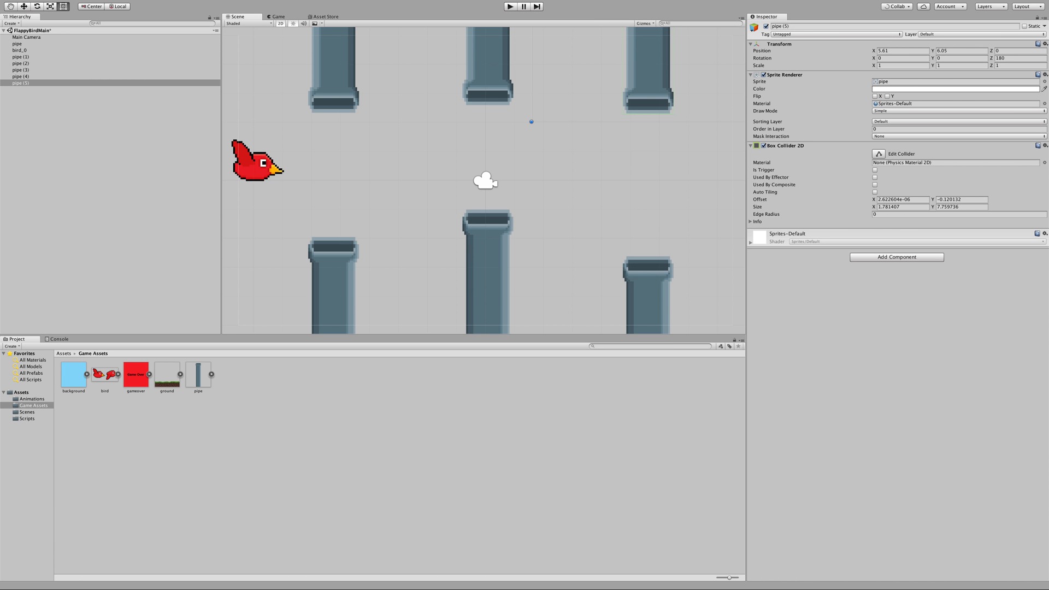
Step: Add a new C# script component named FollowBirdScript to the bird_0 object
left_click(247, 163)
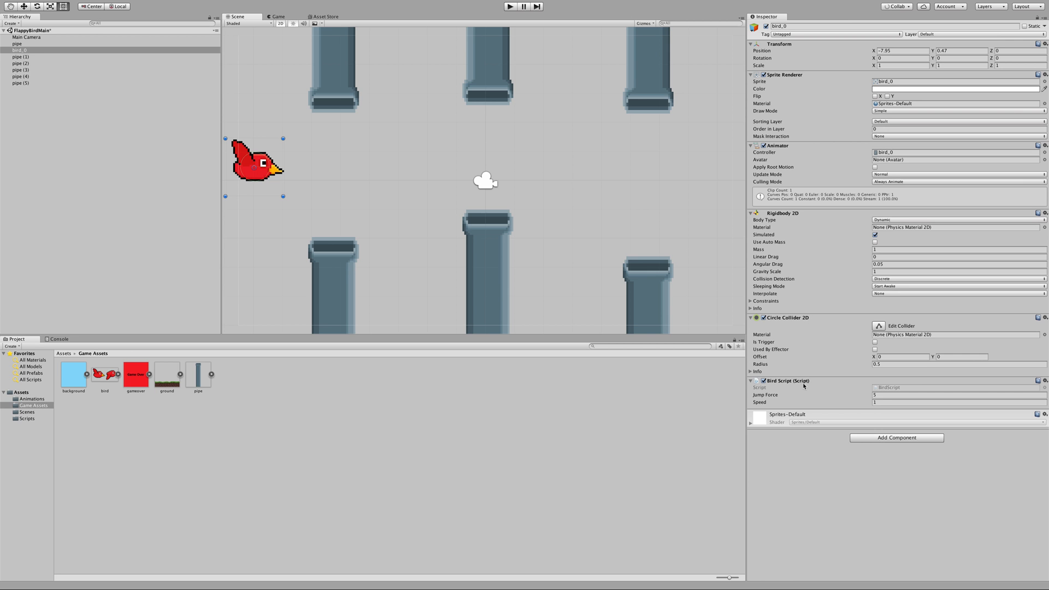
left_click(906, 440)
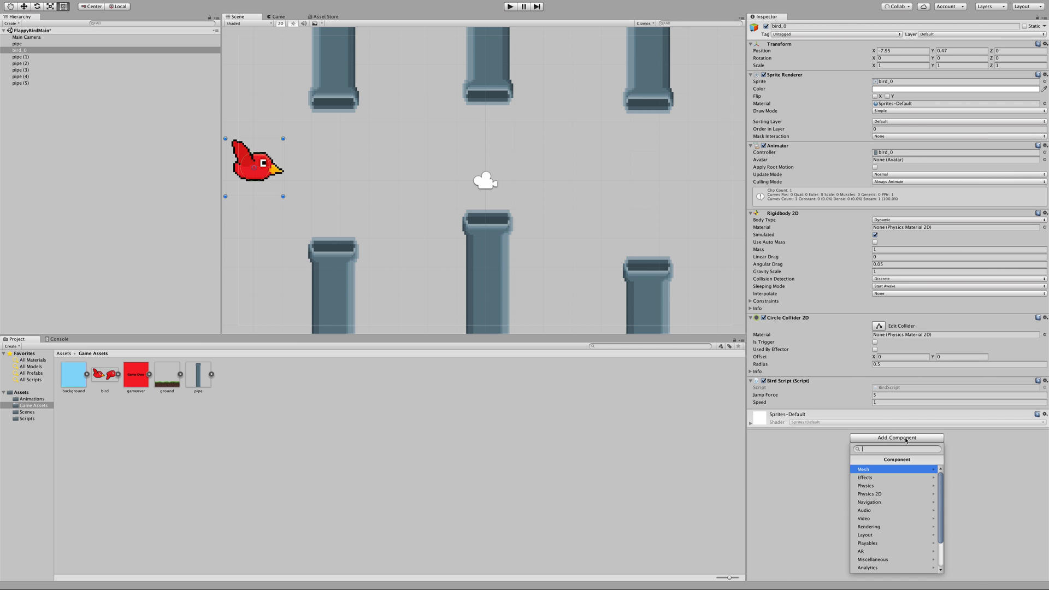
scroll(907, 549, "down", 3)
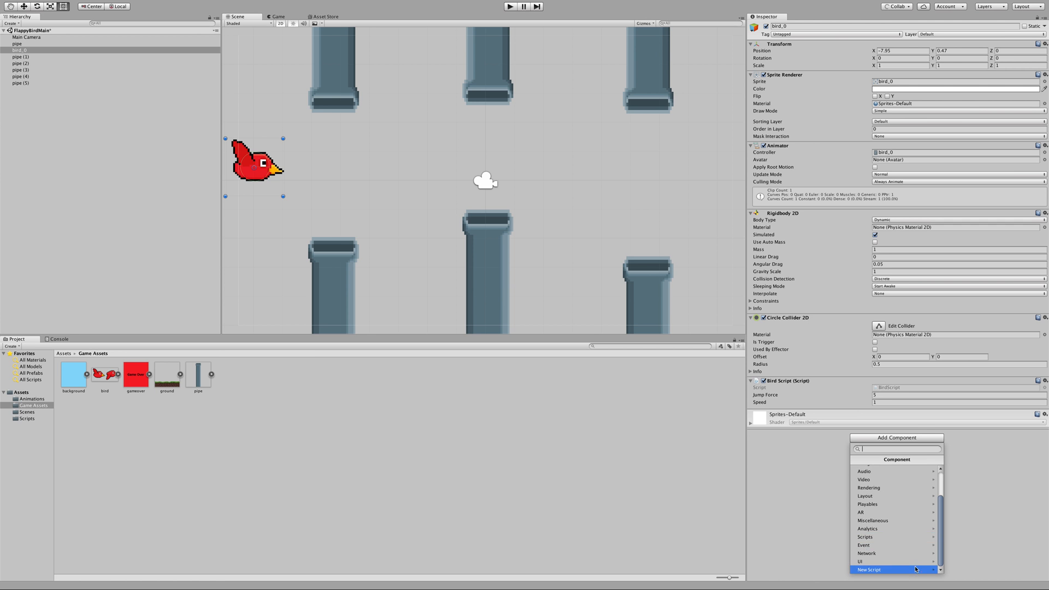
left_click(915, 567)
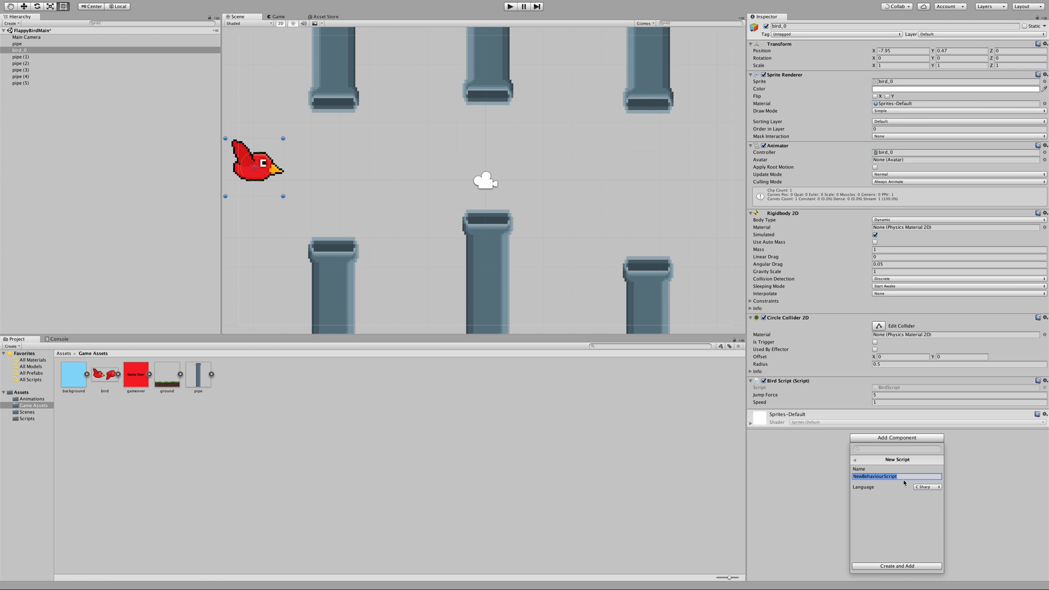
type("FollowBirdScript")
left_click(910, 567)
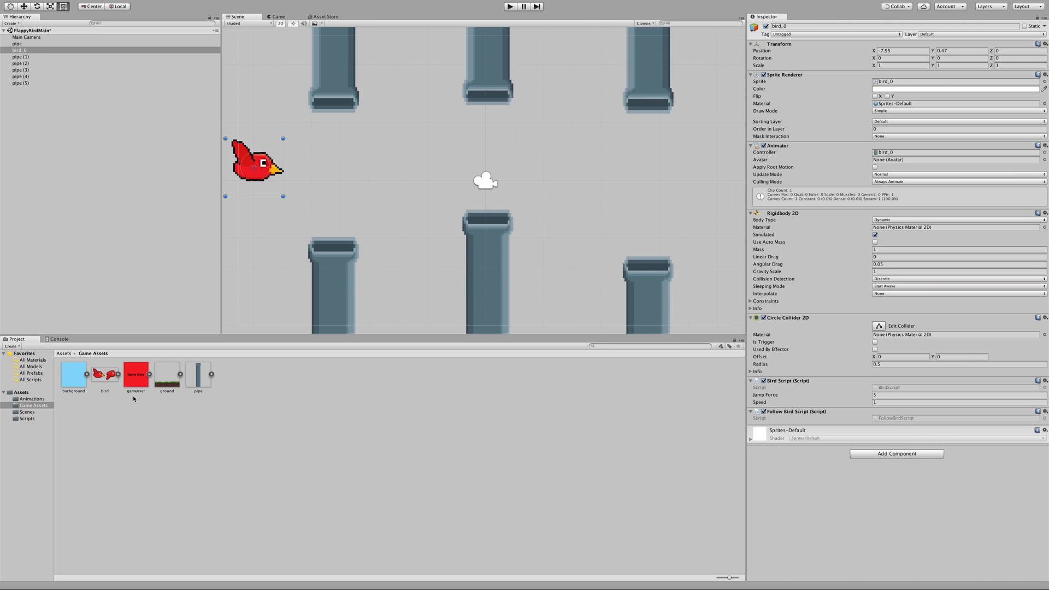
Step: Move FollowBirdScript from the Assets root into the Scripts folder and open it in the code editor
left_click(22, 392)
left_click_drag(107, 377, 191, 379)
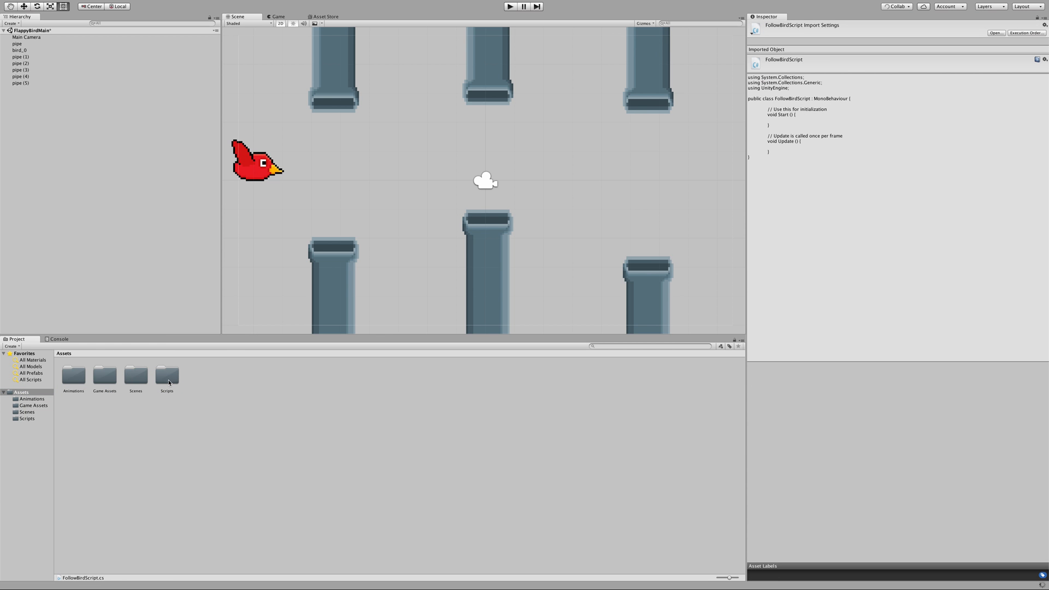
left_click(168, 381)
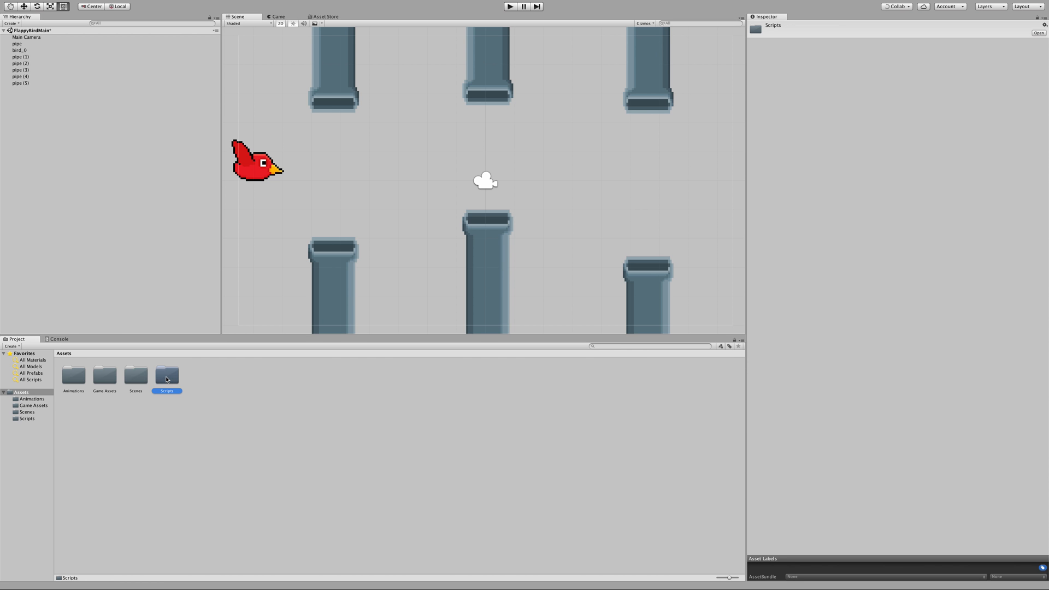
double_click(167, 379)
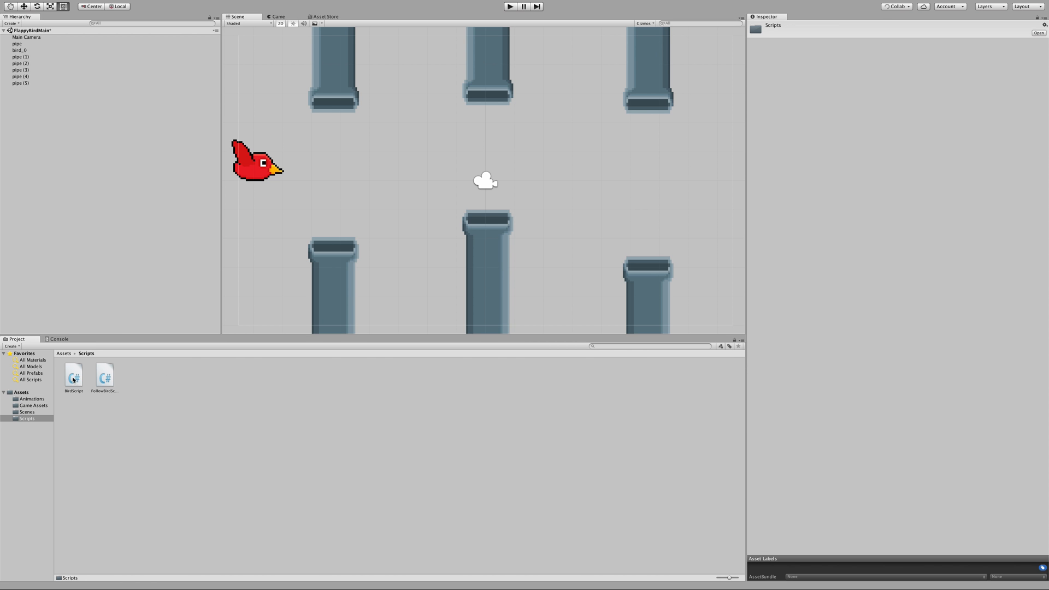
left_click(105, 376)
double_click(107, 375)
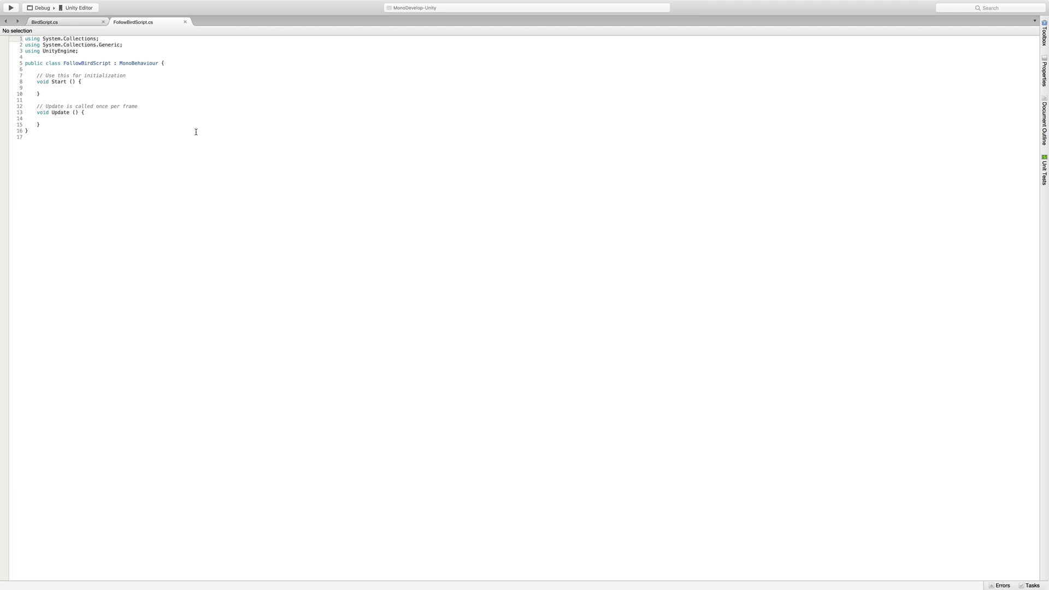
Step: Replace the template methods with a private BirdScript field bird, a Start that finds it, and a FixedUpdate that sets transform.position's x to the bird's
left_click(86, 113)
left_click(59, 76)
left_click_drag(38, 76, 48, 124)
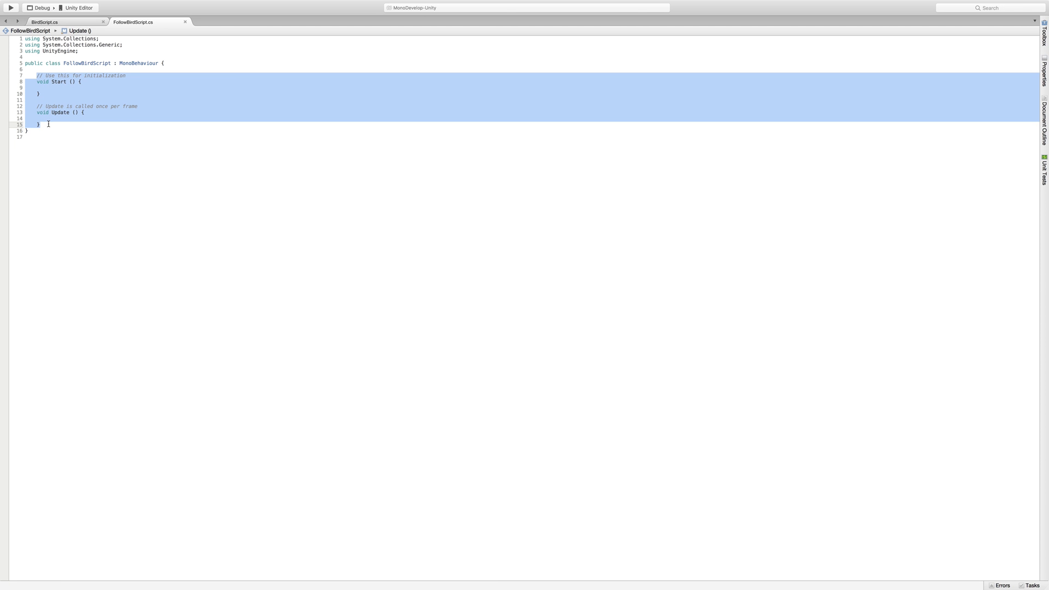
key("BackSpace")
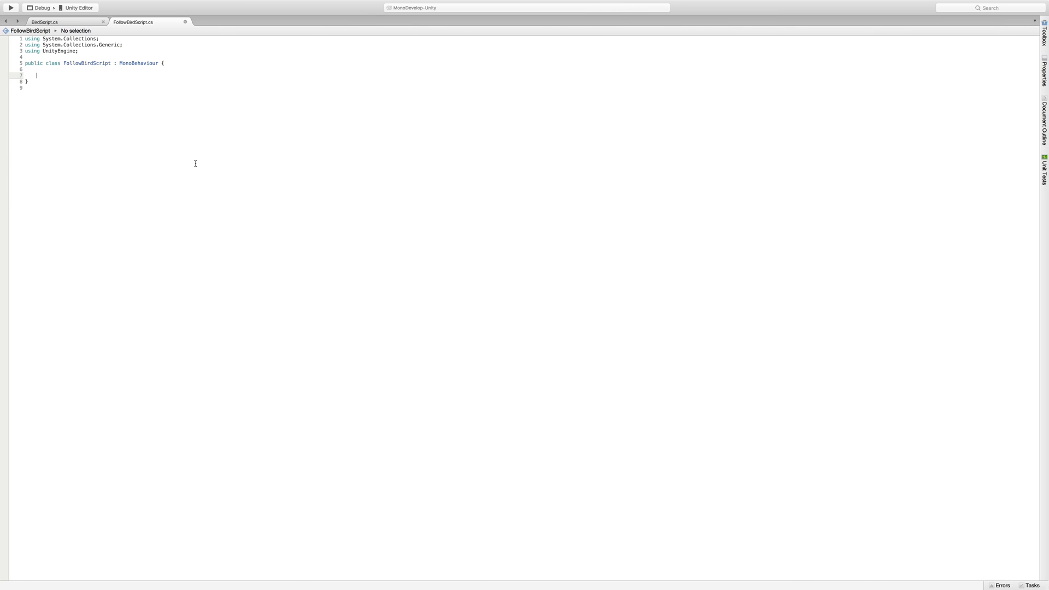
type("private BirdScript bird;  \t// Use this for initialization \tvoid Start() \t{ \t\tbird = FindObjectOfType<BirdScript>(); \t}  \t// Update is called once per frame \tvoid FixedUpdate() \t{ \t\t// Move the Camera when the Bird moves \t\tVector3 pos = transform.position; \t\tpos.x = bird.transform.position.x; \t\ttransform.position = pos; \t}")
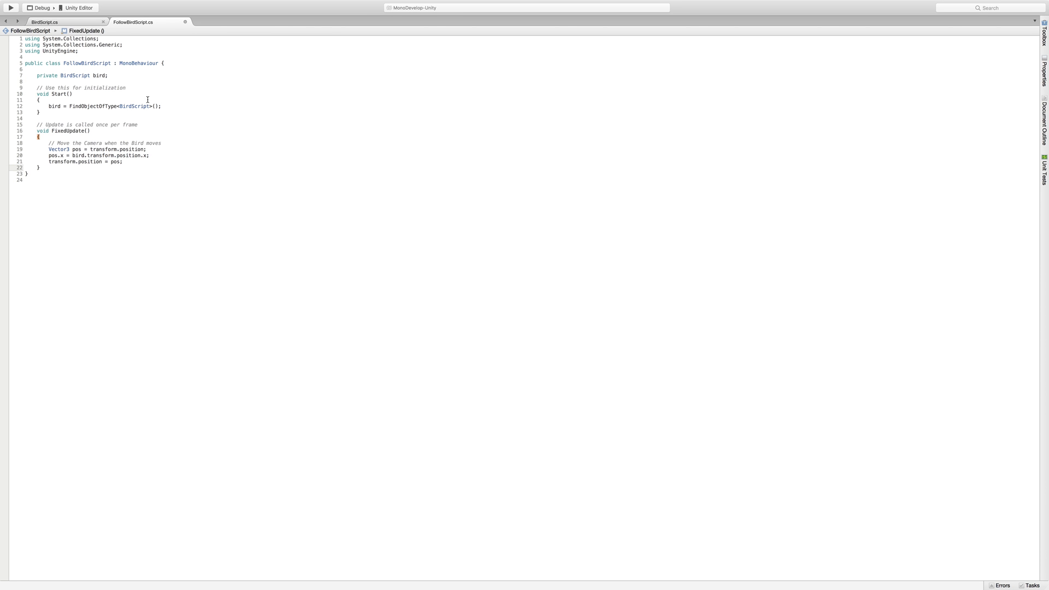
Step: Switch back to the Unity editor and select the bird_0 object in the scene
left_click(102, 75)
left_click(102, 73)
key("super+Tab")
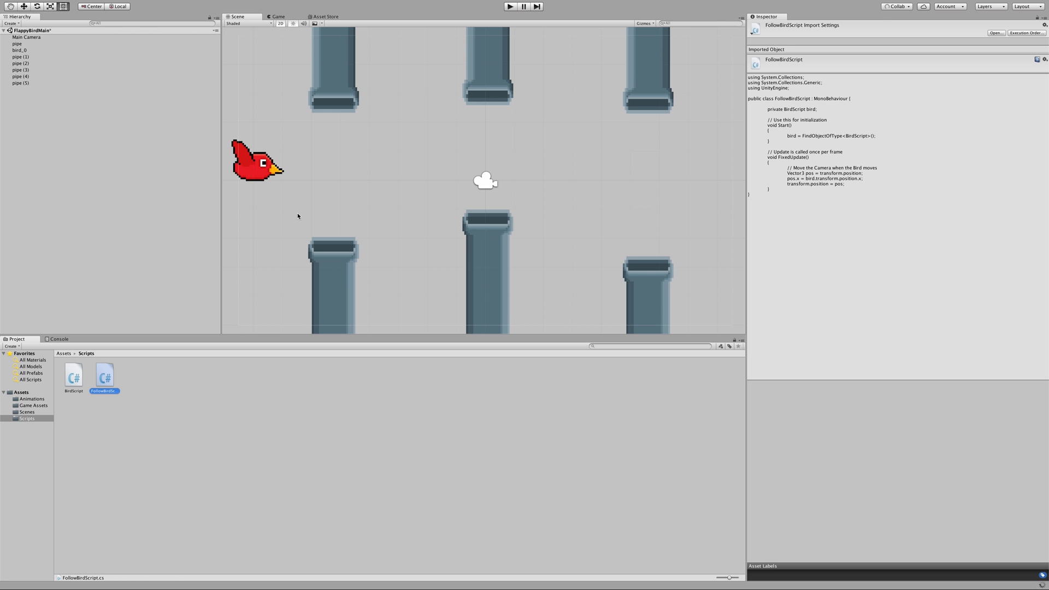
left_click(831, 122)
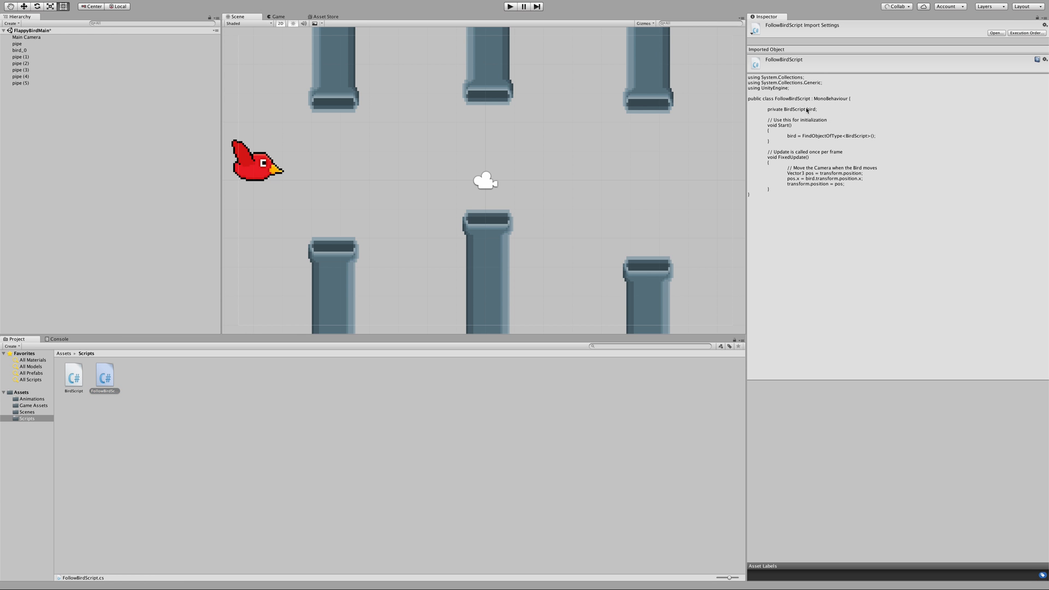
left_click(236, 170)
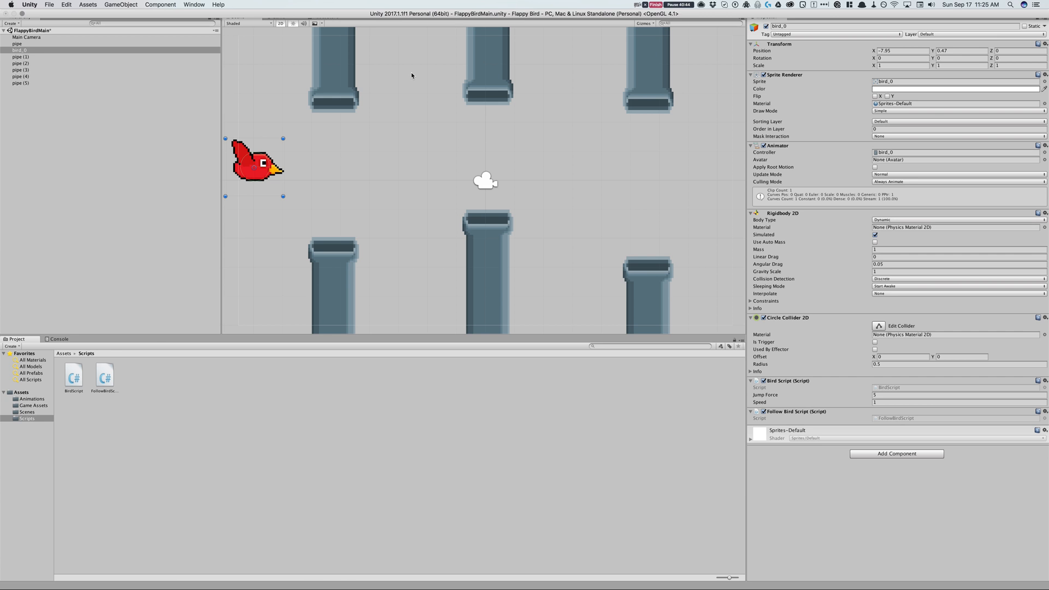
Step: Play-test FollowBirdScript on bird_0 by flapping the bird past the pipes, and stop play mode
left_click(510, 7)
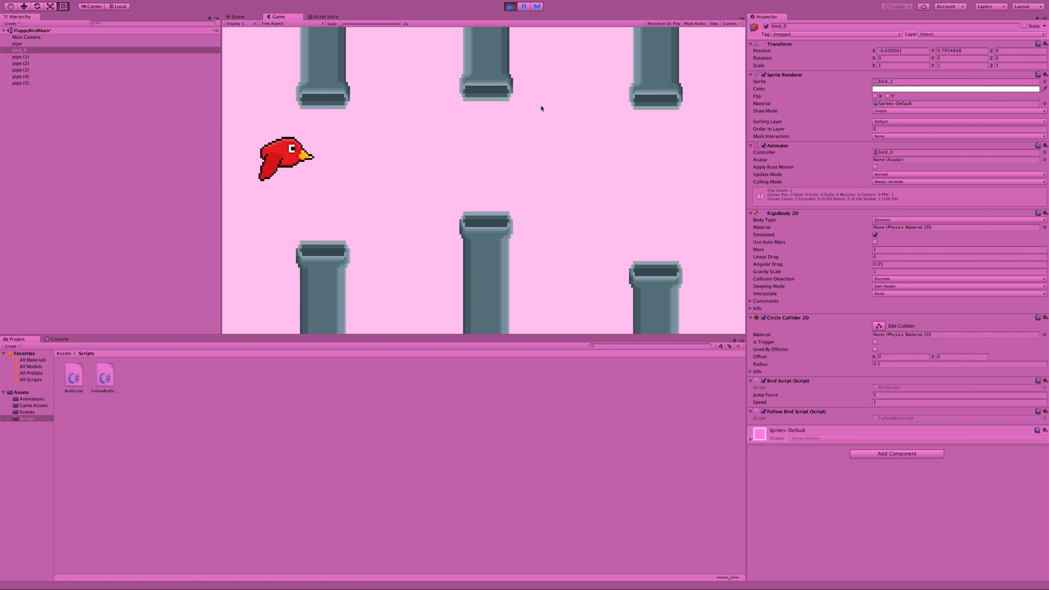
key("space")
key("space")
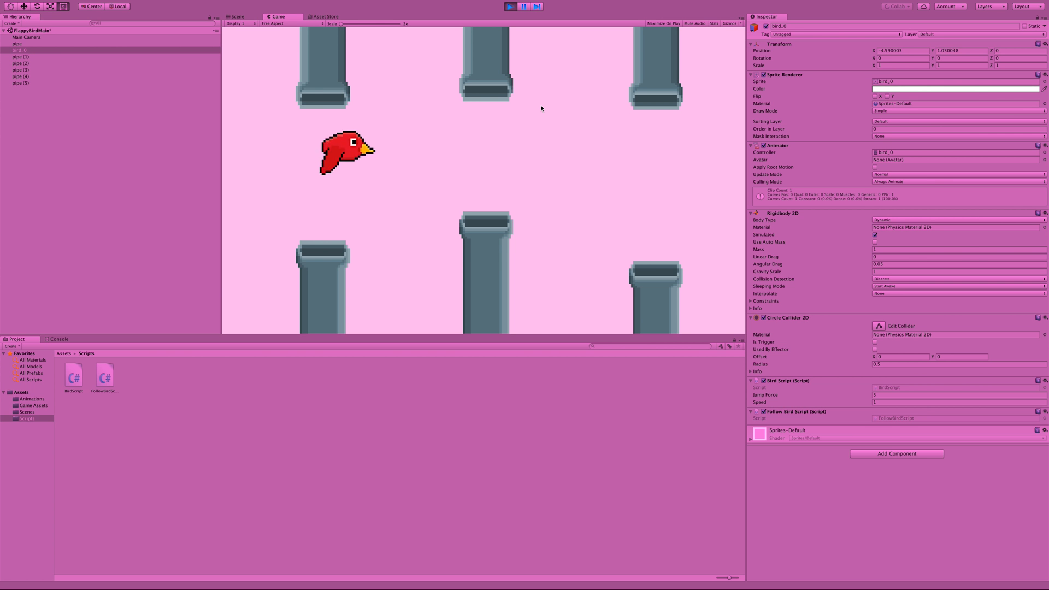
key("space")
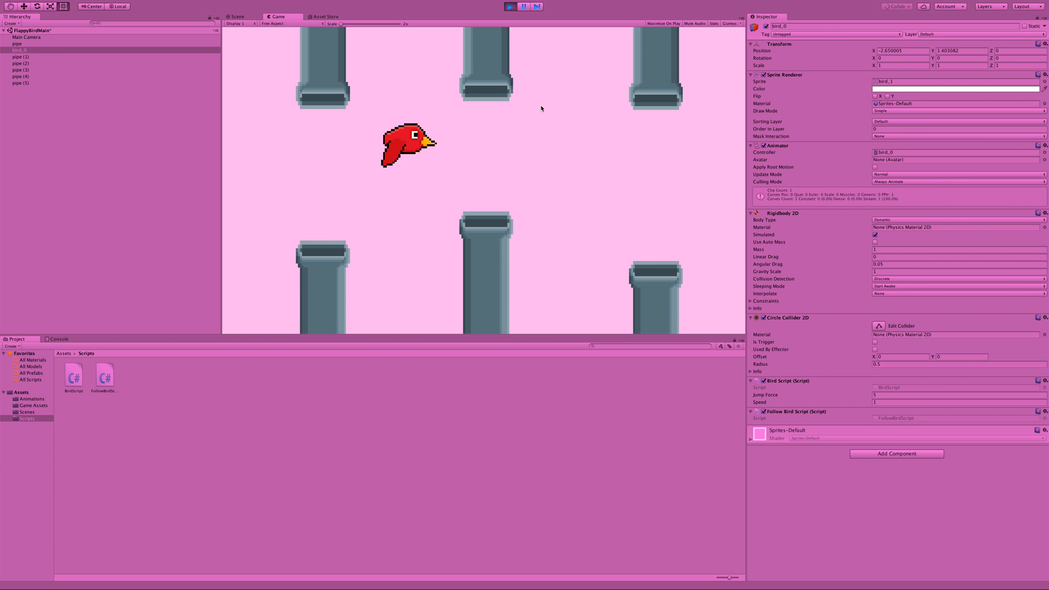
key("space")
key("space")
key("space")
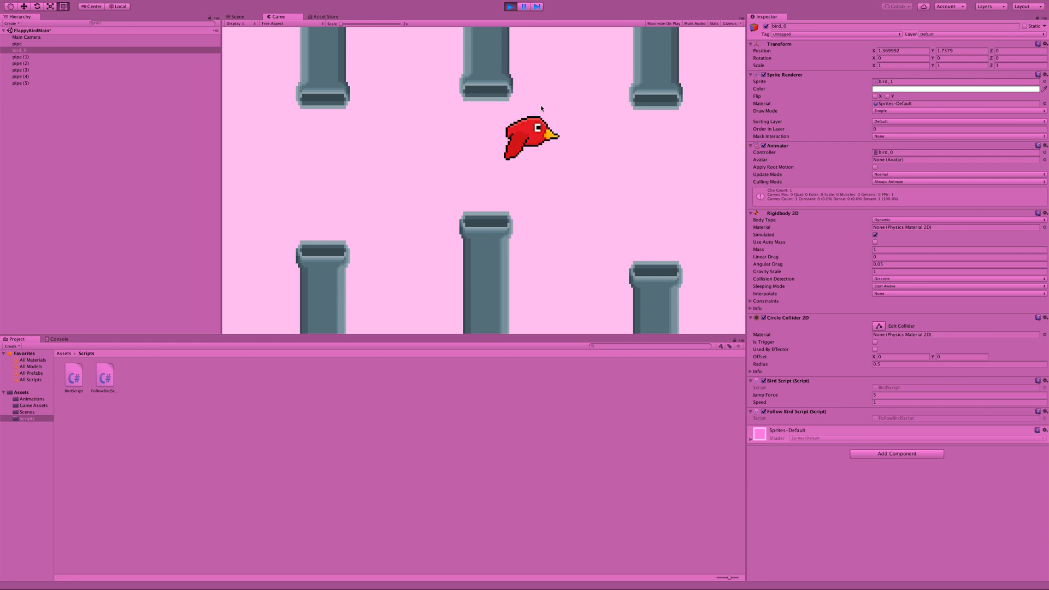
key("space")
key("space")
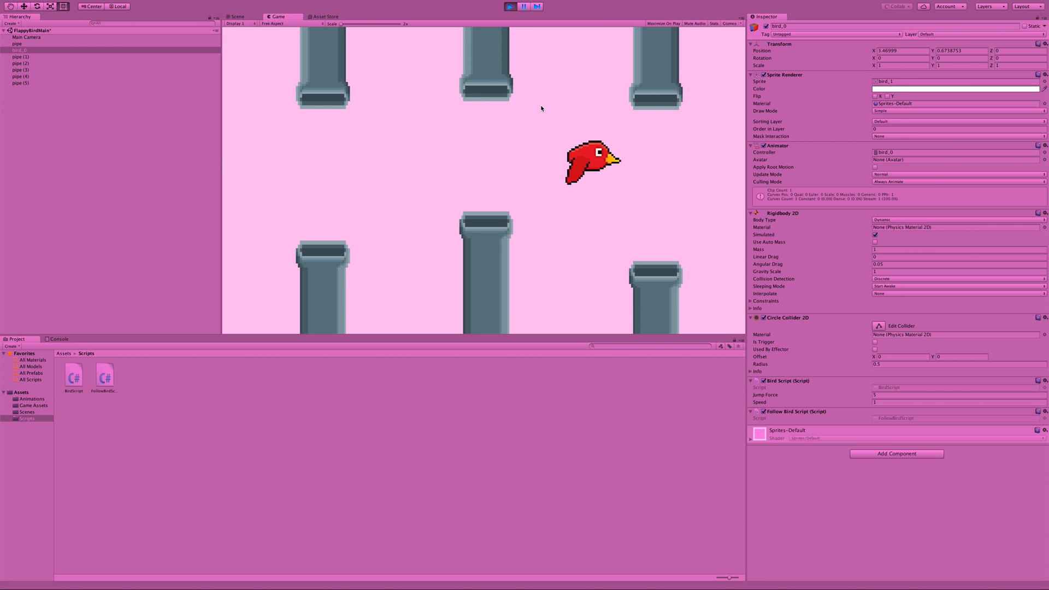
key("space")
key("space")
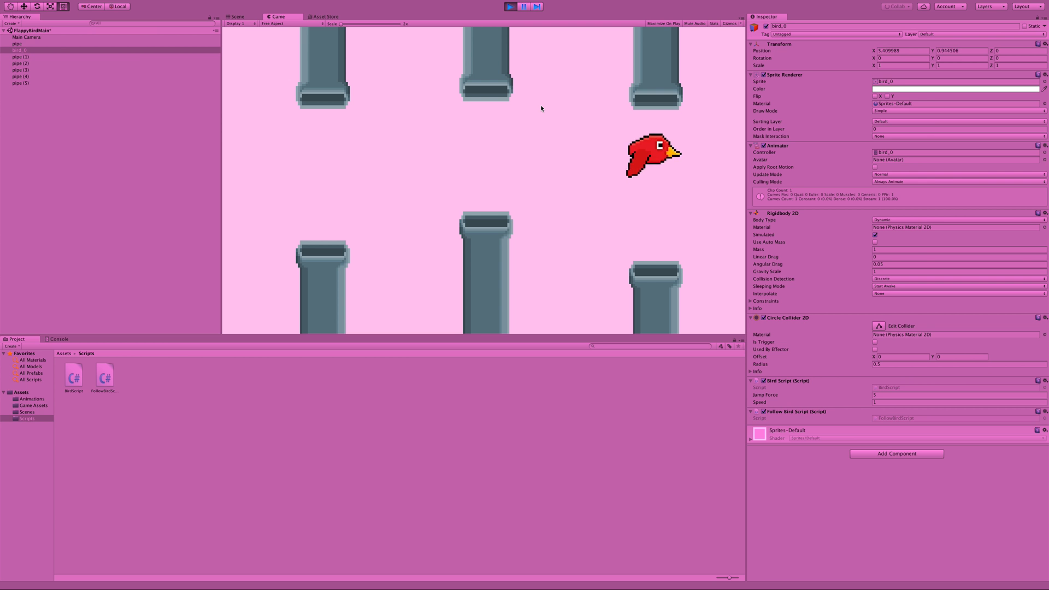
key("space")
key("space")
key("space")
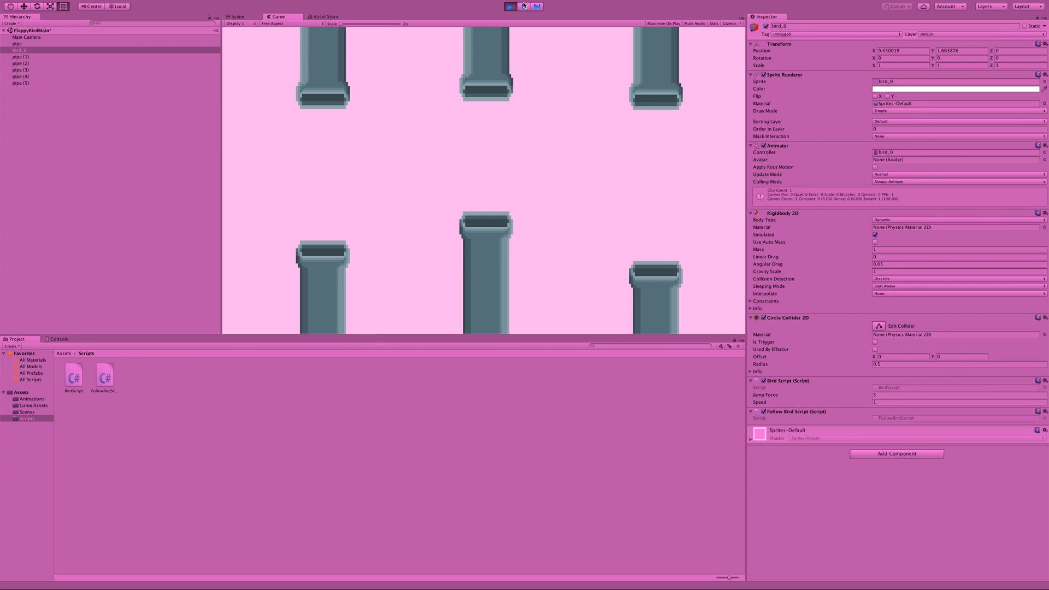
left_click(511, 6)
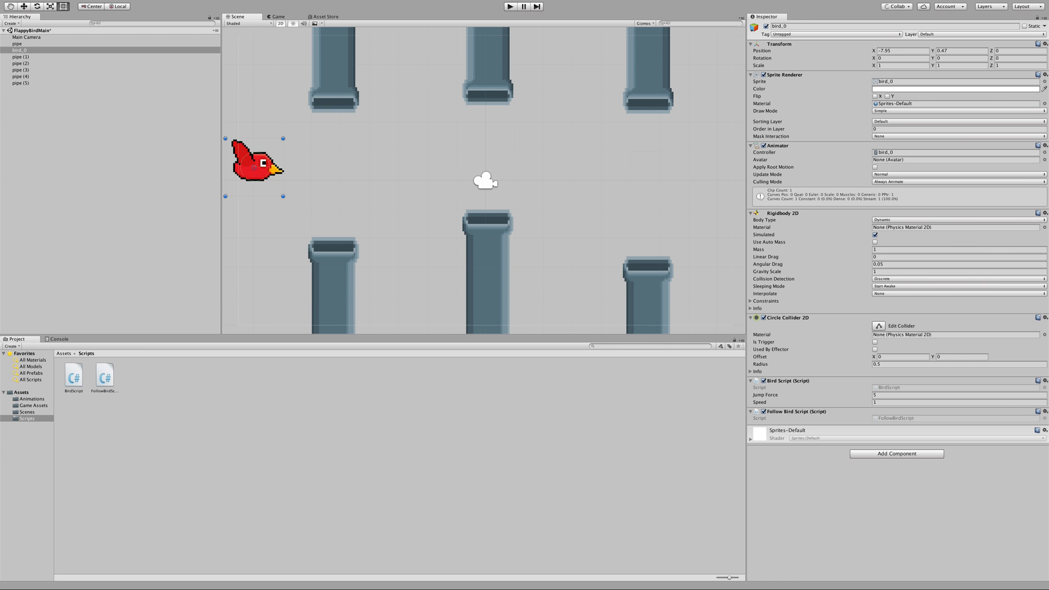
Step: Remove the Follow Bird Script component from the bird_0 object
scroll(484, 180, "down", 2)
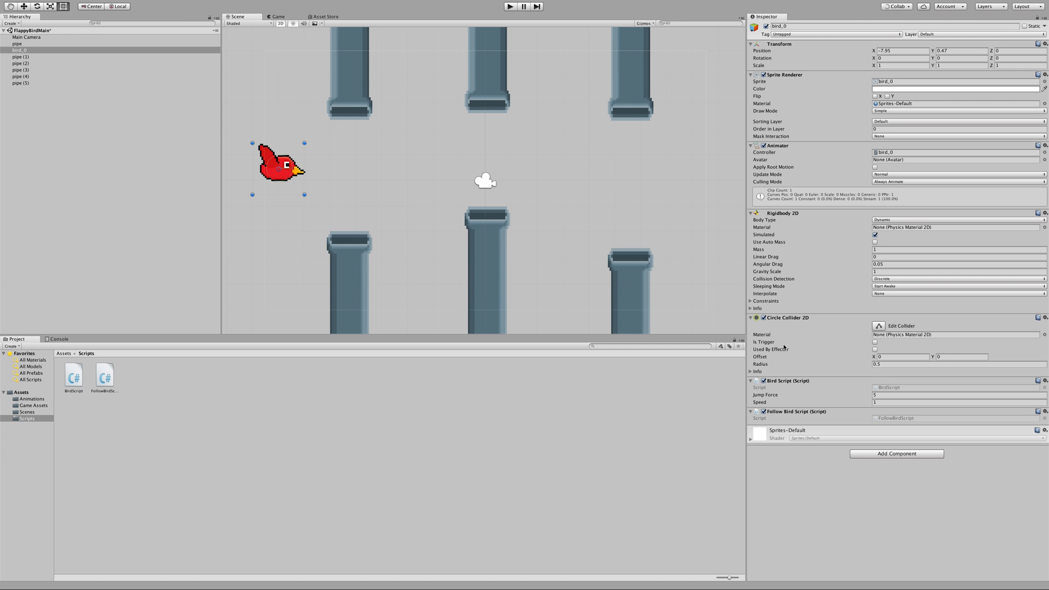
left_click(830, 414)
left_click(707, 424)
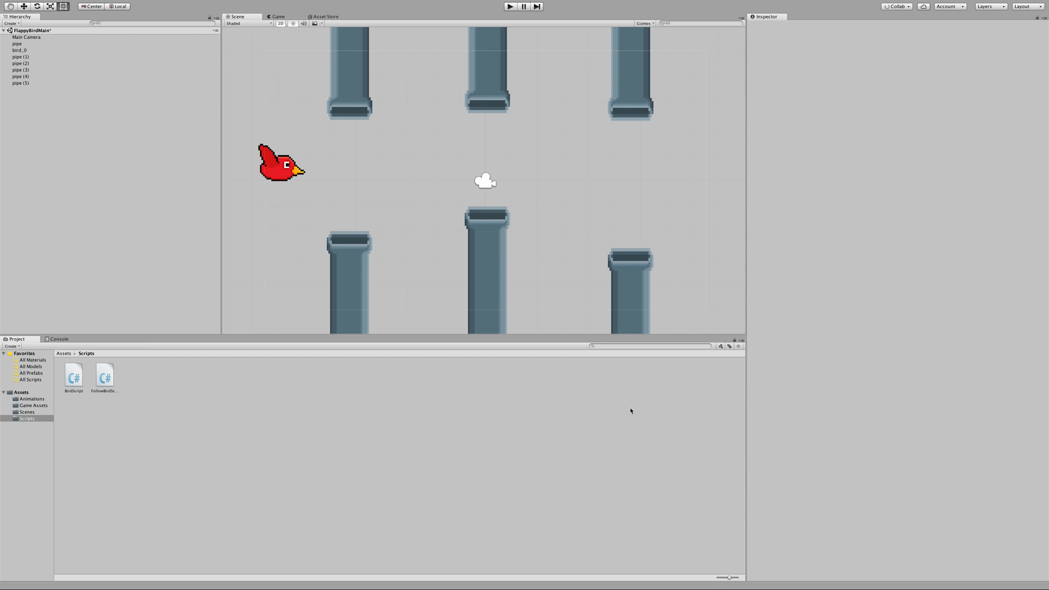
left_click(274, 184)
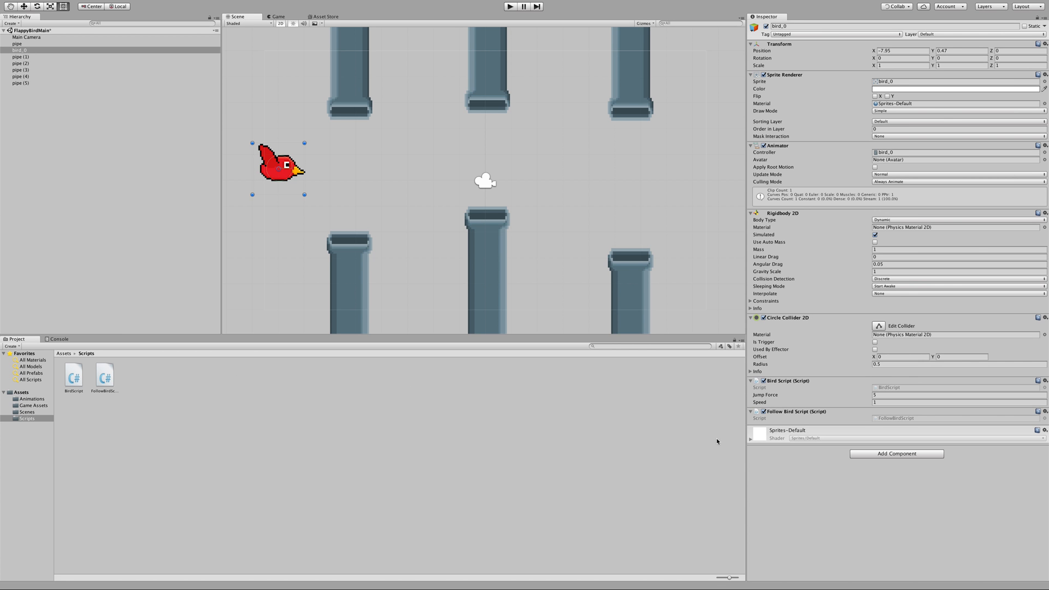
left_click(753, 414)
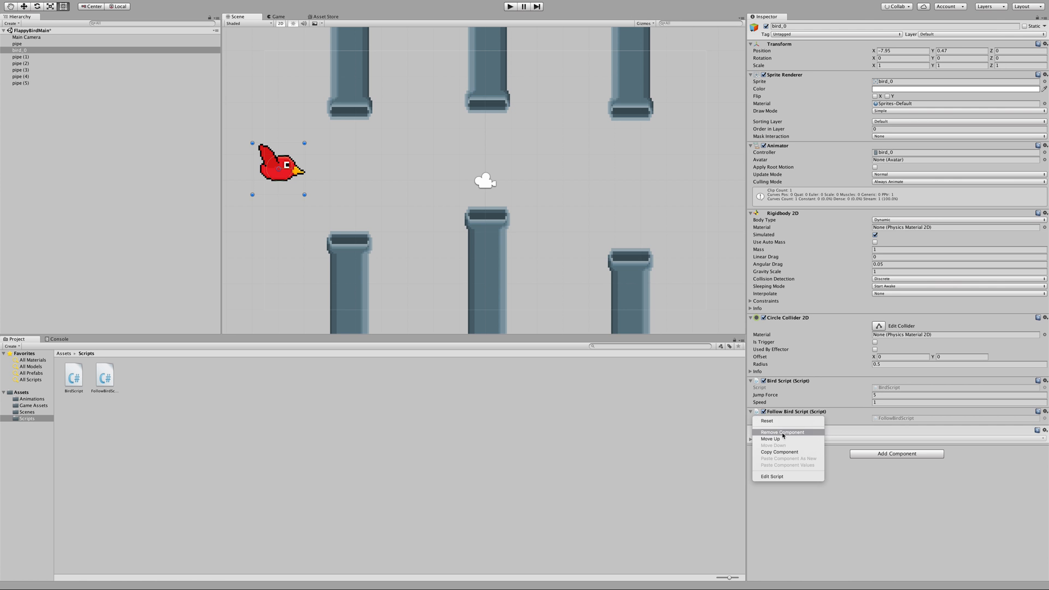
left_click(790, 433)
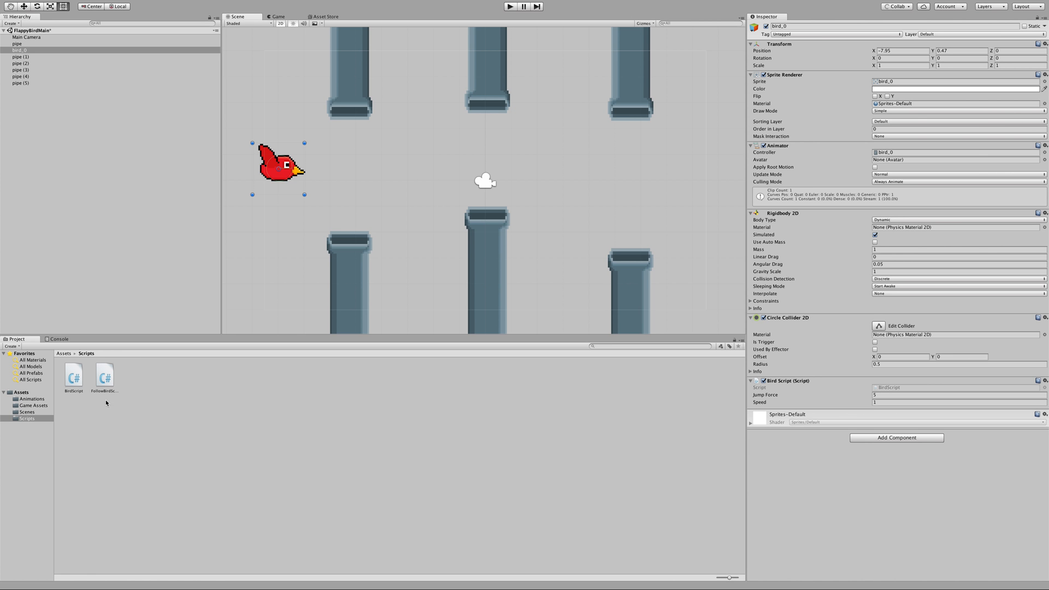
Step: Attach FollowBirdScript from the Scripts folder to the Main Camera, and compare its components with those of bird_0
left_click(79, 379)
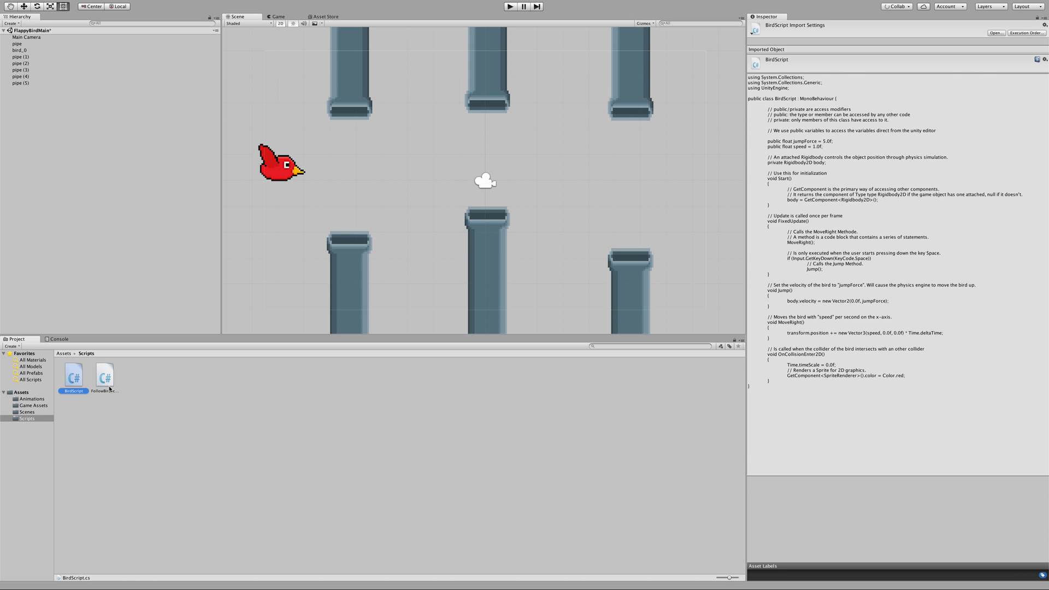
left_click(106, 382)
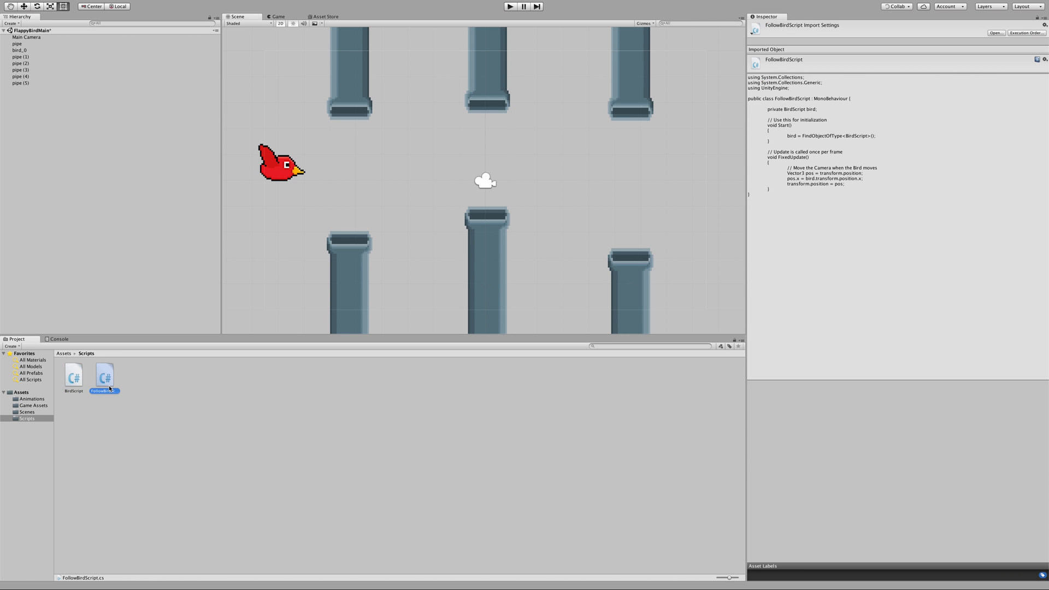
left_click(40, 37)
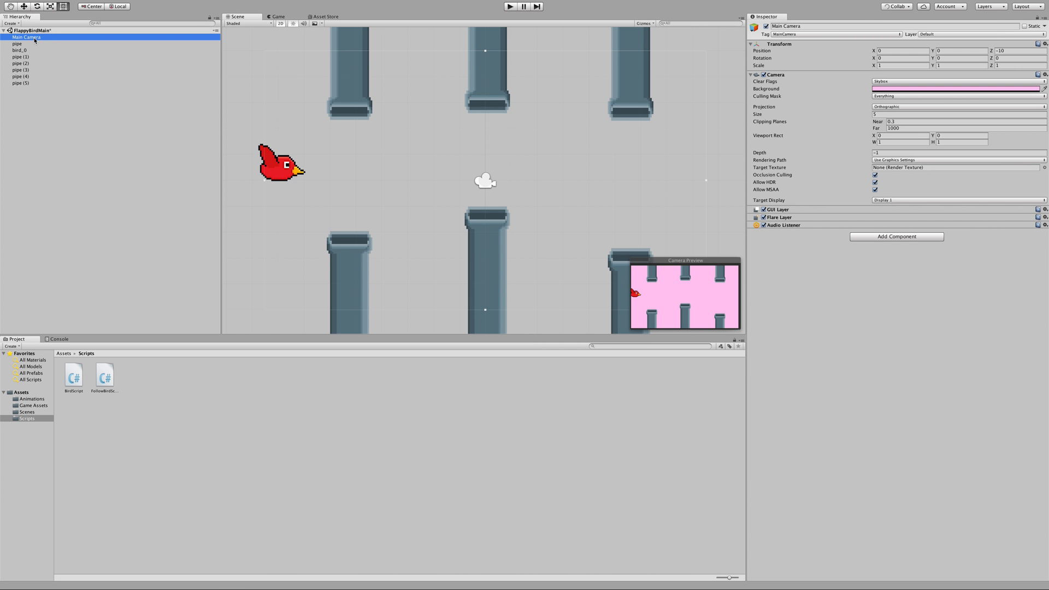
left_click_drag(107, 381, 782, 270)
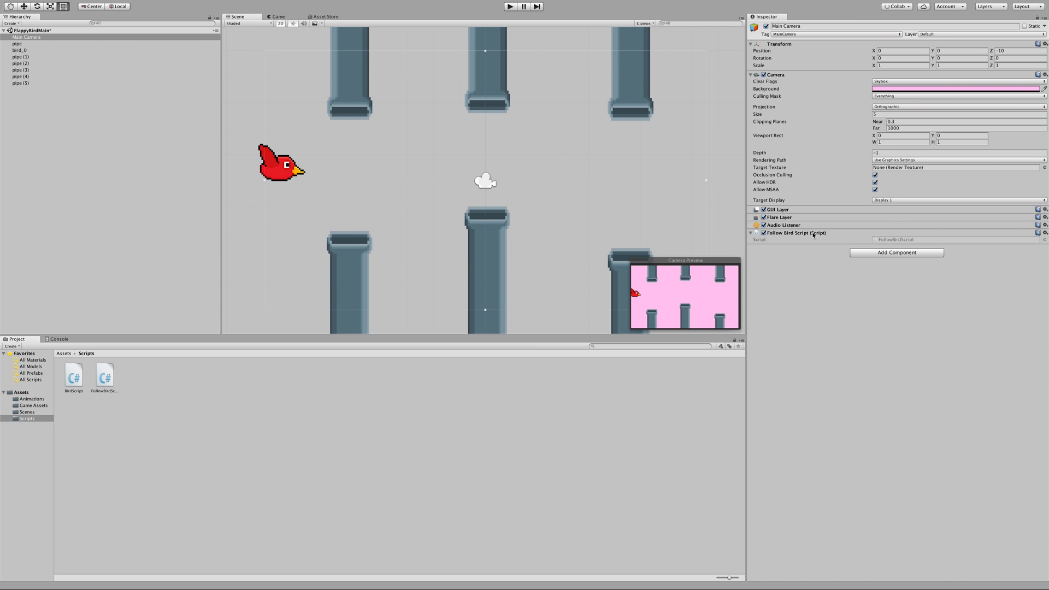
left_click(26, 51)
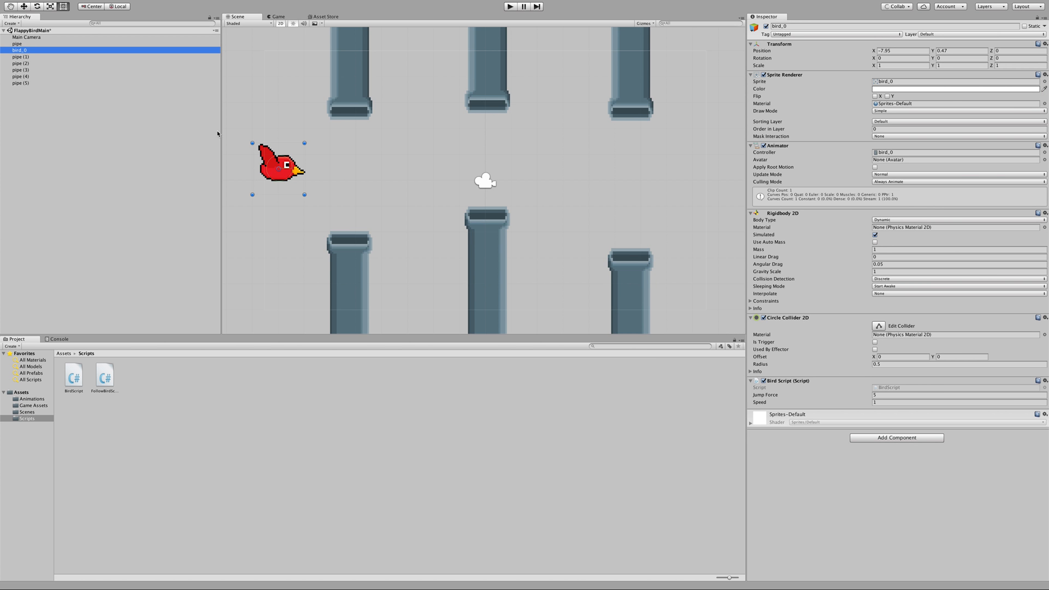
left_click(33, 38)
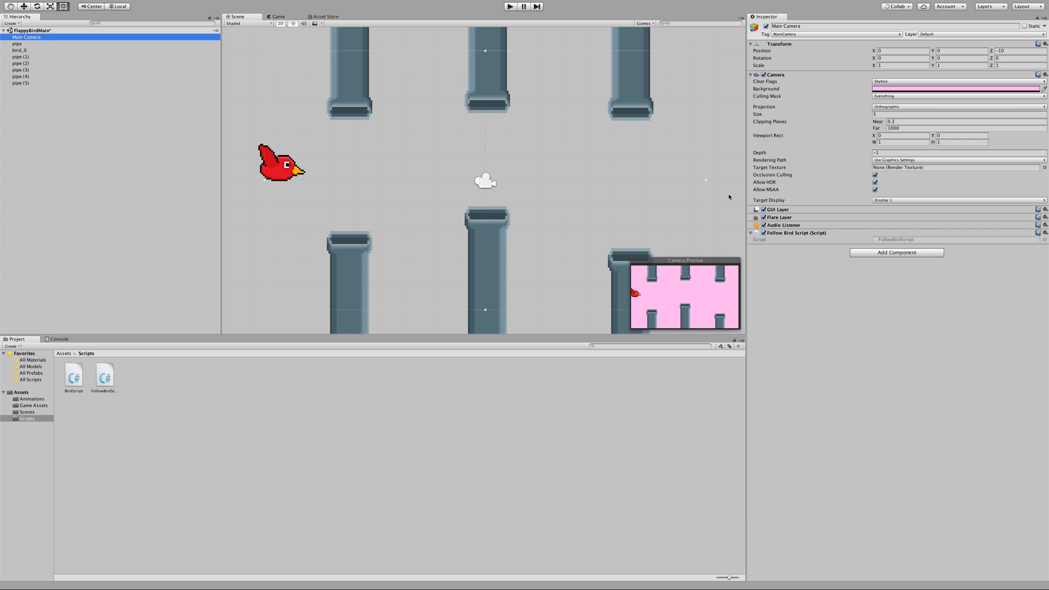
Step: Play-test the camera following the bird while flapping it through the pipe gaps, and stop play mode
left_click(510, 10)
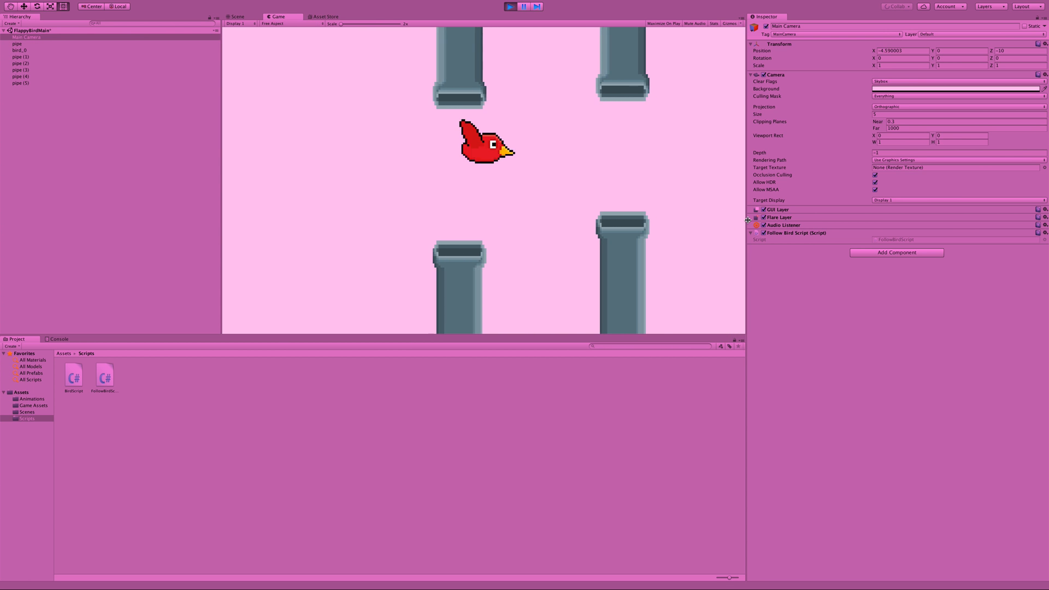
key("space")
key("space")
key("space")
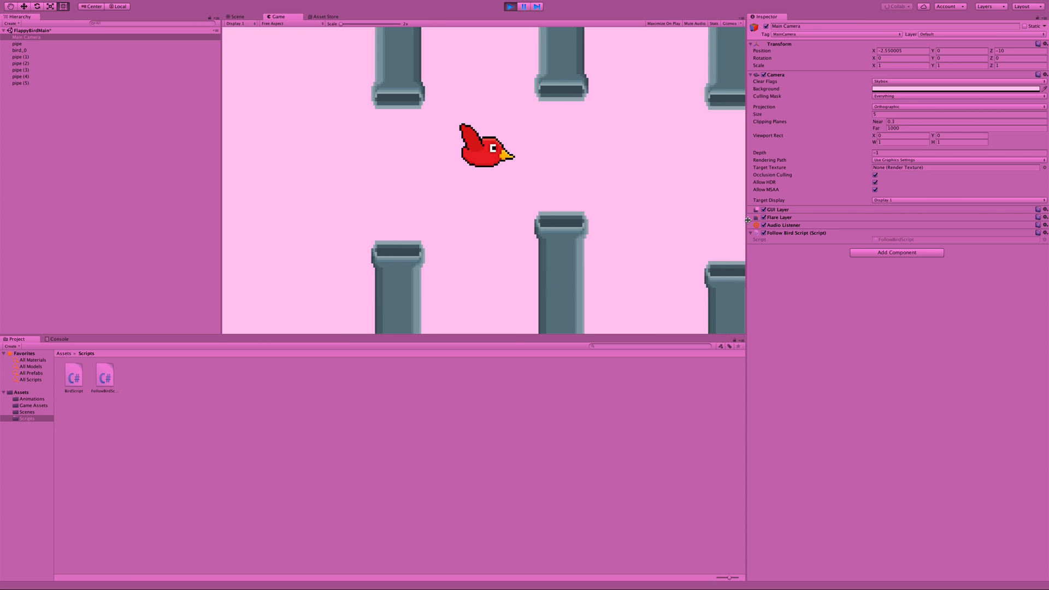
key("space")
key("space")
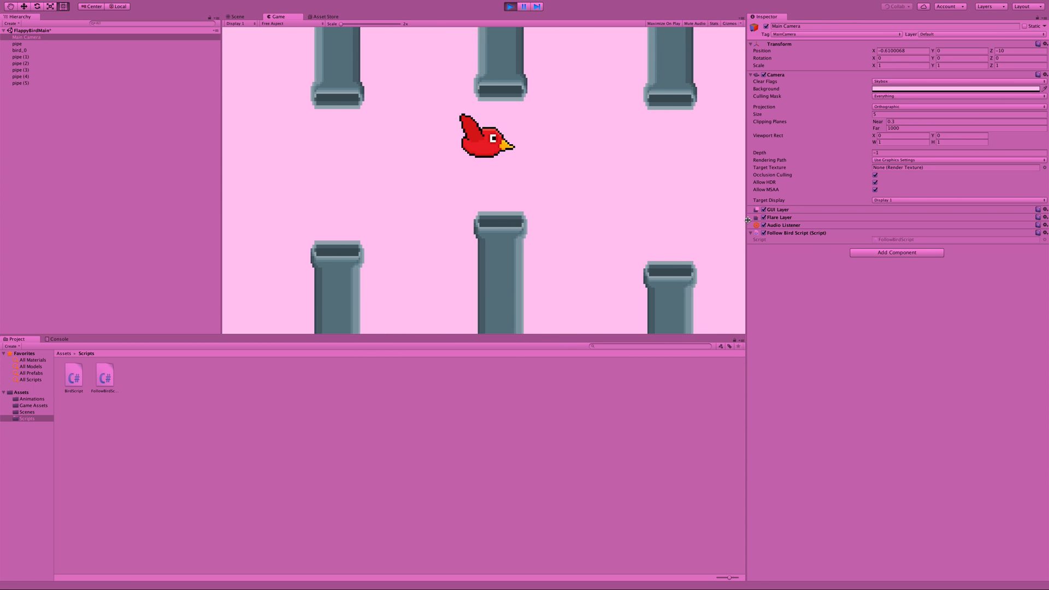
key("space")
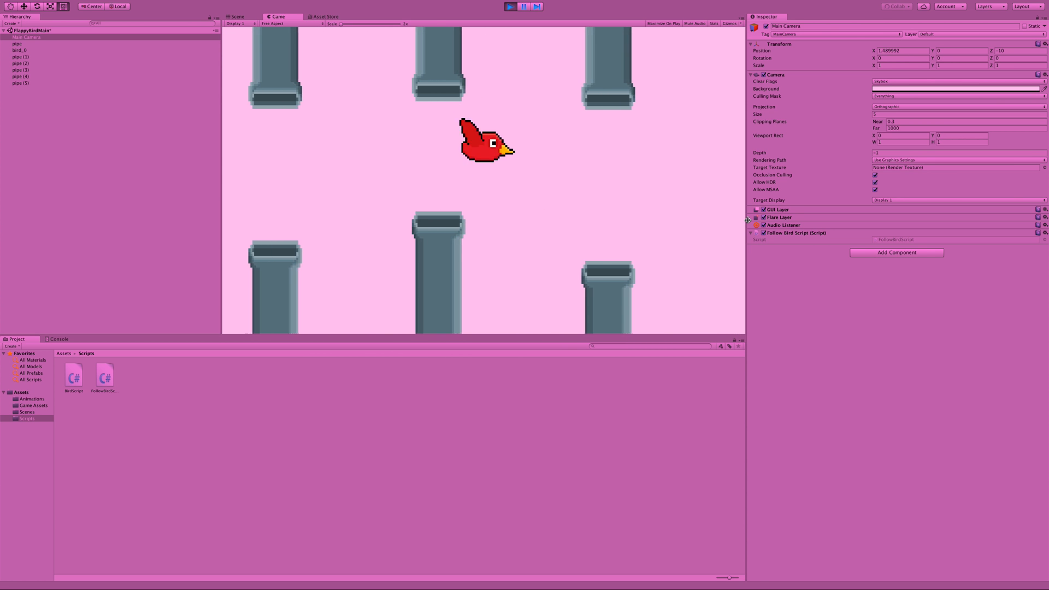
key("space")
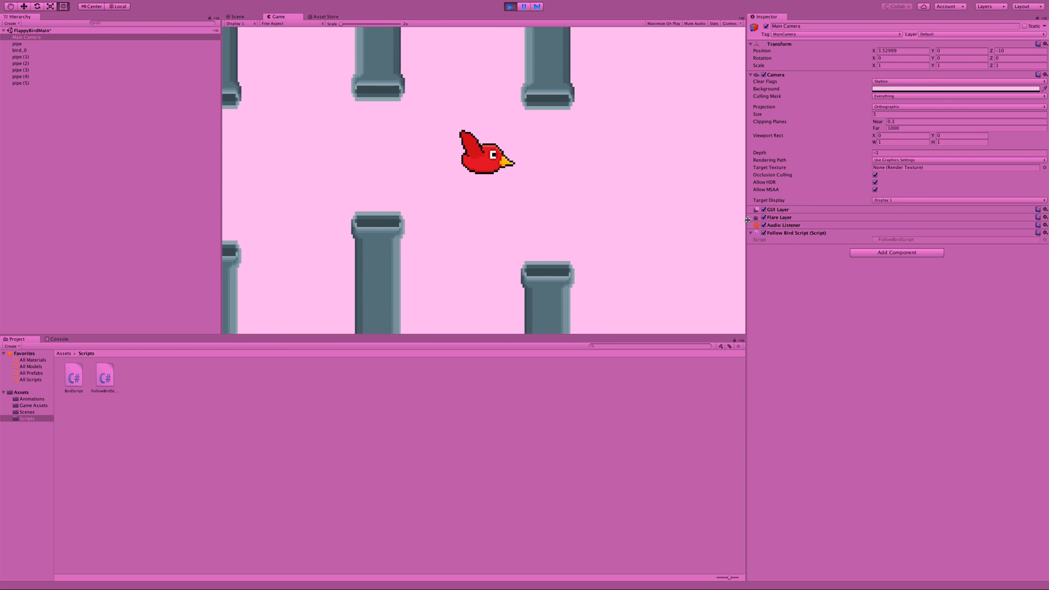
key("space")
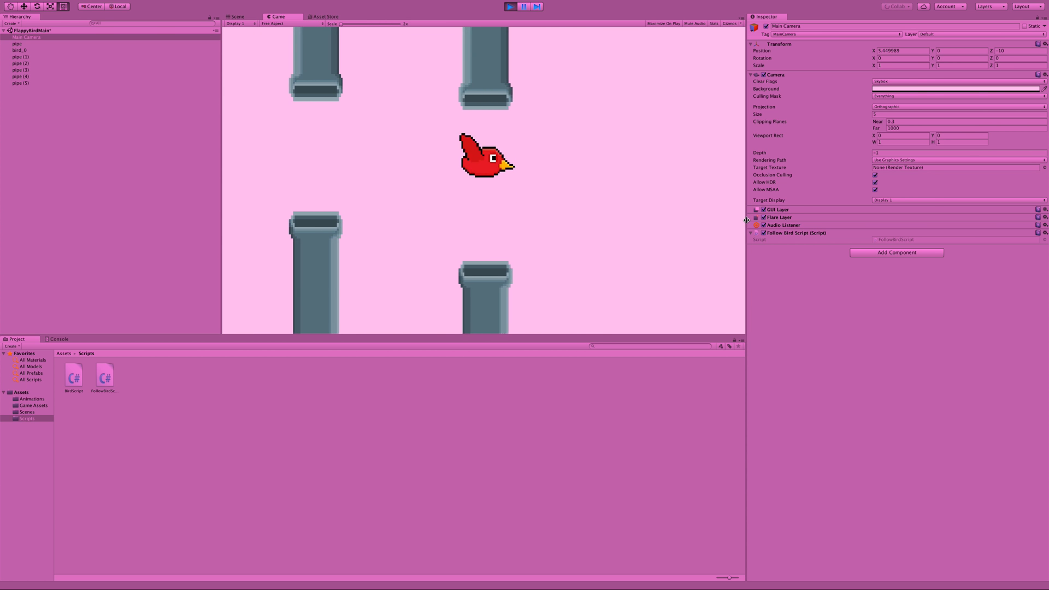
key("space")
key("space")
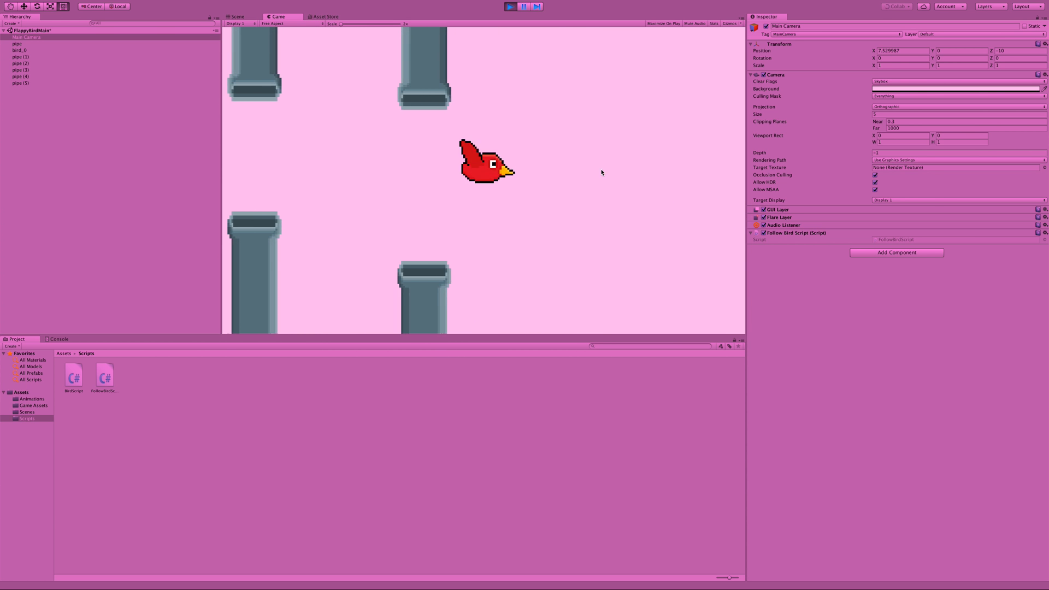
key("space")
key("space")
left_click(510, 6)
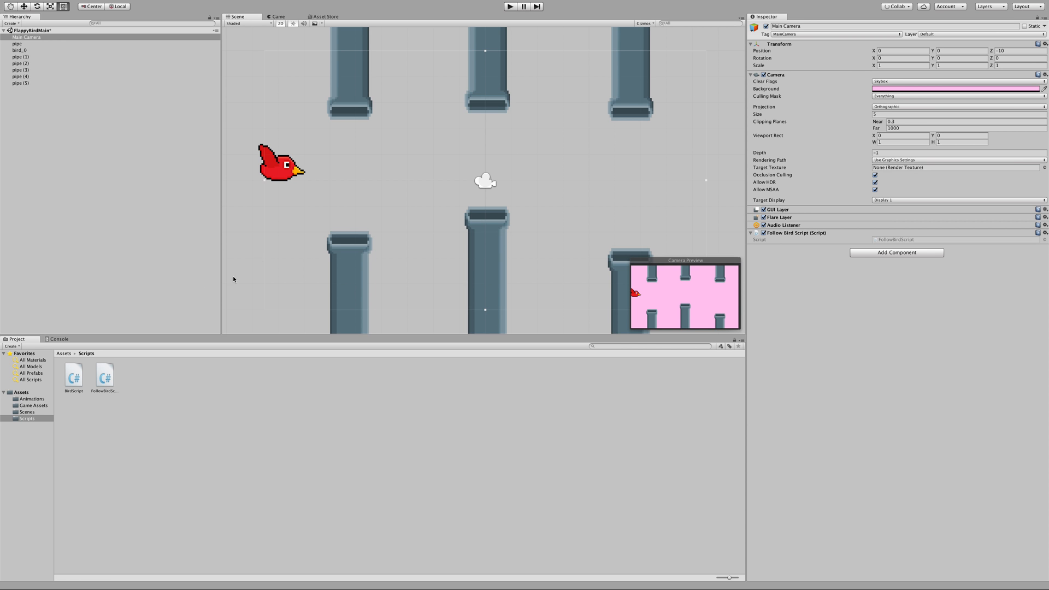
Step: Set the ground sprite in the Game Assets folder to 16 pixels per unit with the Full Rect mesh type
left_click(267, 257)
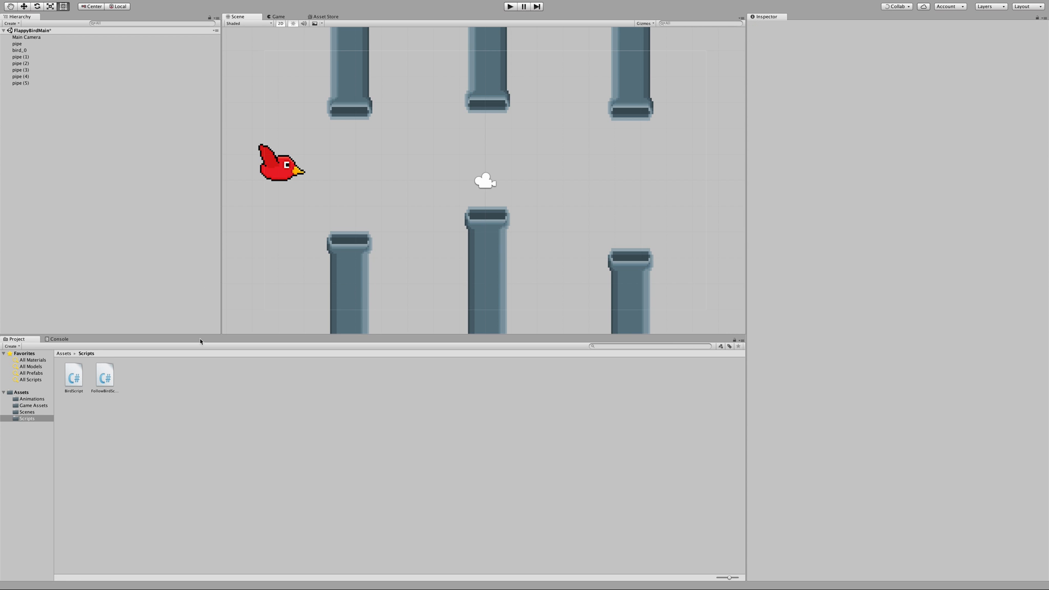
left_click(32, 406)
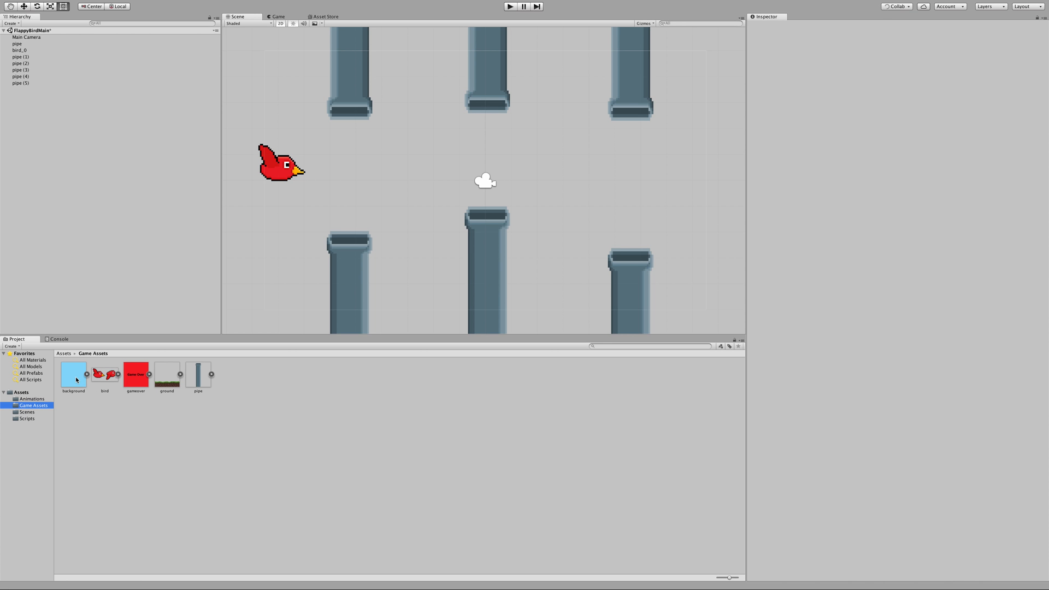
left_click(170, 378)
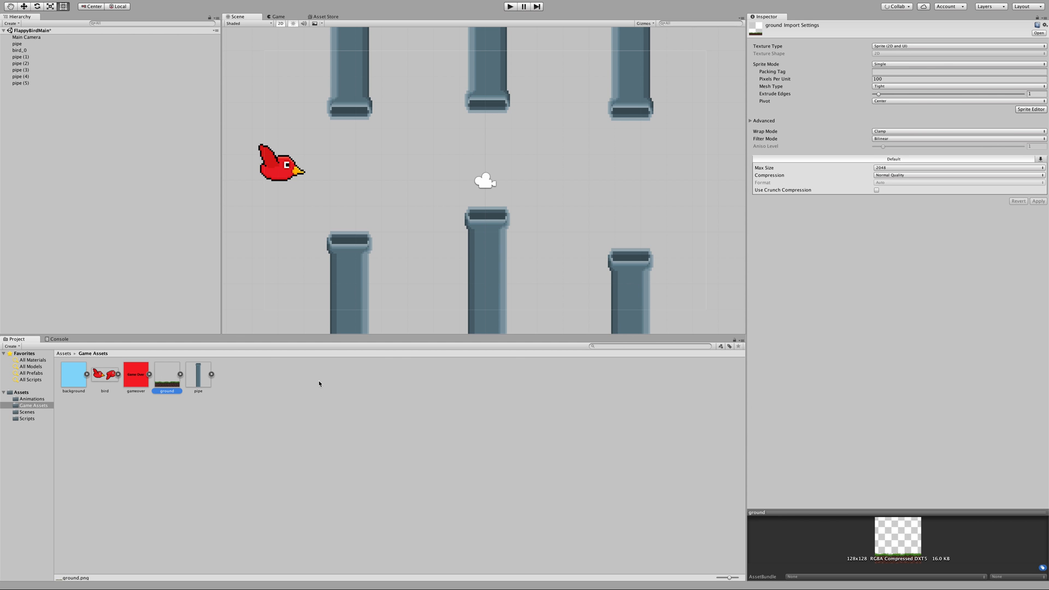
left_click(885, 79)
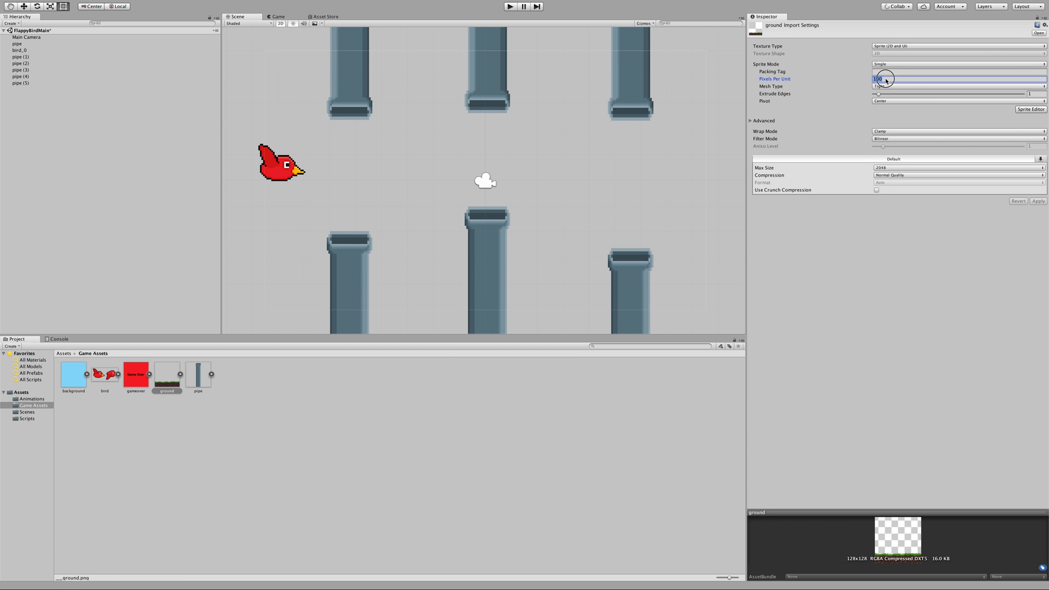
type("16")
left_click(891, 86)
left_click(891, 81)
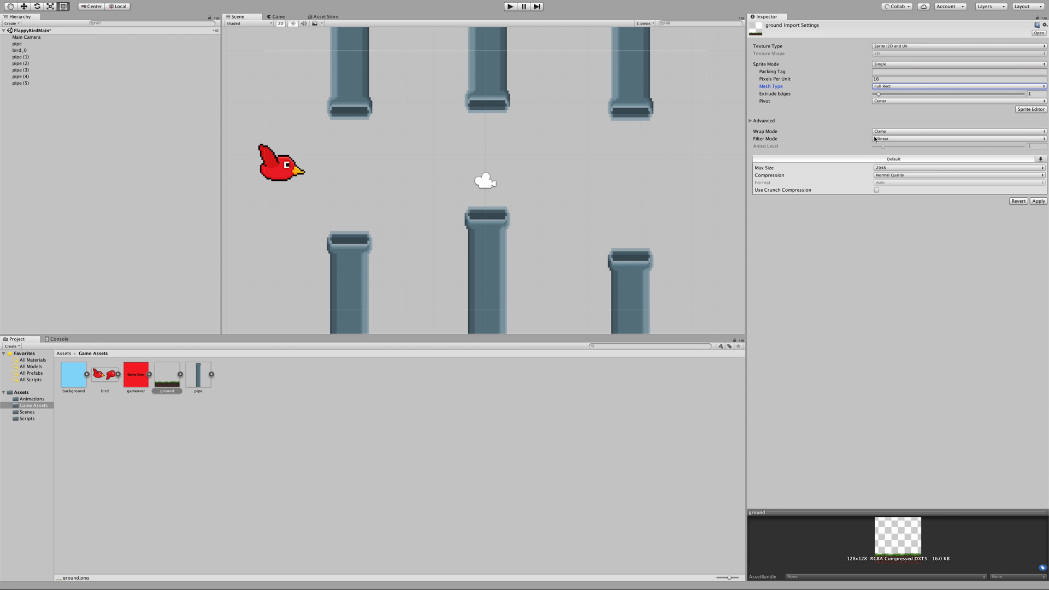
Step: Set the ground sprite's compression to None and filter mode to Point (no filter), applying the import settings while adding it to the scene
left_click(894, 174)
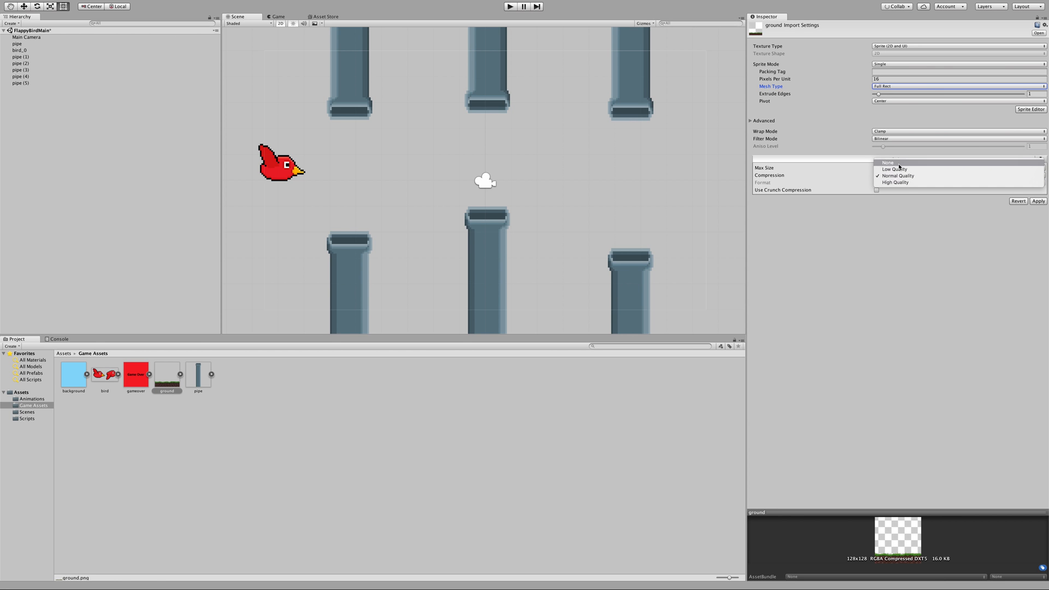
left_click(900, 163)
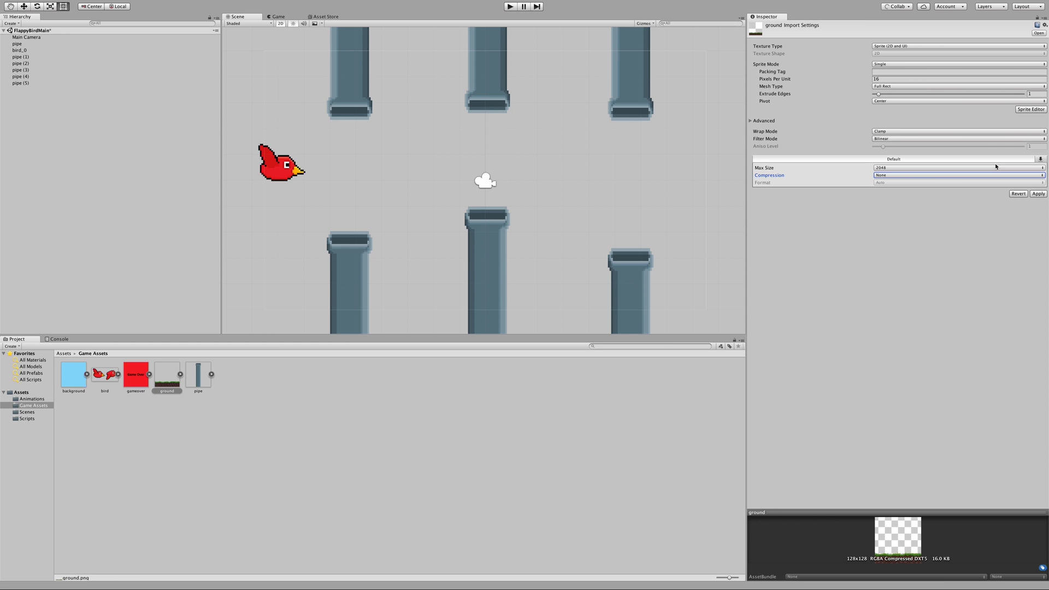
left_click(890, 138)
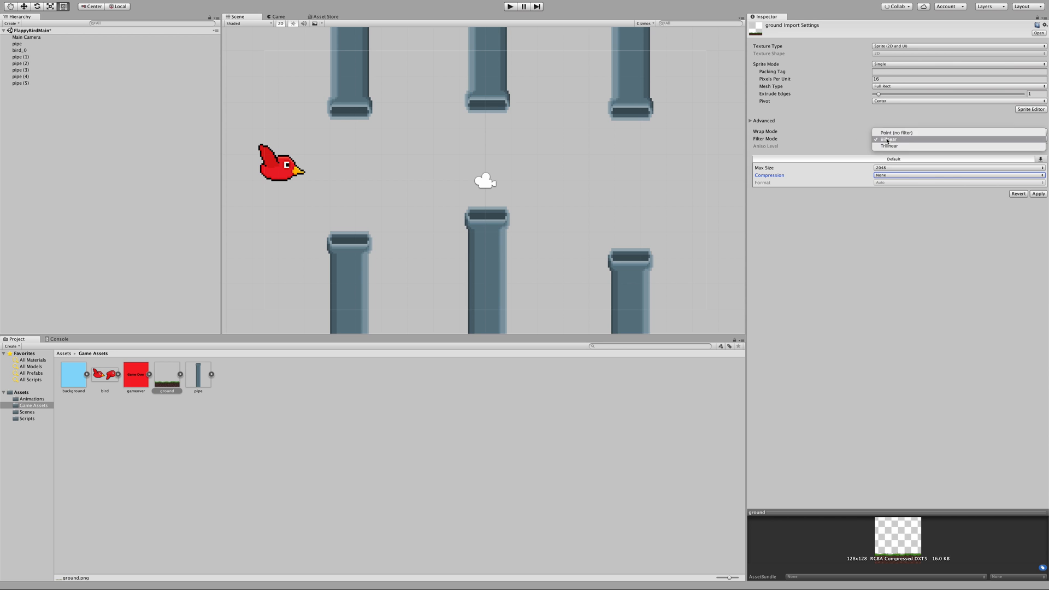
left_click(895, 132)
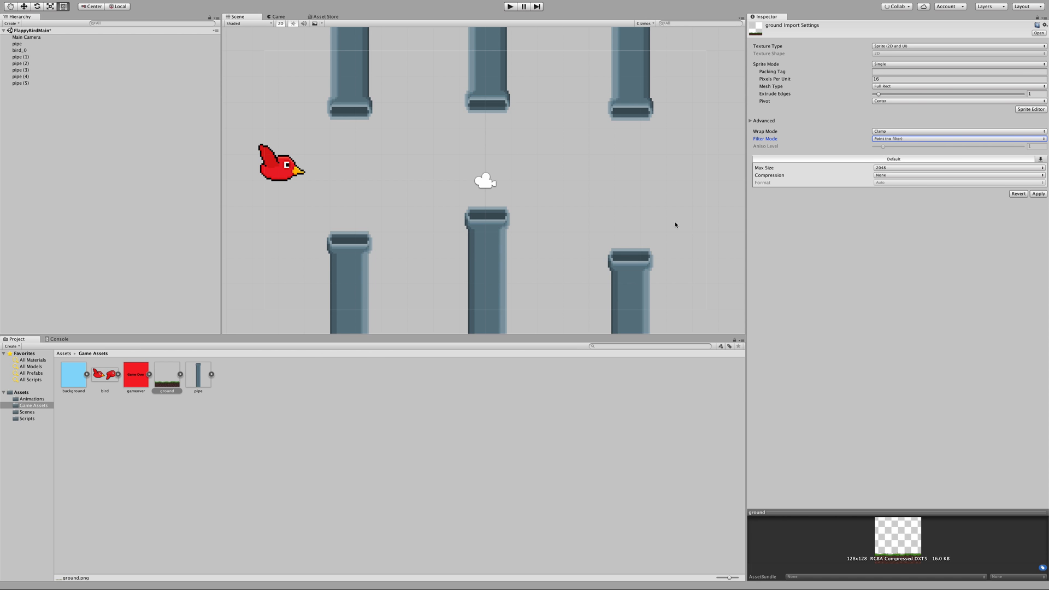
left_click_drag(165, 381, 289, 296)
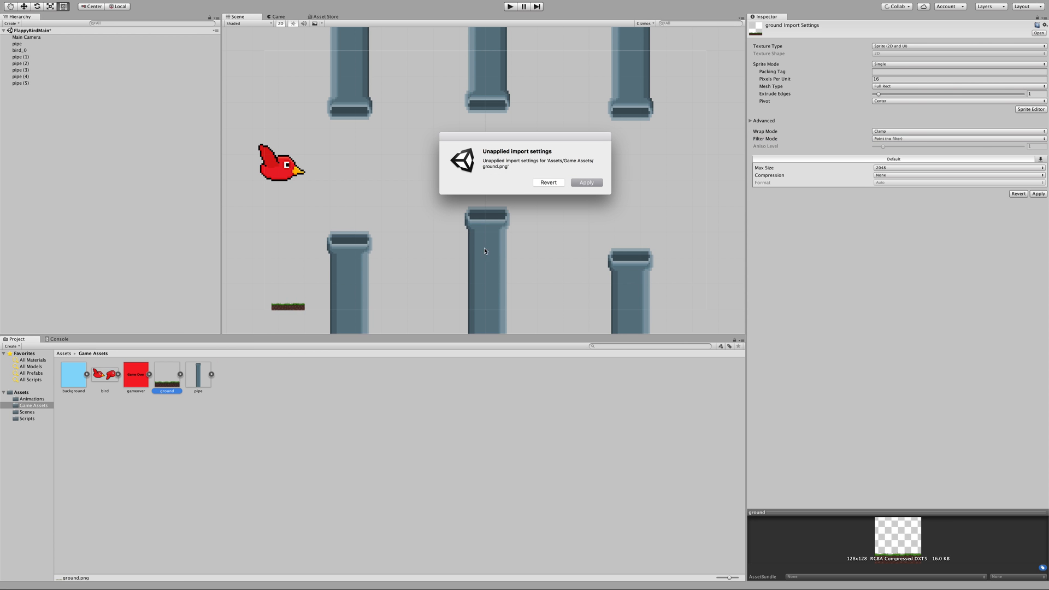
left_click(585, 182)
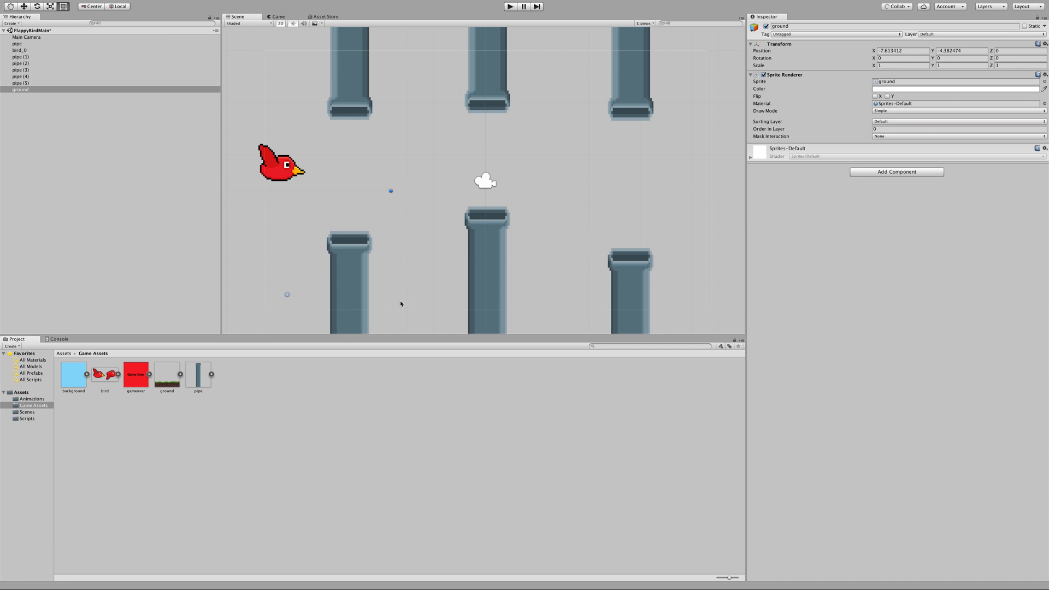
Step: Place a second ground sprite in the scene behind the lower pipes, at about X -4.48, Y -0.97
left_click(174, 376)
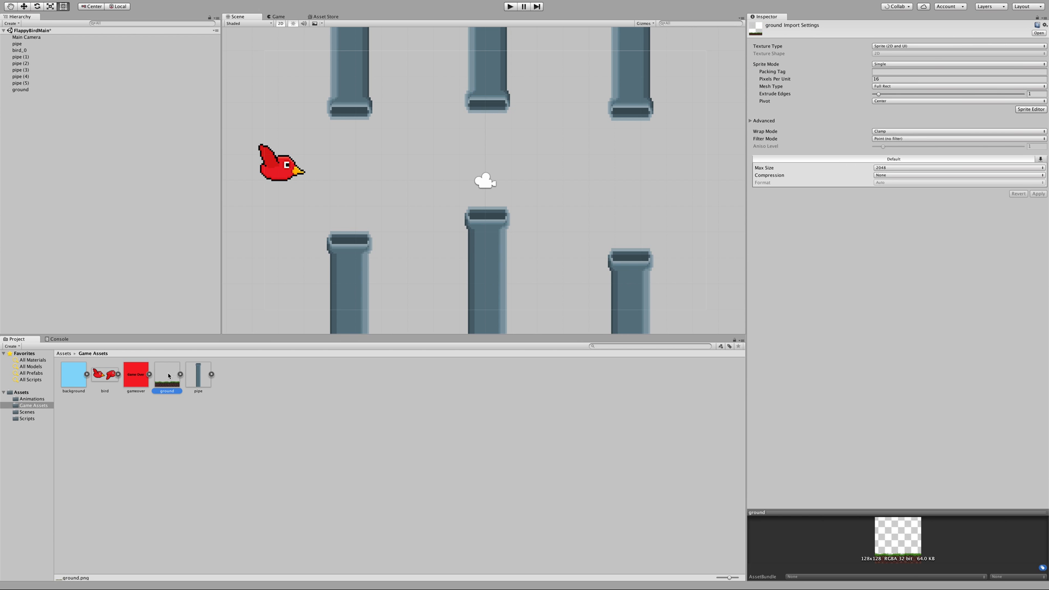
left_click_drag(170, 371, 404, 206)
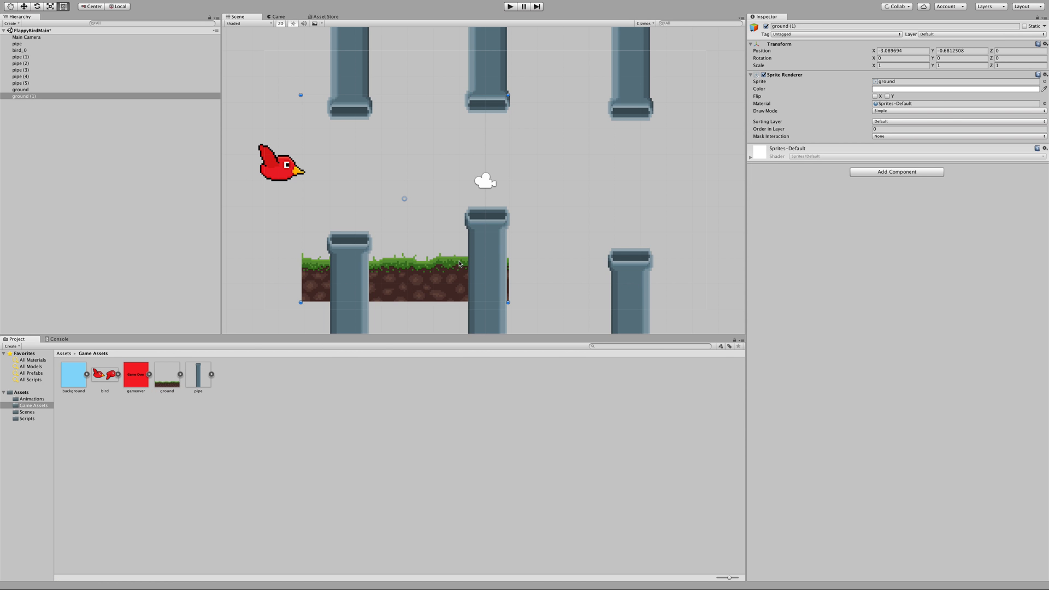
left_click_drag(445, 276, 401, 284)
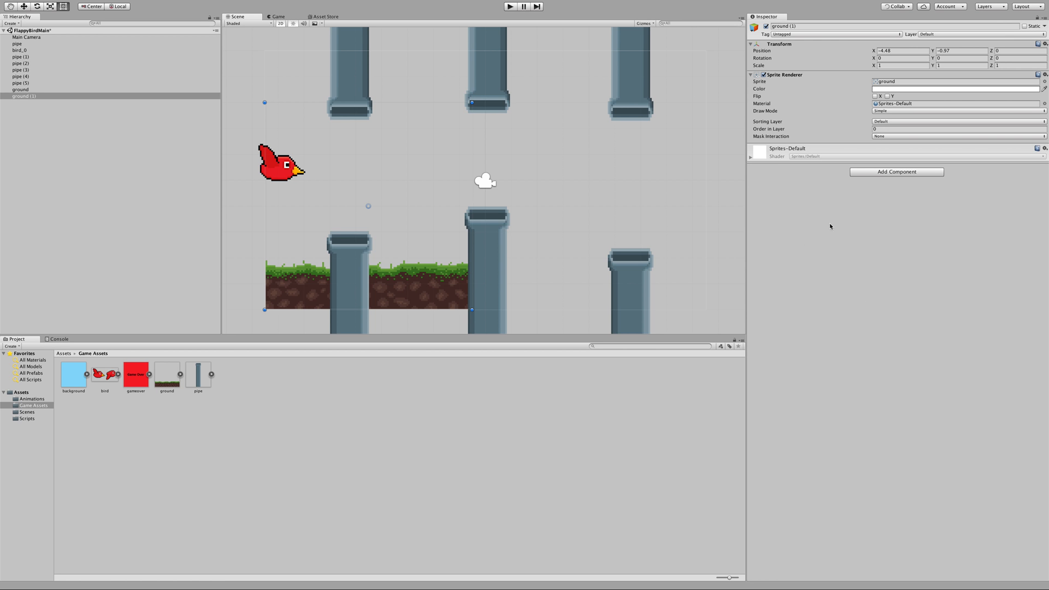
Step: Add a Box Collider 2D component to the second ground object
left_click(869, 173)
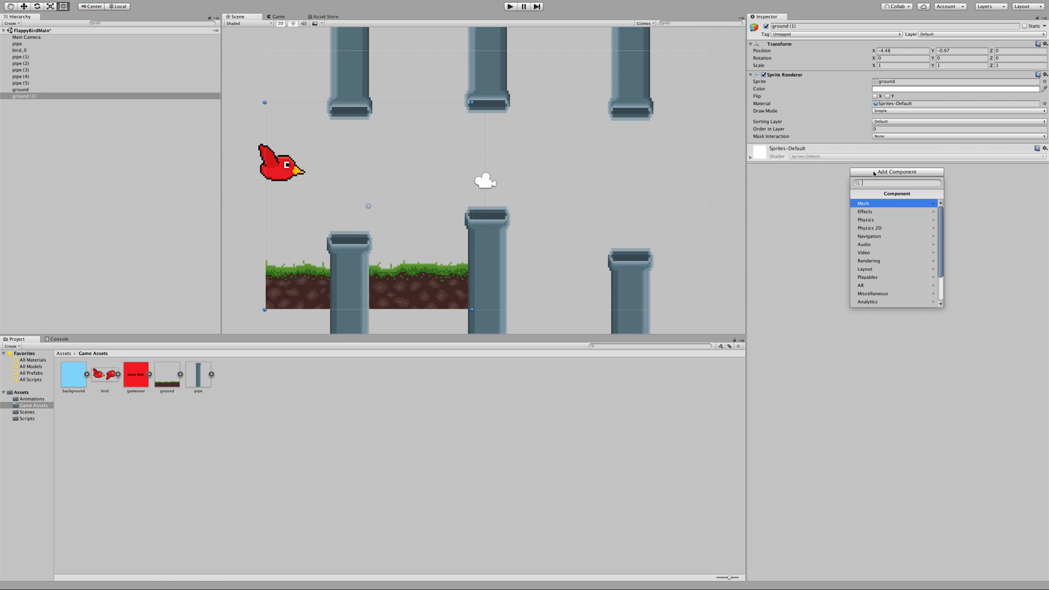
left_click(873, 228)
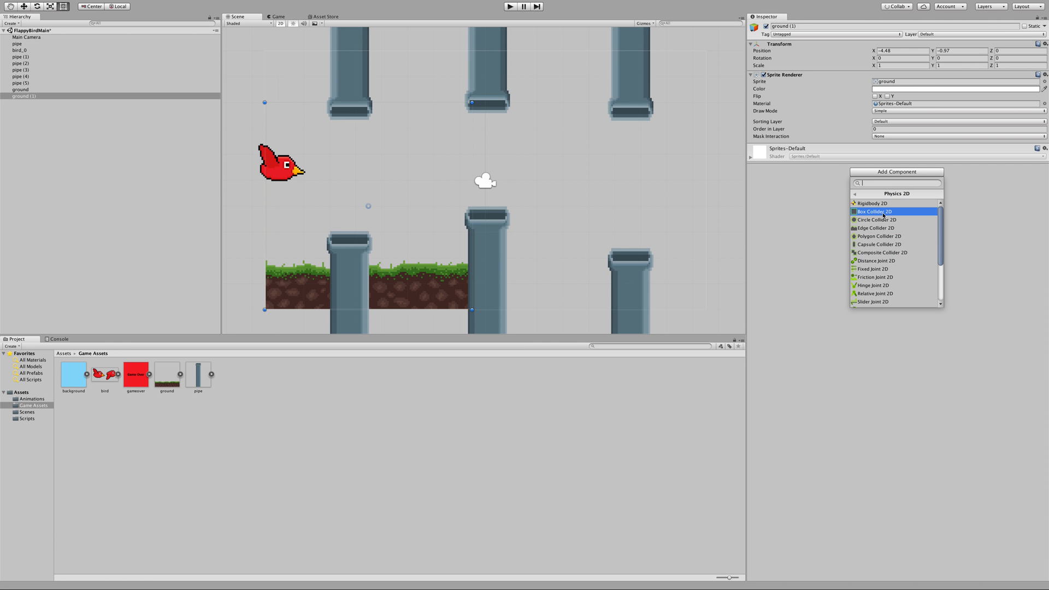
left_click(884, 213)
Step: Lower the upper edge of the ground's box collider to the grass line, making it about 1.75 units high
left_click(879, 154)
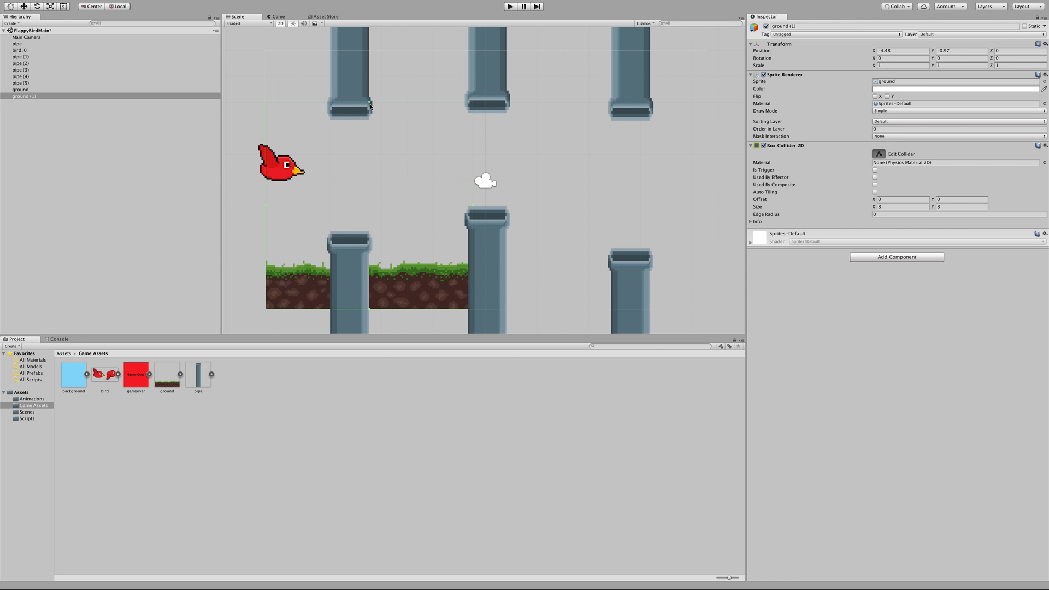
left_click_drag(370, 102, 386, 262)
left_click_drag(385, 261, 383, 265)
left_click_drag(473, 287, 473, 287)
left_click(446, 286)
left_click(437, 285)
Step: Reposition the ground object behind the lower pipes at about X -4.53, Y -0.99, with collider editing switched off
left_click_drag(436, 285, 414, 284)
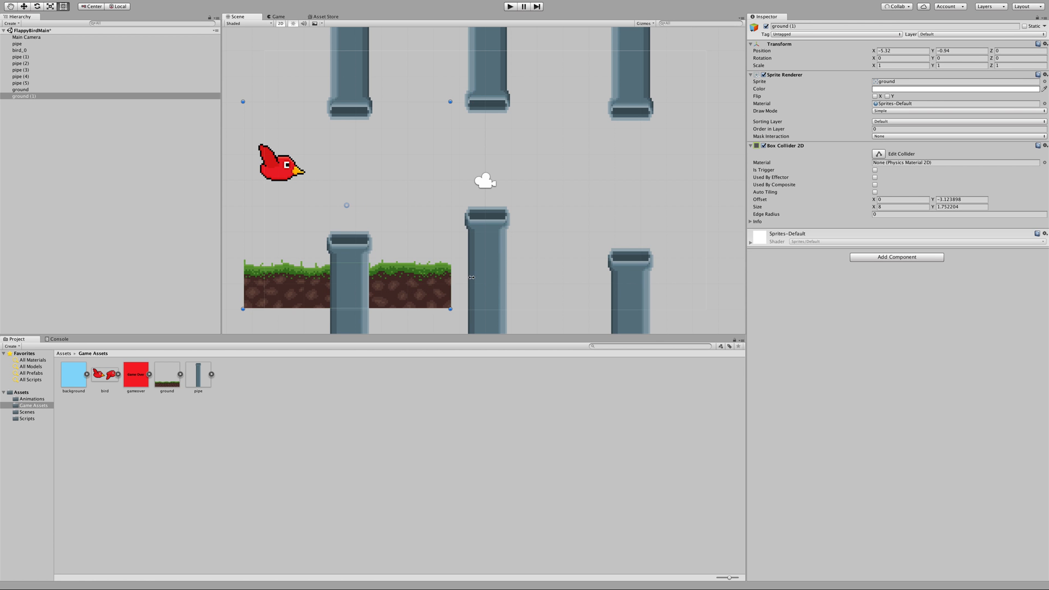
left_click(879, 155)
left_click(879, 154)
mouse_move(405, 280)
left_mouse_down()
mouse_move(452, 276)
mouse_move(426, 281)
left_mouse_up()
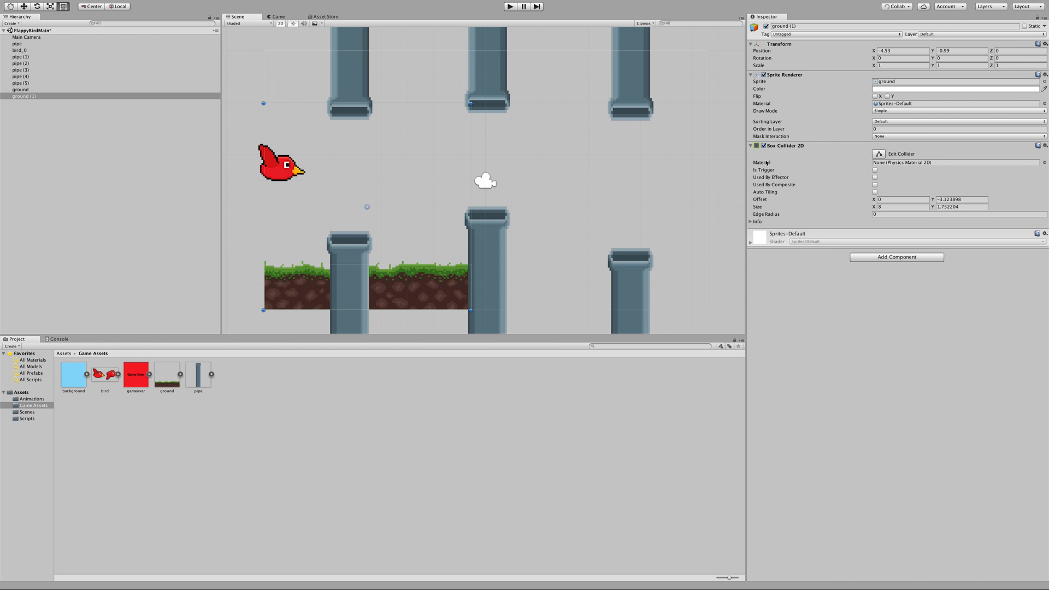
Step: Set the ground object's Sprite Renderer draw mode to Tiled
left_click(884, 111)
left_click(888, 126)
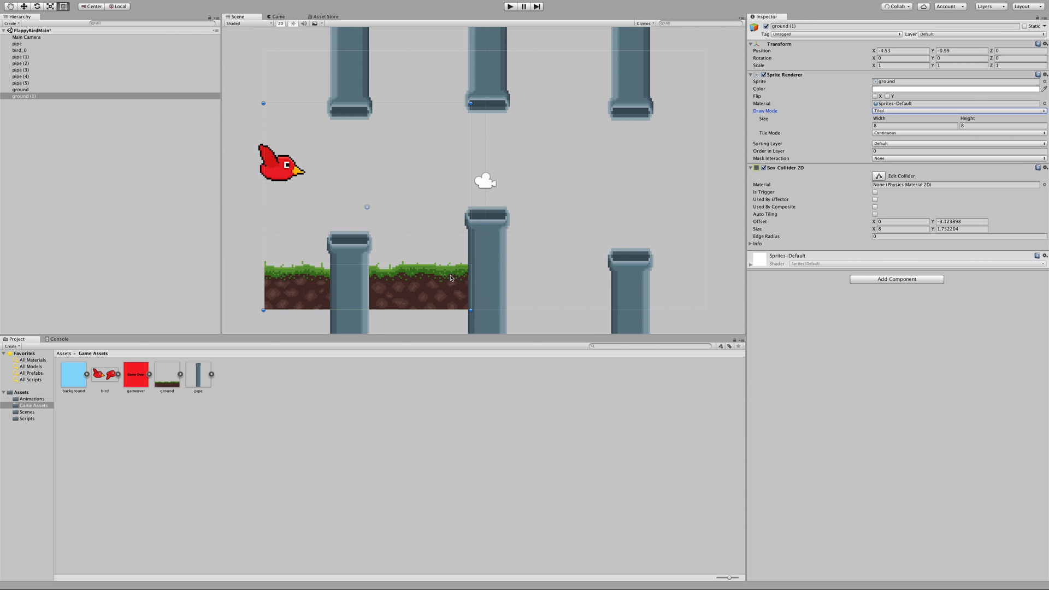
left_click(416, 285)
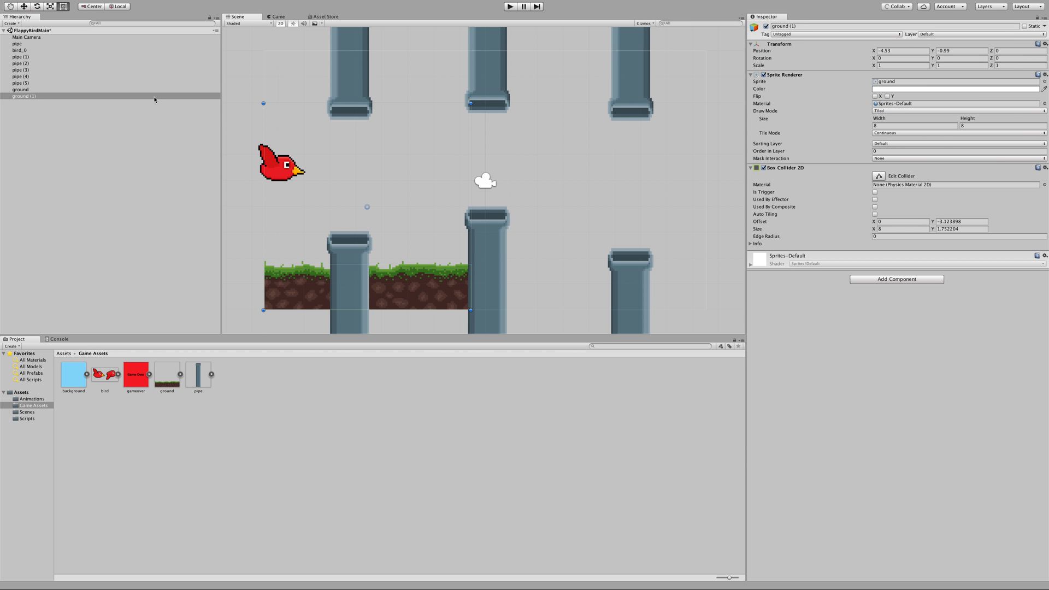
Step: Try to widen the ground with the Scale tool to about 1.575 in X, and undo the scaling
left_click(52, 7)
left_click_drag(402, 207, 422, 208)
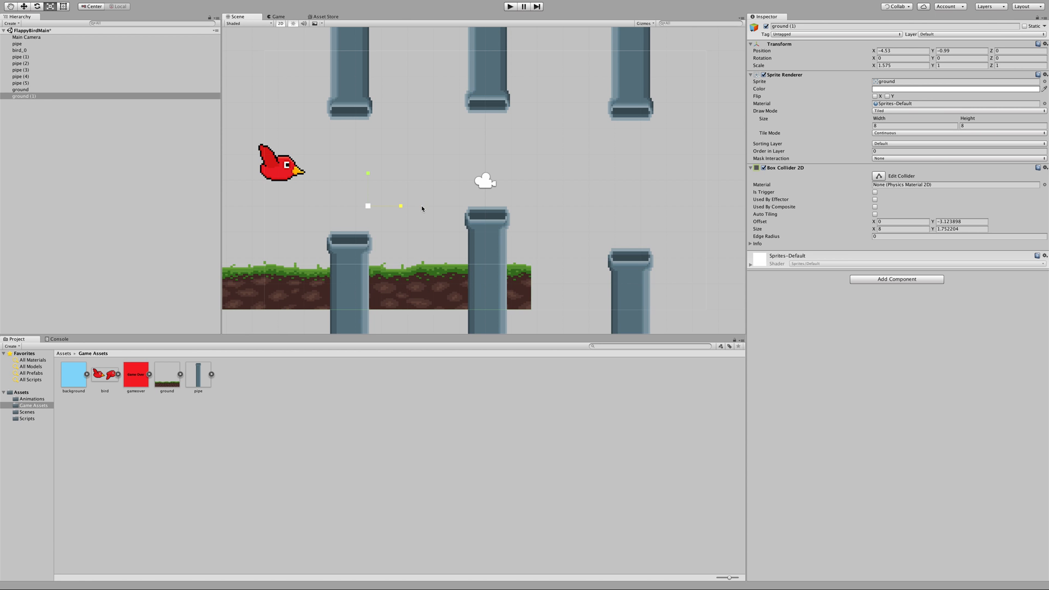
key("ctrl+z")
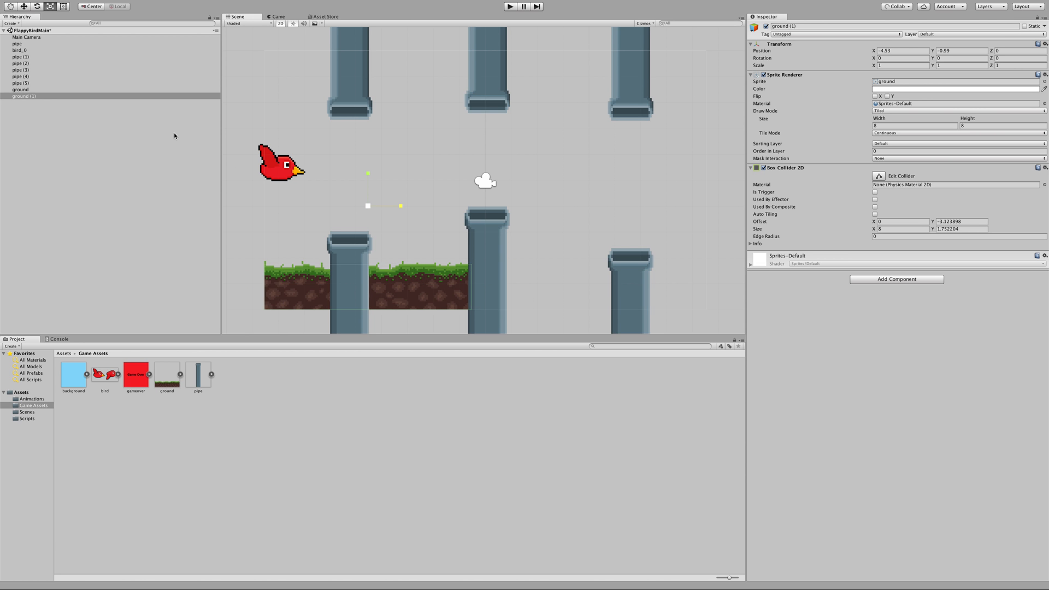
Step: Extend the tiled ground rightward with the Rect tool to a width of about 15.86, keeping its tile mode Continuous
left_click(63, 7)
left_click_drag(469, 298, 676, 294)
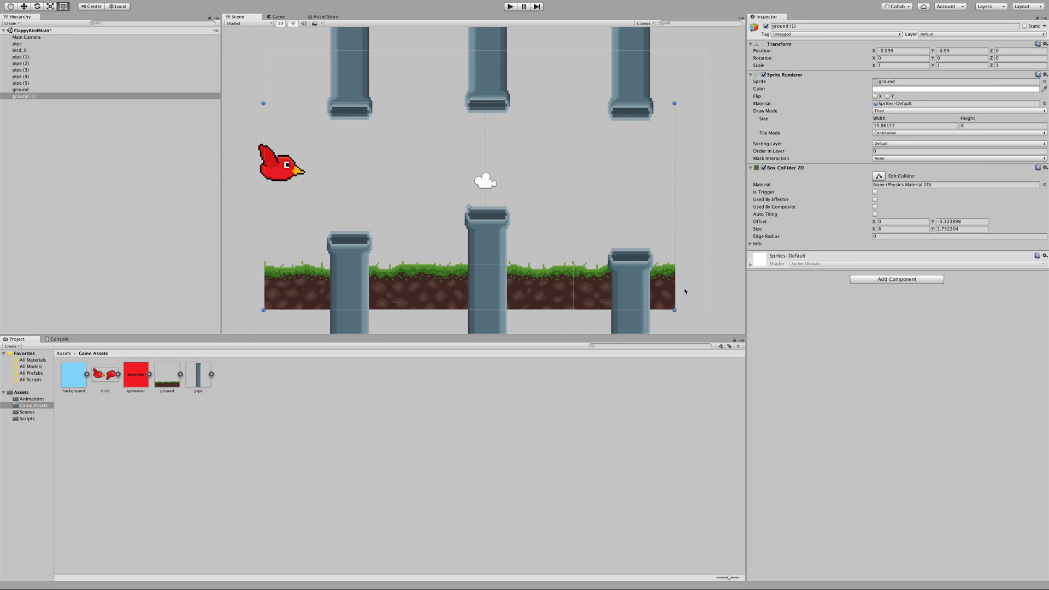
left_click(905, 134)
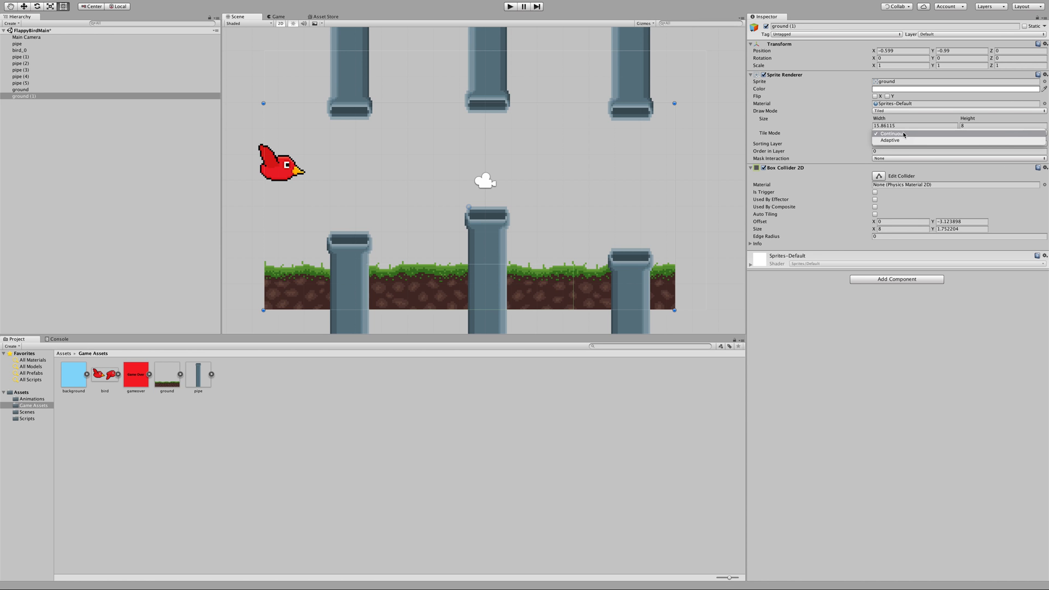
left_click(904, 134)
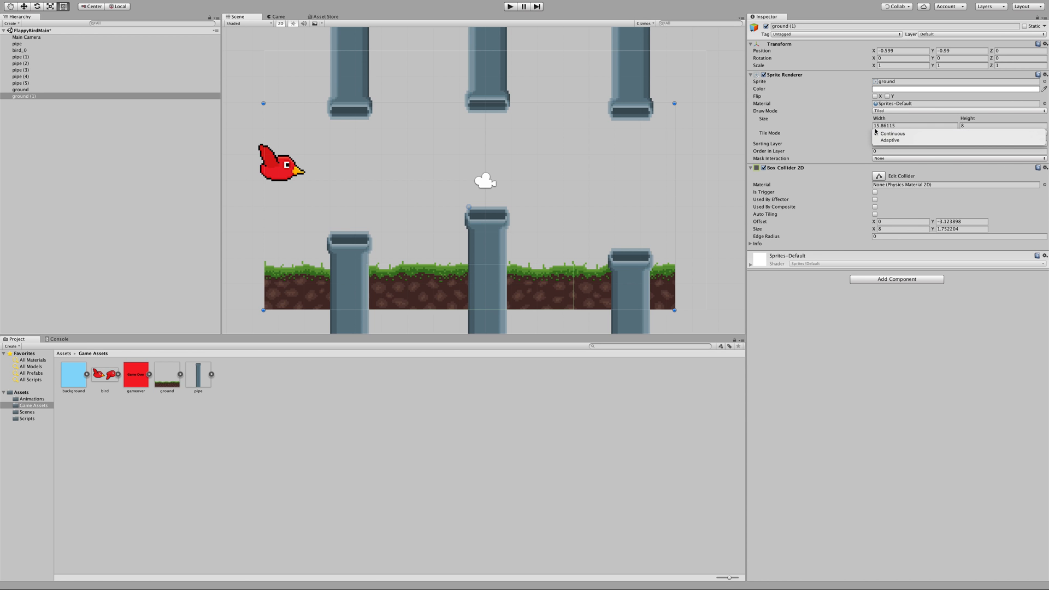
left_click(904, 111)
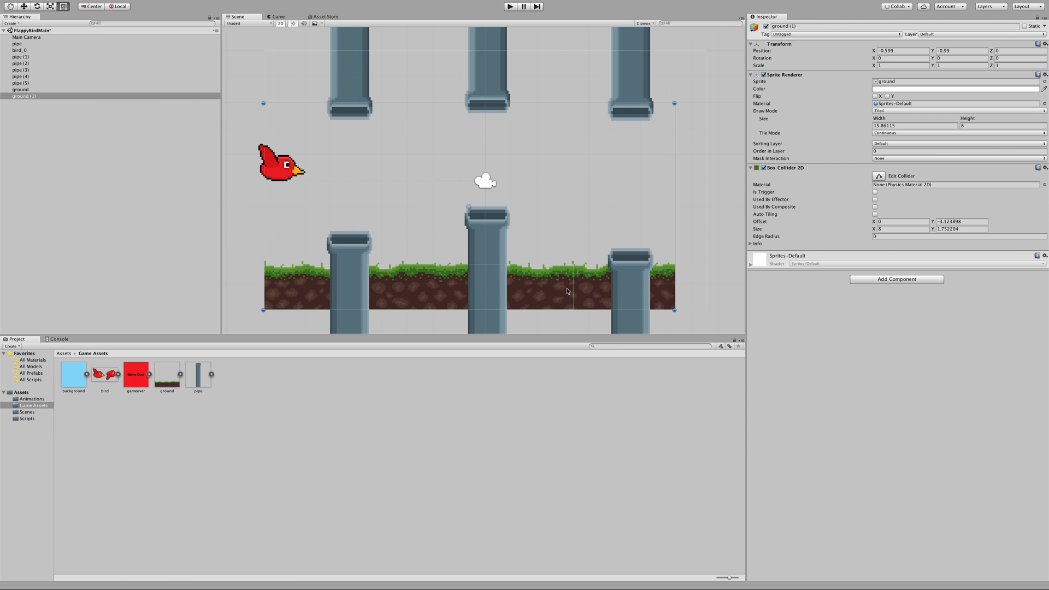
Step: Enable Auto Tiling on the ground's box collider and extend the tiled ground rightward to a width of about 30.73
left_click(875, 214)
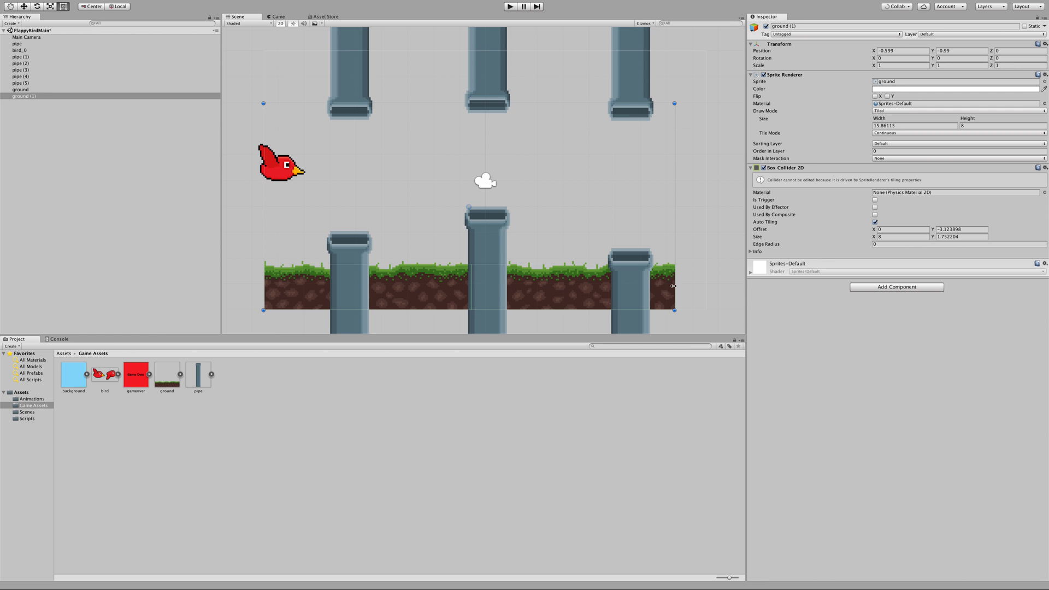
left_click_drag(674, 286, 842, 318)
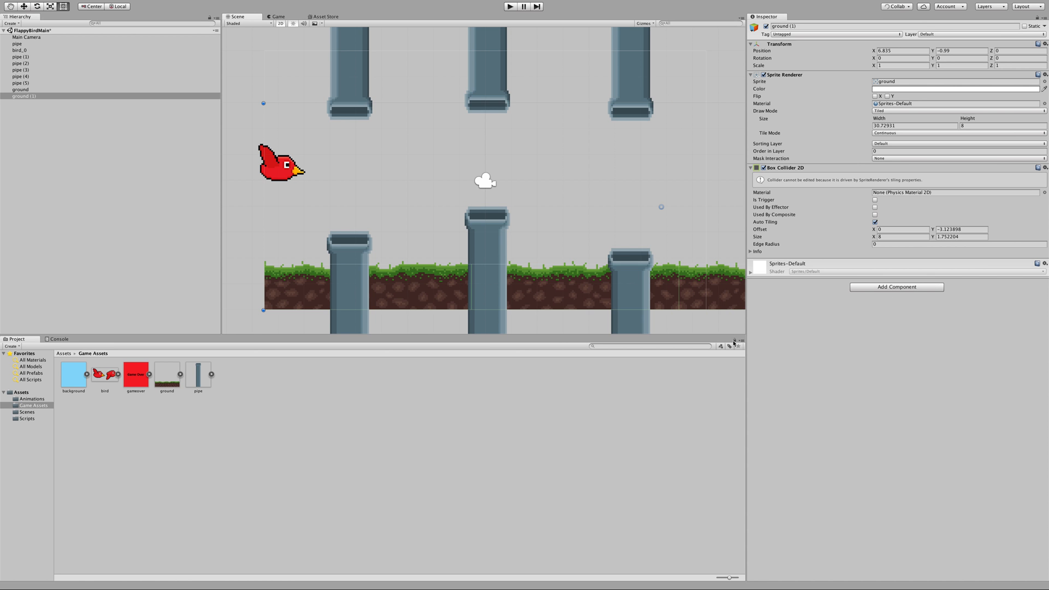
Step: Move the spare first ground object clear of the pipes, delete it, and select the remaining long ground
scroll(557, 241, "down", 8)
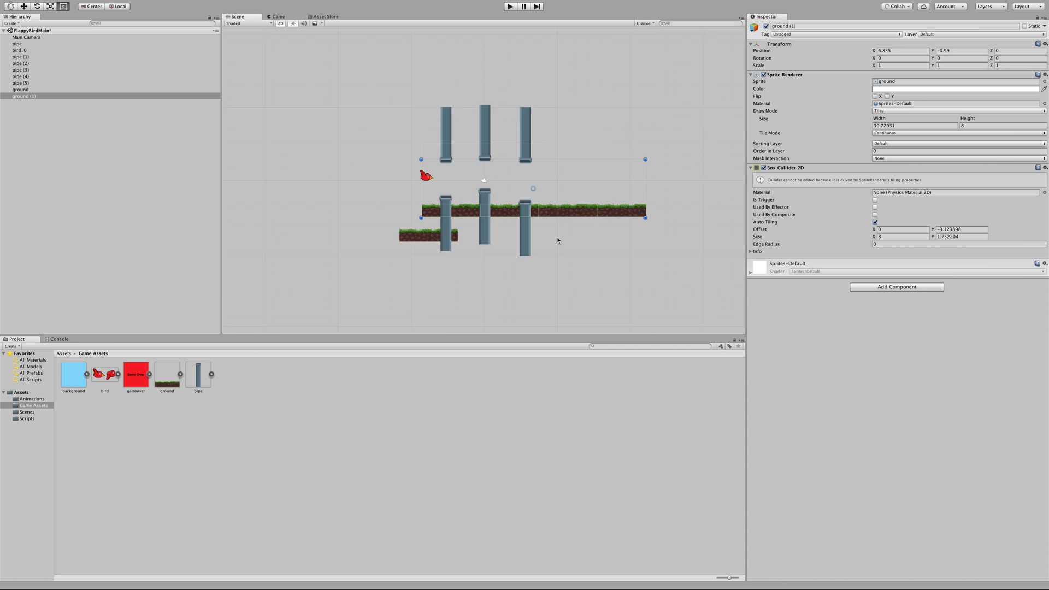
left_click(424, 225)
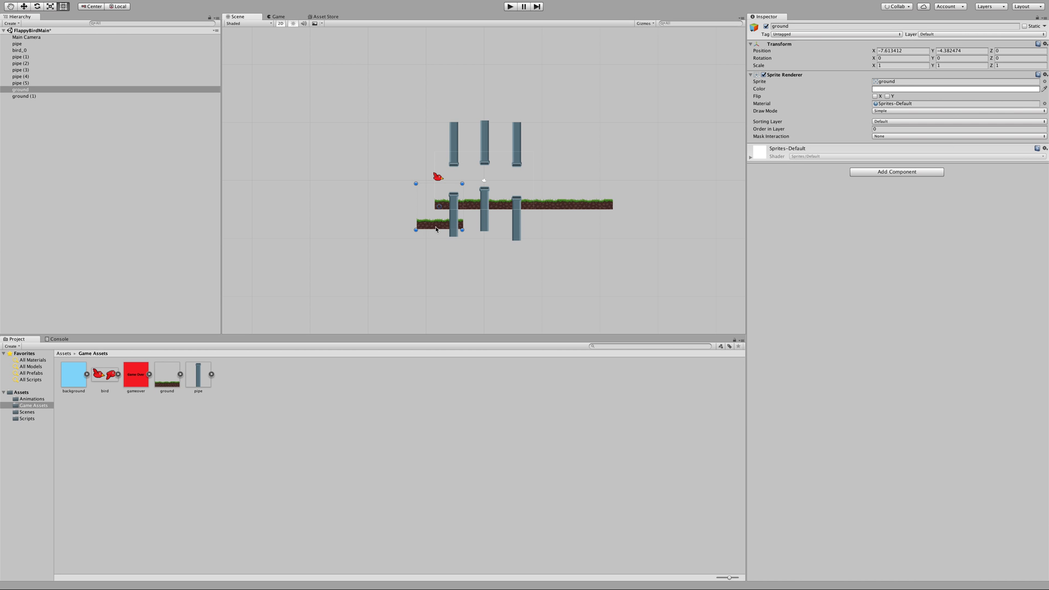
left_click_drag(436, 229, 376, 265)
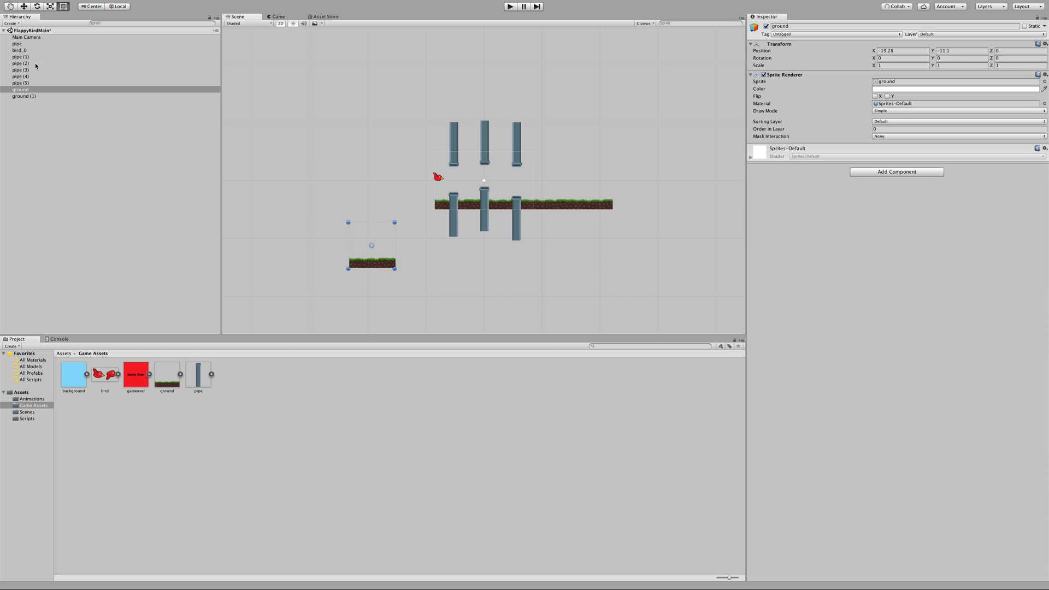
right_click(28, 93)
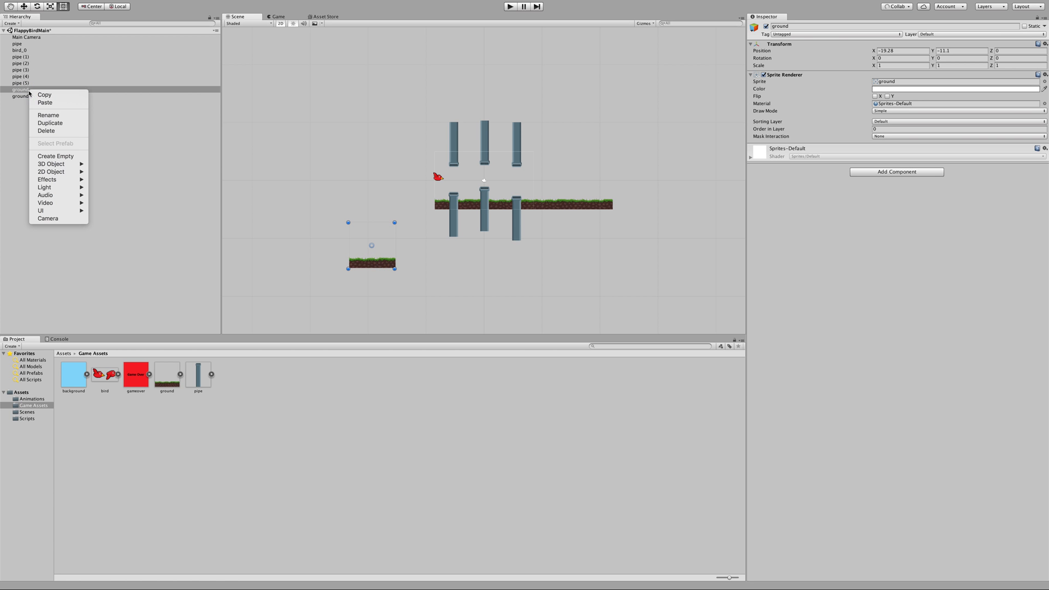
left_click(48, 131)
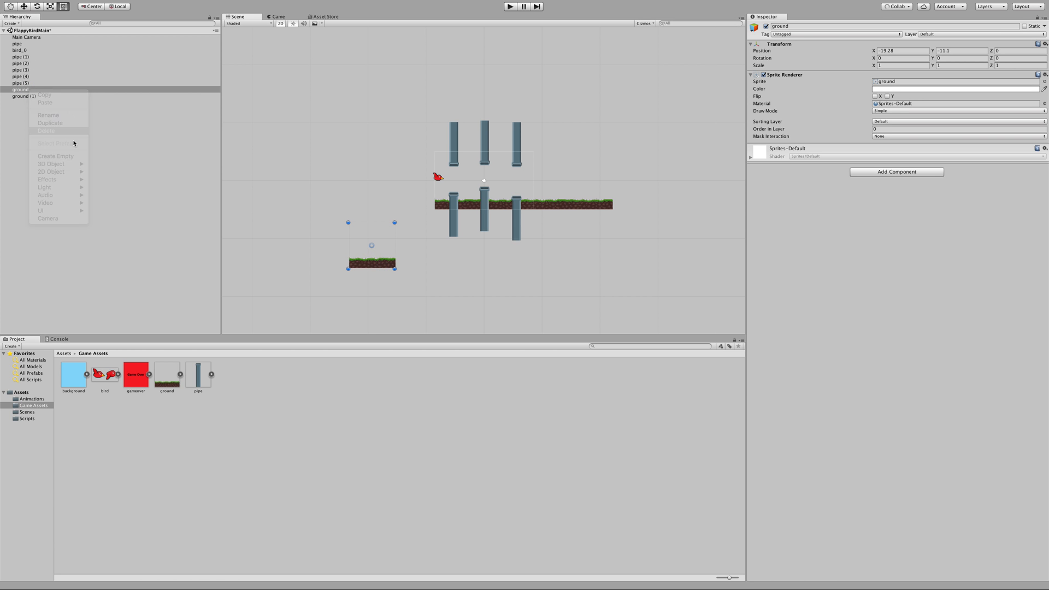
left_click(567, 203)
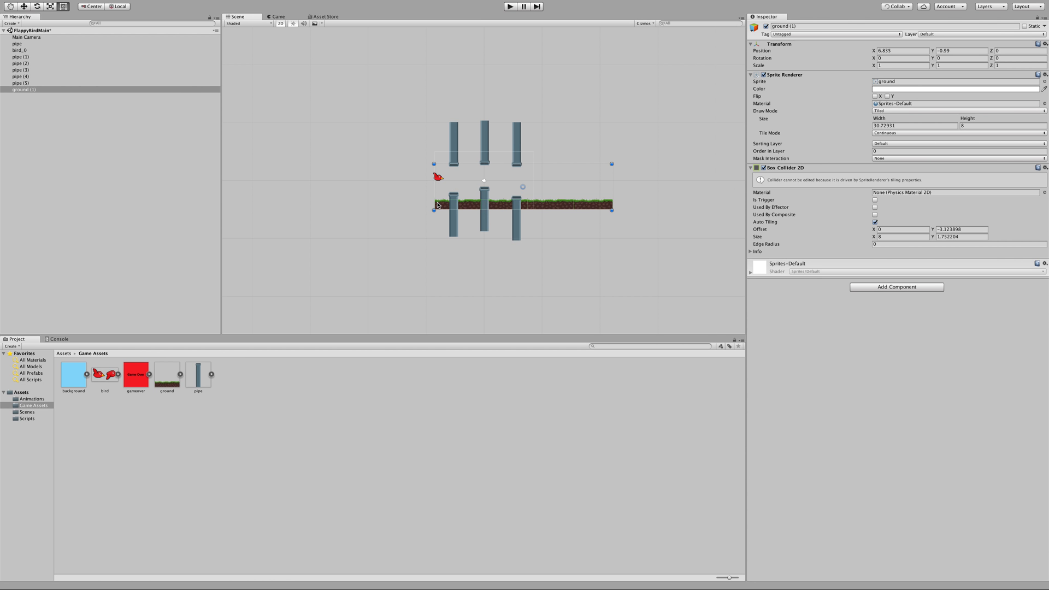
Step: Extend the tiled ground rightward with the Rect tool to a width of about 61.47
mouse_move(436, 196)
left_mouse_down()
mouse_move(228, 194)
mouse_move(433, 201)
left_mouse_up()
left_click_drag(614, 191, 755, 201)
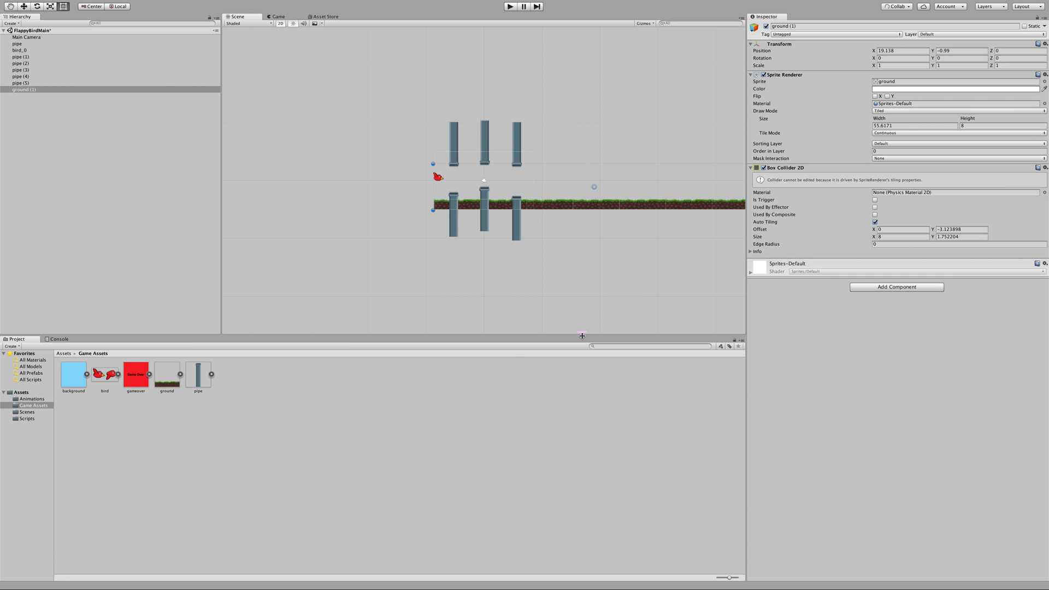
scroll(402, 298, "down", 2)
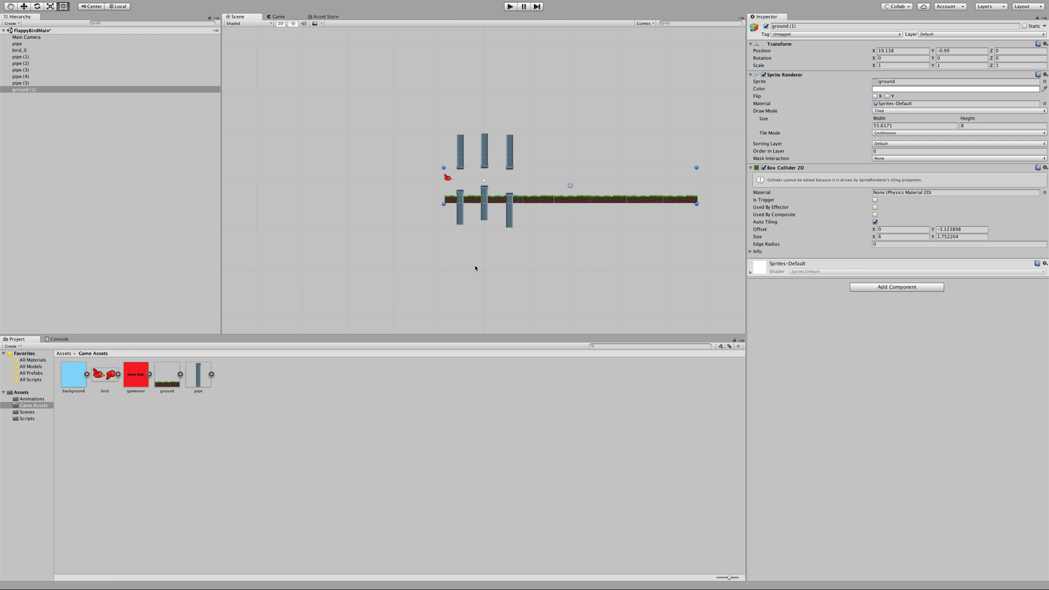
left_click_drag(698, 185, 725, 185)
Step: Duplicate the third upper pipe and place the copy further right at about X 15.13, Y 6.42
scroll(501, 181, "up", 6)
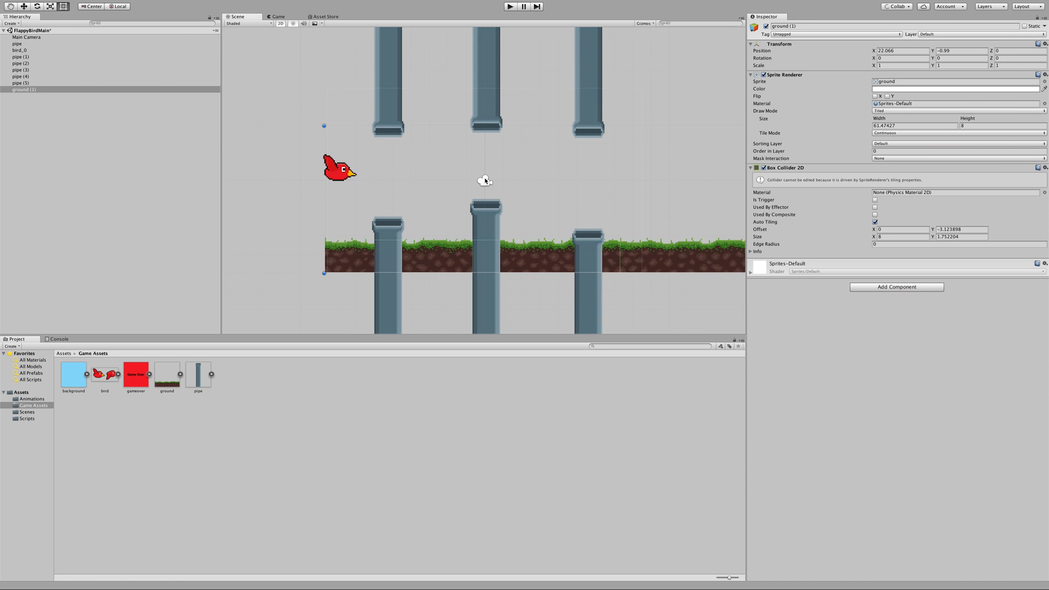
scroll(484, 181, "down", 2)
scroll(485, 181, "up", 3)
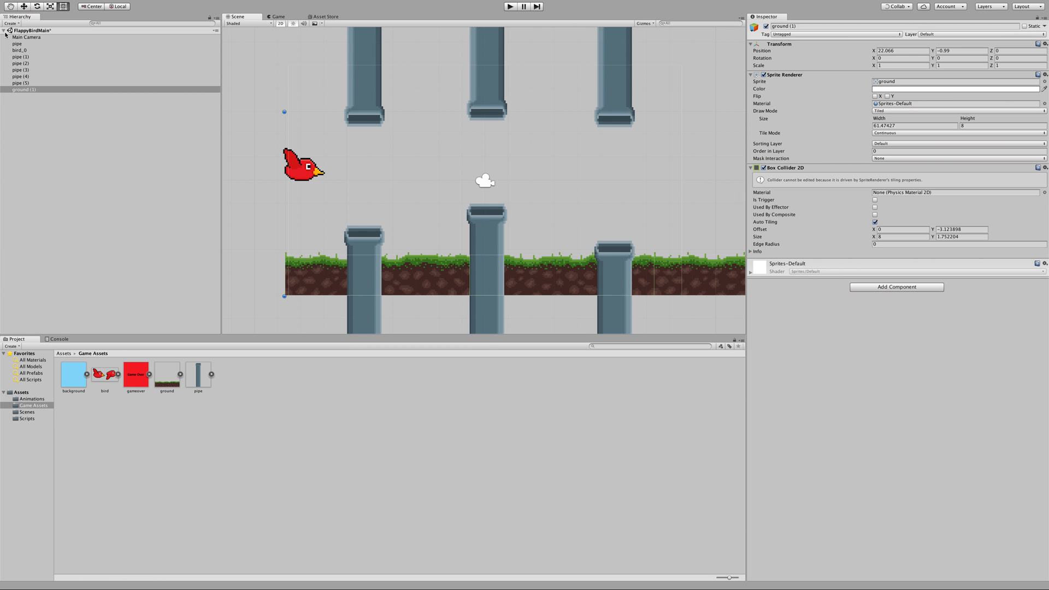
left_click(10, 6)
left_click_drag(551, 169, 405, 201)
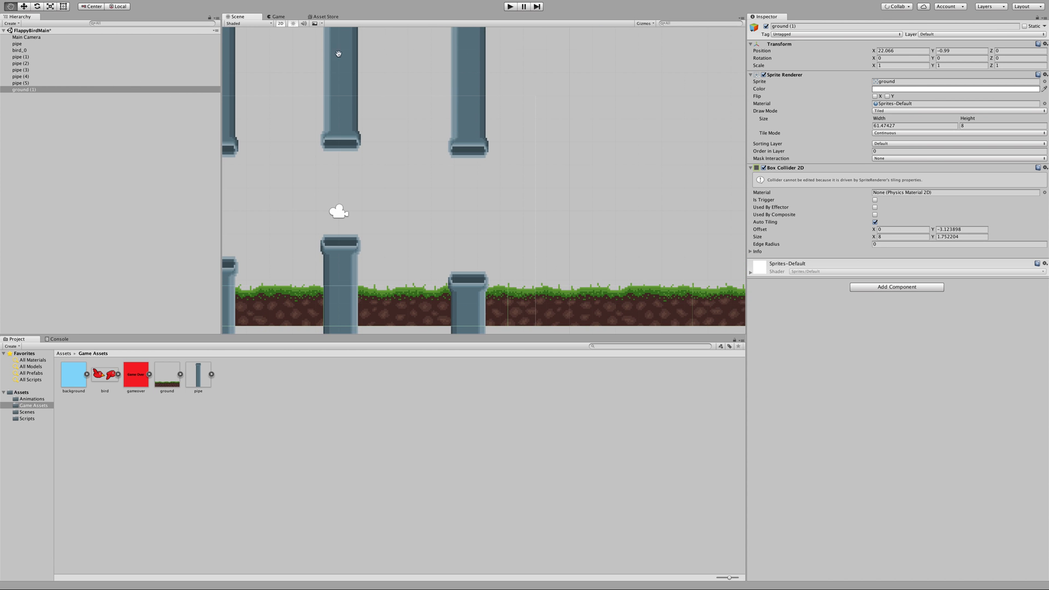
left_click(23, 6)
left_click(465, 70)
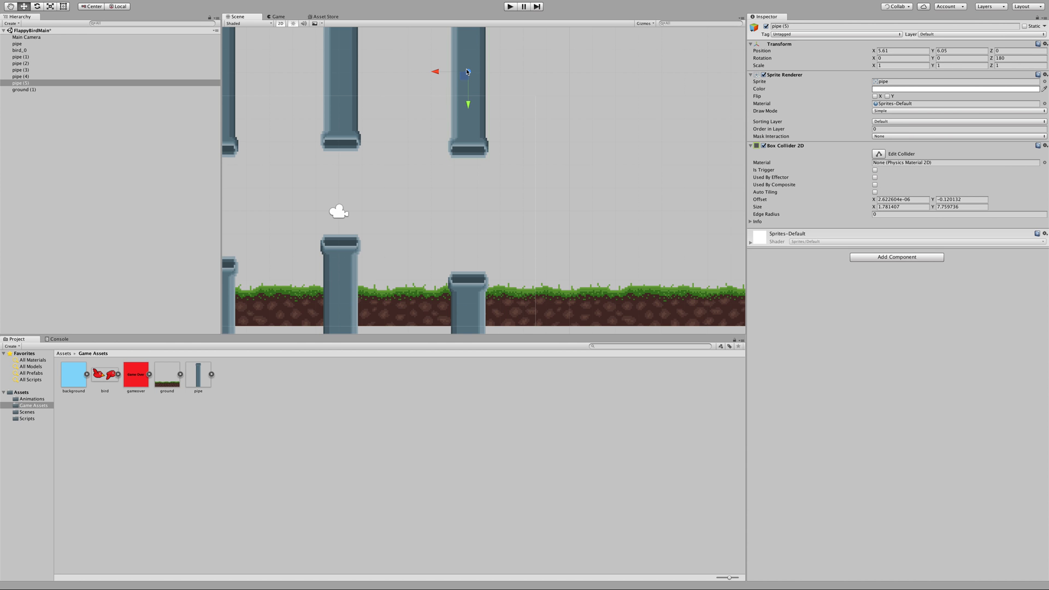
key("super+d")
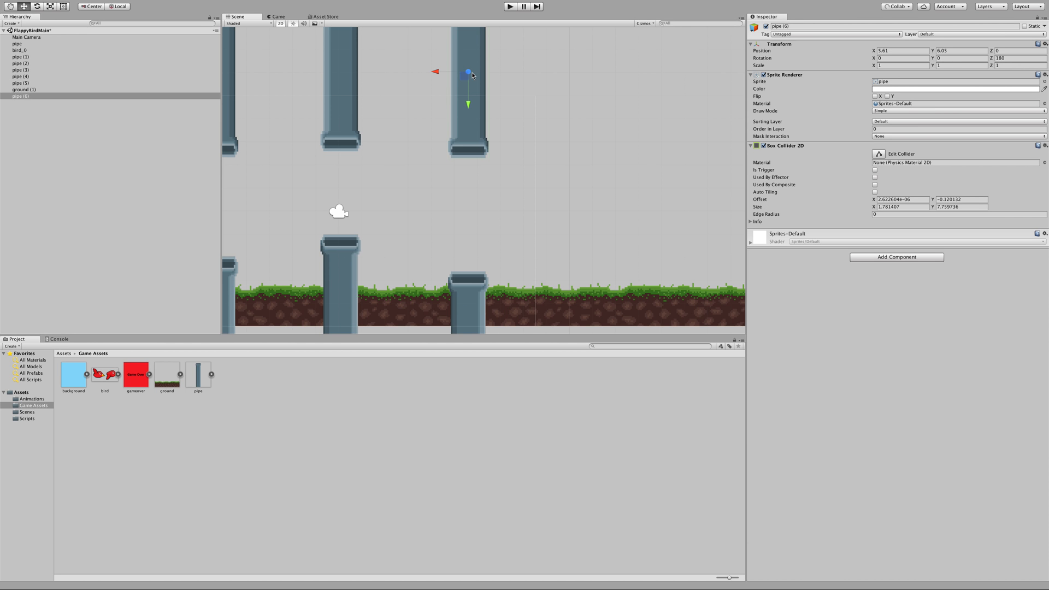
left_click_drag(476, 77, 686, 69)
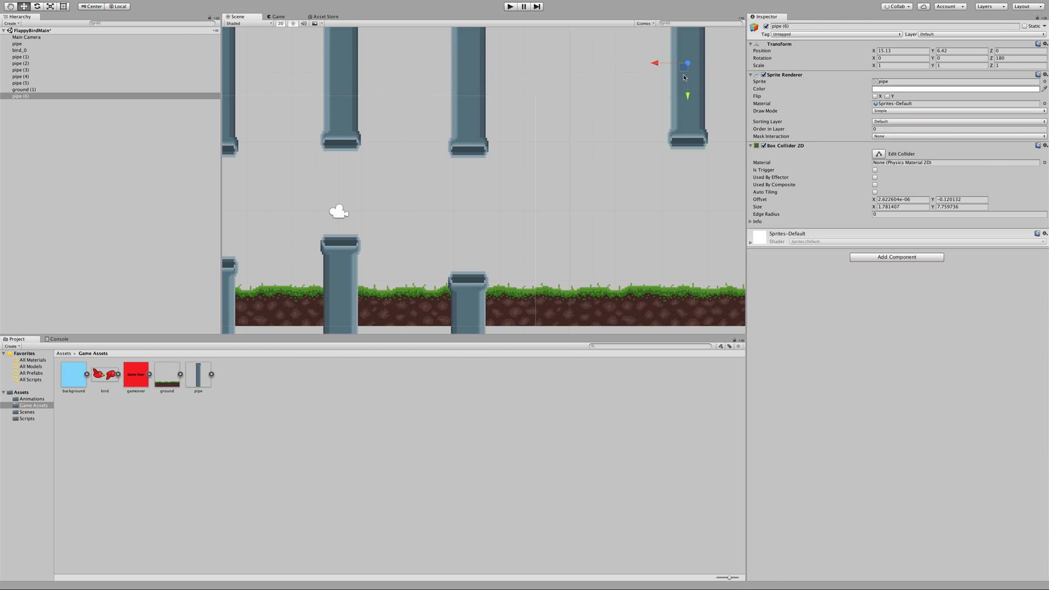
Step: Duplicate the third lower pipe and place the copy below the new upper pipe at about X 15.48, Y -5.18
left_click(482, 279)
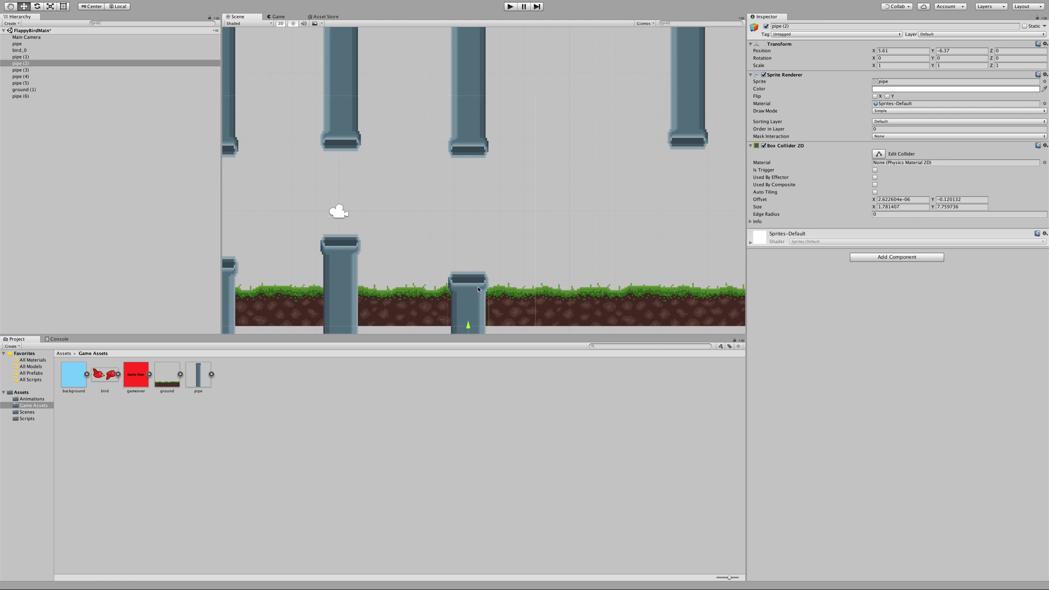
key("super+d")
left_click_drag(472, 300, 579, 257)
left_click(470, 302)
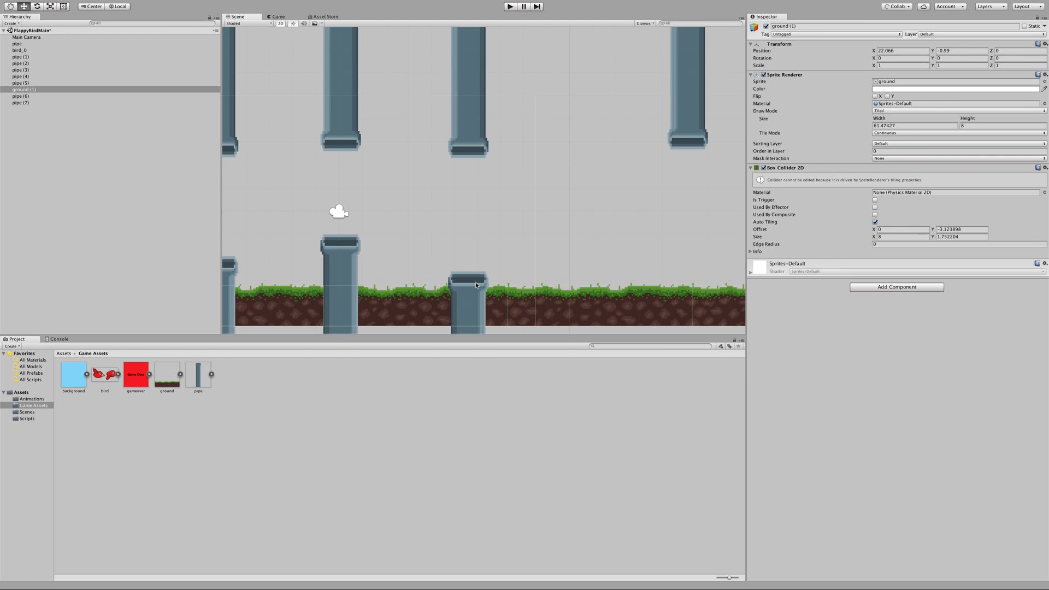
left_click(474, 284)
left_click_drag(476, 279, 616, 267)
left_click(478, 285)
Step: Move the fourth upper pipe to about X 14.15, Y 5.91, and nudge the fourth lower pipe slightly left and down
scroll(479, 285, "down", 4)
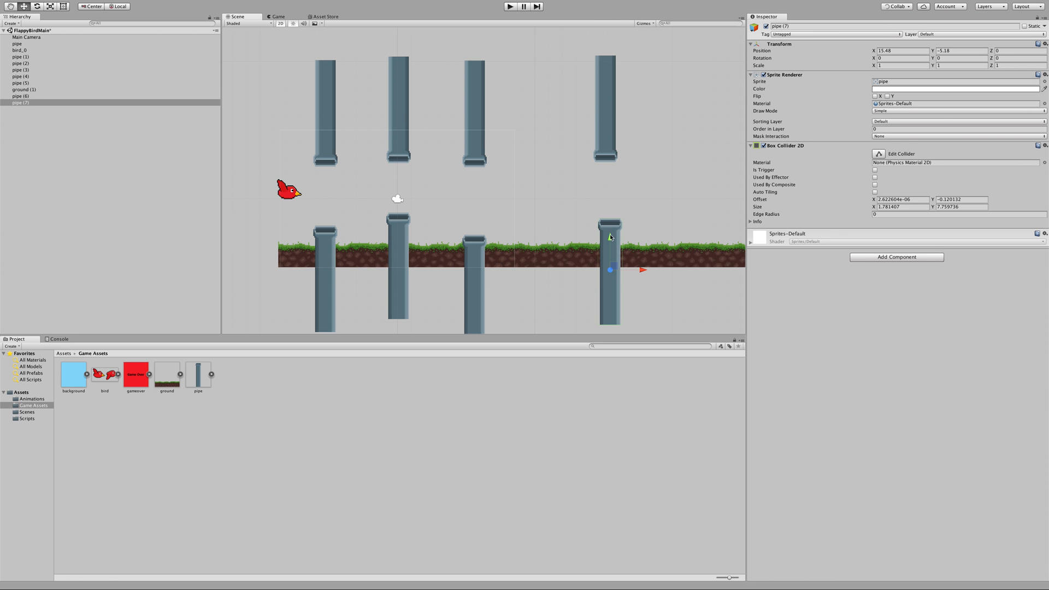
left_click(602, 117)
left_click_drag(602, 117, 590, 124)
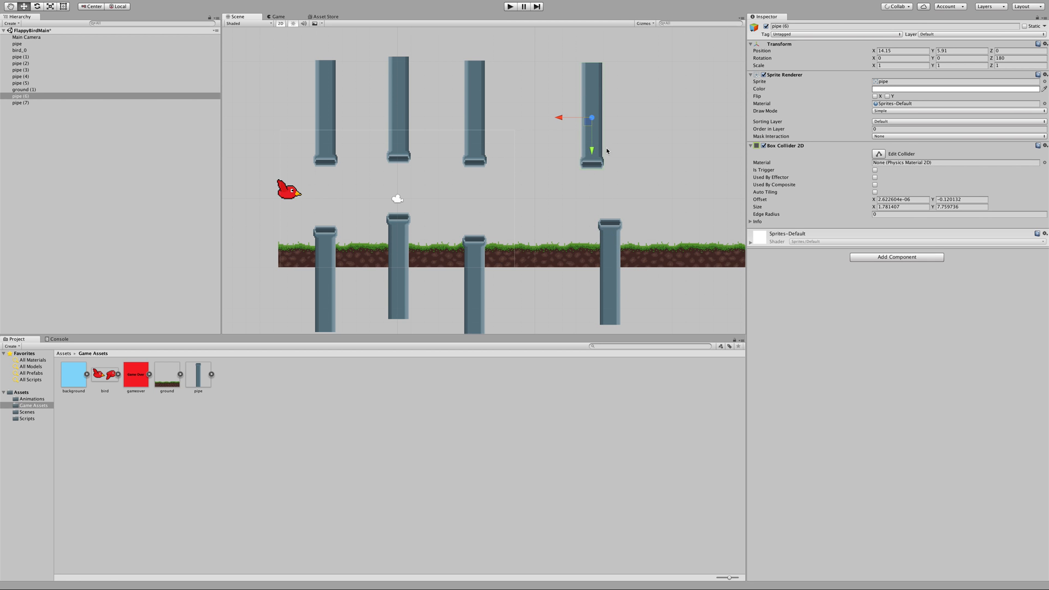
left_click(616, 248)
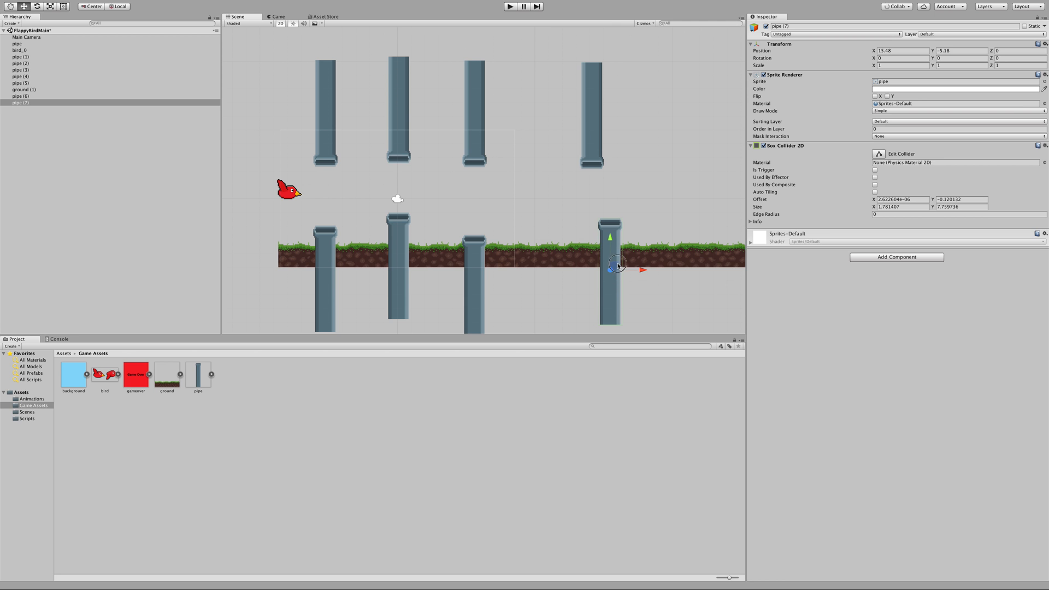
left_click_drag(618, 280, 615, 282)
Step: Duplicate the fourth pair of pipes, placing the lower copy at about X 20.64, Y -2.23 and the upper at about X 21.66, Y 11.04
key("super+d")
left_click_drag(609, 271, 687, 224)
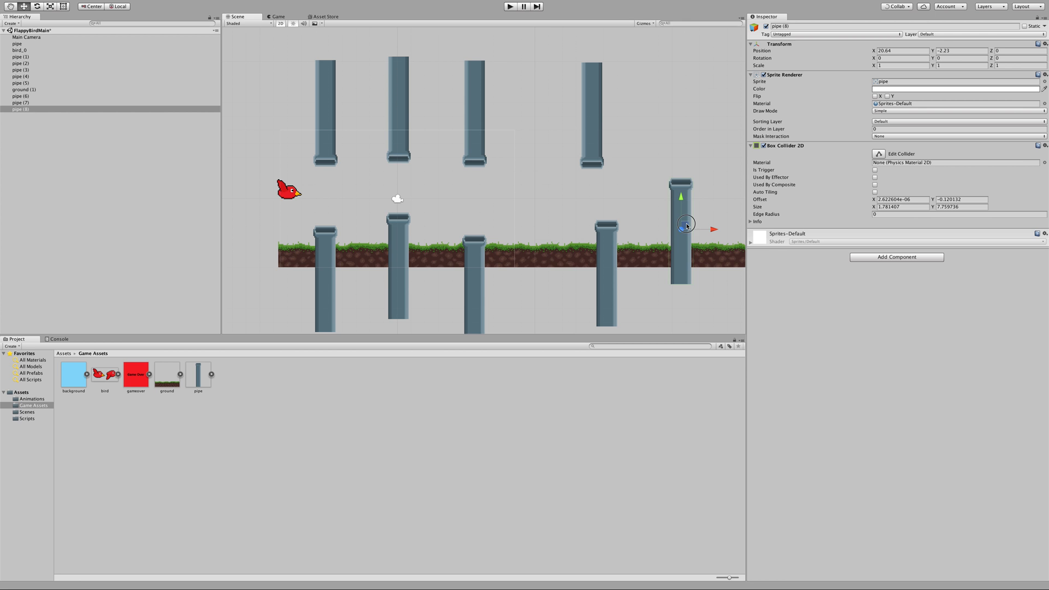
left_click(596, 117)
key("super+d")
left_click_drag(596, 117, 691, 53)
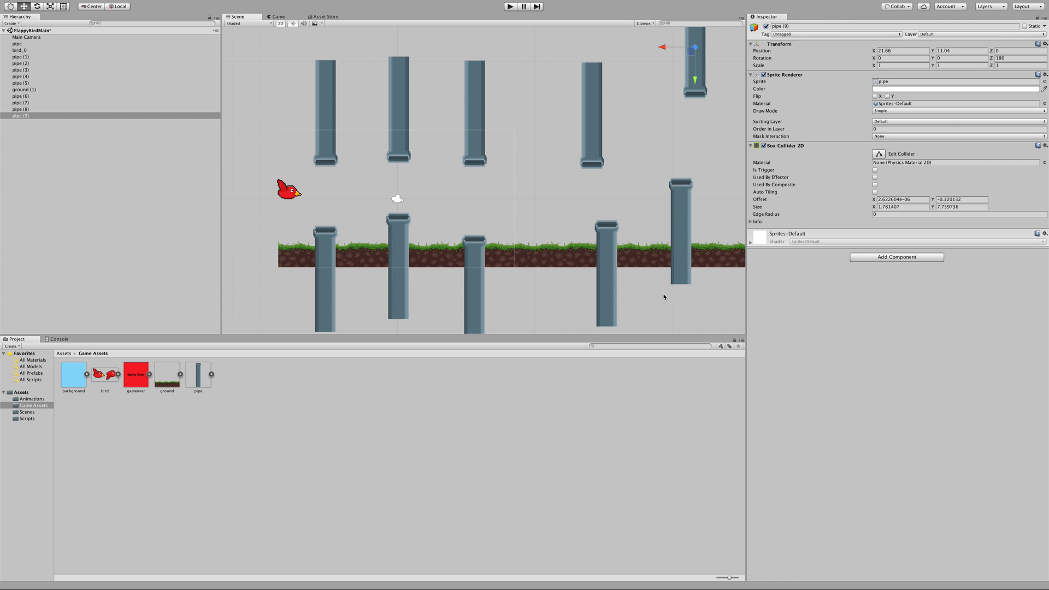
left_click(661, 307)
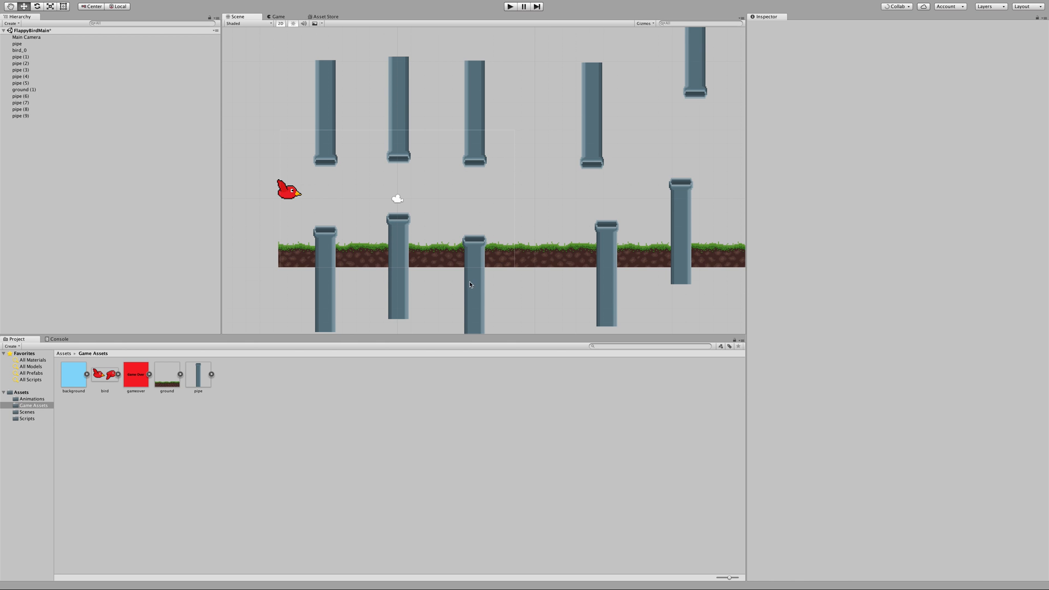
Step: Set the background sprite's import settings to 16 pixels per unit, Point (no filter) filter mode and no compression
left_click(74, 374)
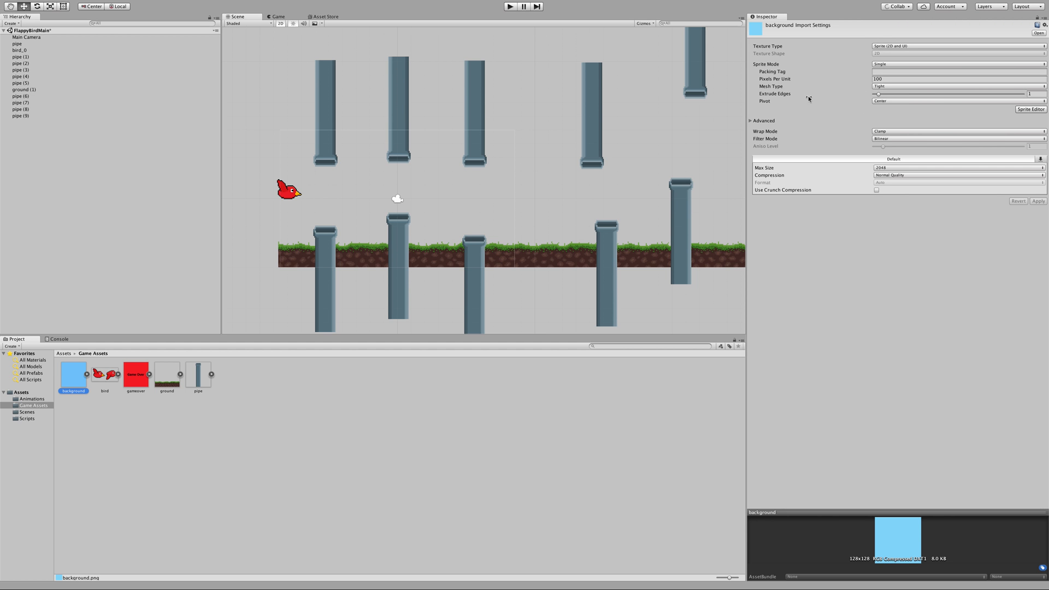
left_click(890, 80)
type("15")
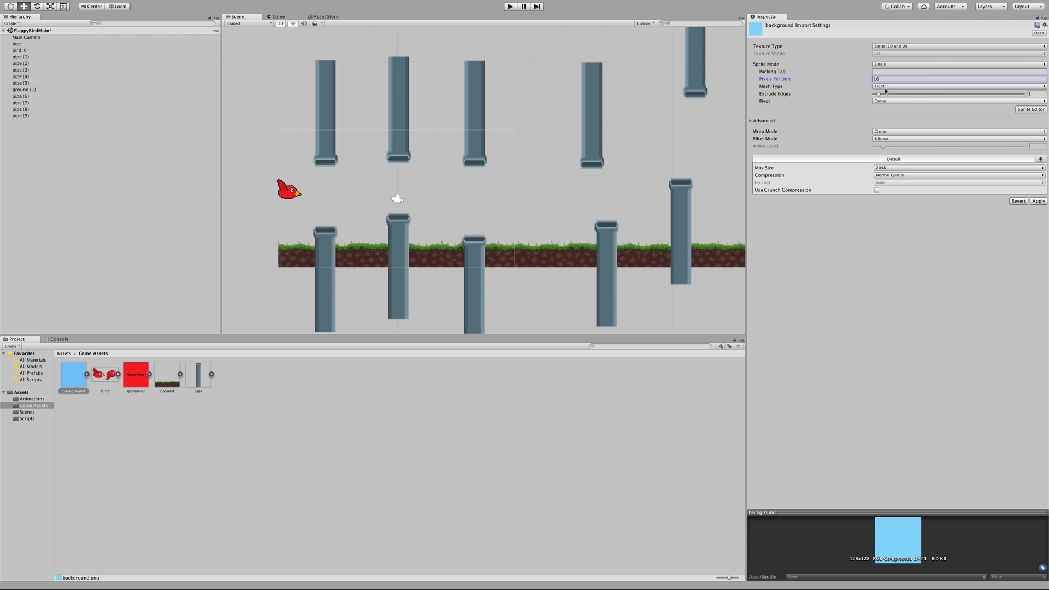
left_click(886, 132)
left_click(867, 121)
left_click(887, 140)
left_click(896, 133)
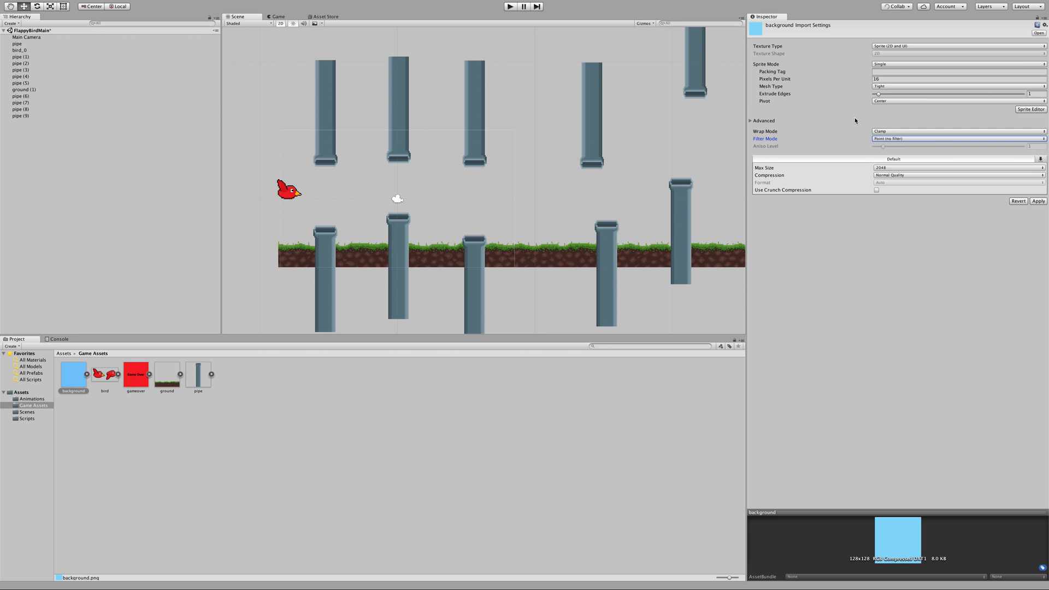
left_click(891, 176)
left_click(882, 160)
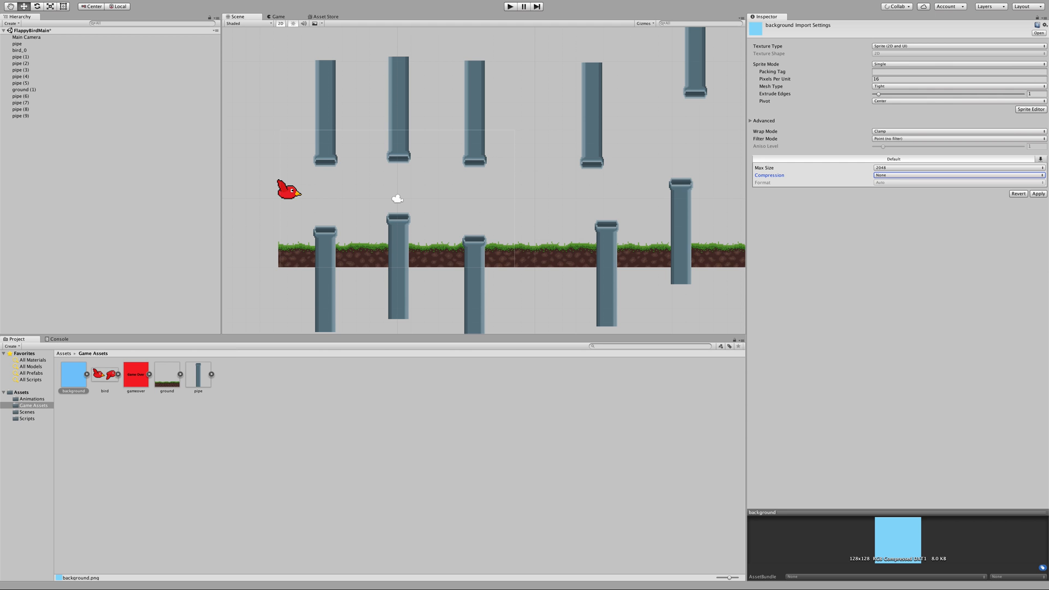
Step: Add the background sprite to the scene and scale it to 2.8 in X and 1.3 in Y
left_click_drag(75, 374, 36, 166)
left_click(593, 182)
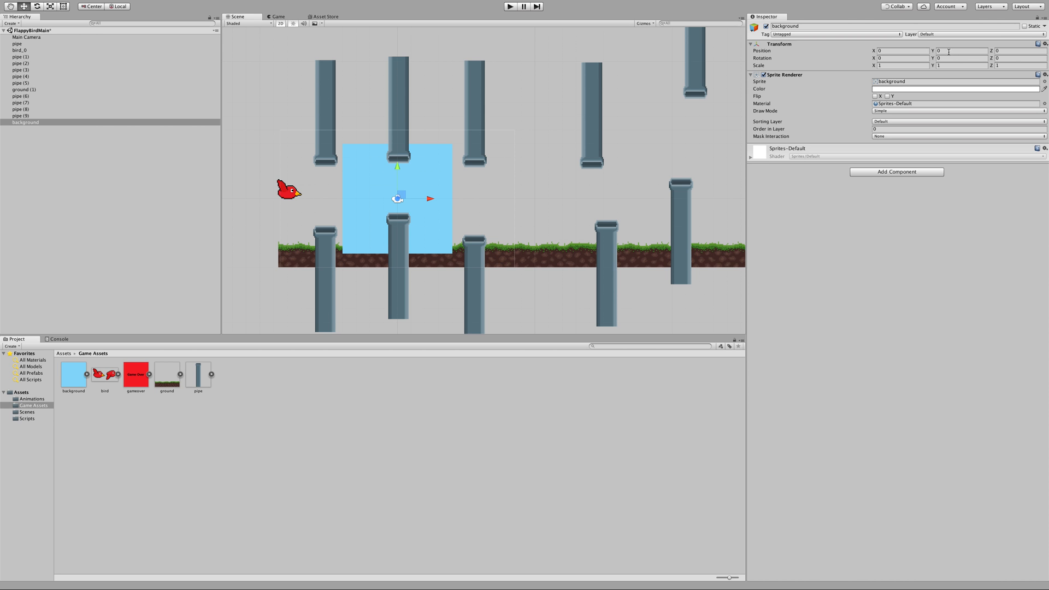
left_click(888, 65)
type("2")
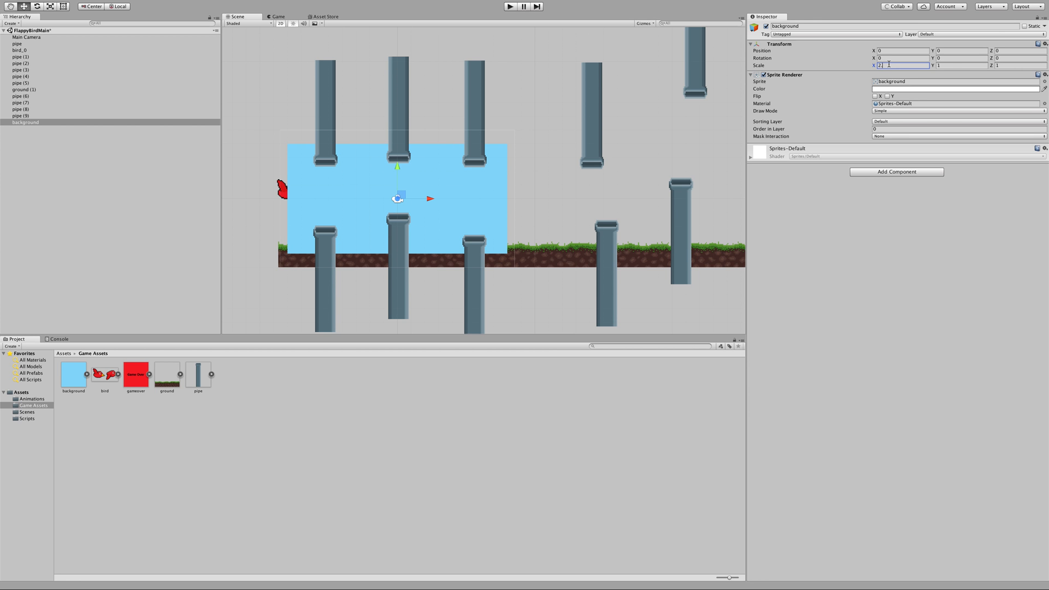
type(".8")
left_click(950, 65)
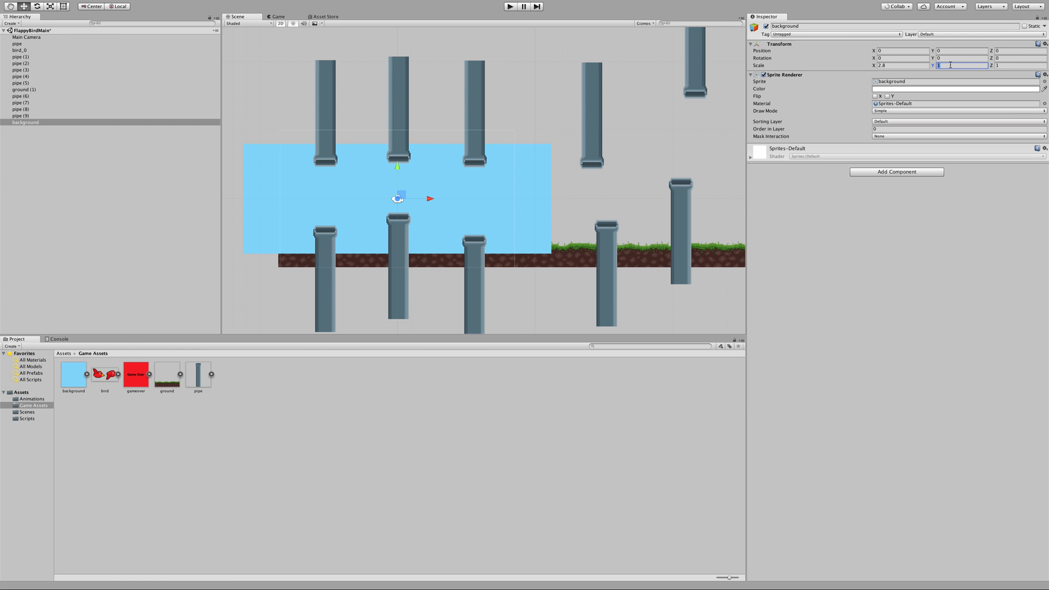
type(".3")
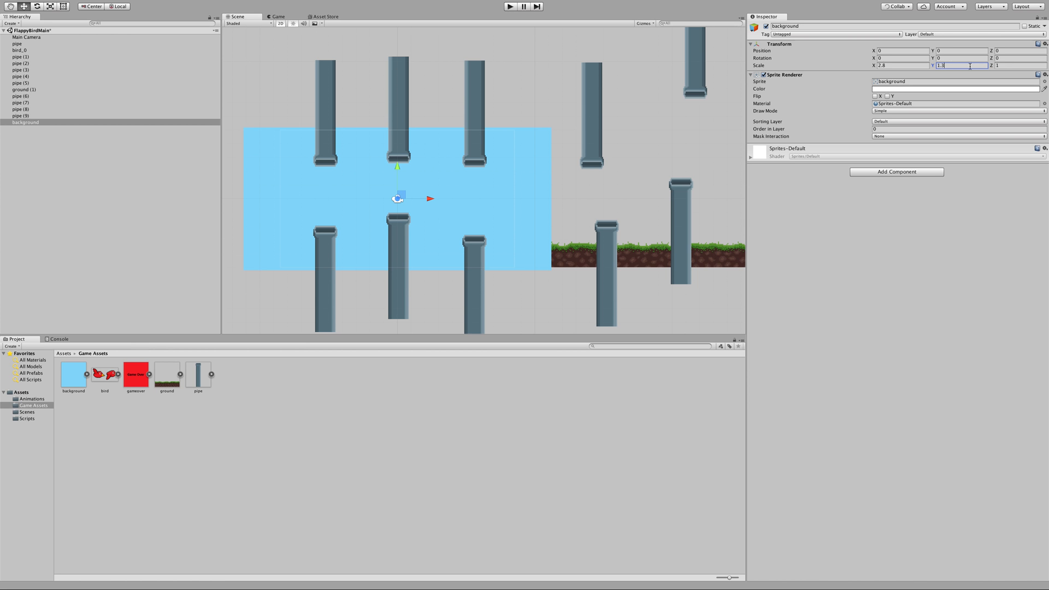
Step: Make the background a child of the Main Camera and open its Order in Layer value
left_click(1005, 65)
left_click_drag(24, 125, 42, 37)
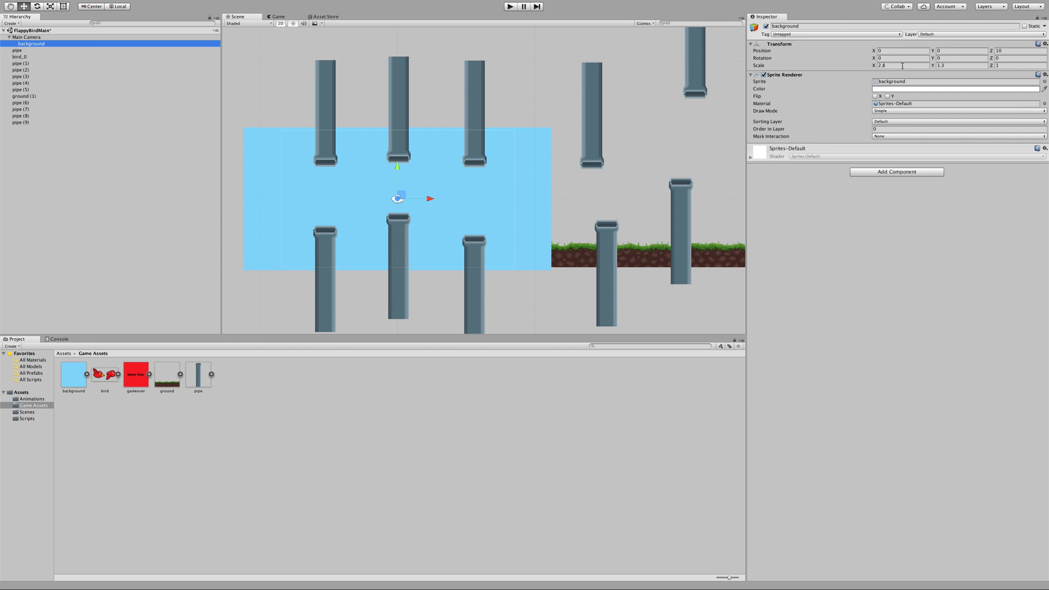
left_click(888, 129)
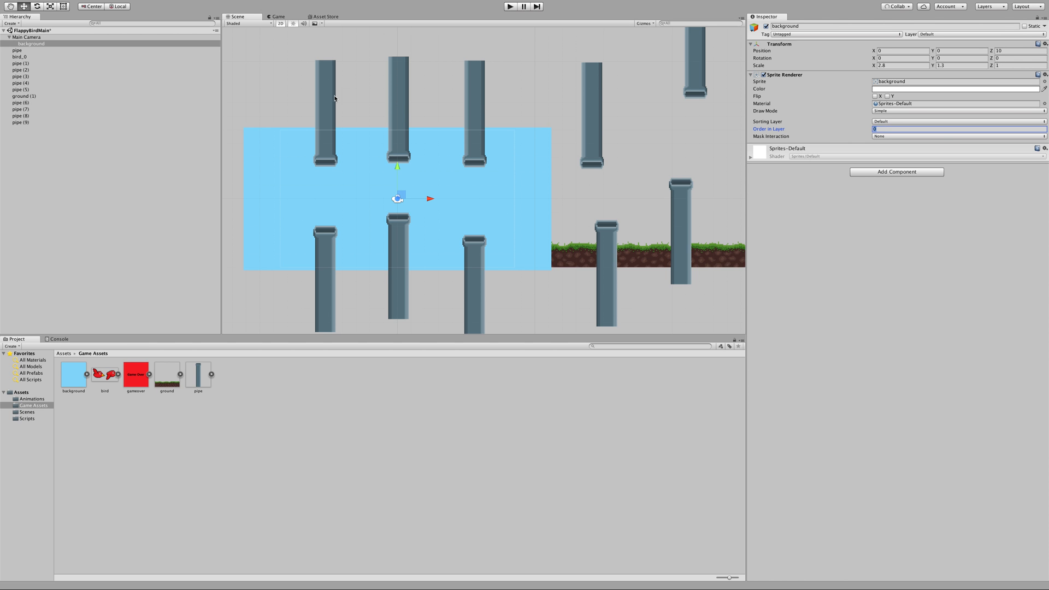
Step: Select all the pipes without the ground or bird and set their Order in Layer to 1
left_click(23, 65)
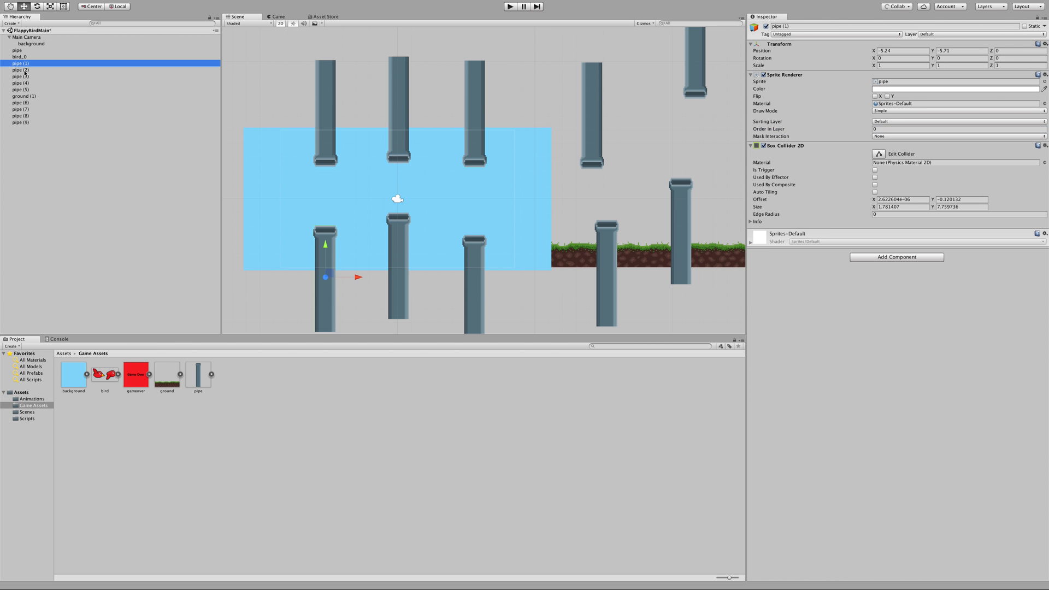
left_click(24, 121, "shift")
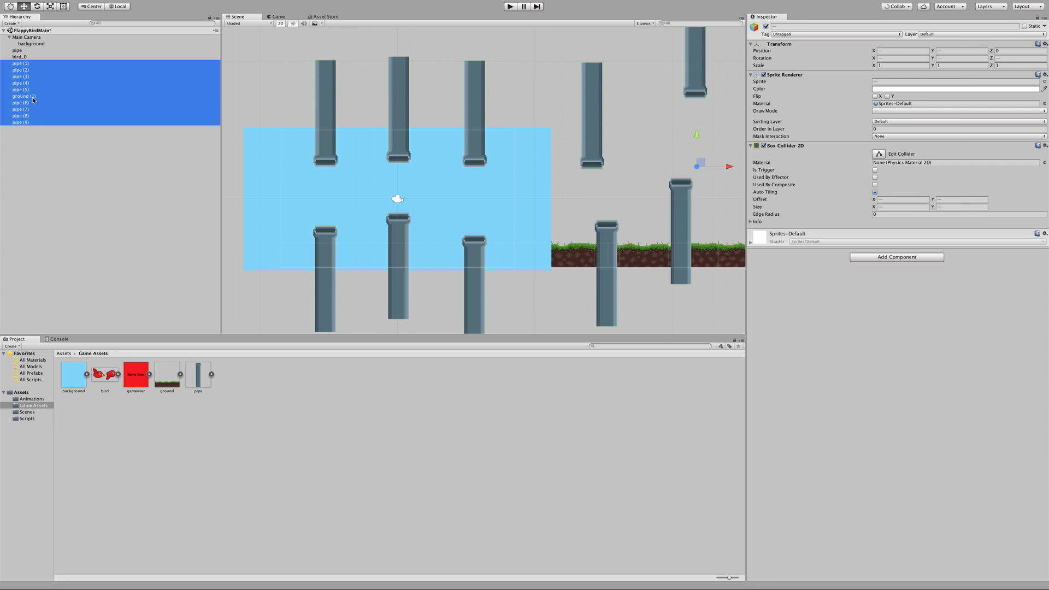
left_click(33, 97, "super")
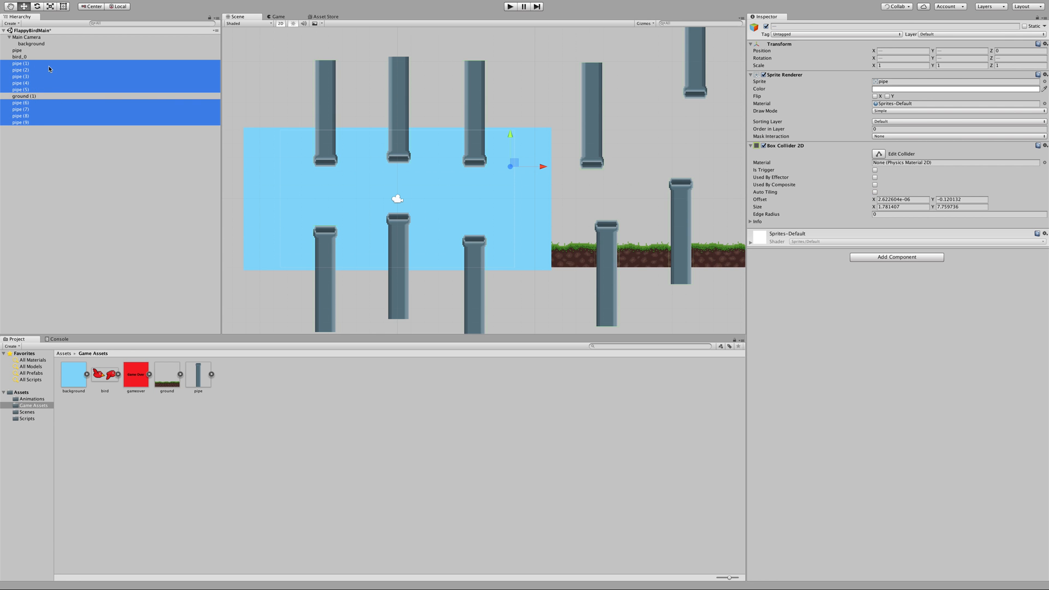
left_click(24, 52, "super")
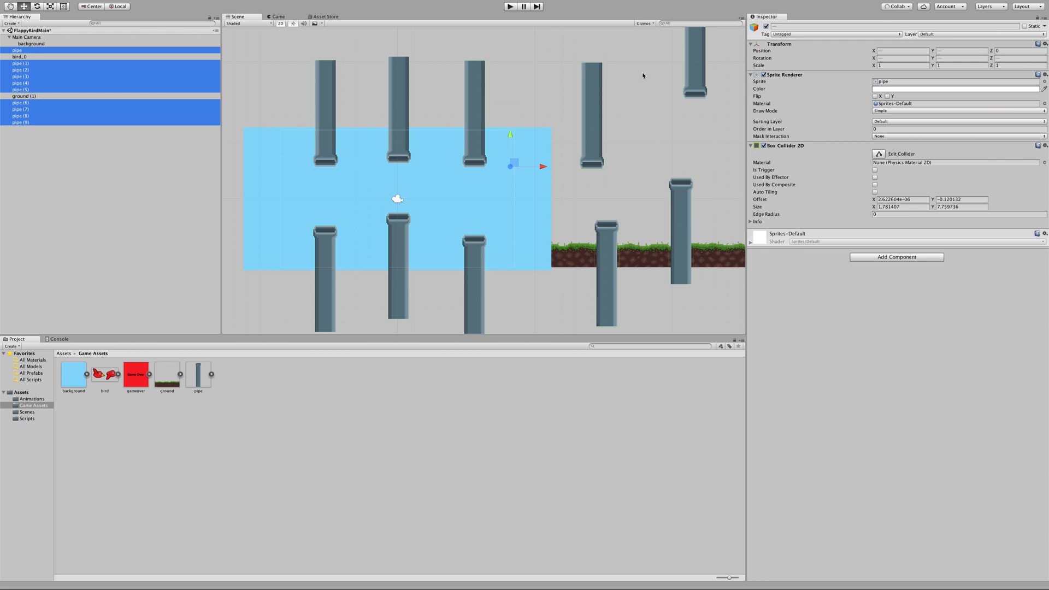
left_click(889, 130)
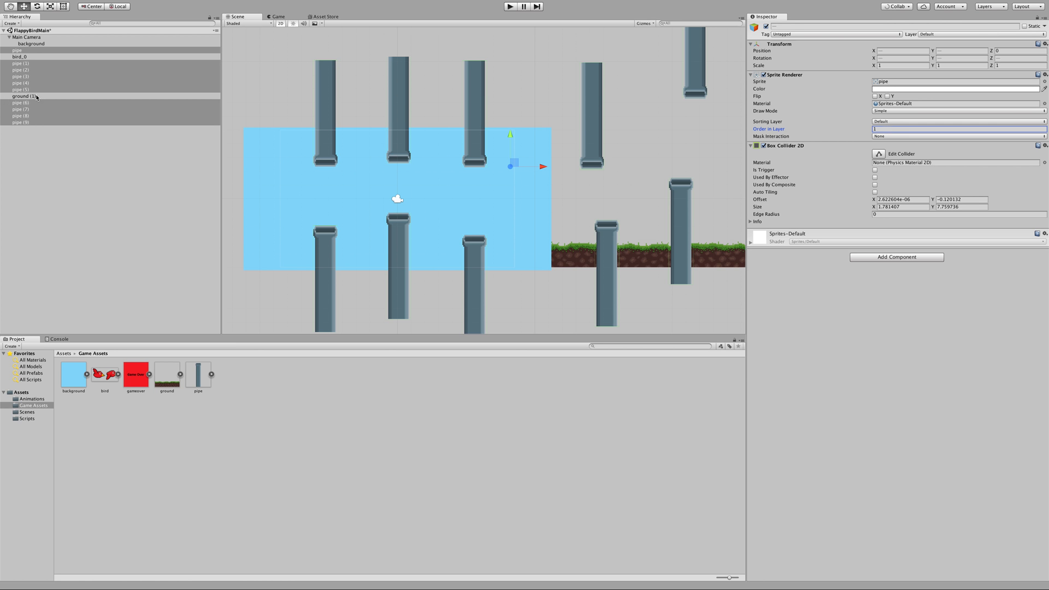
Step: Set the ground's Order in Layer to 2 and the bird's Order in Layer to 3
left_click(24, 96)
left_click(881, 152)
type("2")
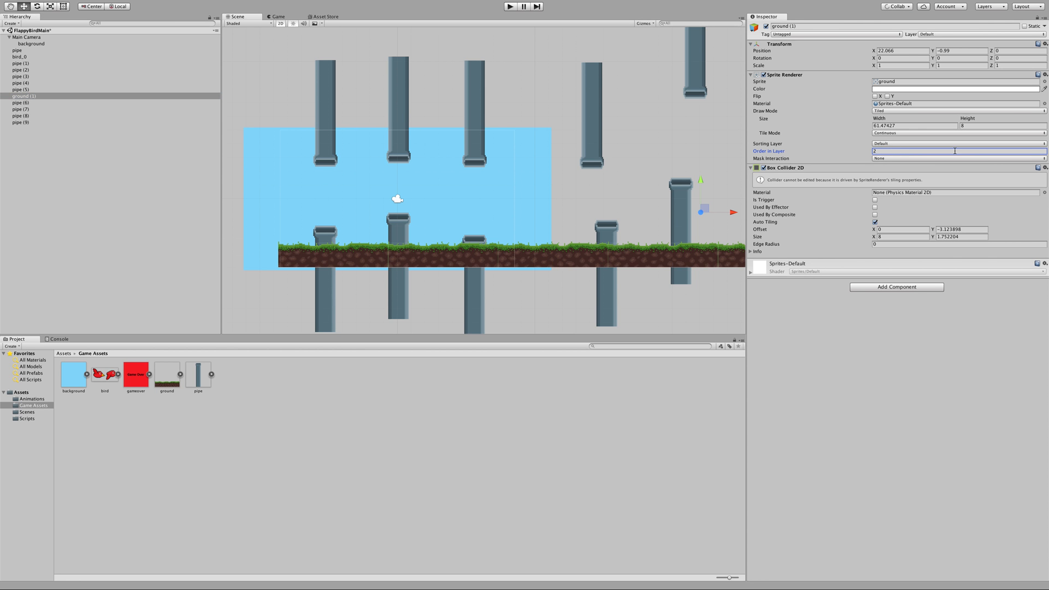
left_click(23, 57)
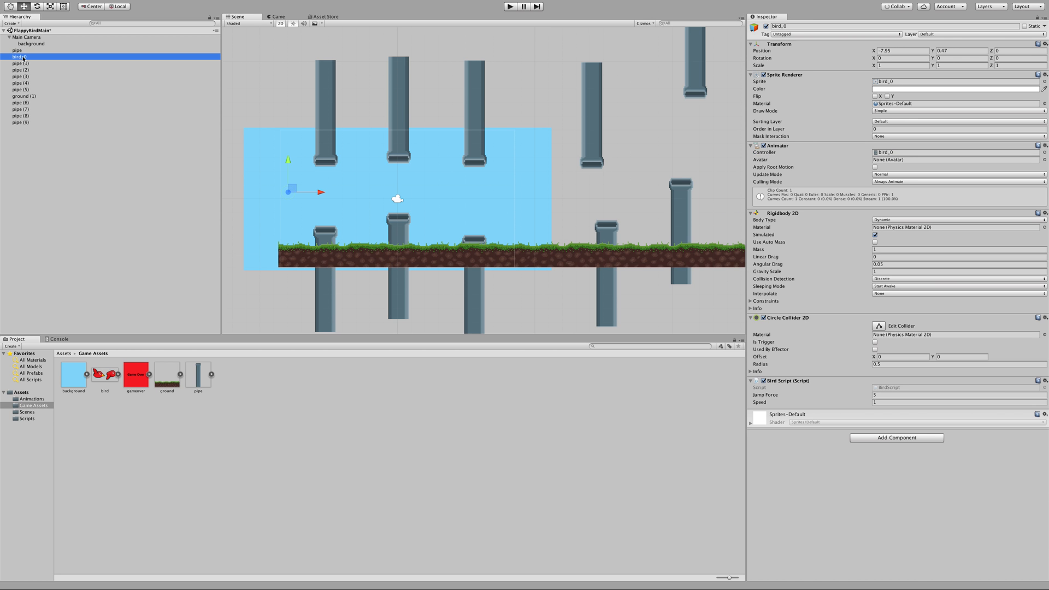
left_click(891, 128)
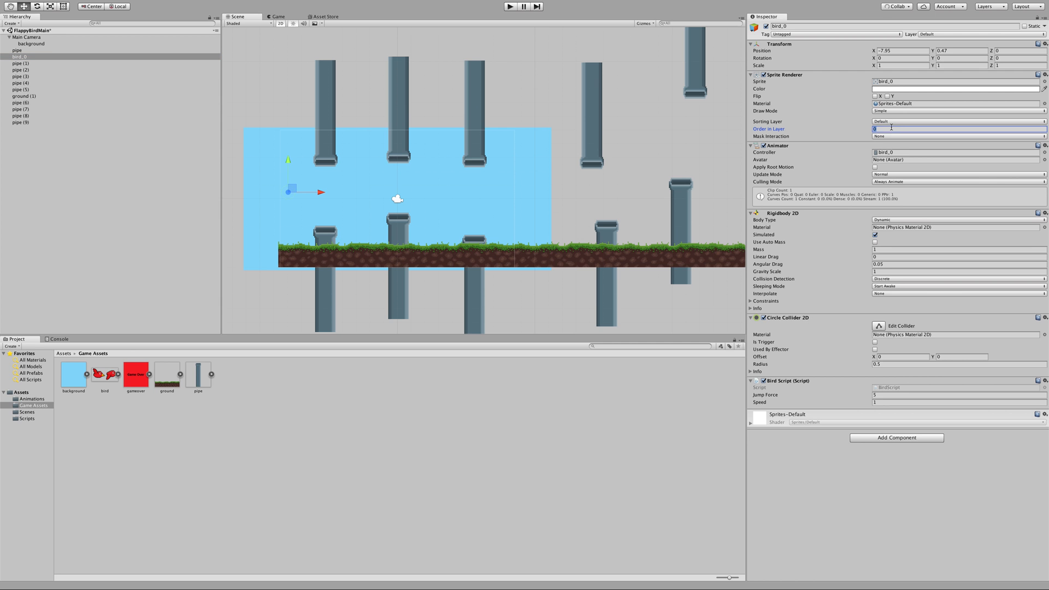
type("3")
Step: Raise the third lower pipe slightly and move the upper pipe above it up to about Y 6.71
left_click(479, 298)
left_click_drag(478, 285, 479, 277)
left_click(478, 111)
left_click_drag(471, 119, 471, 110)
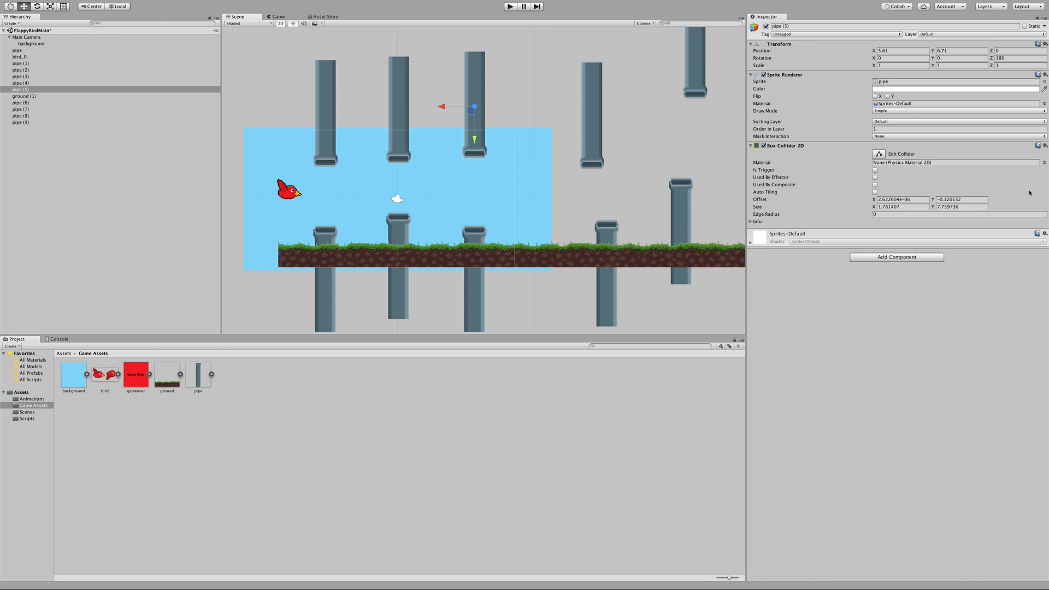
Step: Run and stop a brief test of the game, and stretch the tiled ground's left end outward to a width of about 72.36
left_click(511, 6)
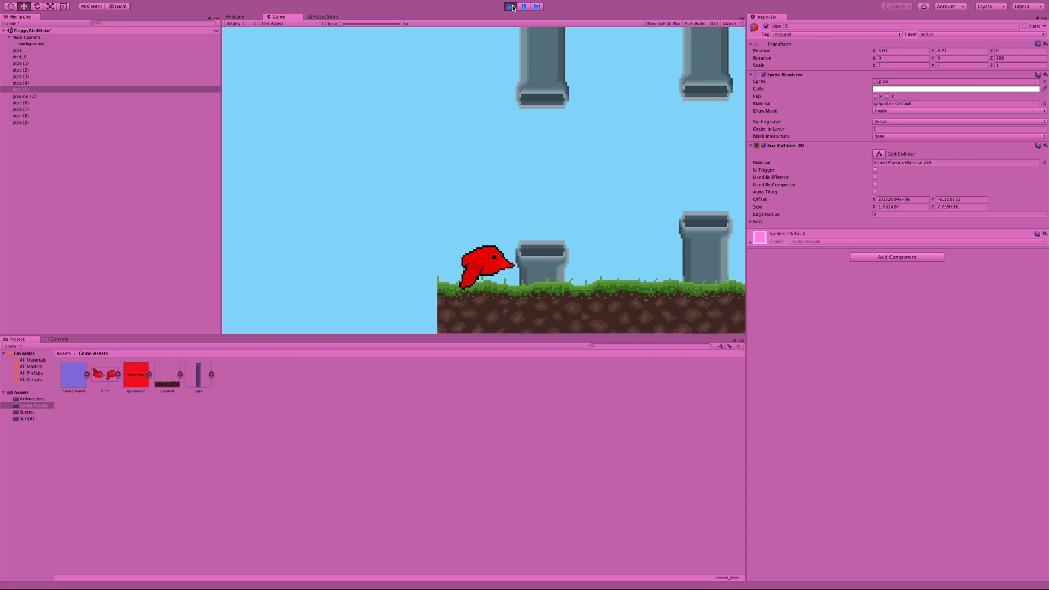
left_click(511, 6)
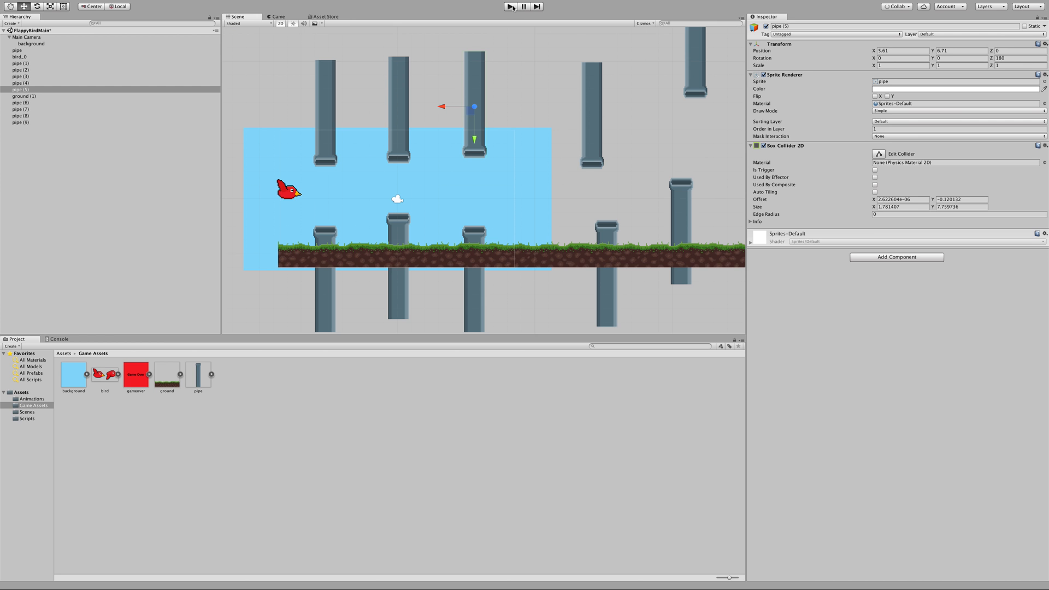
left_click(423, 261)
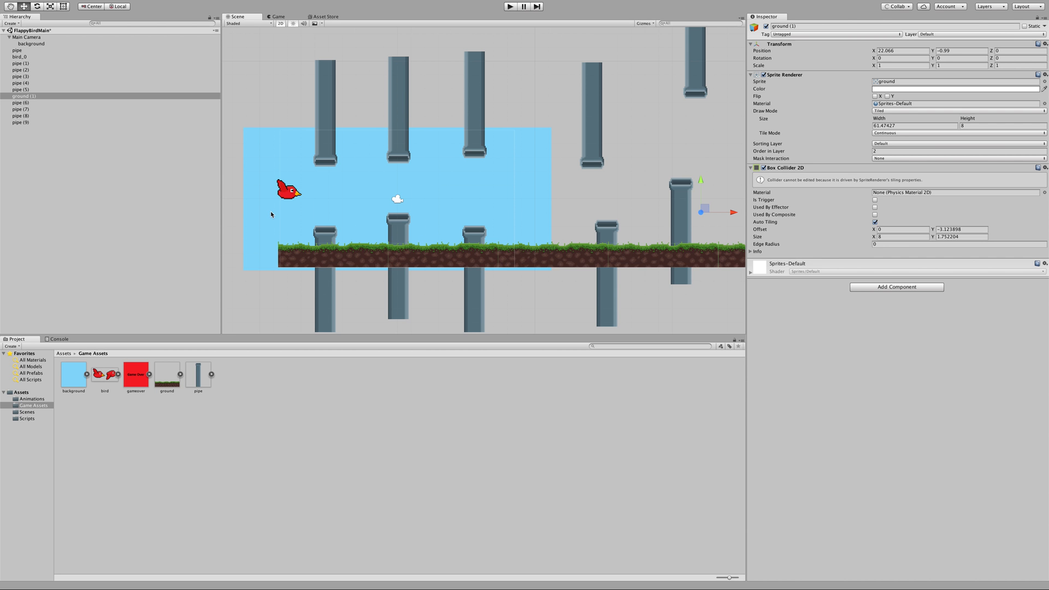
left_click(298, 257)
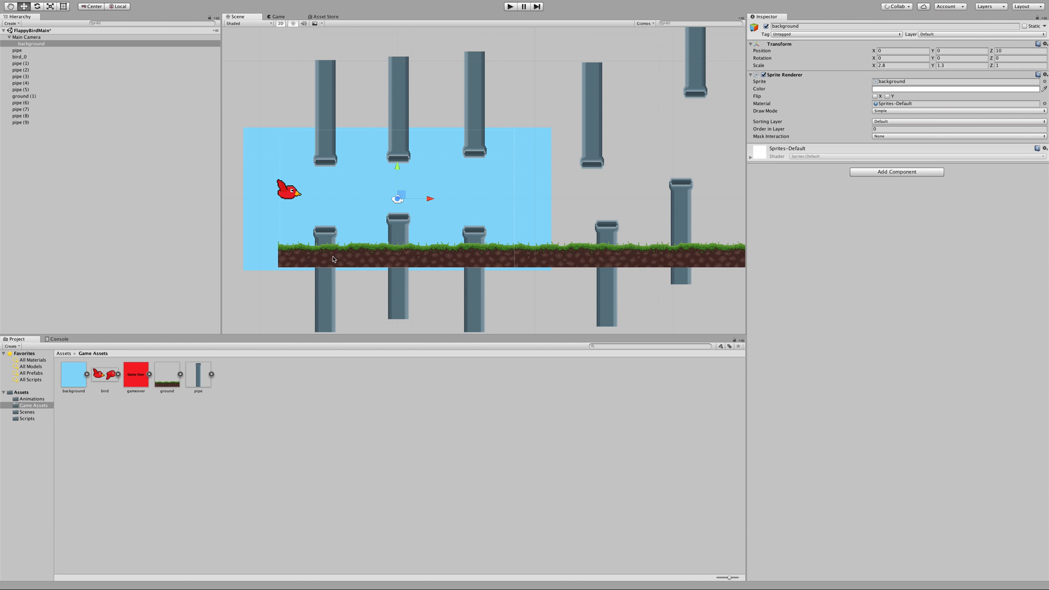
left_click(628, 261)
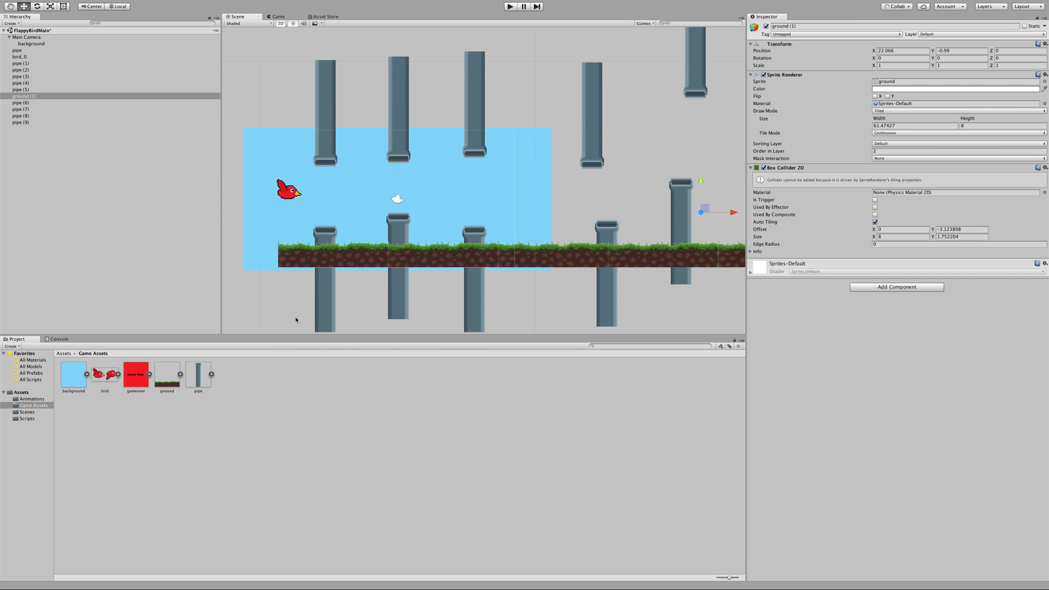
scroll(277, 273, "down", 3)
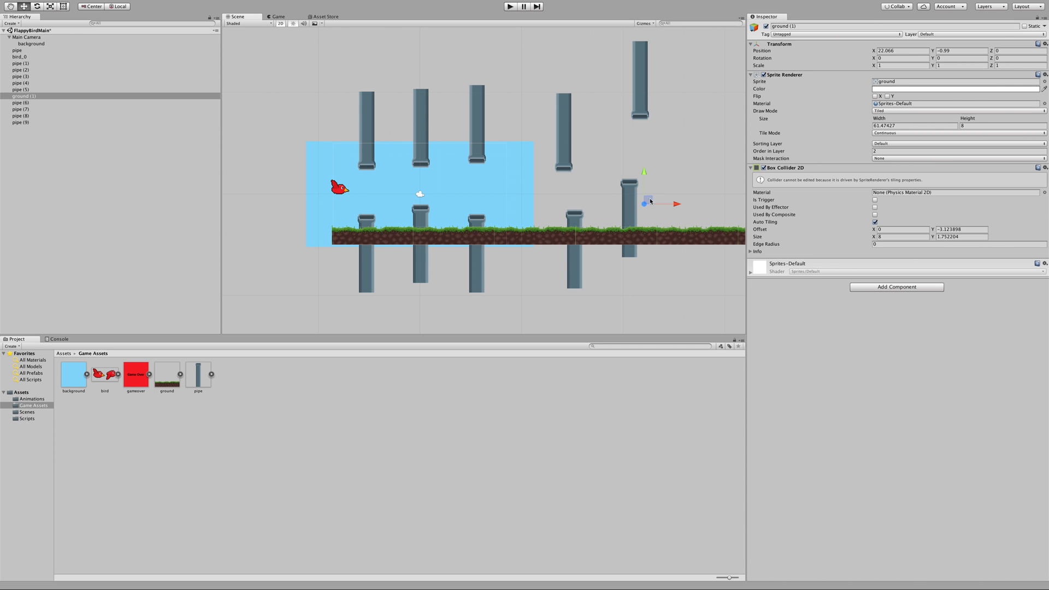
left_click(66, 7)
left_click_drag(332, 218, 219, 219)
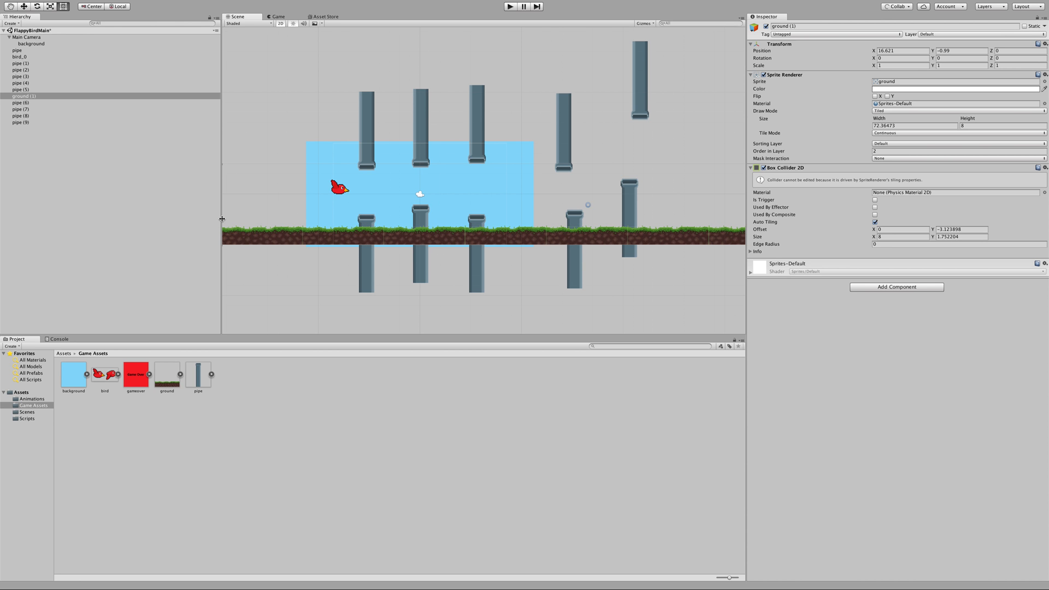
Step: Play-test the game in several short runs, flapping the bird toward the first pipe gaps, and stop the last run
left_click(510, 7)
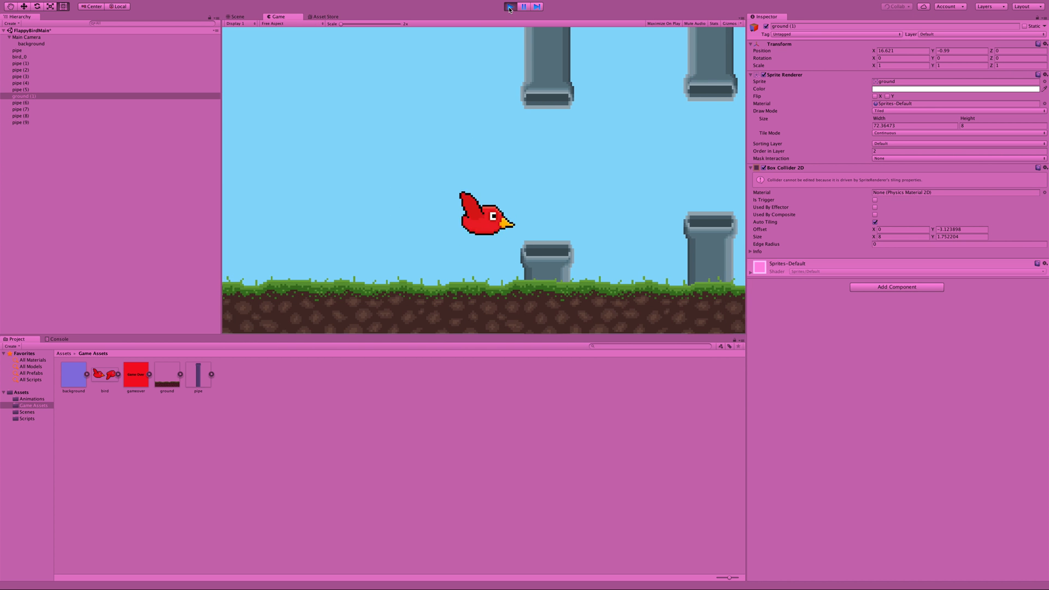
key("space")
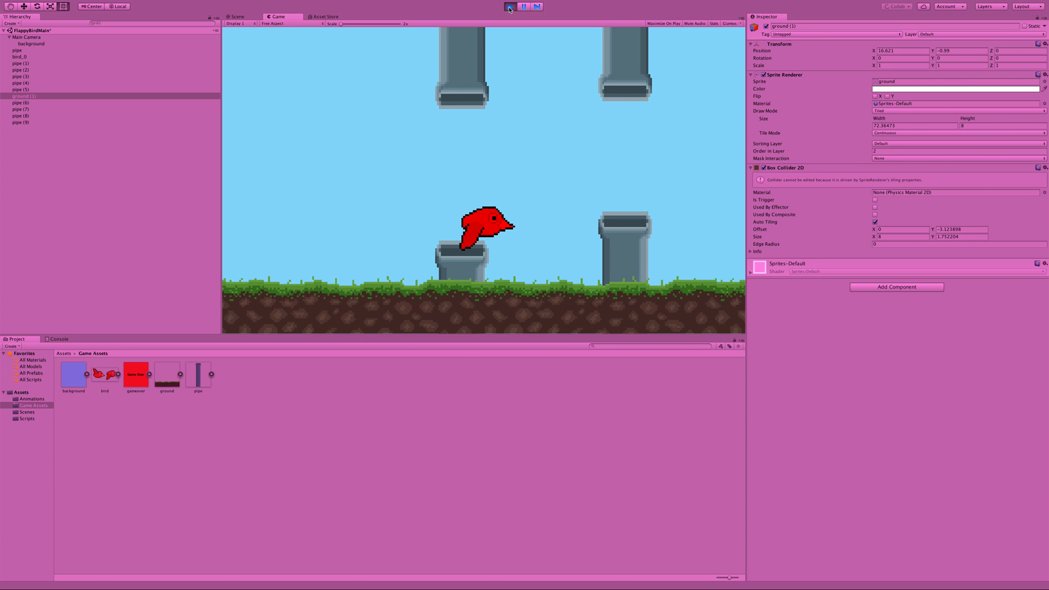
left_click(510, 7)
left_click(510, 7)
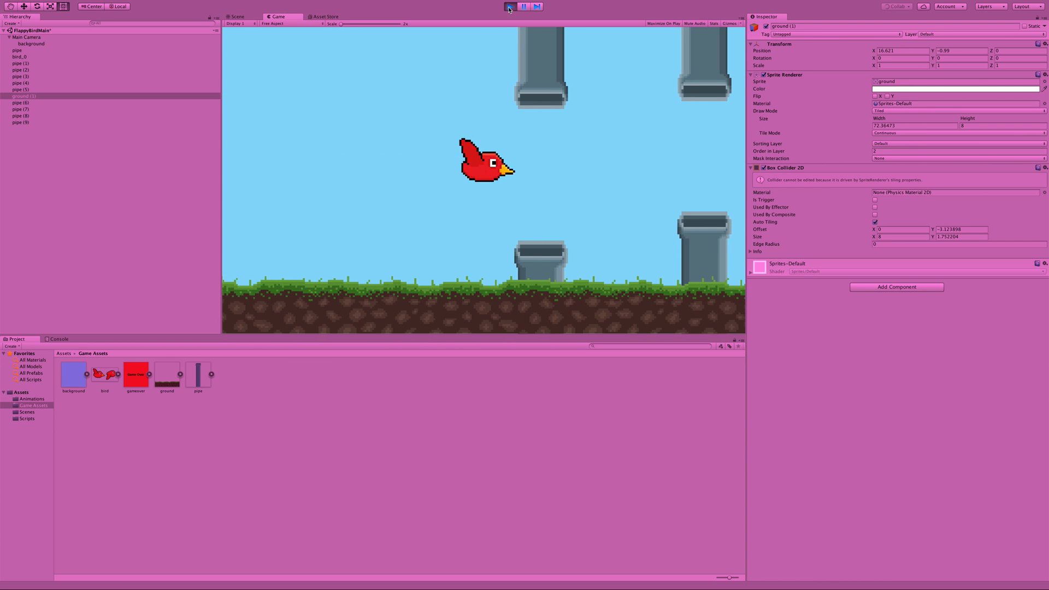
key("space")
key("space")
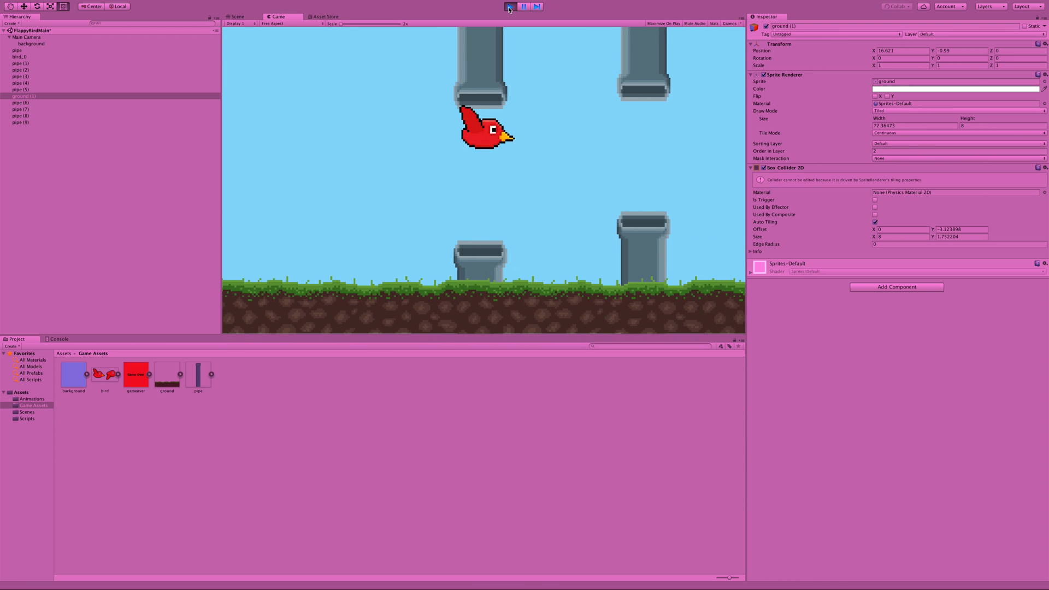
key("space")
key("space")
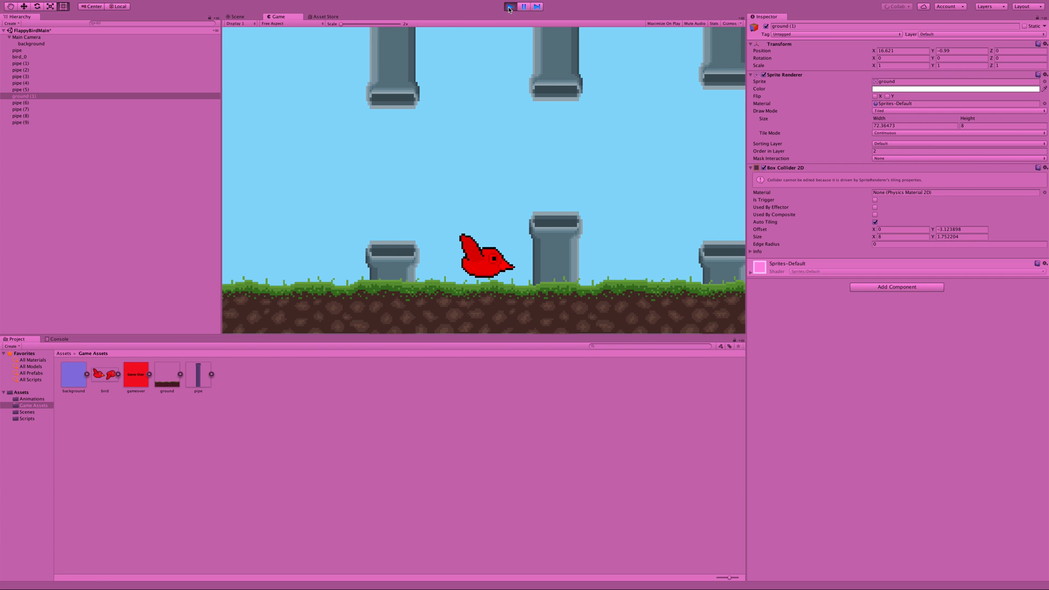
left_click(508, 6)
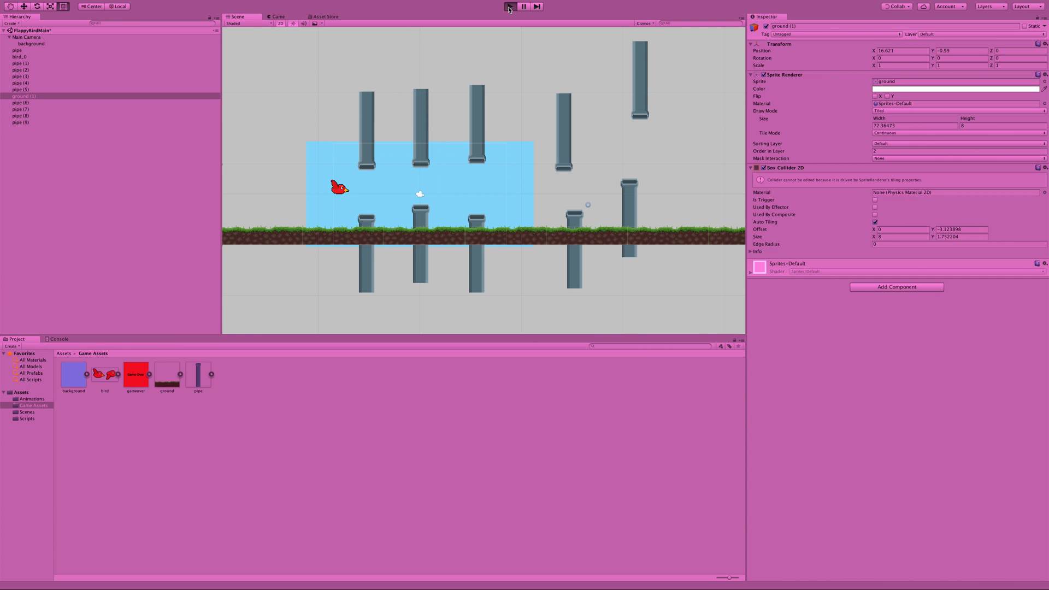
key("space")
key("space")
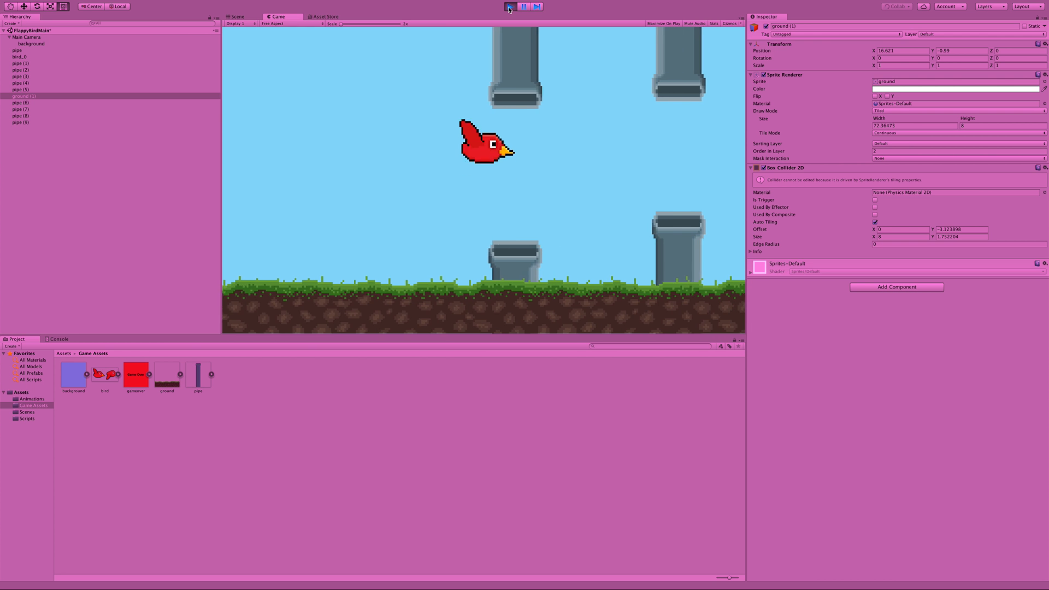
key("space")
key("space")
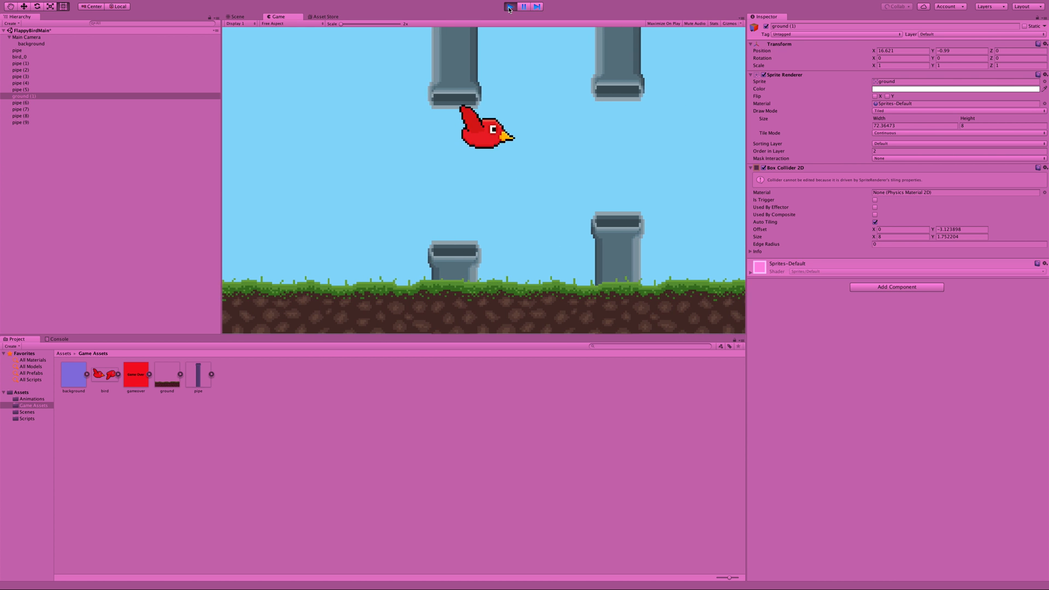
key("space")
key("space")
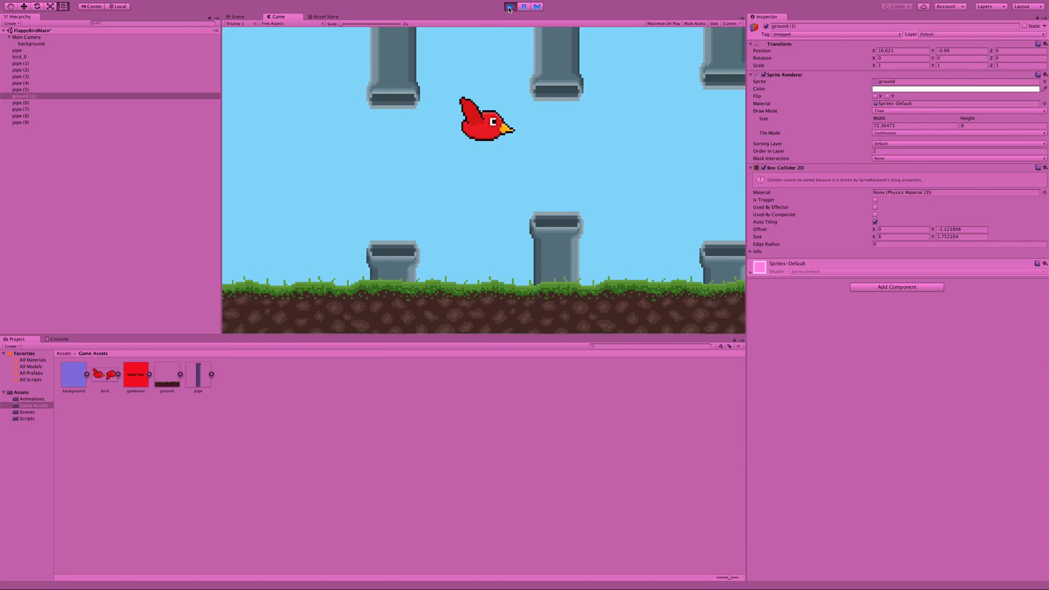
key("space")
key("space")
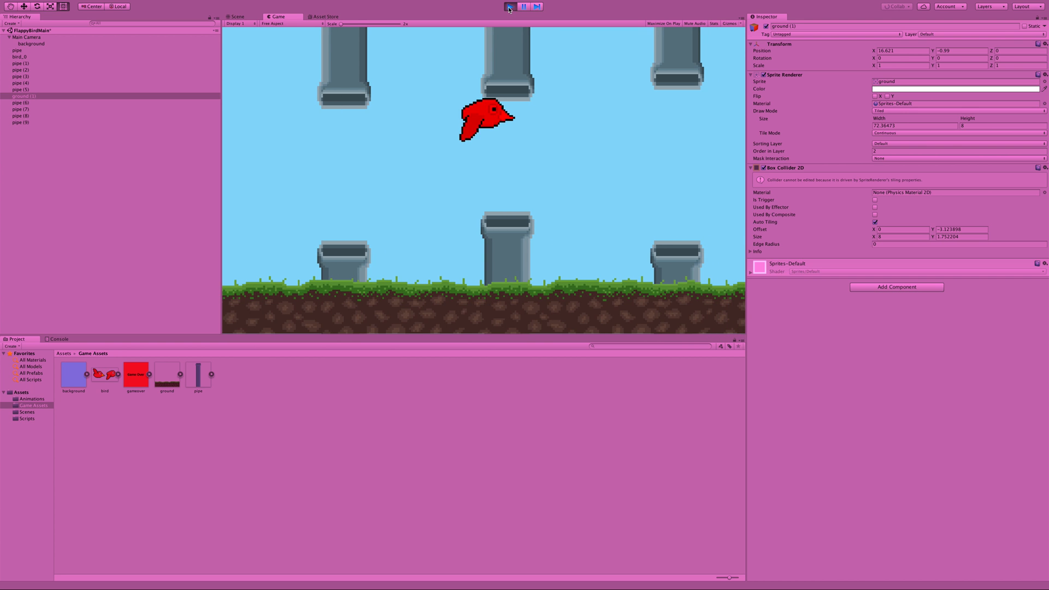
left_click(509, 7)
left_click(509, 7)
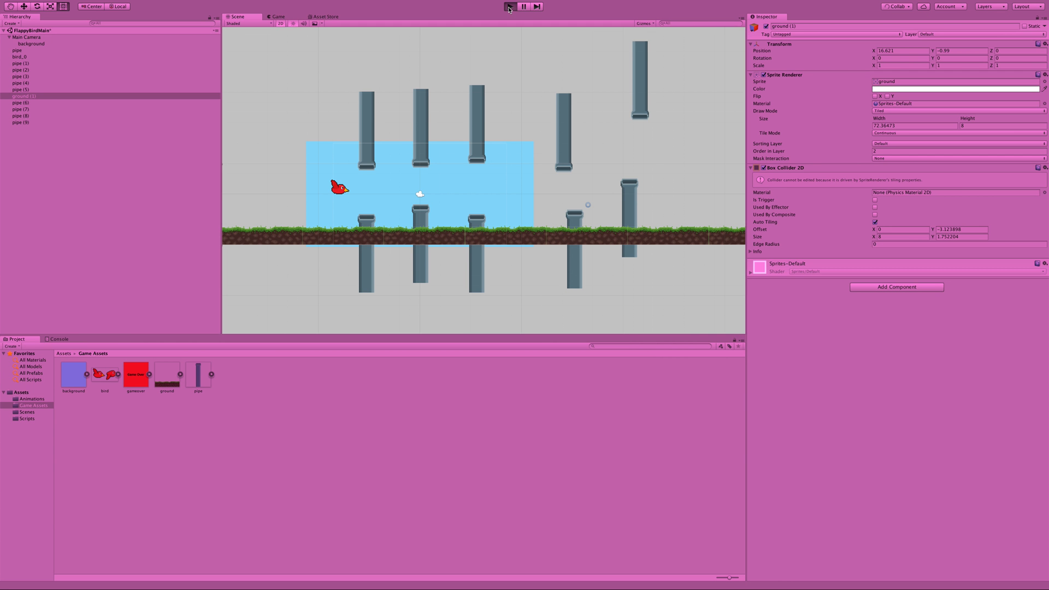
key("space")
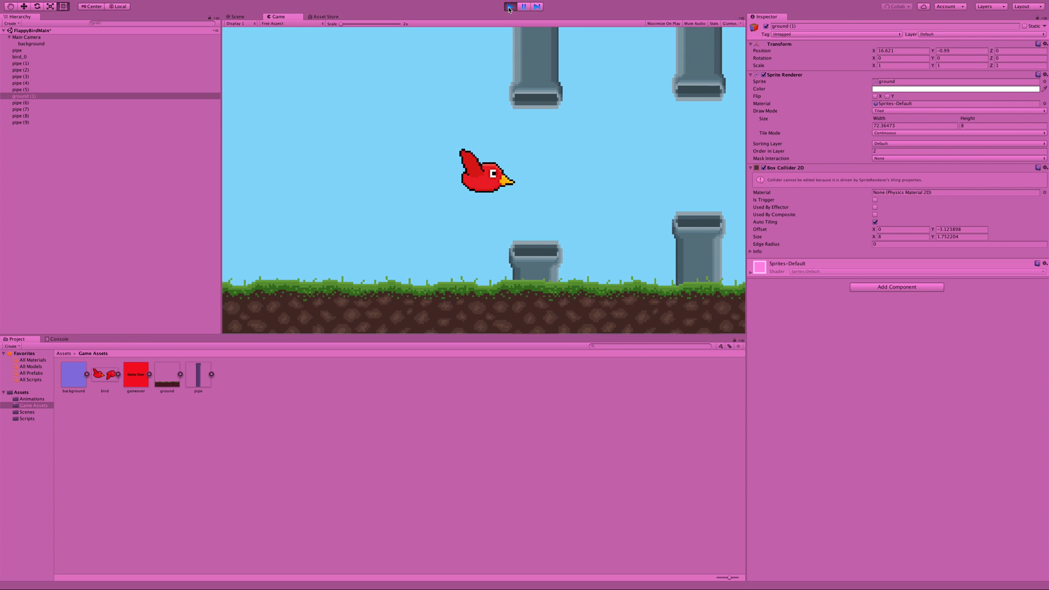
key("space")
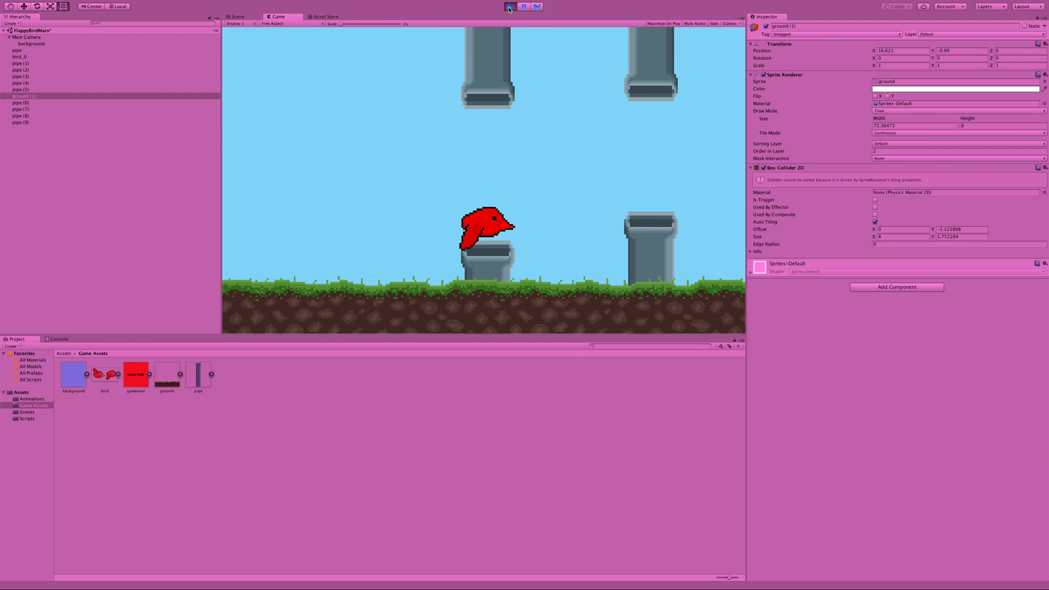
left_click(510, 7)
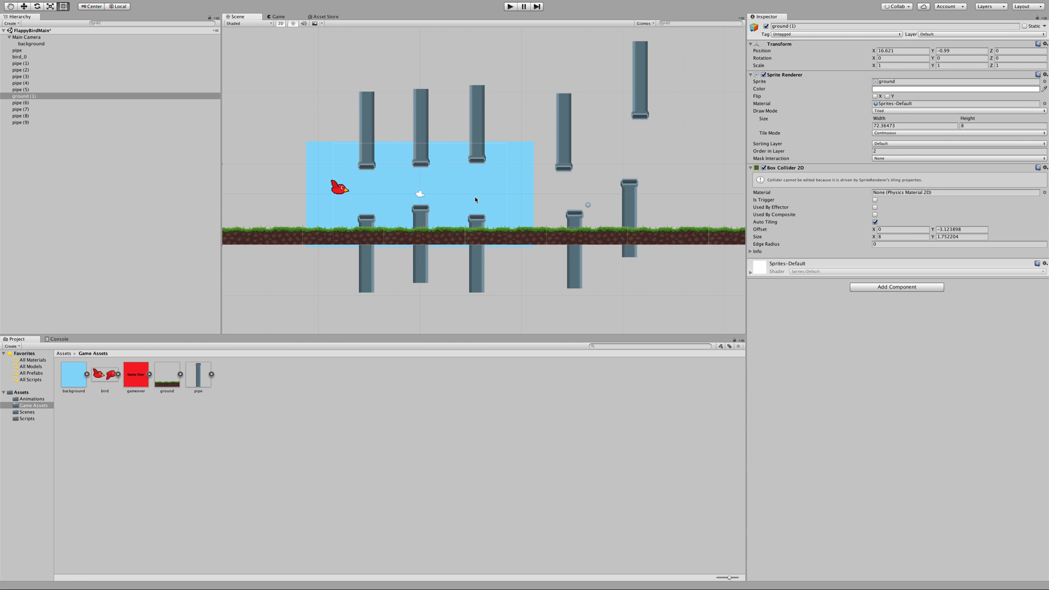
Step: Raise the first upper pipe slightly and move the second upper pipe up to about Y 7.19
left_click(368, 147)
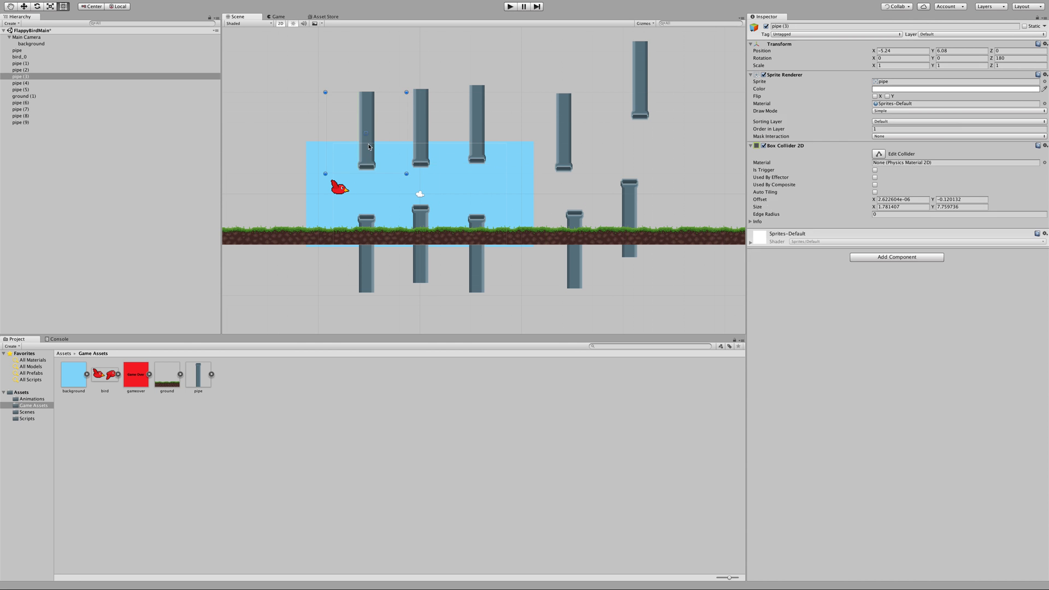
left_click_drag(365, 121, 423, 111)
left_click(423, 126)
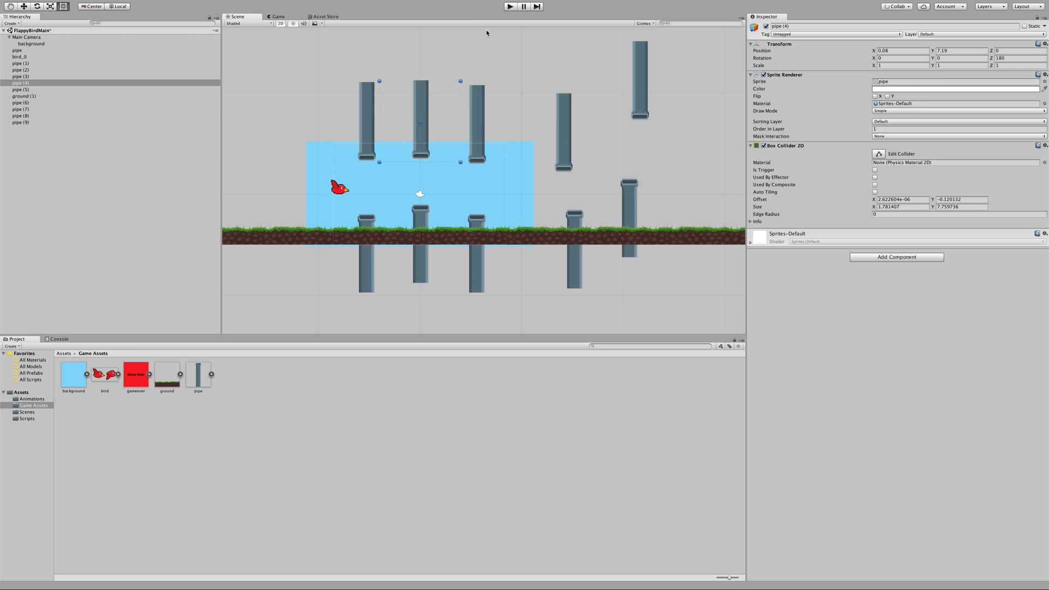
Step: Play-test the game with the raised upper pipes and stop the run
left_click(509, 7)
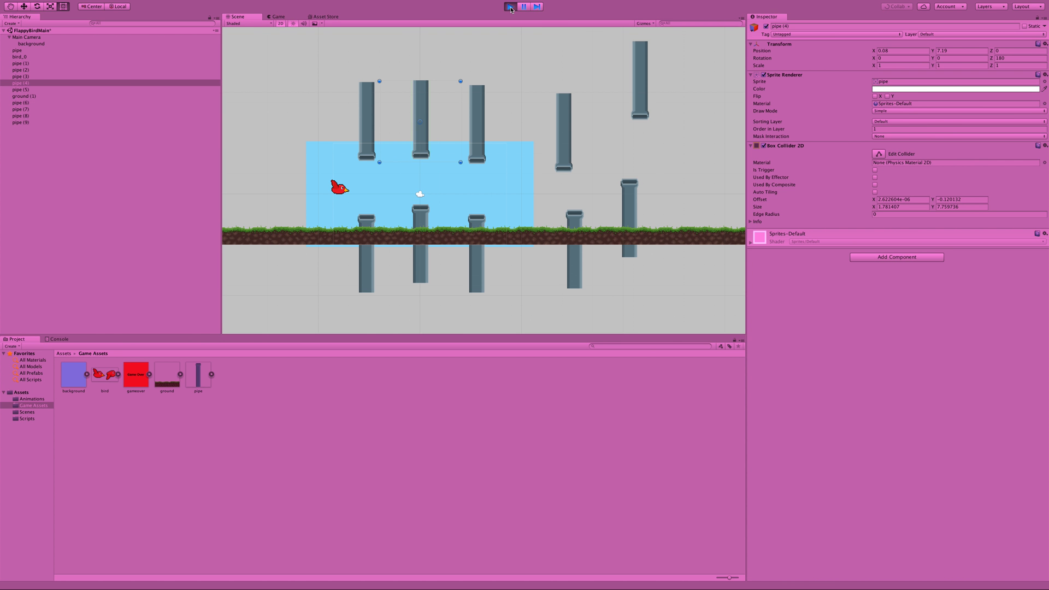
left_click(510, 6)
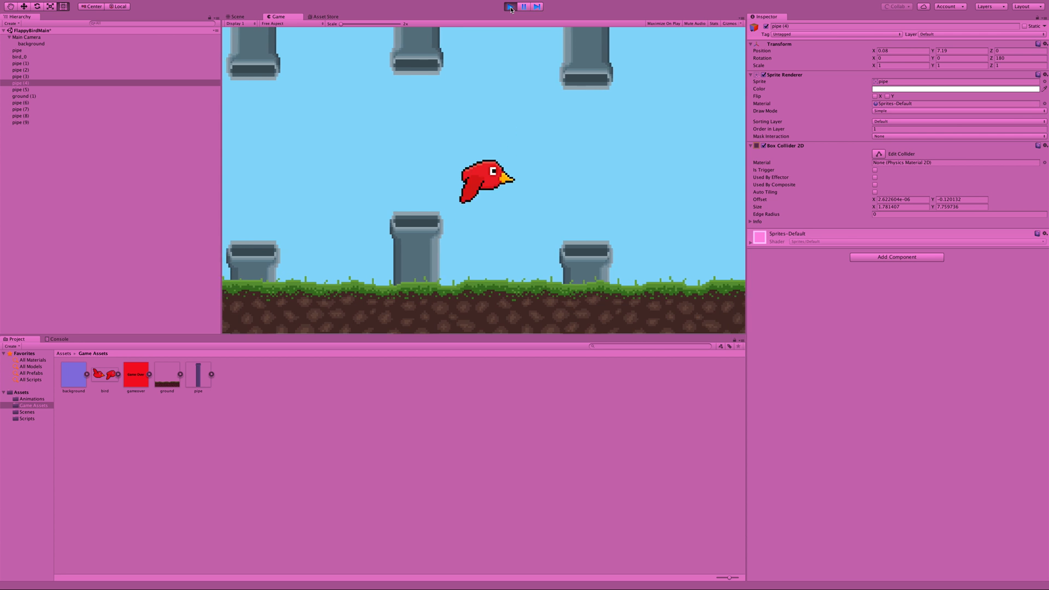
key("space")
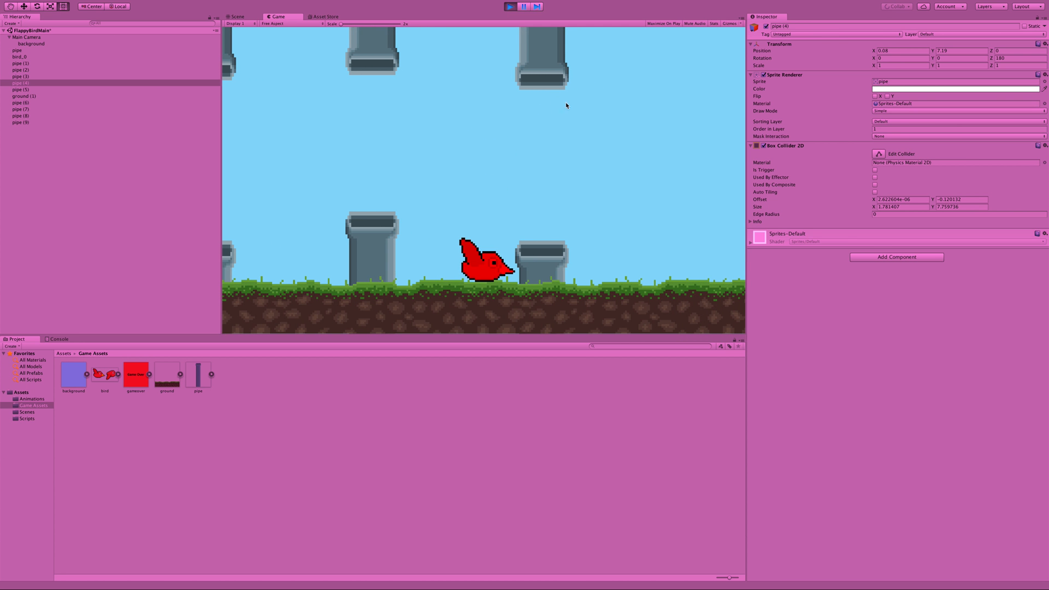
left_click(511, 6)
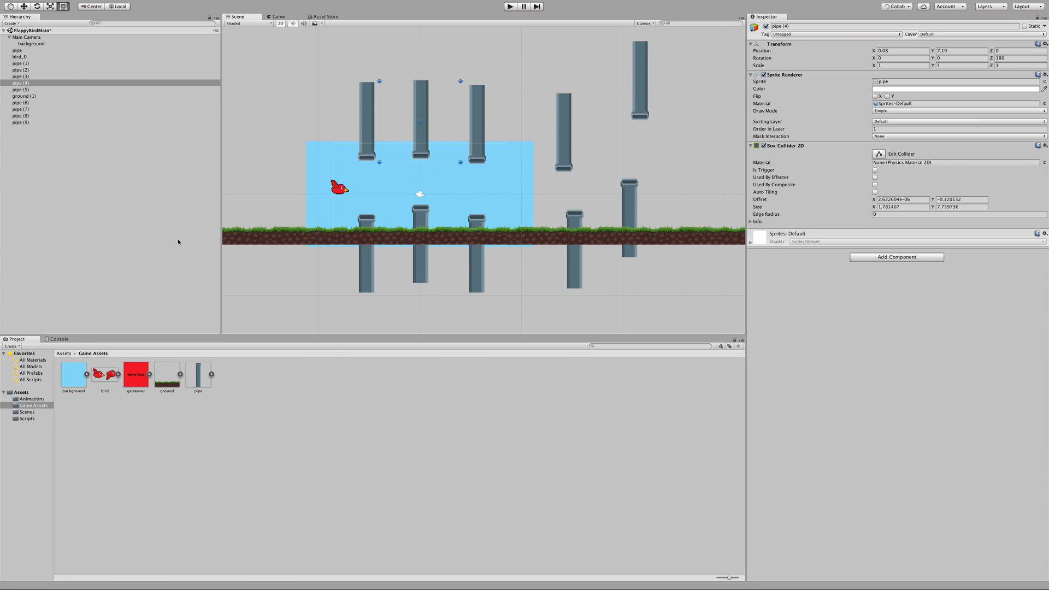
Step: Set the gameover sprite's import settings to 16 Pixels Per Unit, Point (no filter) filtering and no compression, and apply them
left_click(140, 375)
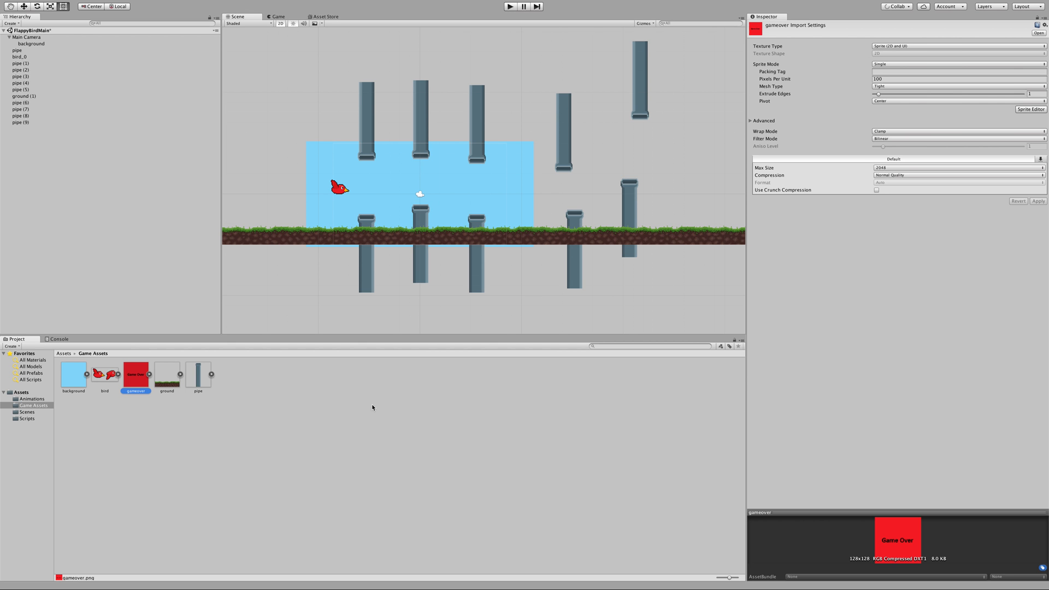
left_click(884, 80)
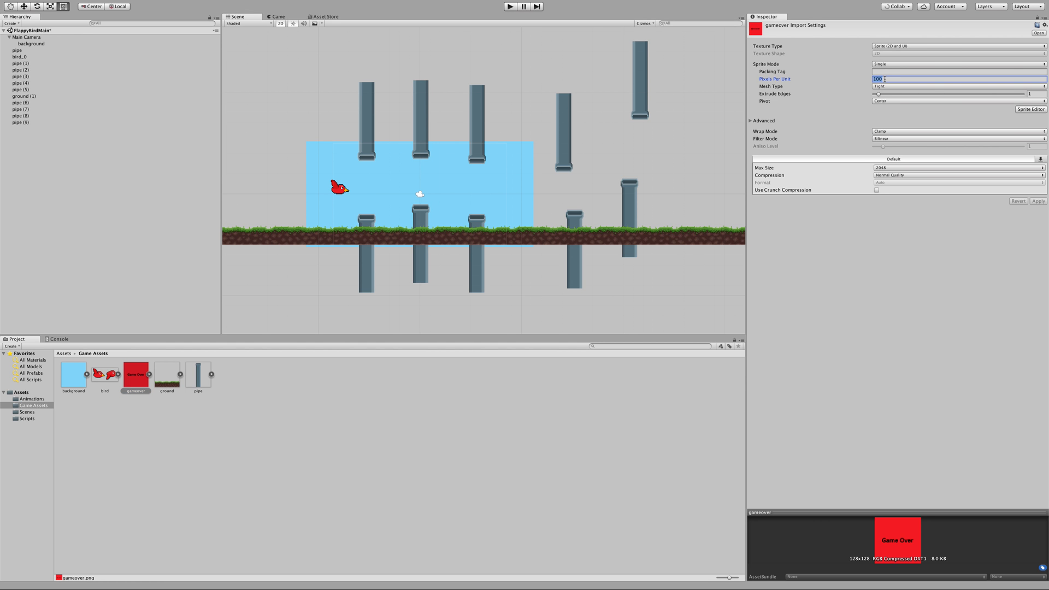
type("16")
left_click(889, 139)
left_click(899, 133)
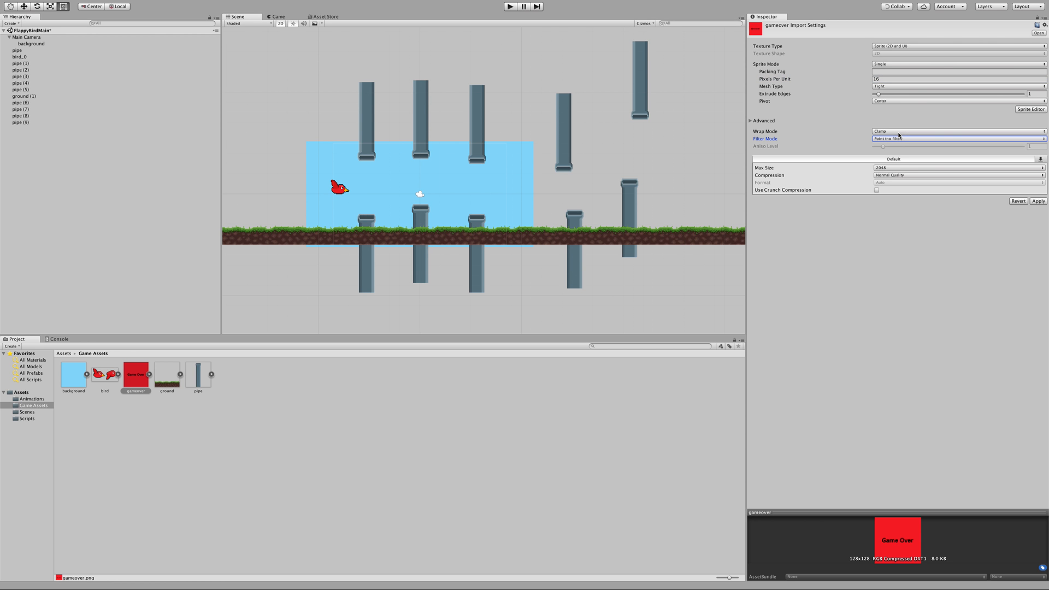
left_click(894, 176)
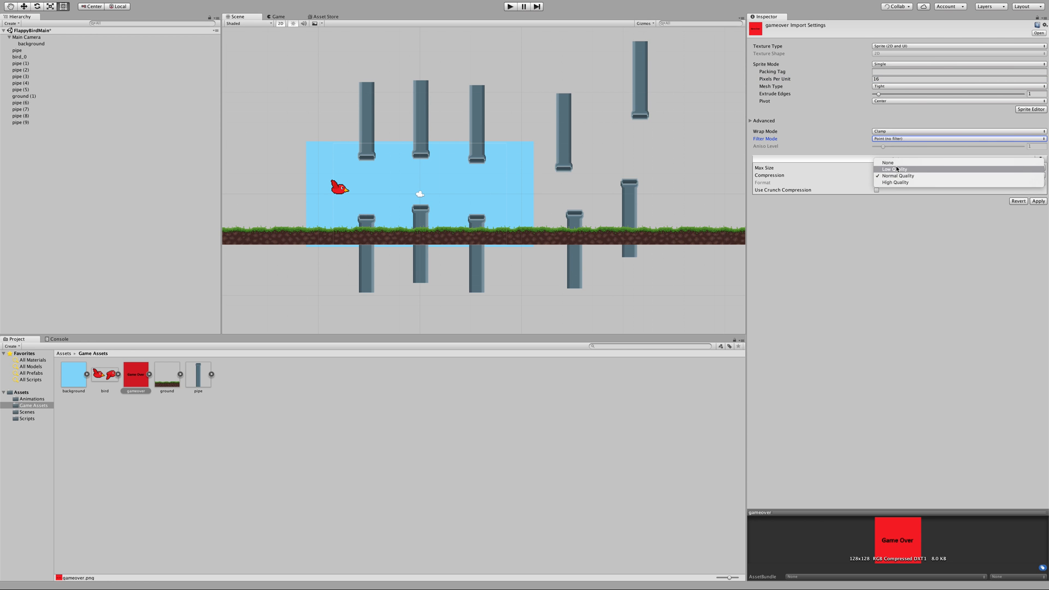
left_click(900, 168)
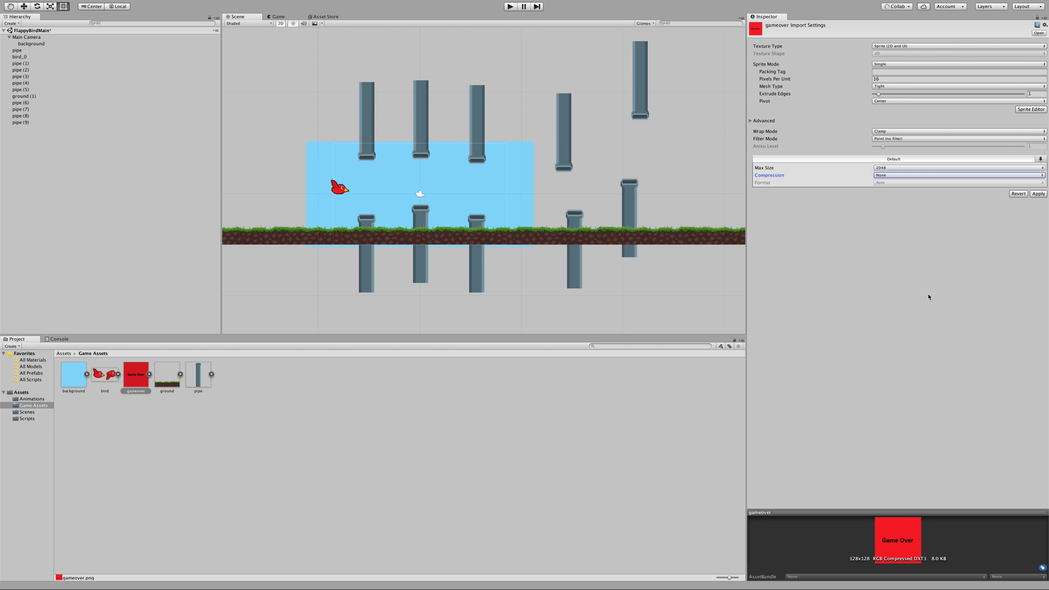
left_click(1038, 194)
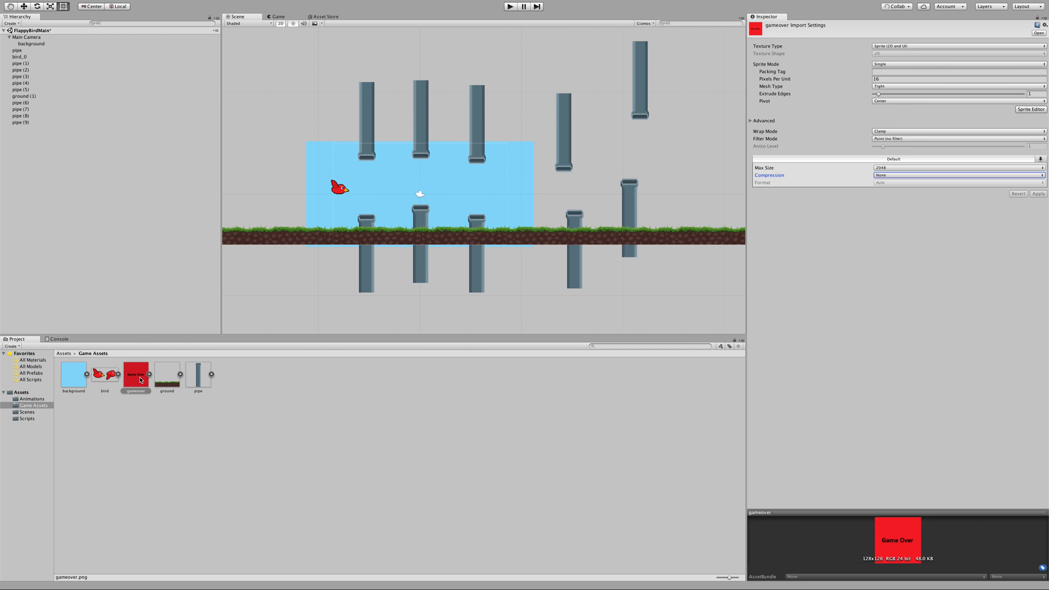
Step: Add the gameover sprite to the scene as a child of the Main Camera, and toggle its active state off and on
left_click_drag(140, 380, 18, 38)
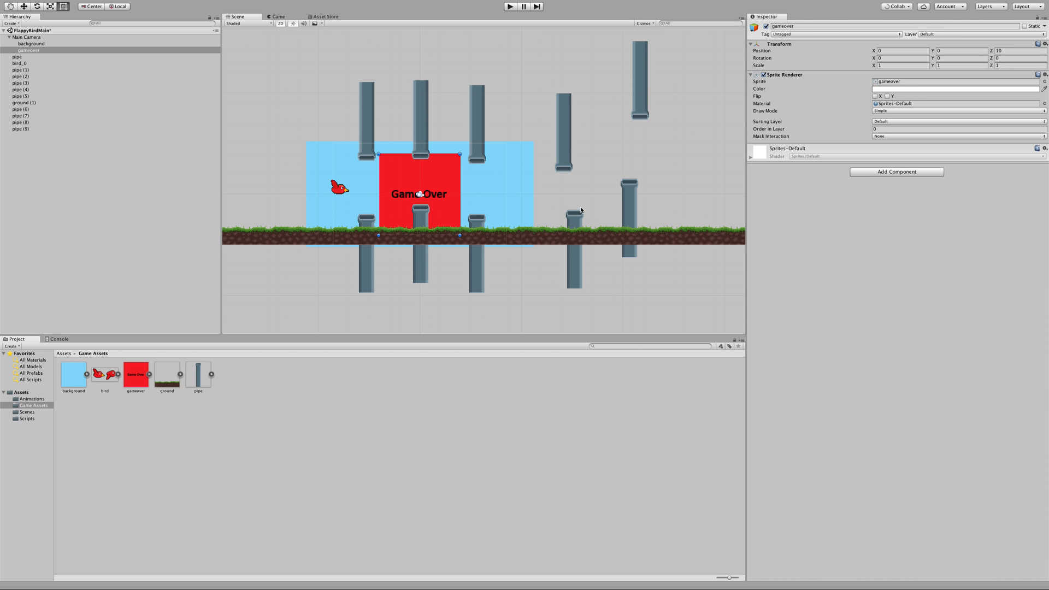
left_click(766, 26)
left_click(766, 26)
left_click(41, 44)
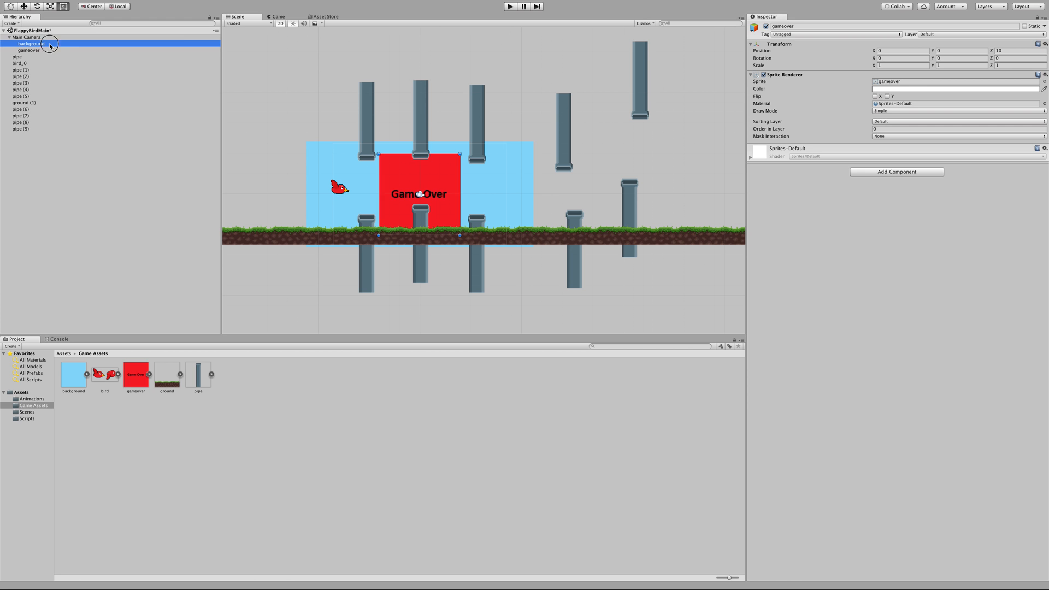
Step: Stretch the gameover sprite to a scale of about X 2.13 and Y 1.24, covering most of the background behind it
left_click(766, 26)
left_click(766, 26)
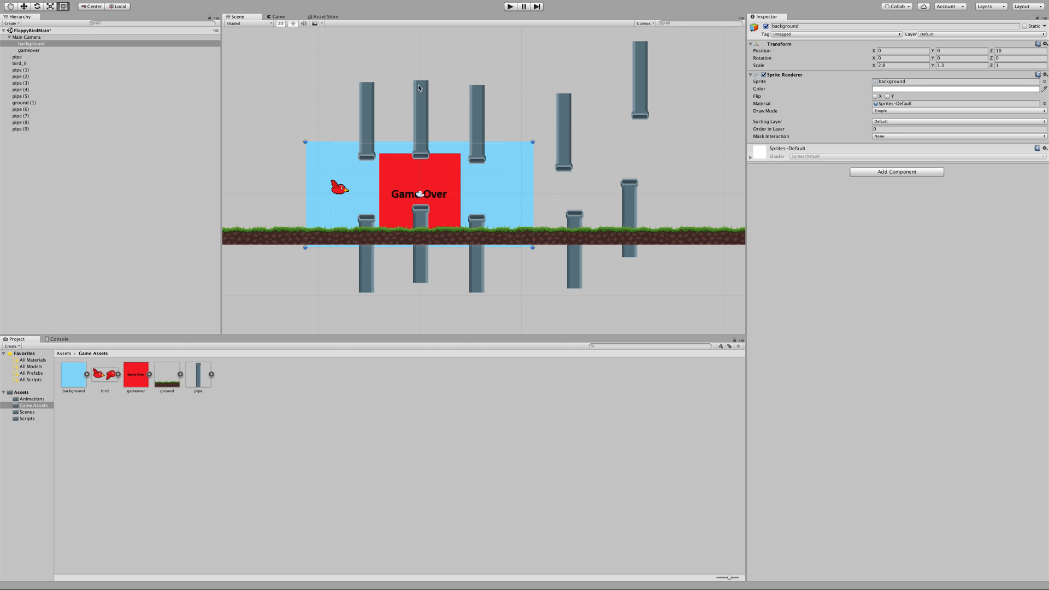
left_click(34, 51)
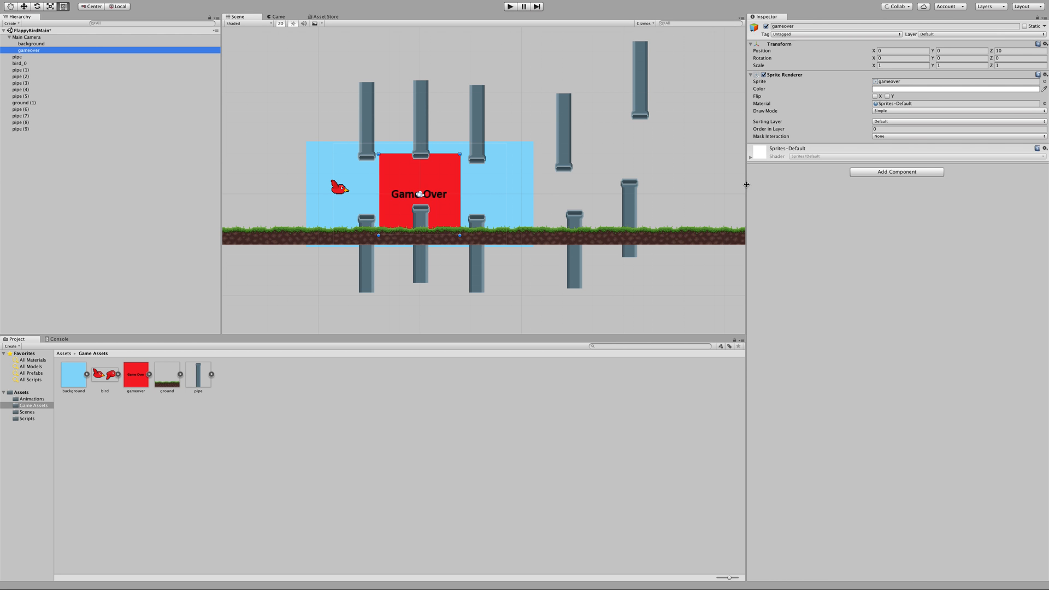
left_click(389, 160)
left_click(387, 161)
left_click_drag(379, 154, 332, 144)
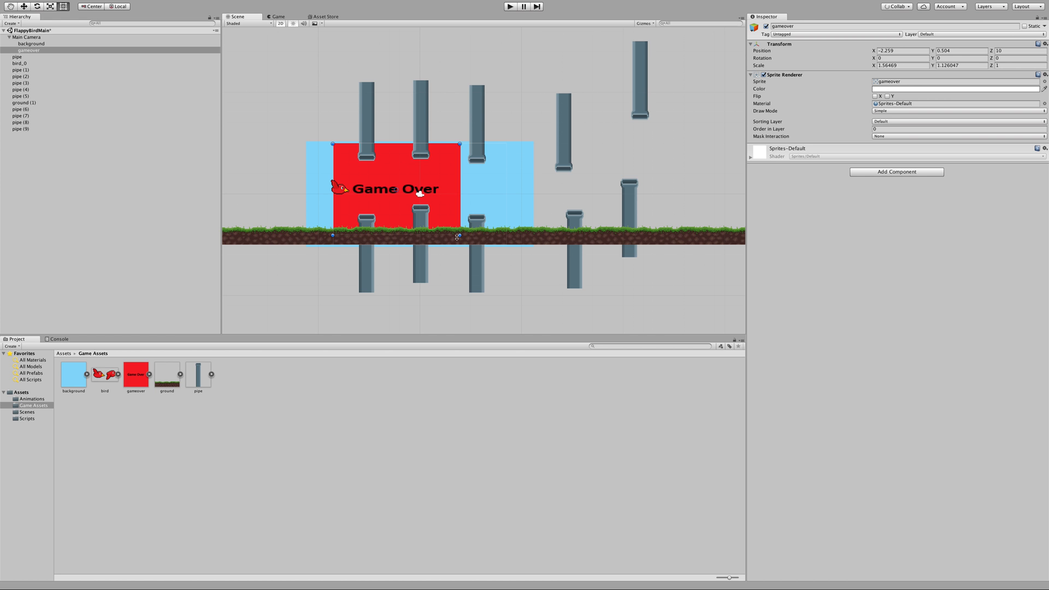
left_click_drag(460, 235, 506, 244)
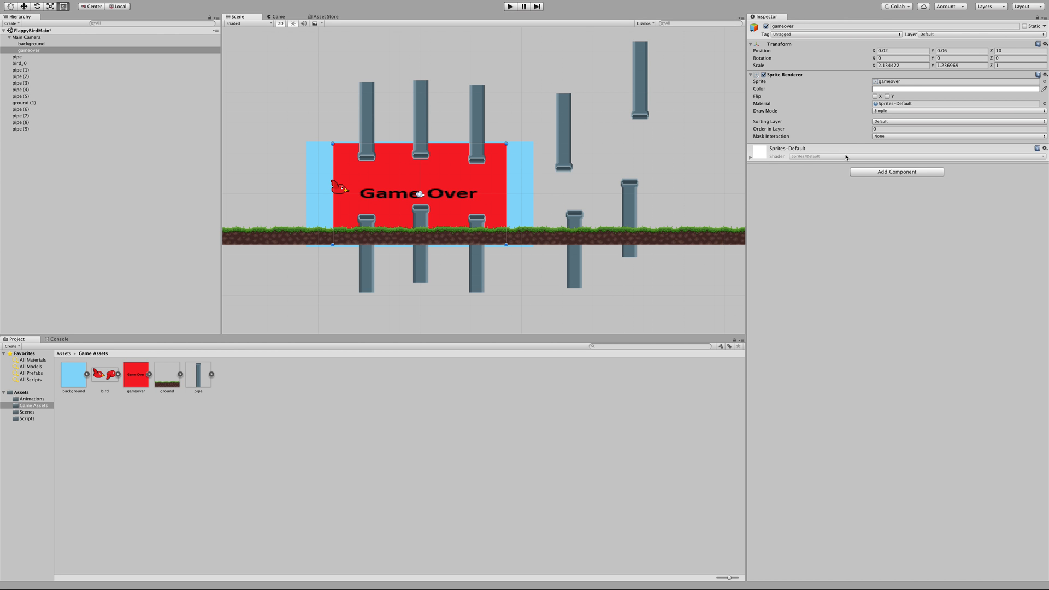
Step: Create a new tag named background in the project's Tags & Layers settings
left_click(801, 25)
left_click(810, 36)
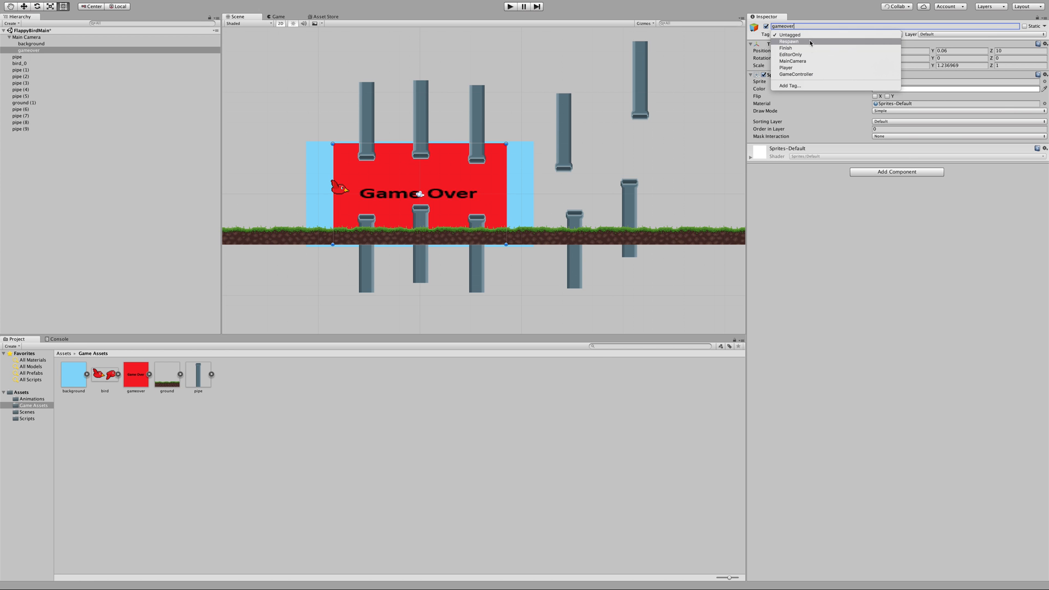
left_click(798, 87)
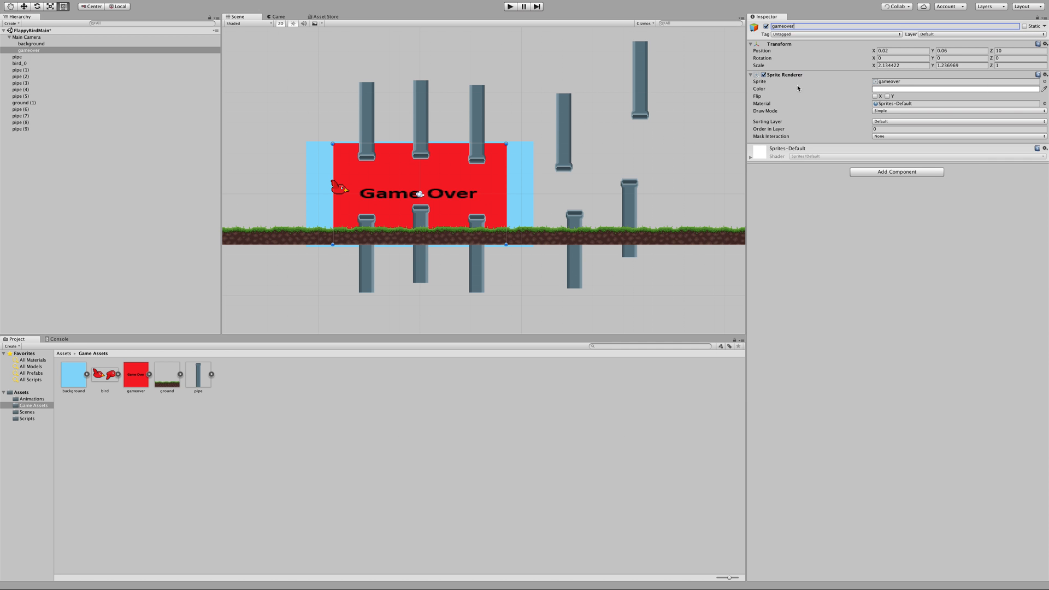
left_click(807, 34)
left_click(808, 34)
left_click(810, 35)
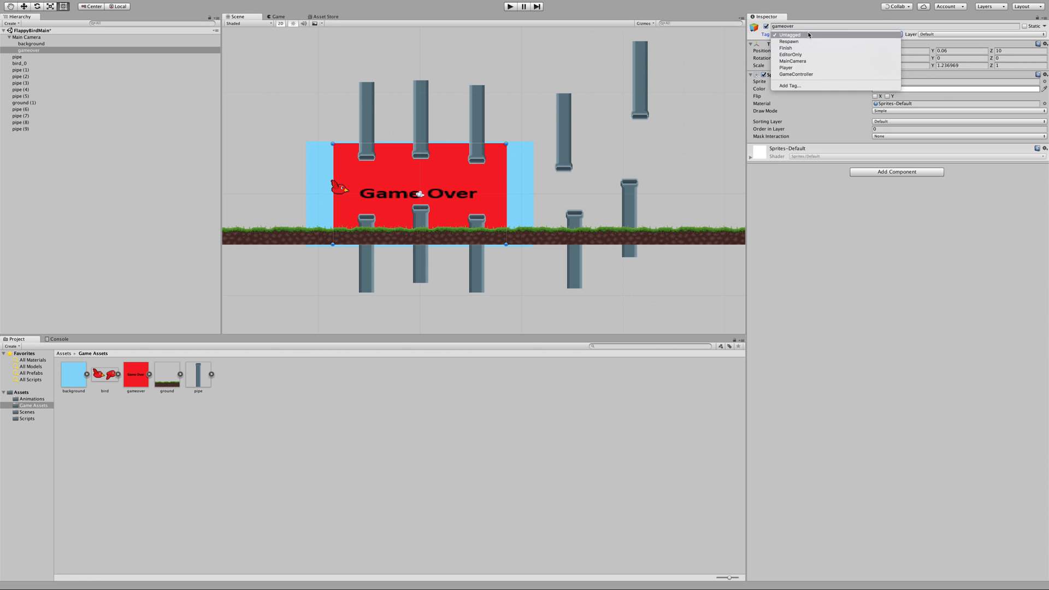
left_click(795, 85)
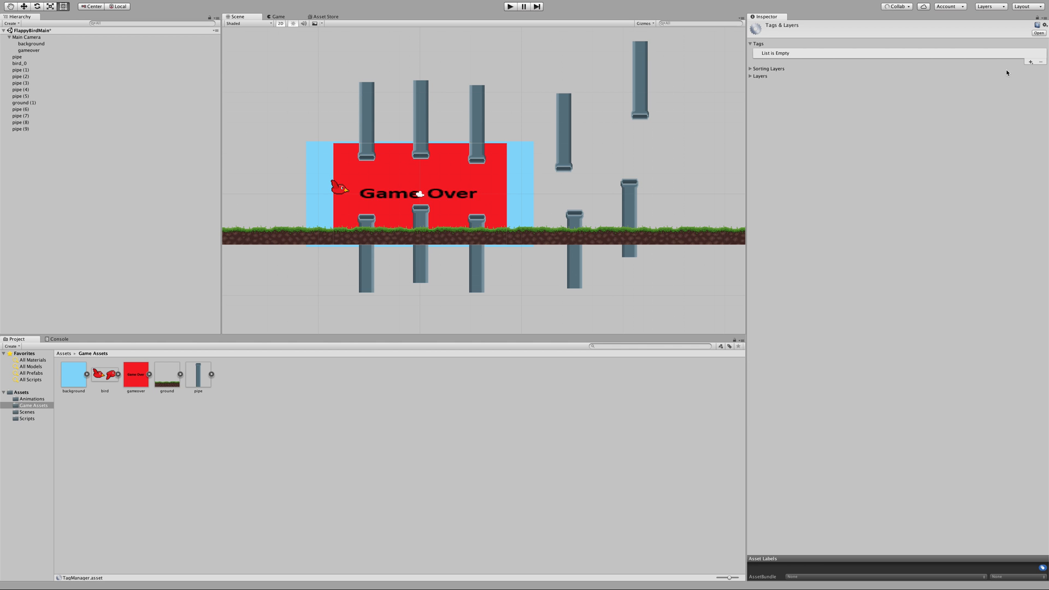
left_click(1031, 63)
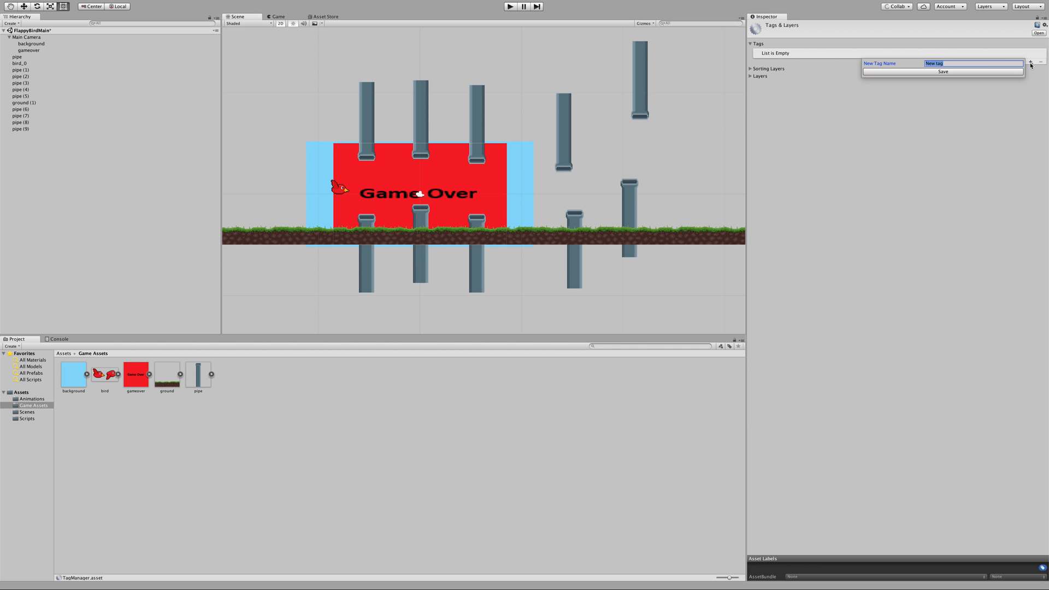
type("background")
left_click(973, 72)
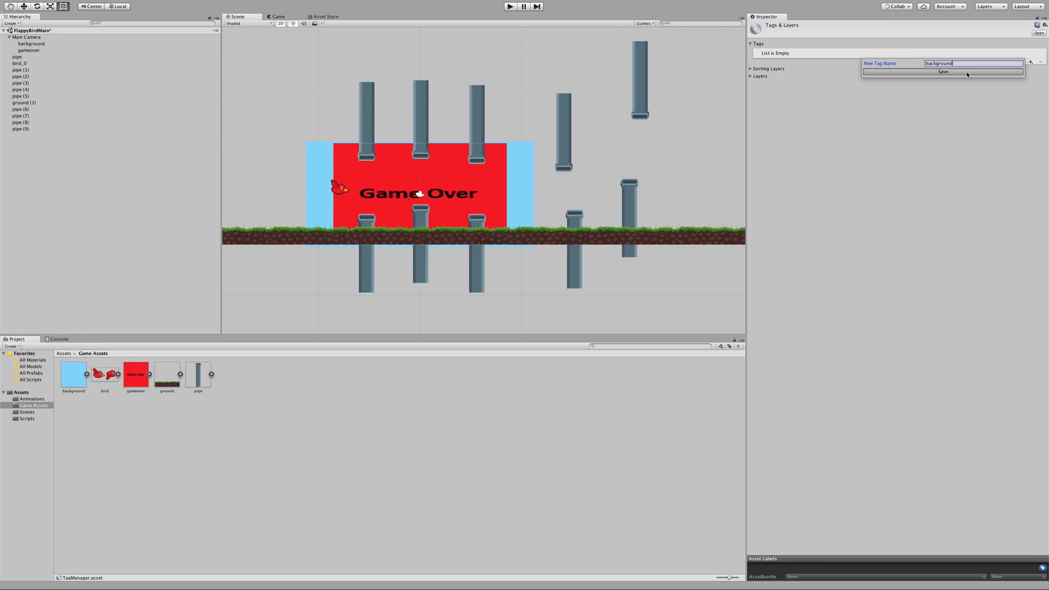
Step: Add a second custom tag named gameover to the tag list
left_click(1030, 63)
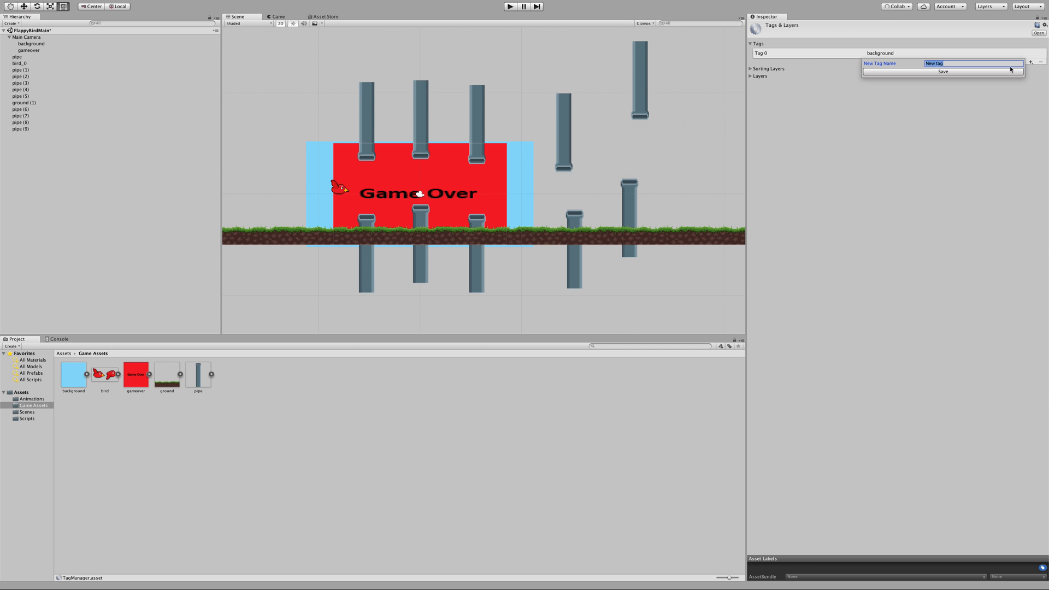
type("gameover")
left_click(1002, 72)
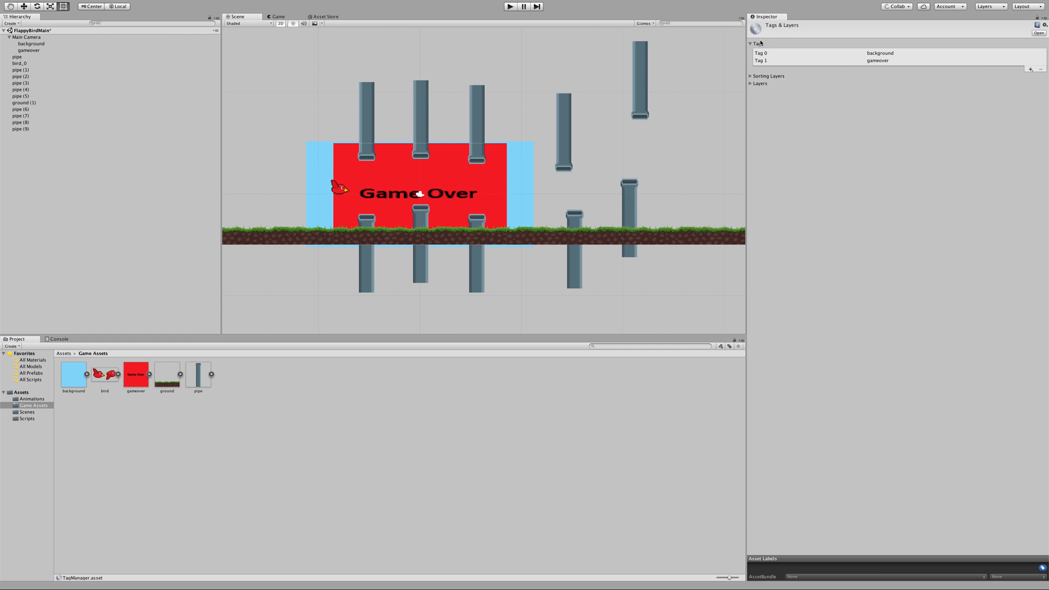
Step: Assign the background tag to the background object under the Main Camera
left_click(481, 188)
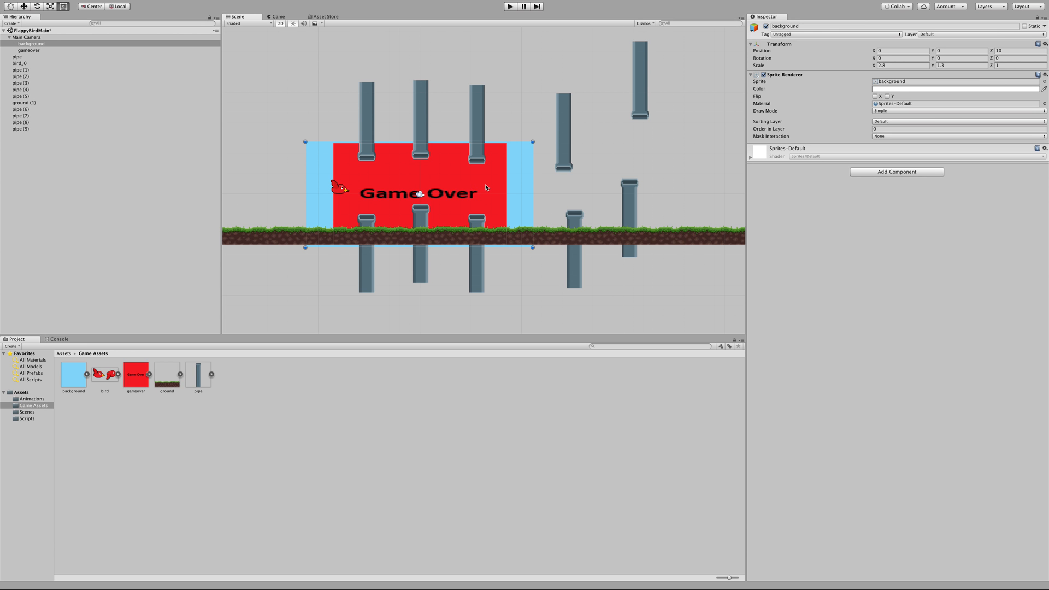
left_click(865, 34)
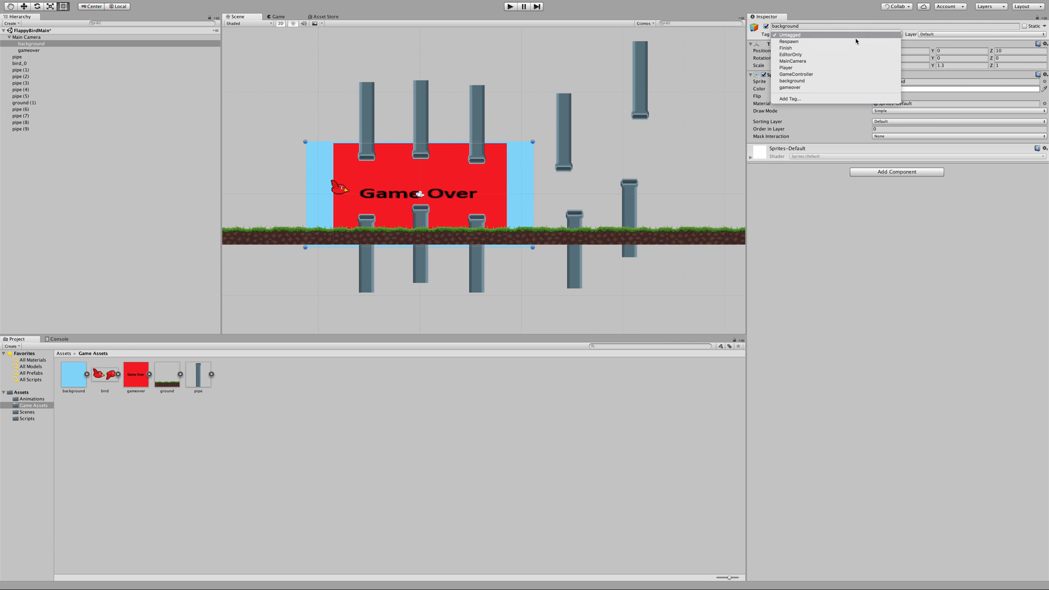
left_click(802, 88)
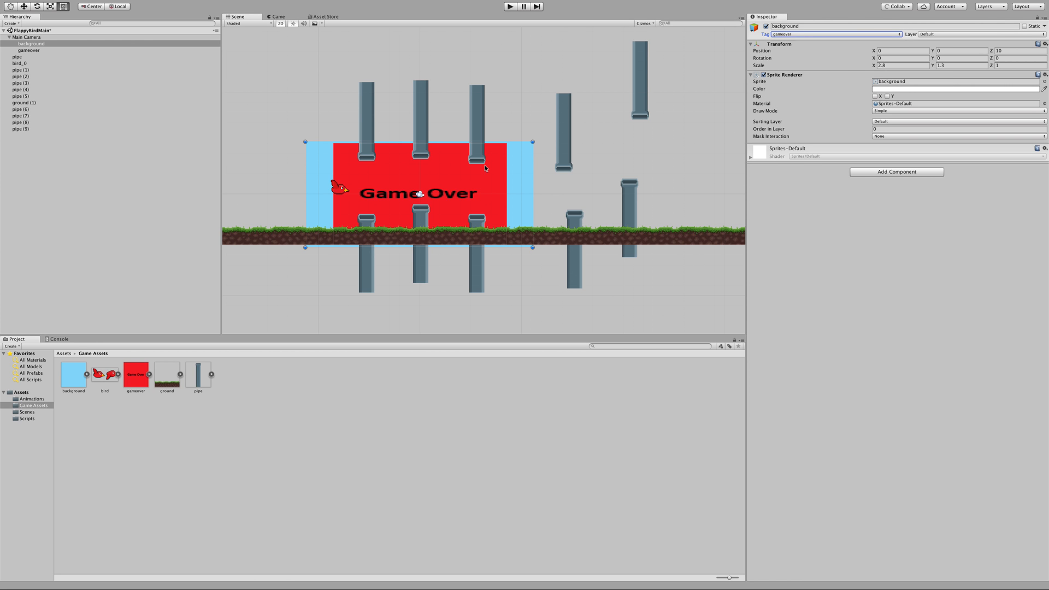
left_click(809, 34)
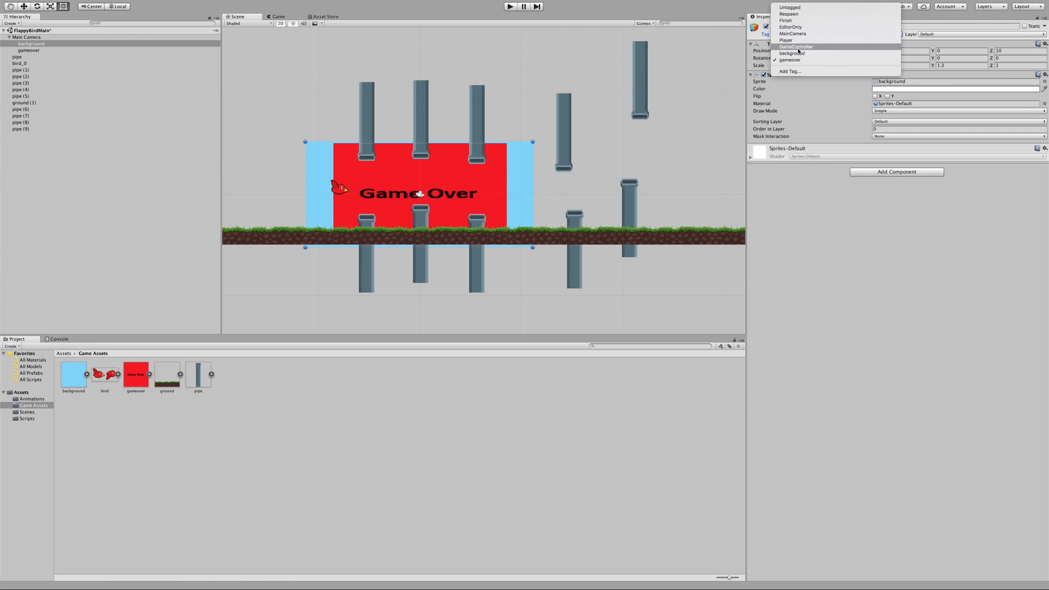
left_click(802, 57)
Step: Assign the gameover tag to the gameover object under the Main Camera
left_click(493, 171)
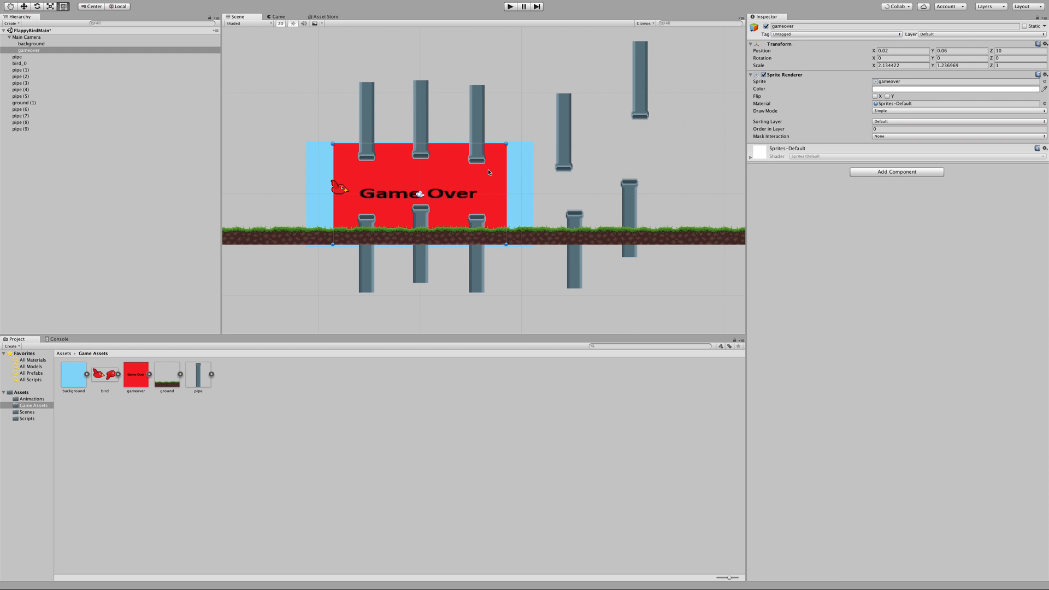
left_click(806, 34)
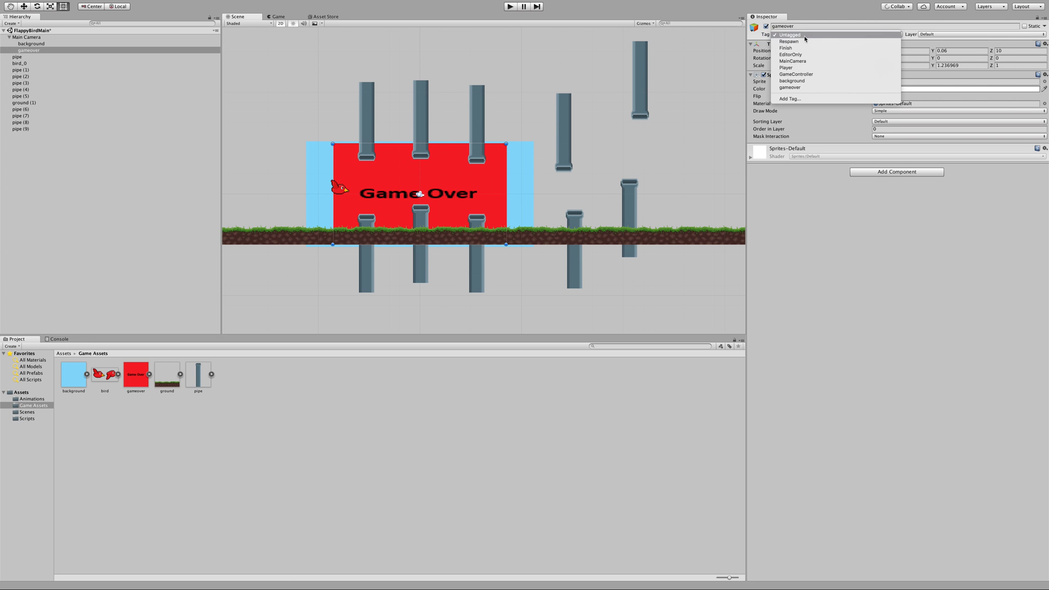
left_click(803, 88)
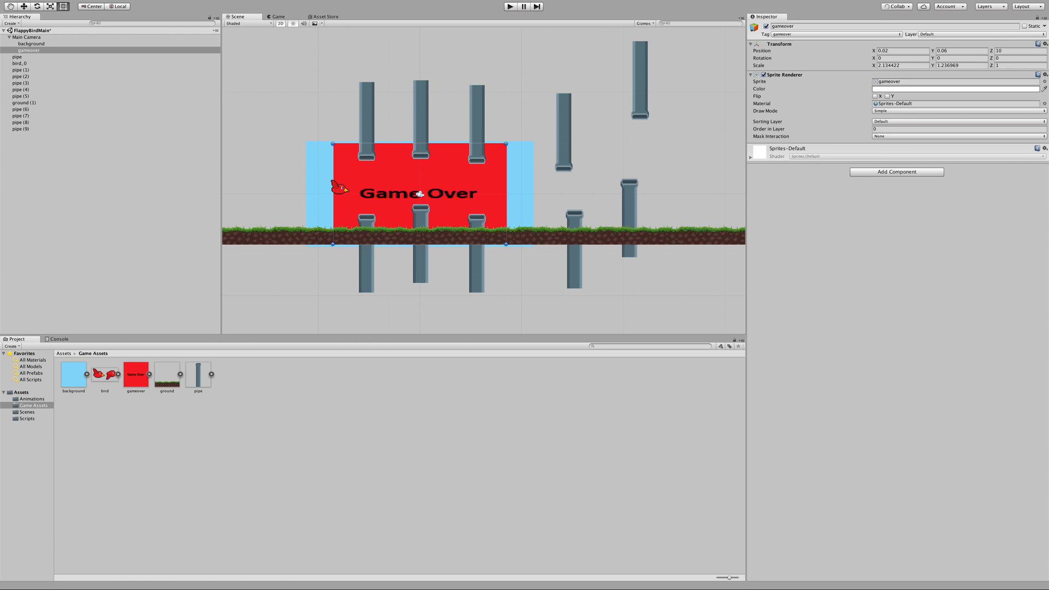
Step: Freeze the Z rotation in the Rigidbody 2D constraints of bird_0
left_click(340, 188)
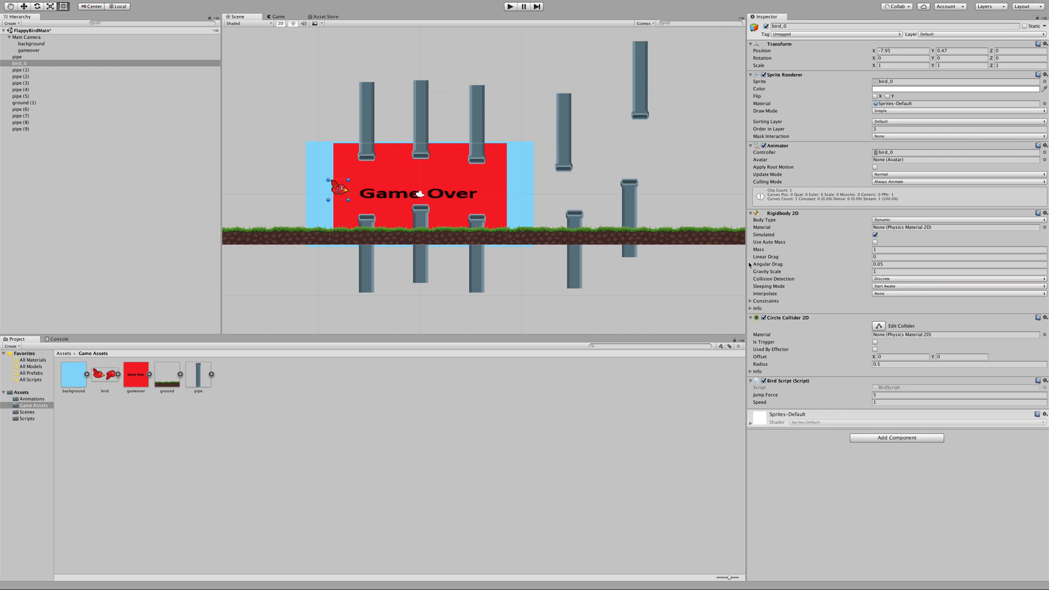
left_click(752, 301)
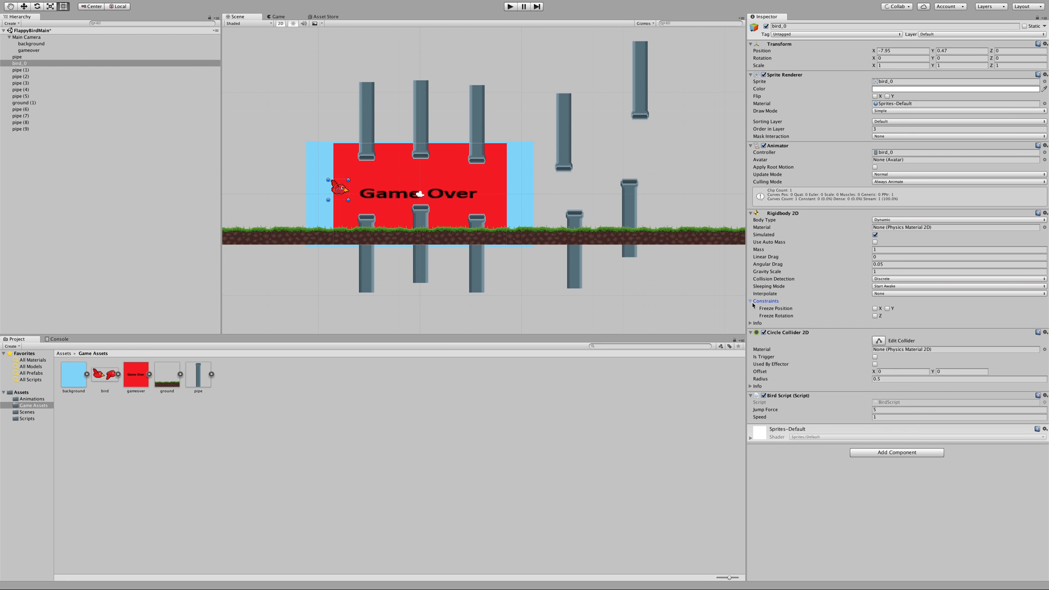
left_click(875, 316)
Step: Open BirdScript in MonoDevelop and declare "public bool alive = true;" below the Rigidbody2D body variable
left_click(27, 419)
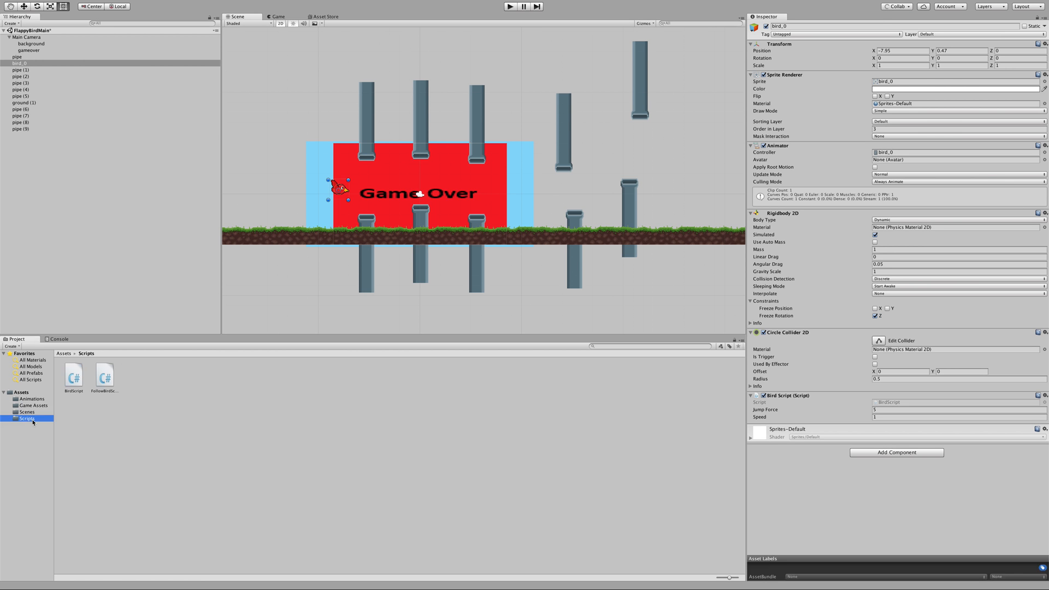
left_click(74, 377)
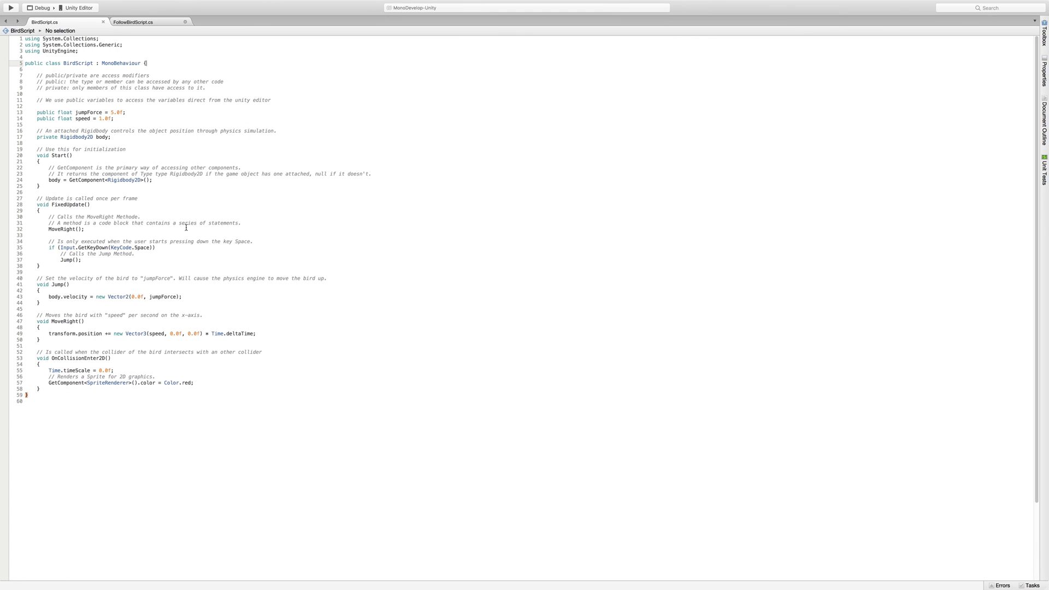
left_click(130, 137)
key("super+Tab")
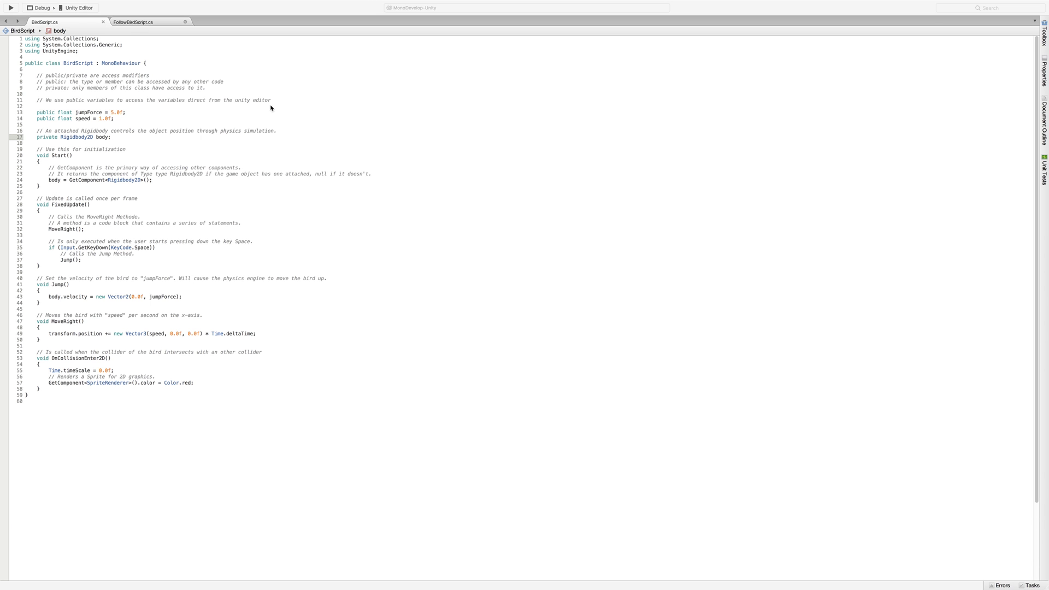
key("super+Tab")
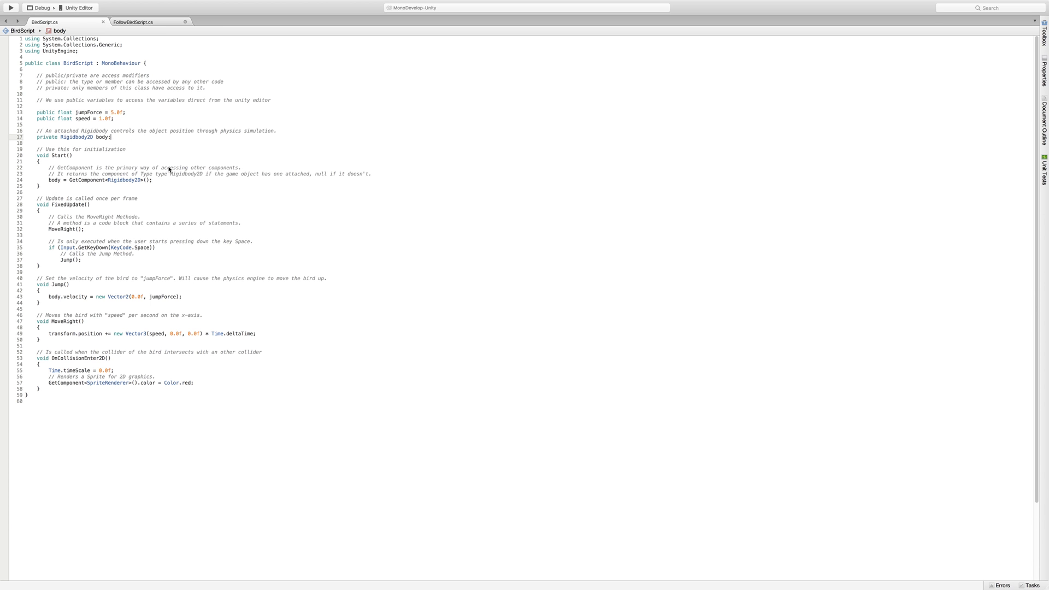
type("public bool alive = true;")
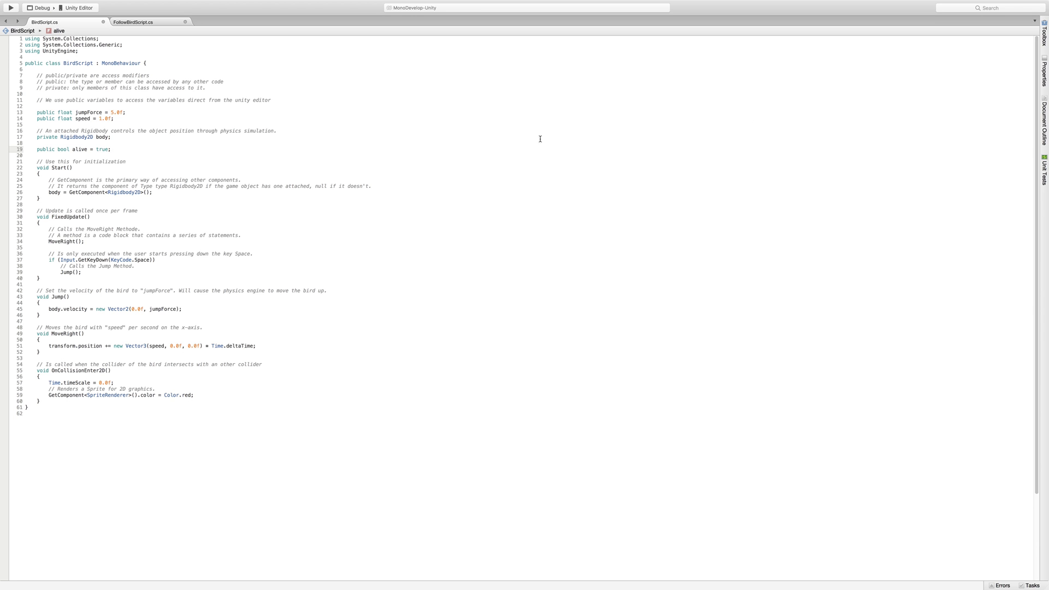
Step: Add a ResetScene(); call at the end of the Start method, after the GetComponent line
left_click(152, 192)
left_click(156, 193)
key("Return")
key("Return")
type("ResetScene();")
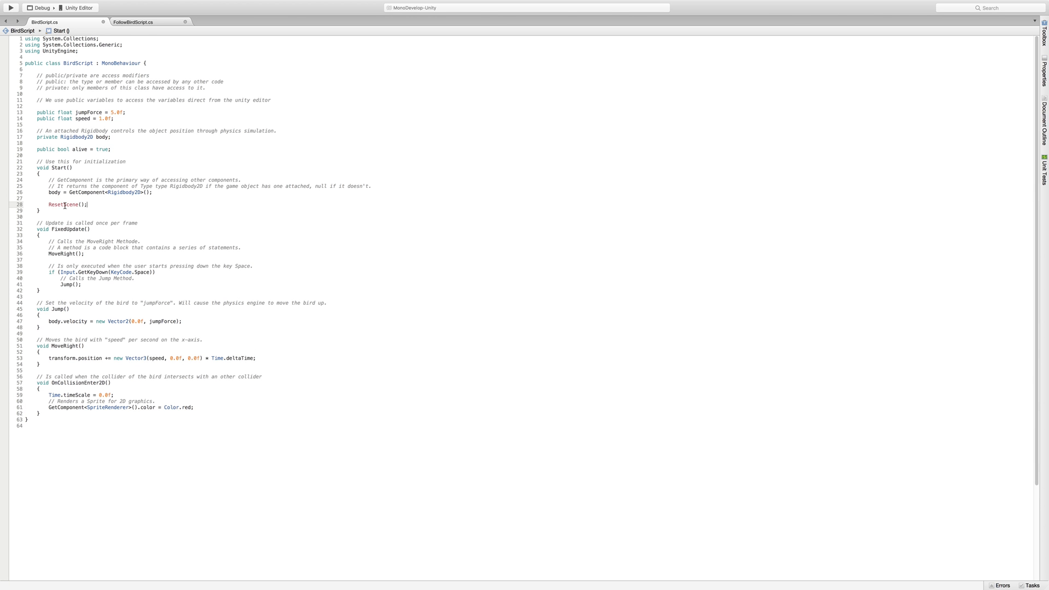
Step: Write a commented ResetScene method restoring white bird color, position (0, 0, 0), alive = true, background enabled, gameover disabled and Time.timeScale = 1.0f
left_click(41, 414)
left_click(52, 415)
key("Return")
type("void ResetScene() {     // Reset to original bird color     GetComponent<SpriteRenderer>().color = Color.white;      // Move the bird to the start position     transform.position = new Vector3(0, 0, 0);      // Help flag, indicates the normal play mode     alive = true;      // Reset the backround     GameObject.FindGameObjectWithTag(\"background\").GetComponent<SpriteRenderer>().enabled = true;     GameObject.FindGameObjectWithTag(\"gameover\").GetComponent<SpriteRenderer>().enabled = false;      // Unpause the game, FixedUpdate is called again every frame.     Time.timeScale = 1.0f; }")
scroll(50, 404, "down", 5)
scroll(49, 404, "down", 3)
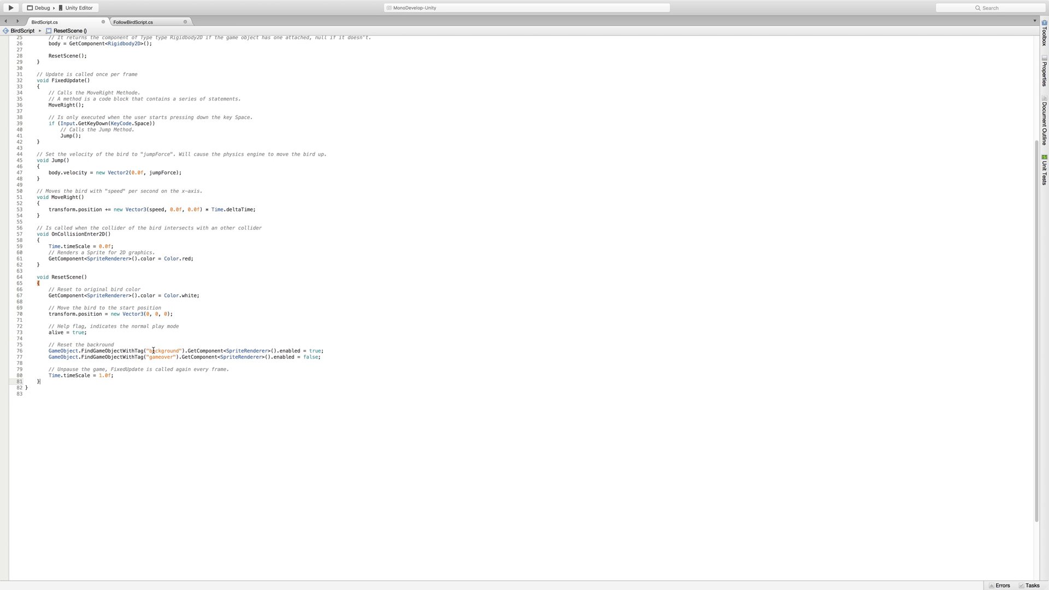
left_click(99, 345)
Step: Extend OnCollisionEnter2D with commented code that disables the background sprite renderer, enables the gameover one and sets alive = false
left_click(201, 260)
key("Return")
key("Return")
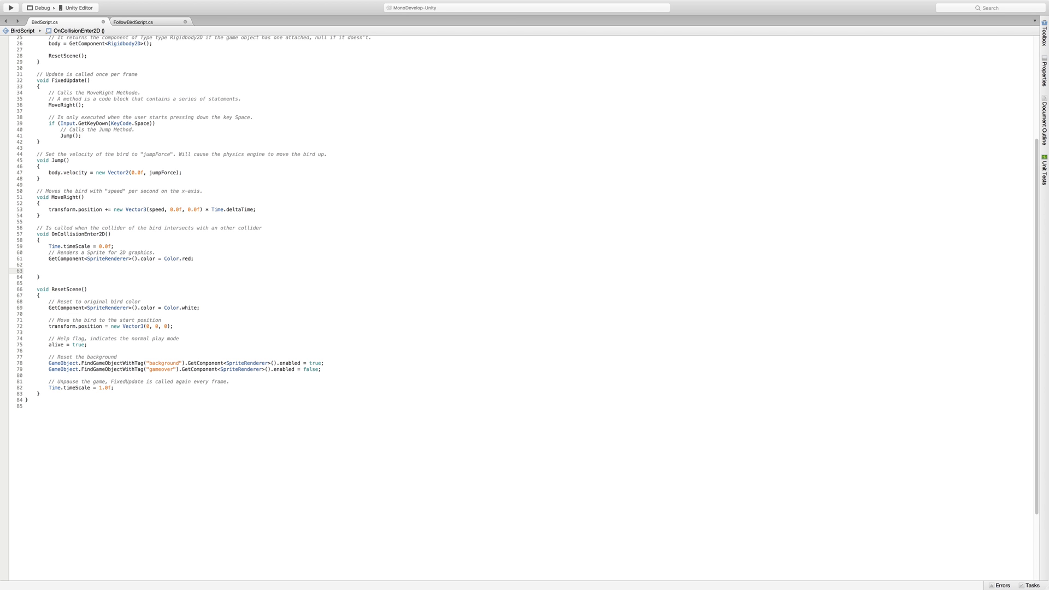
key("super+Tab")
left_click(57, 270)
type("// Set the game over sprite as background, disable normal background GameObject.FindGameObjectWithTag(\"background\").GetComponent<SpriteRenderer>().enabled = false; GameObject.FindGameObjectWithTag(\"gameover\").GetComponent<SpriteRenderer>().enabled = true;  // Help flag, indicates that we have to wait until the player restarts the game alive = false;")
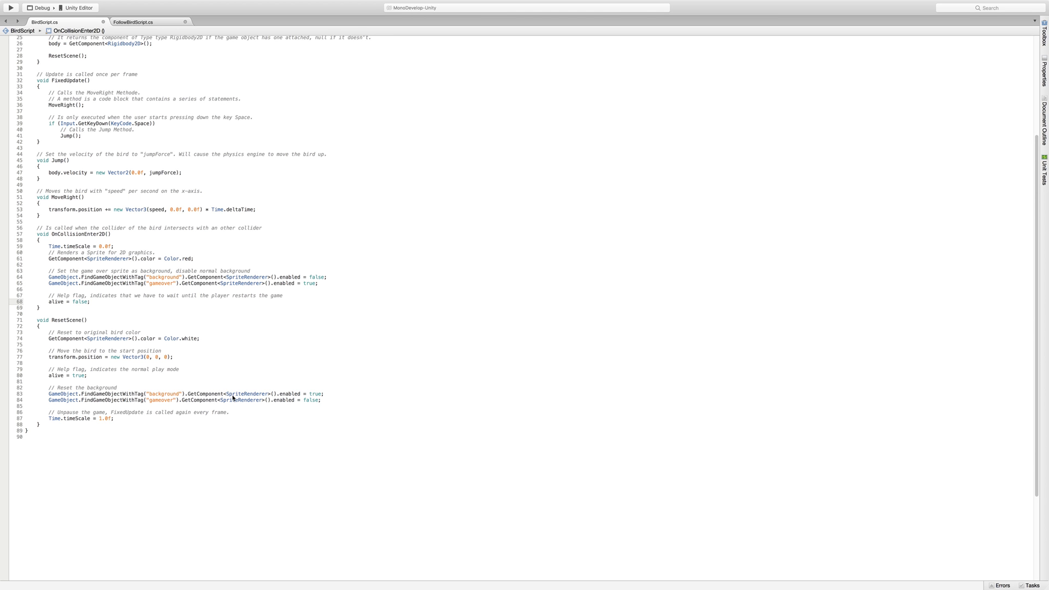
Step: Add a private void Update method after OnCollisionEnter2D that calls ResetScene() if !alive && Input.anyKey, with a comment about restarting after a collision
mouse_move(233, 398)
key("super+Tab")
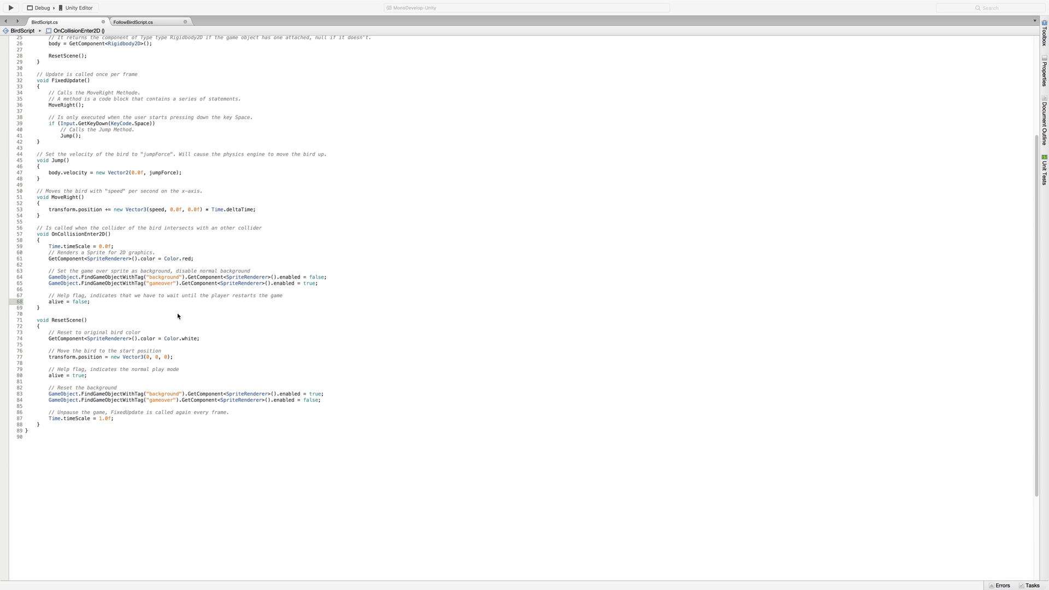
left_click(55, 308)
type("private void Update() {     // wait for any input after a collision to restart the game     if (!alive && Input.anyKey)         ResetScene(); }")
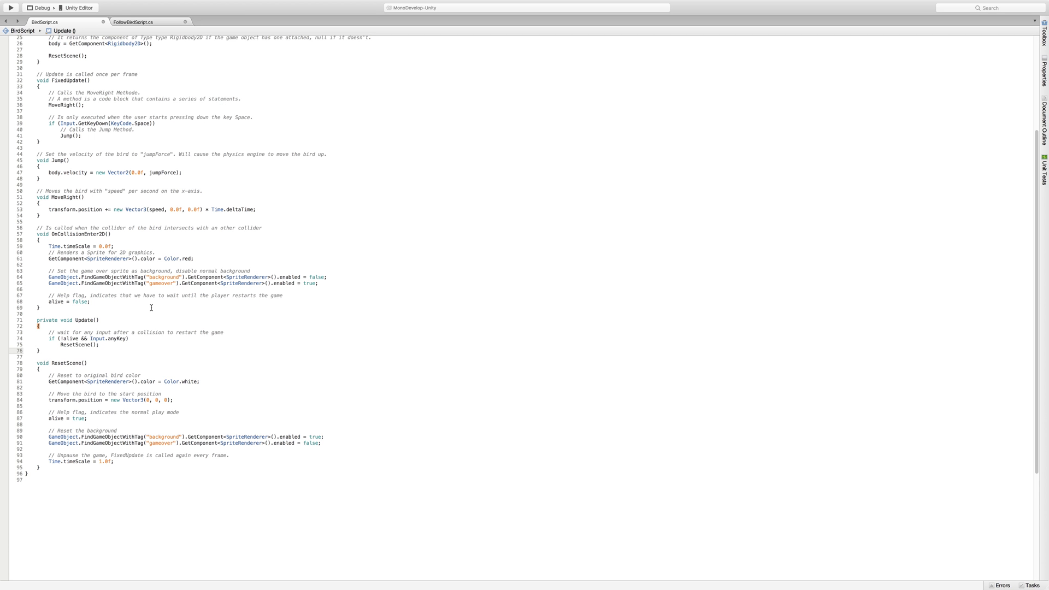
Step: Review the finished BirdScript, save it and switch back to the Unity editor
scroll(217, 318, "up", 5)
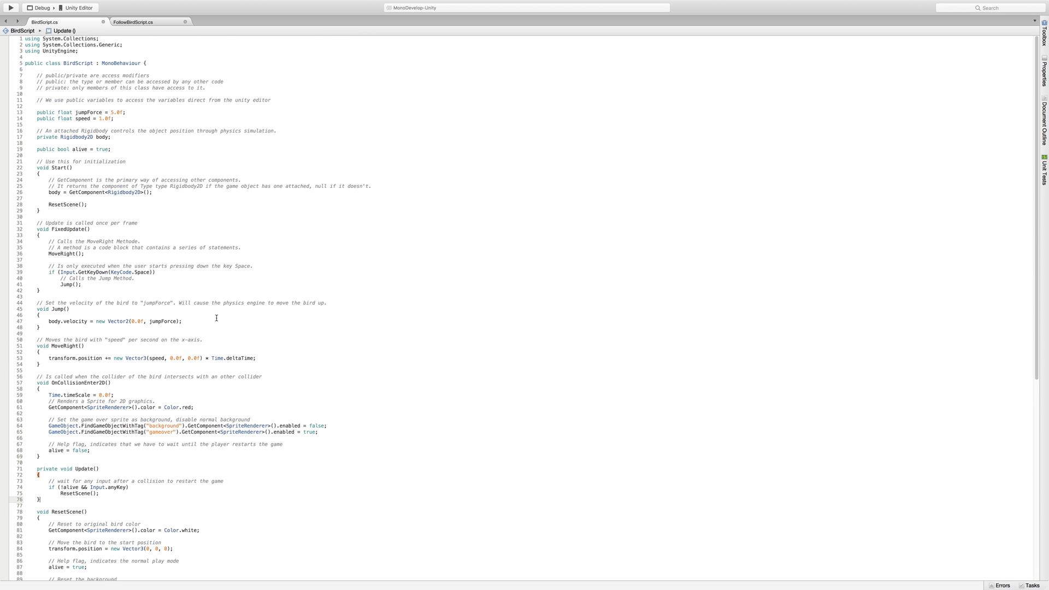
scroll(217, 318, "down", 5)
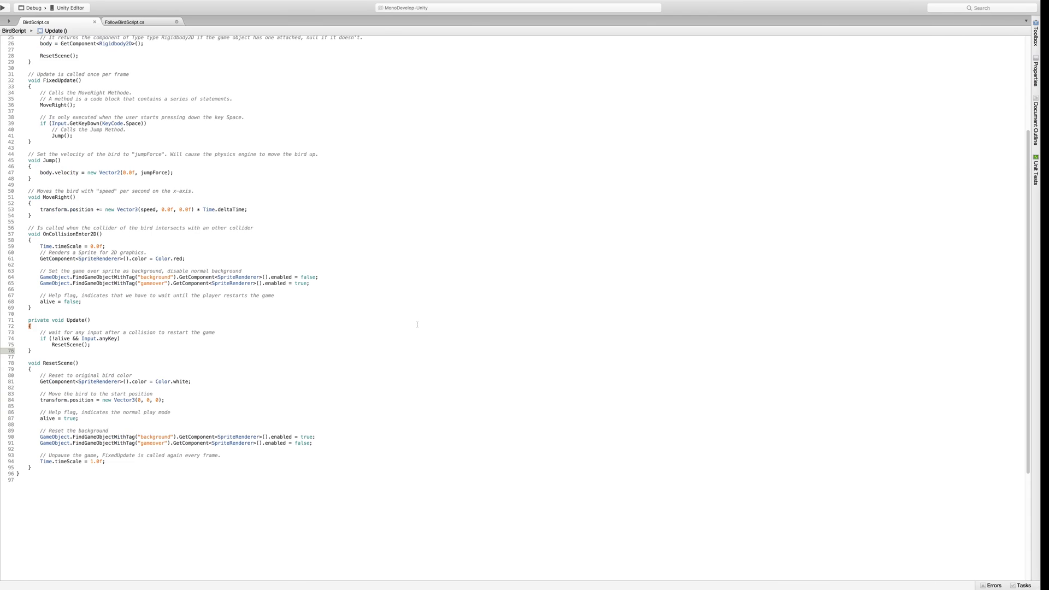
key("super+Tab")
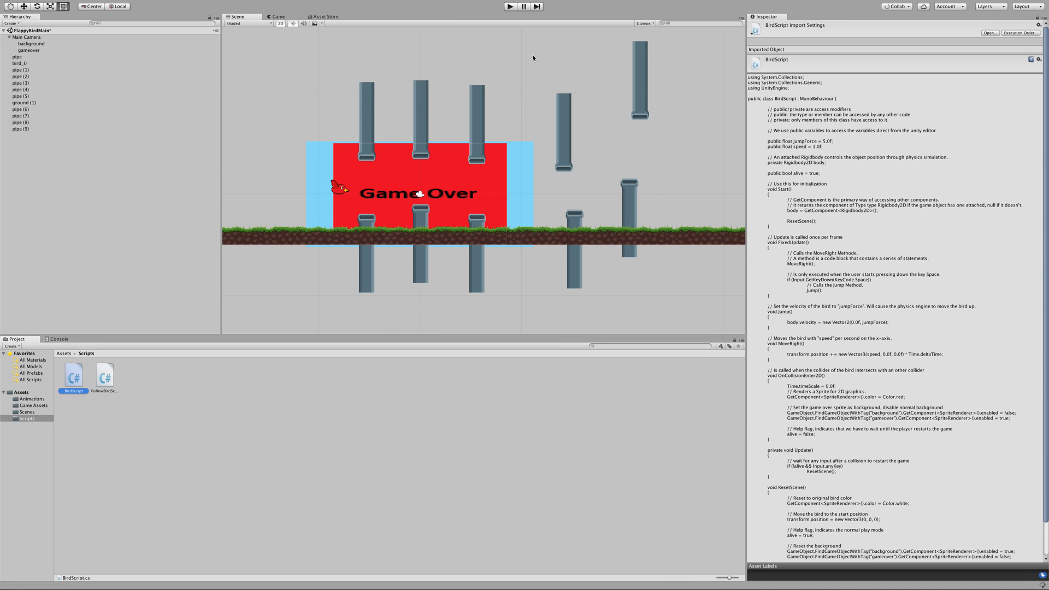
Step: Run the game to test the Game Over behaviour on collision, and stop play mode
left_click(531, 58)
left_click(511, 6)
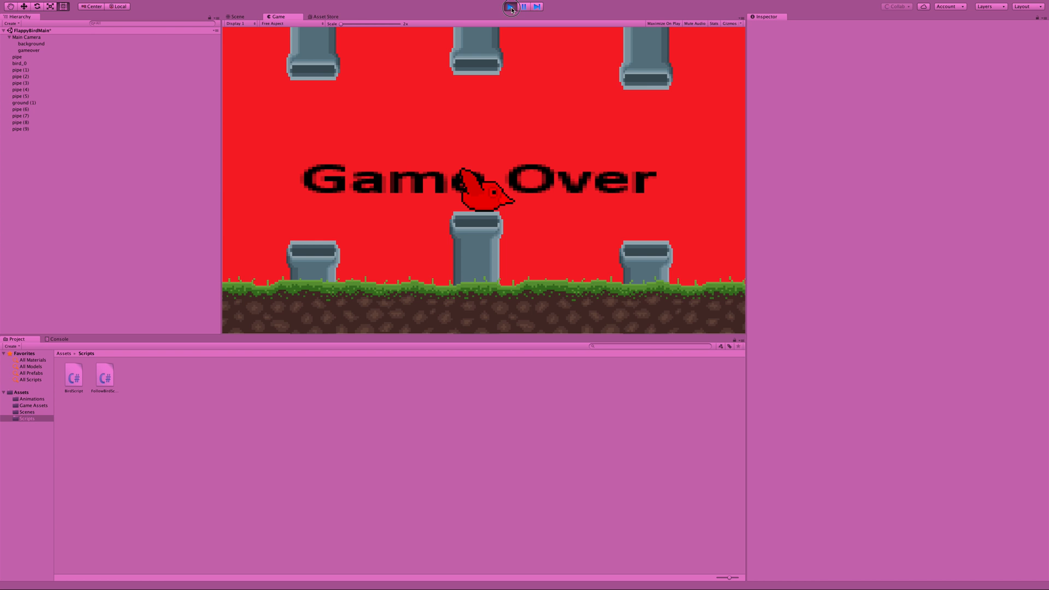
left_click(511, 6)
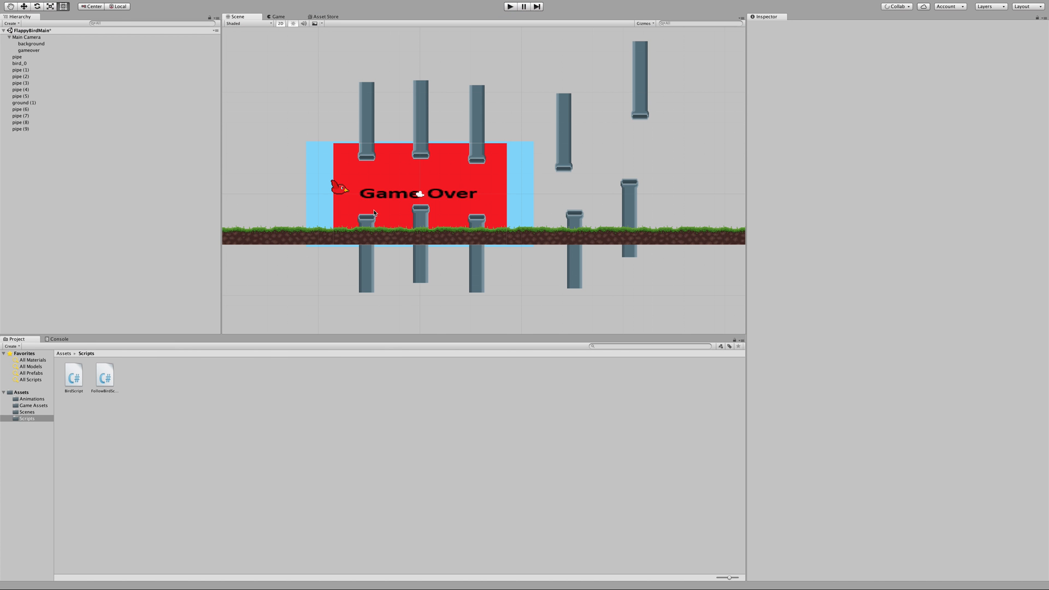
Step: Move the leftmost pipe pair into the gap between the third and fourth pairs, placing its upper pipe at about X 9.8, Y 6
left_click(420, 194)
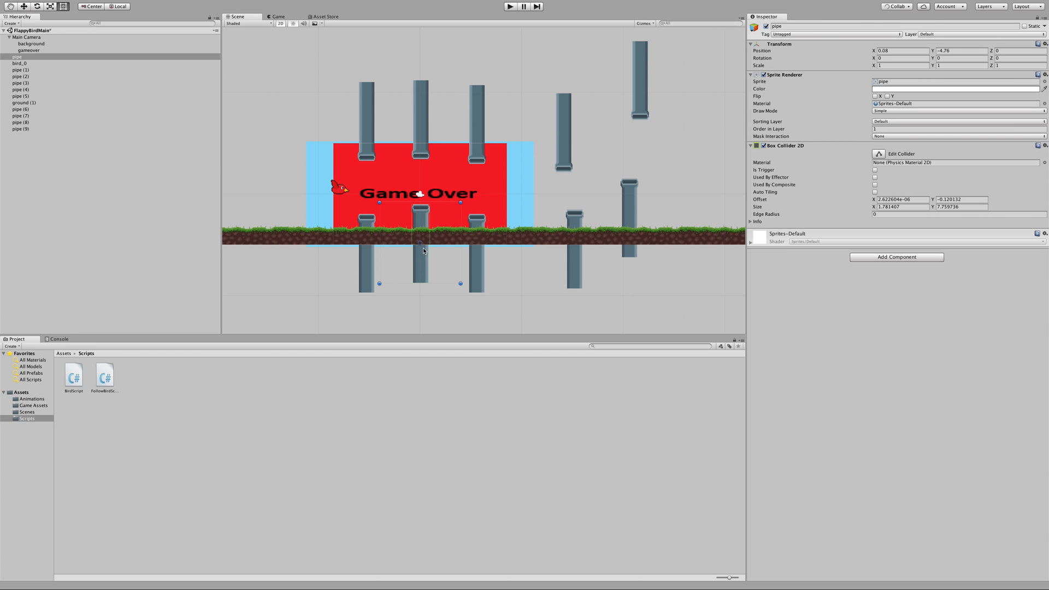
left_click_drag(421, 258, 529, 261)
left_click(369, 263)
left_click(362, 102)
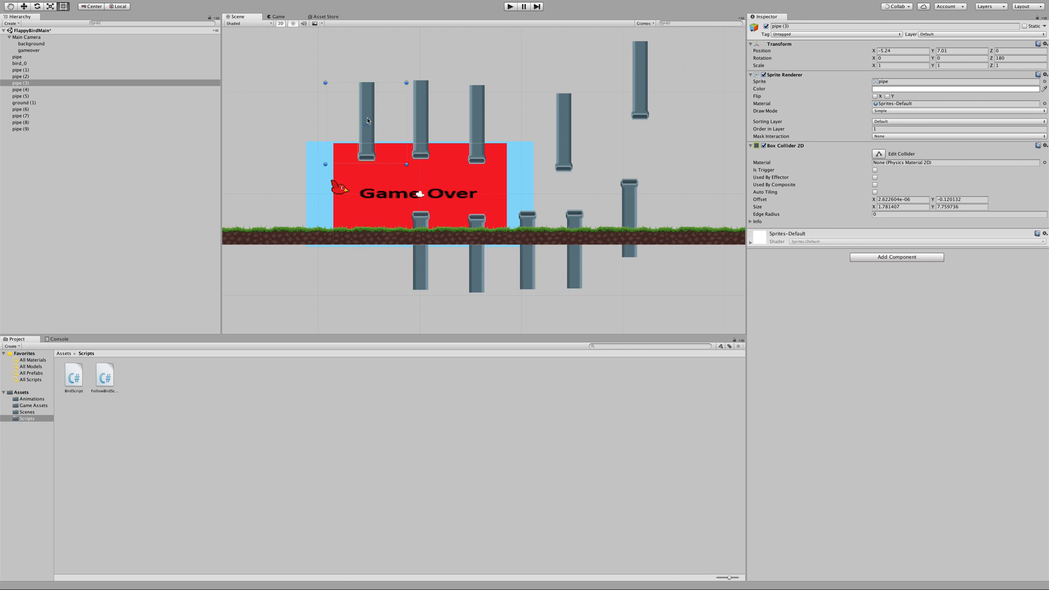
left_click_drag(369, 117, 523, 127)
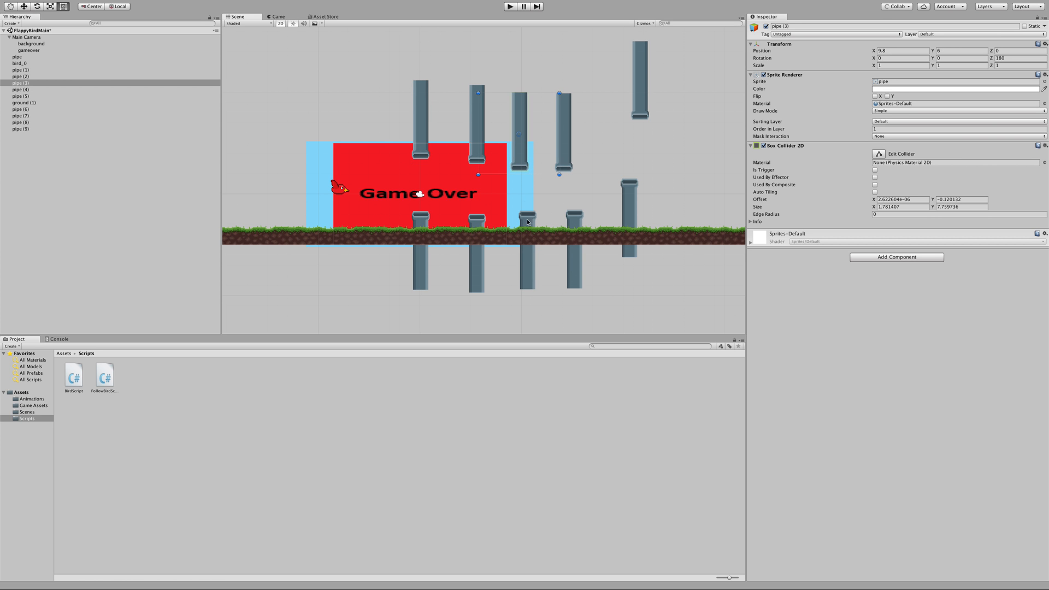
left_click(529, 261)
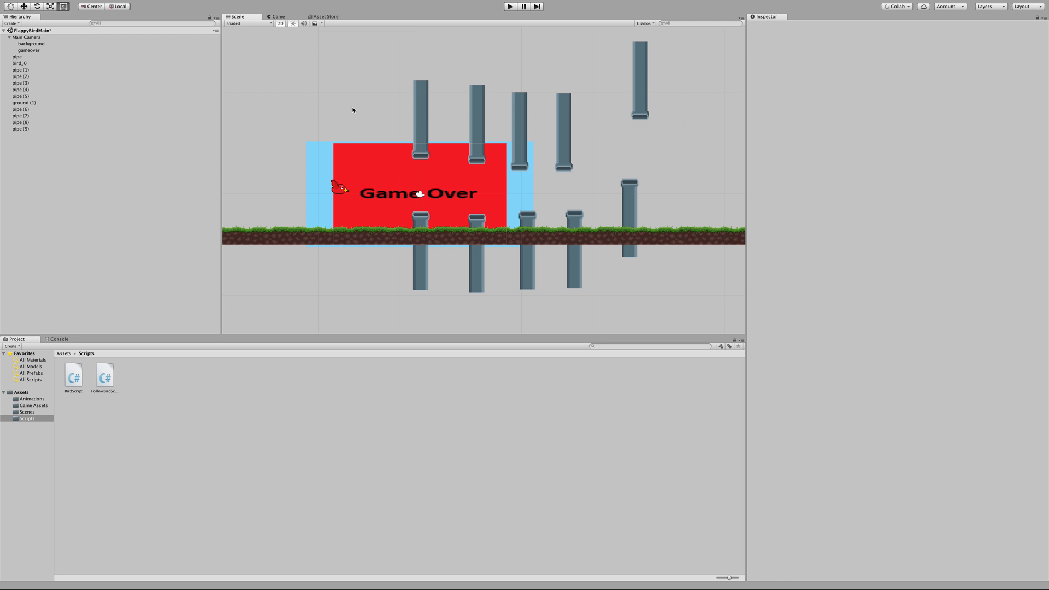
Step: Widen the opening of the now leftmost pipe pair by raising its upper pipe slightly and lowering its lower pipe to about Y -5.8
left_click_drag(422, 116, 422, 108)
left_click(428, 273)
left_click_drag(428, 271, 427, 276)
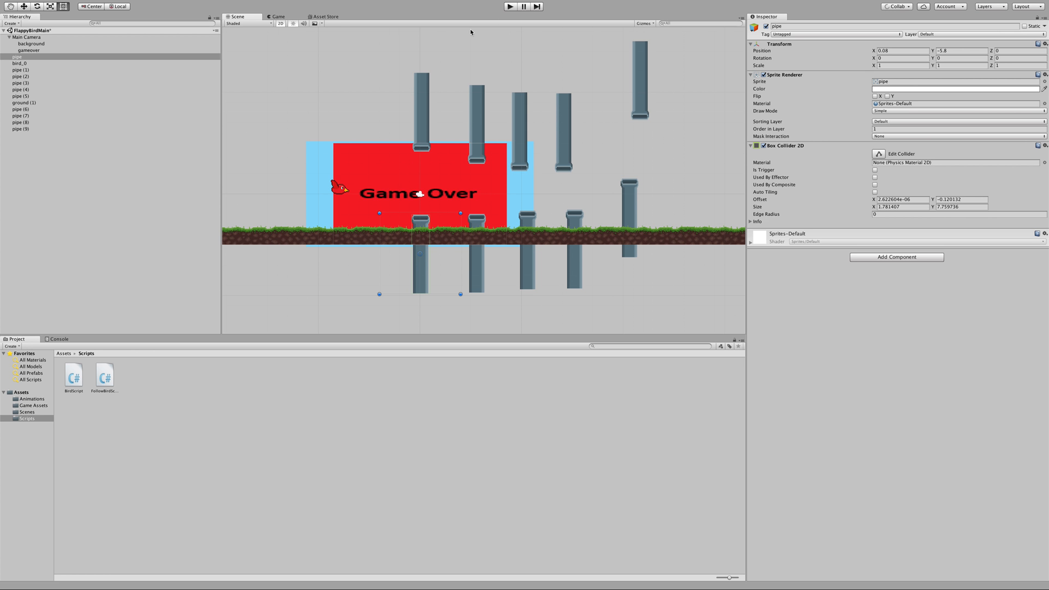
Step: In BirdScript's OnCollisionEnter2D, change the bird's collision color to Color.black and return to the Unity editor
key("ctrl+Right")
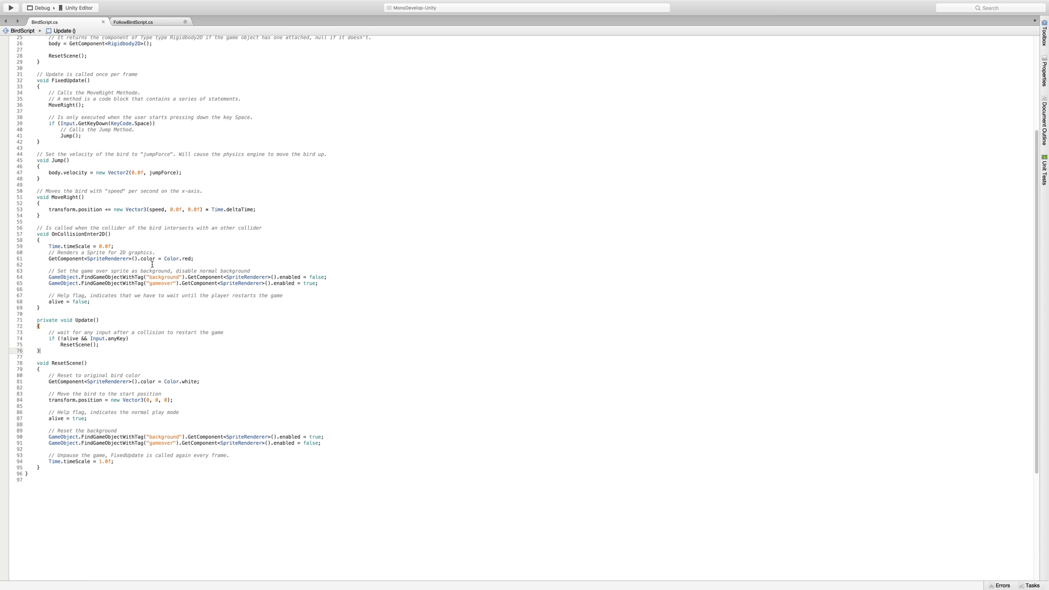
double_click(183, 259)
type("black")
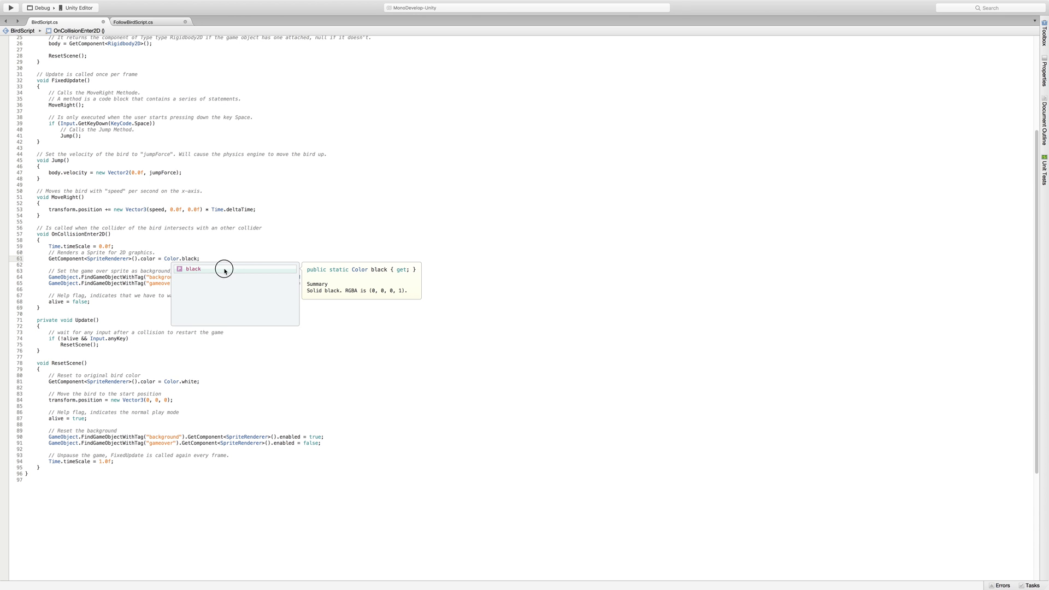
left_click(225, 269)
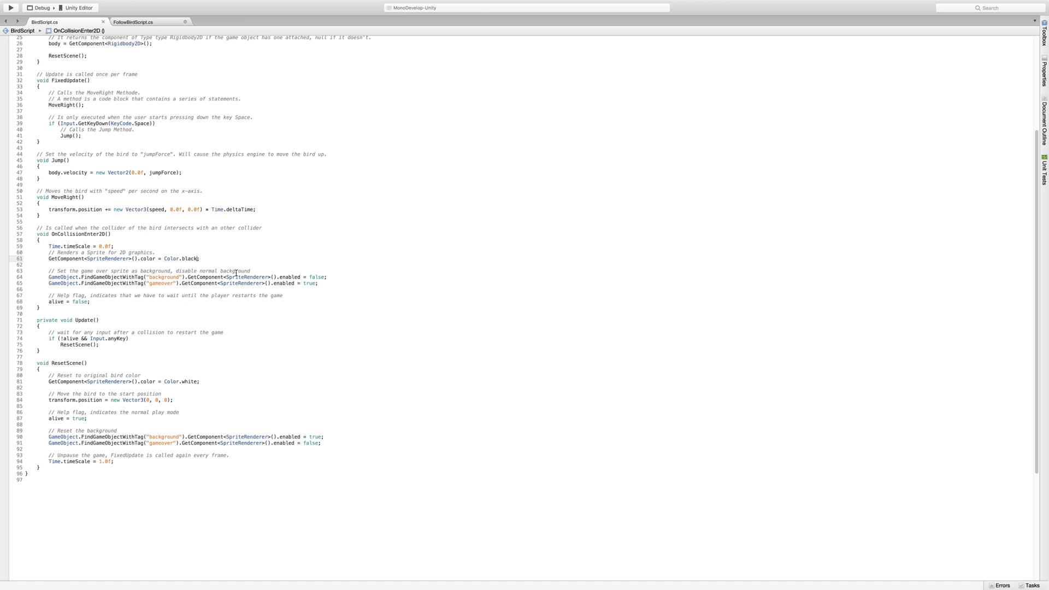
key("super+Tab")
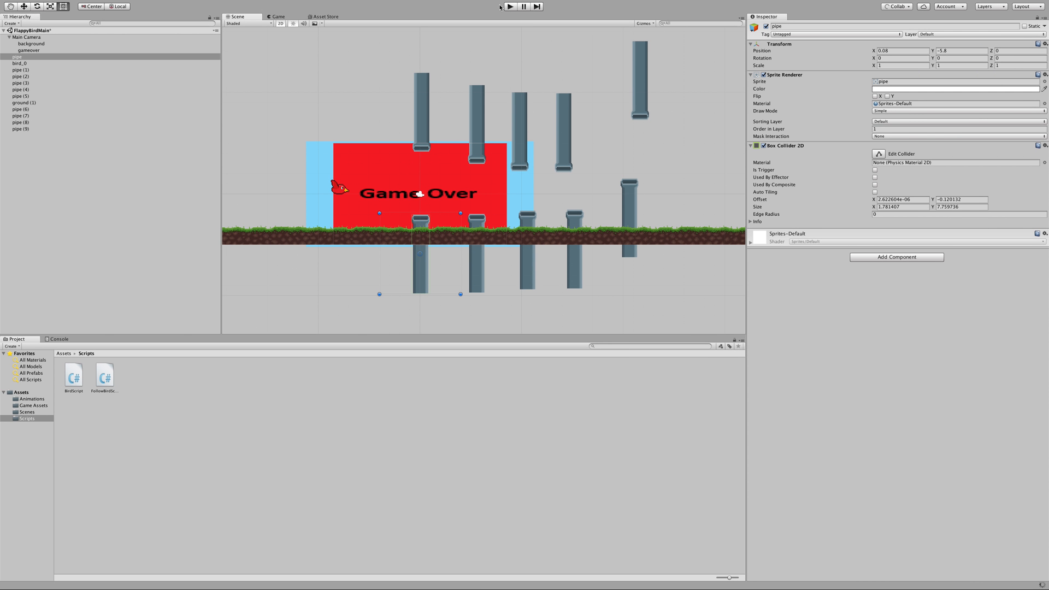
Step: Playtest the game by making the bird jump repeatedly through the pipes and restarting after collisions, and stop play mode
left_click(509, 6)
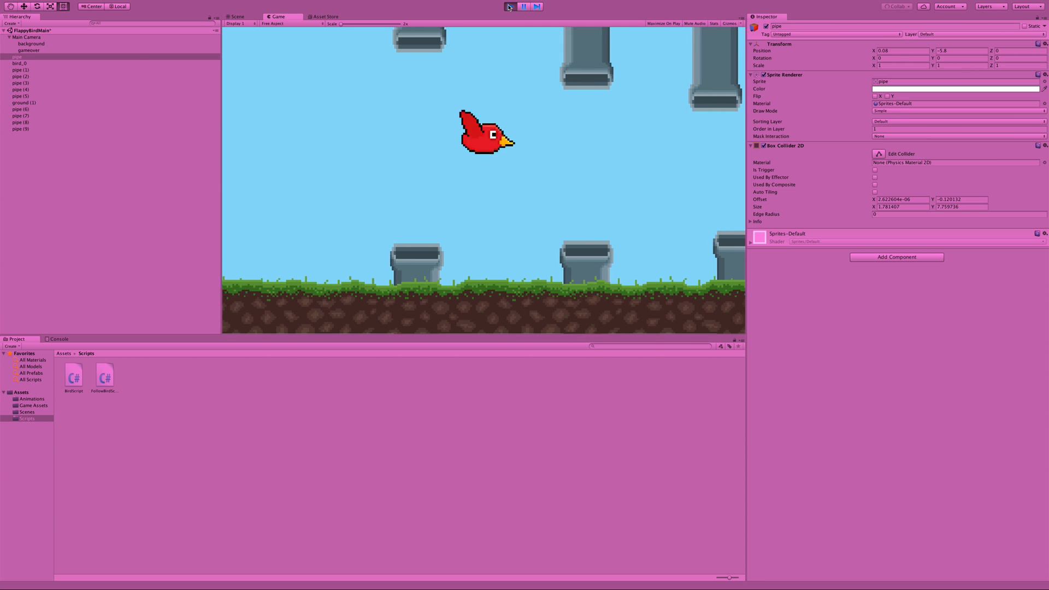
key("space")
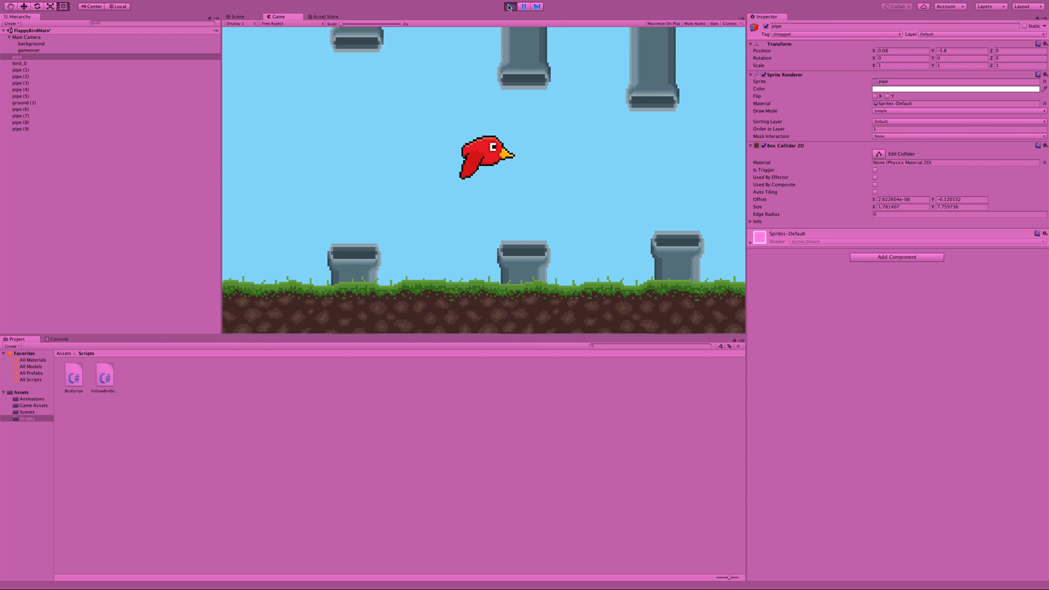
key("space")
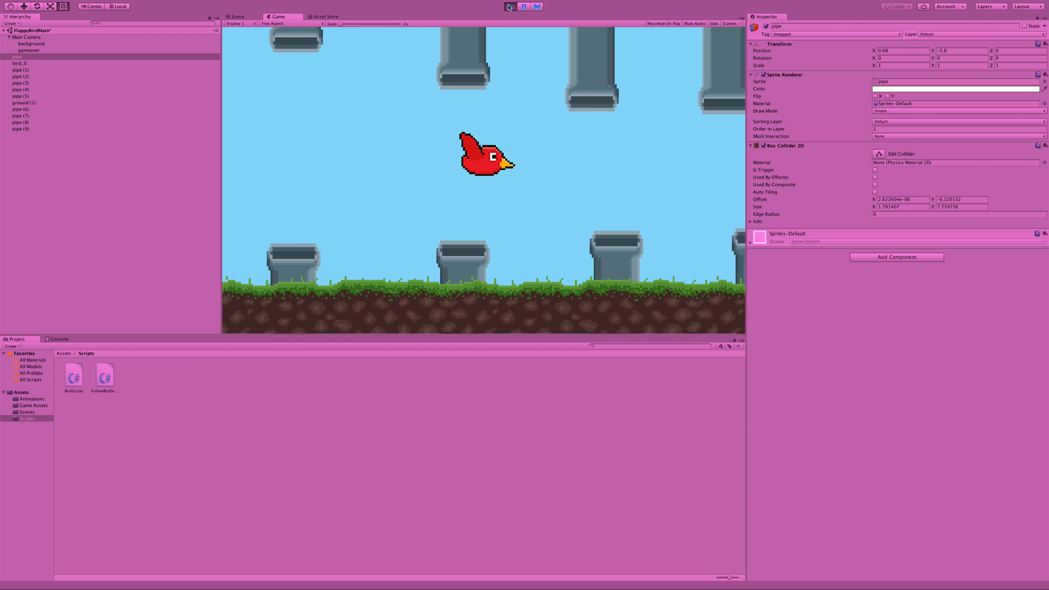
key("space")
key("space")
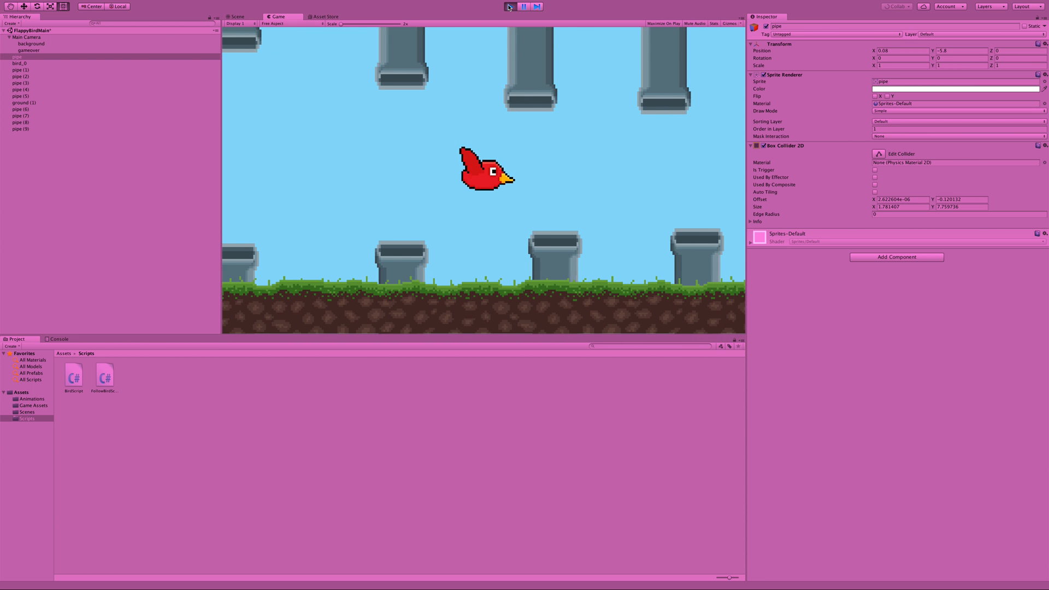
key("space")
key("space")
key("space")
key("space")
key("space")
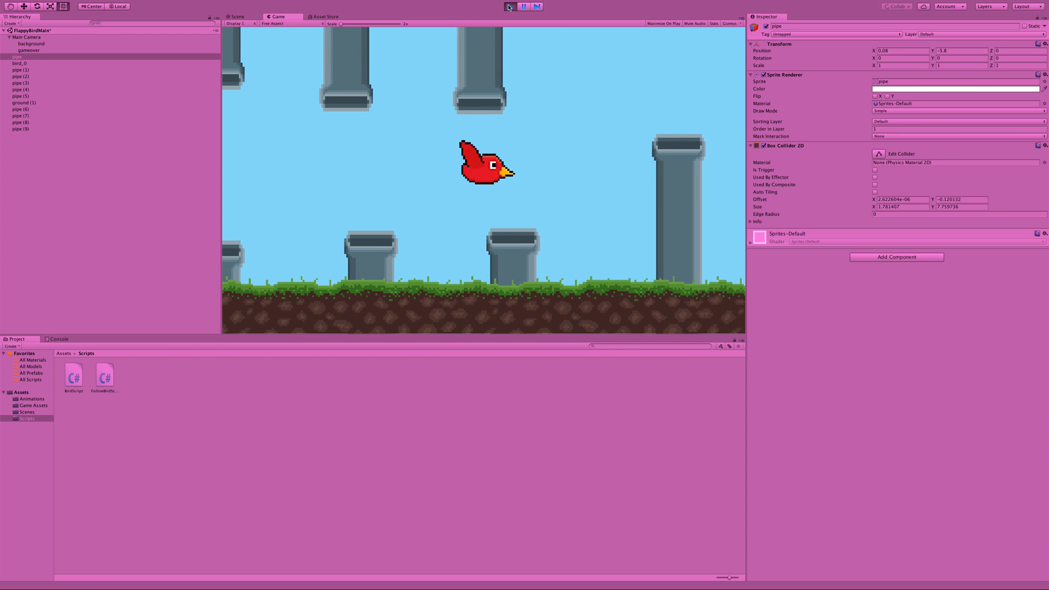
key("space")
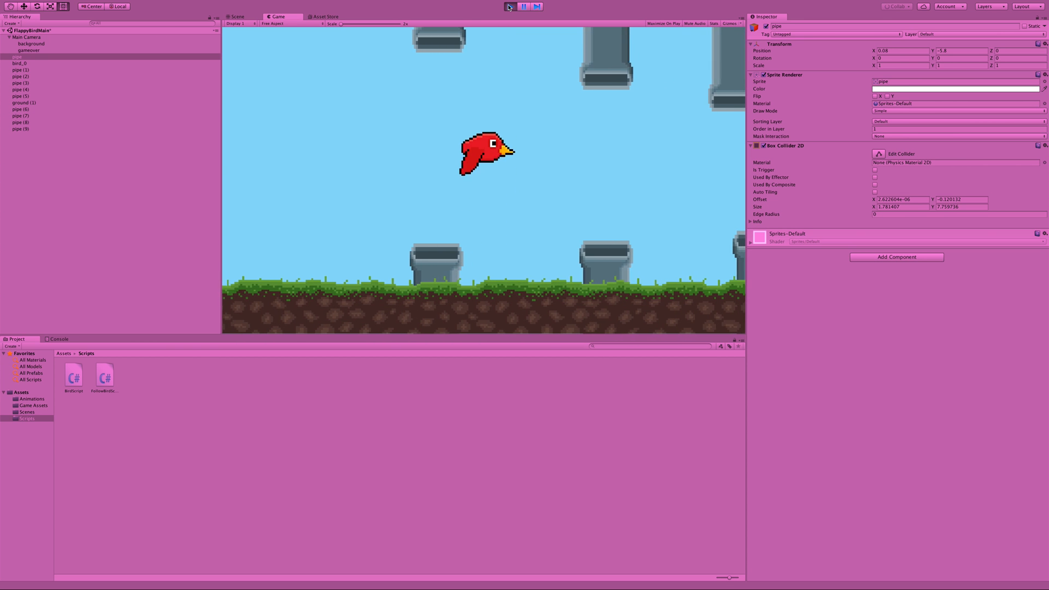
key("space")
key("space")
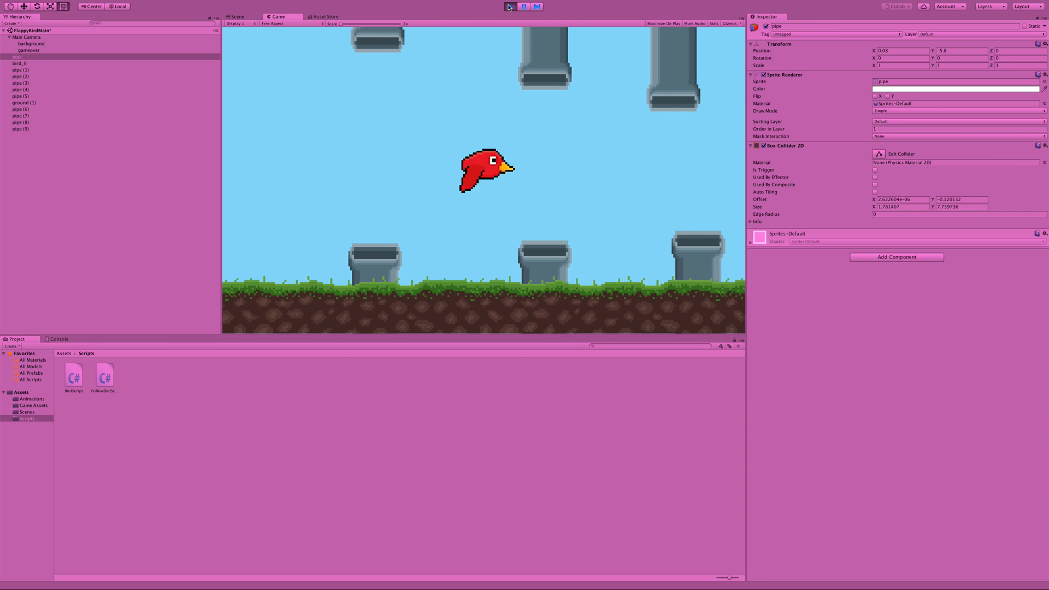
key("space")
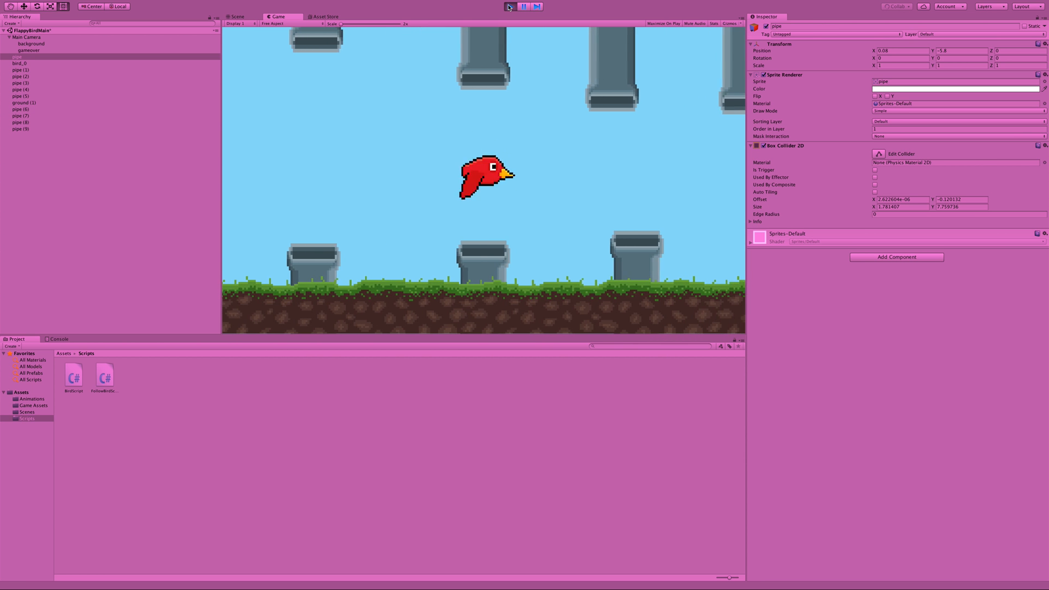
key("space")
key("space")
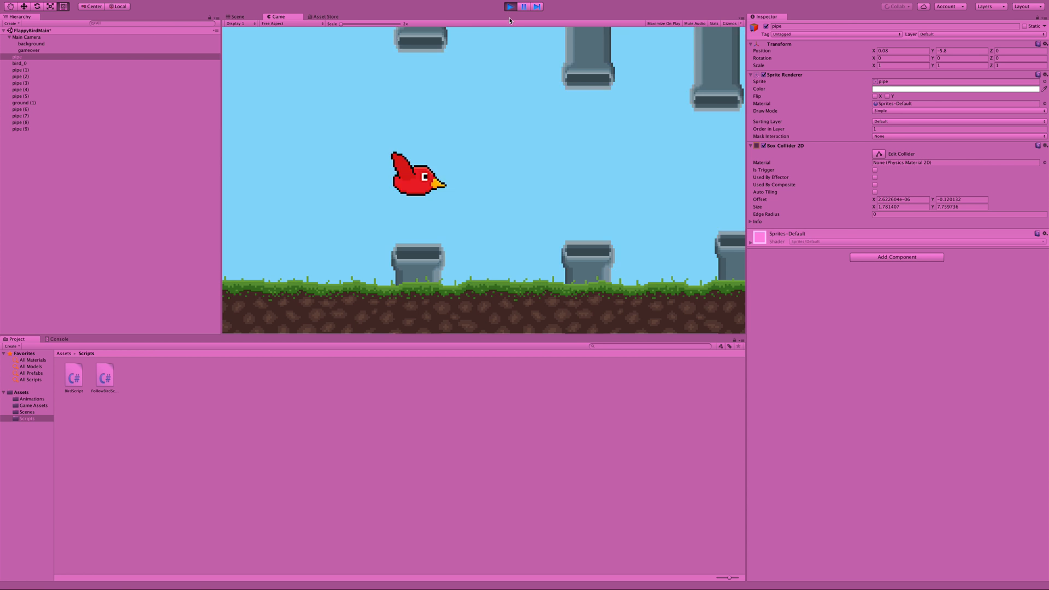
left_click(510, 6)
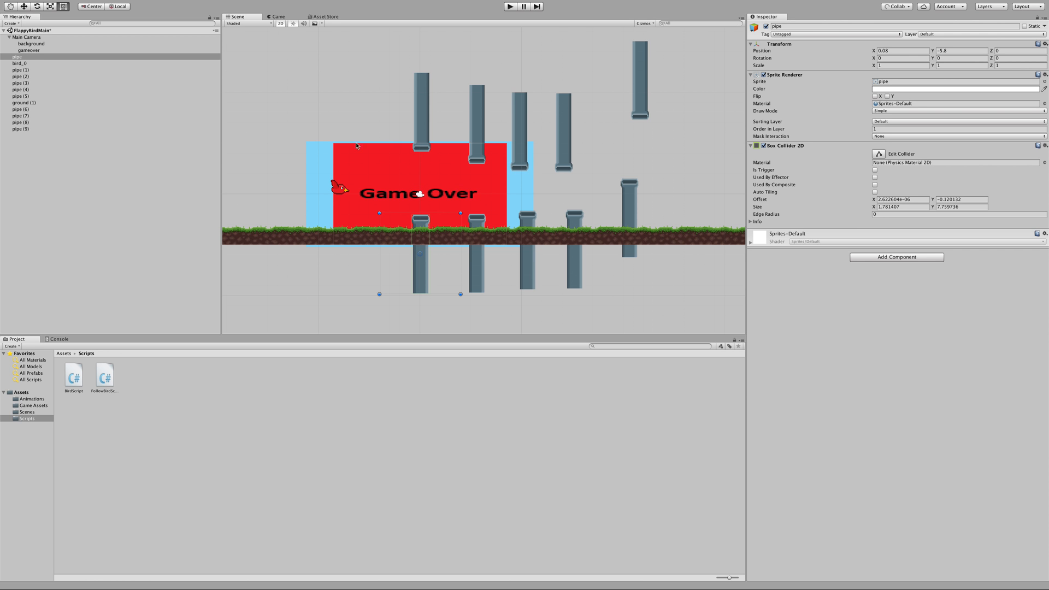
Step: Set the Speed of the bird's Bird Script component to 3
left_click(340, 189)
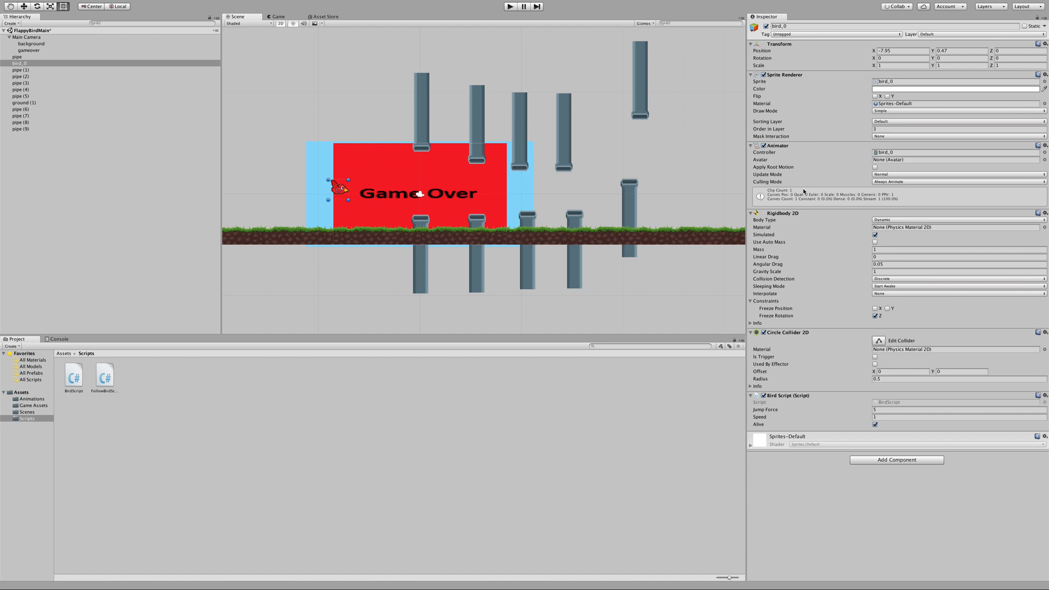
left_click(875, 410)
left_click(883, 417)
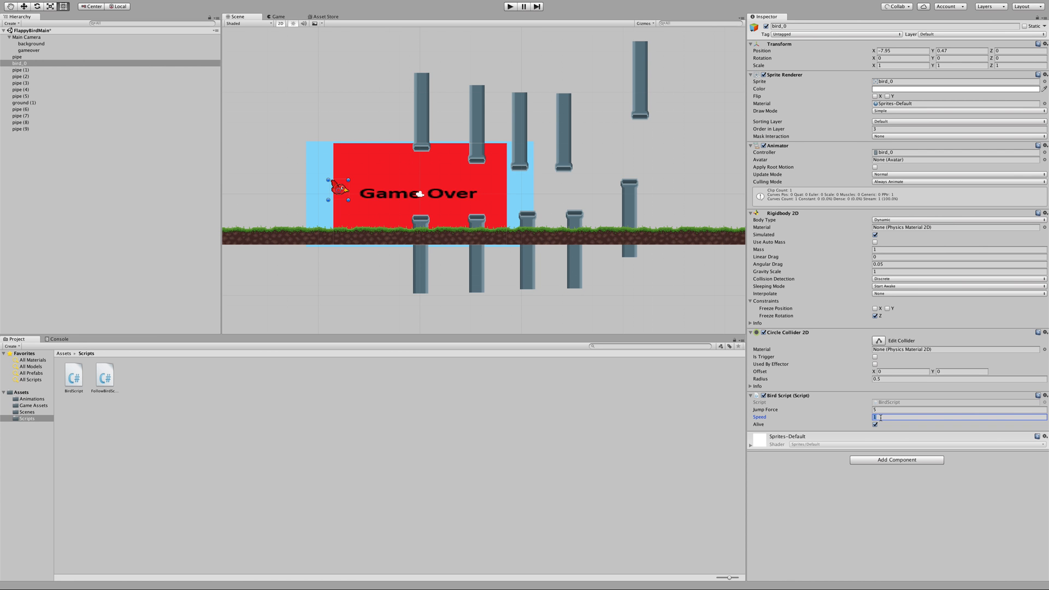
type("3")
Step: Playtest the faster bird by jumping, colliding and restarting, and stop play mode
left_click(511, 7)
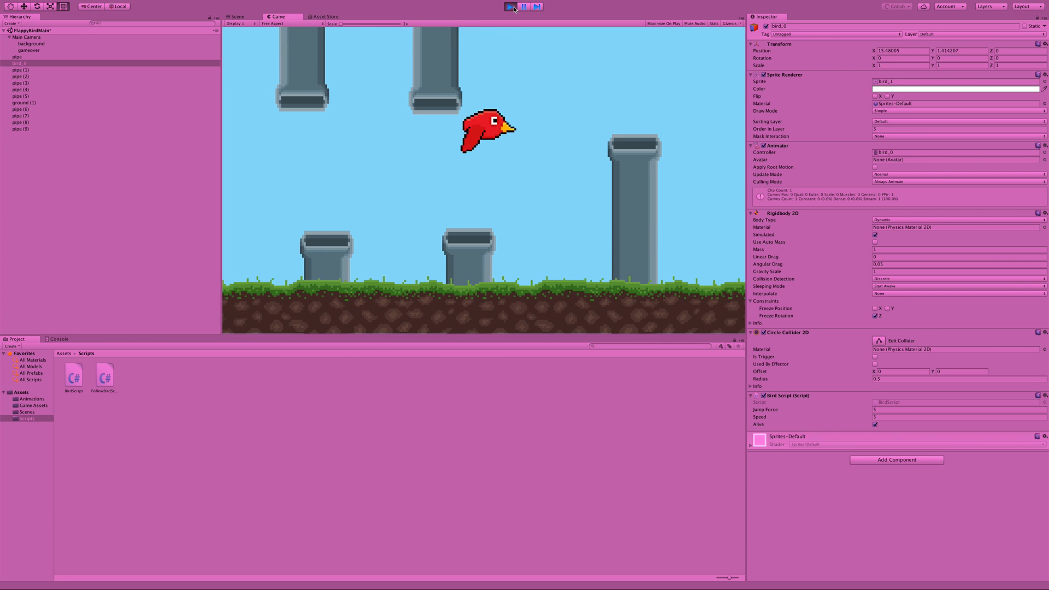
key("space")
key("space")
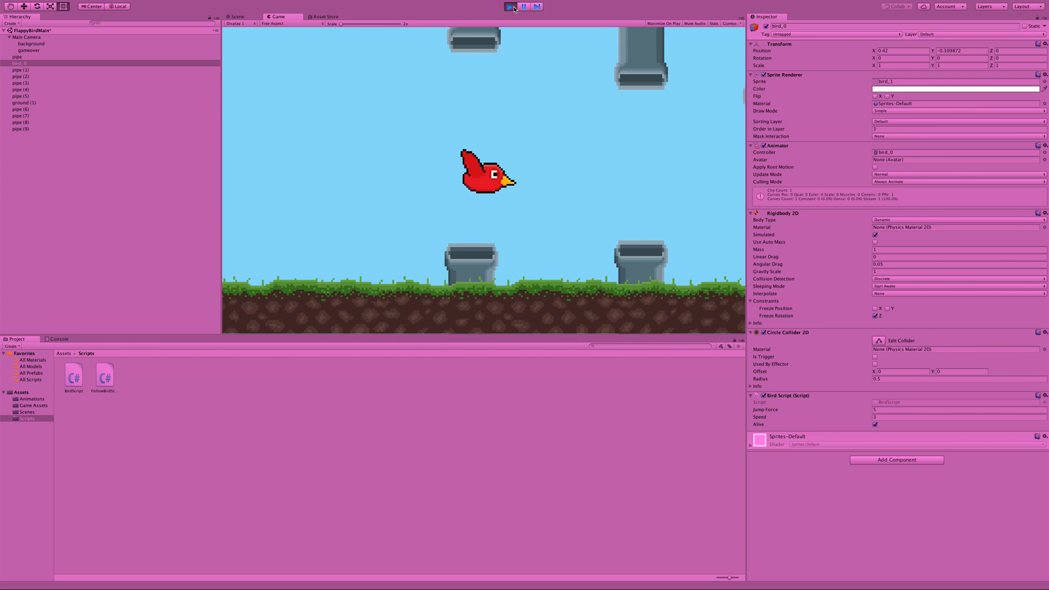
key("space")
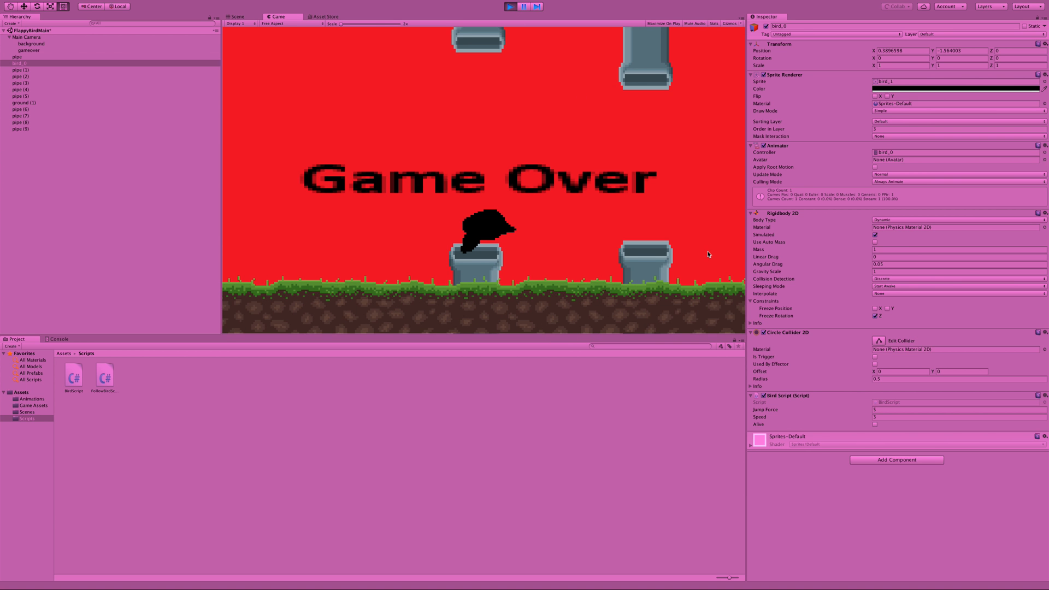
left_click(708, 255)
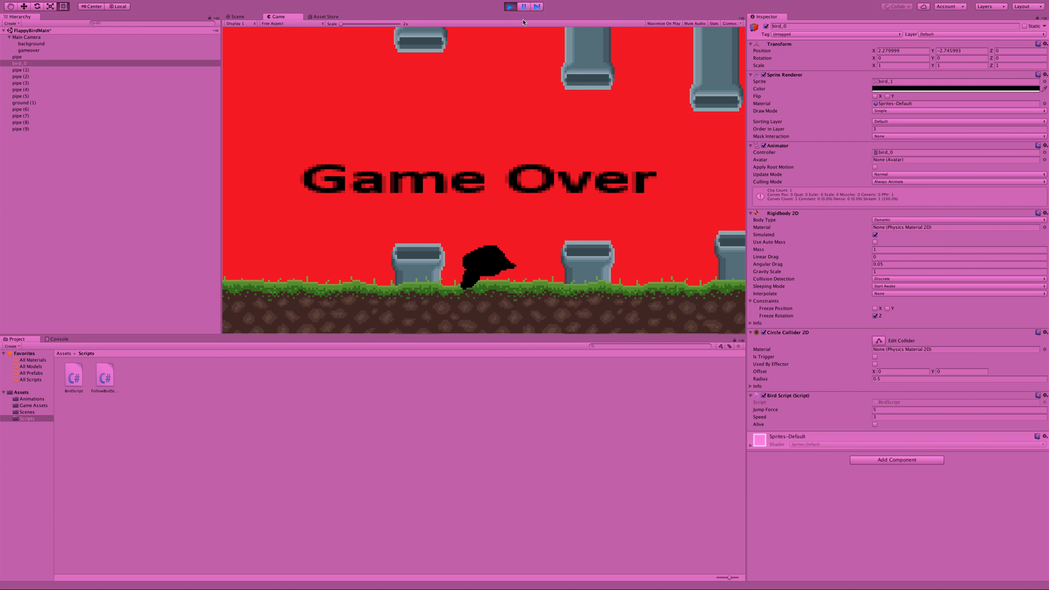
left_click(515, 7)
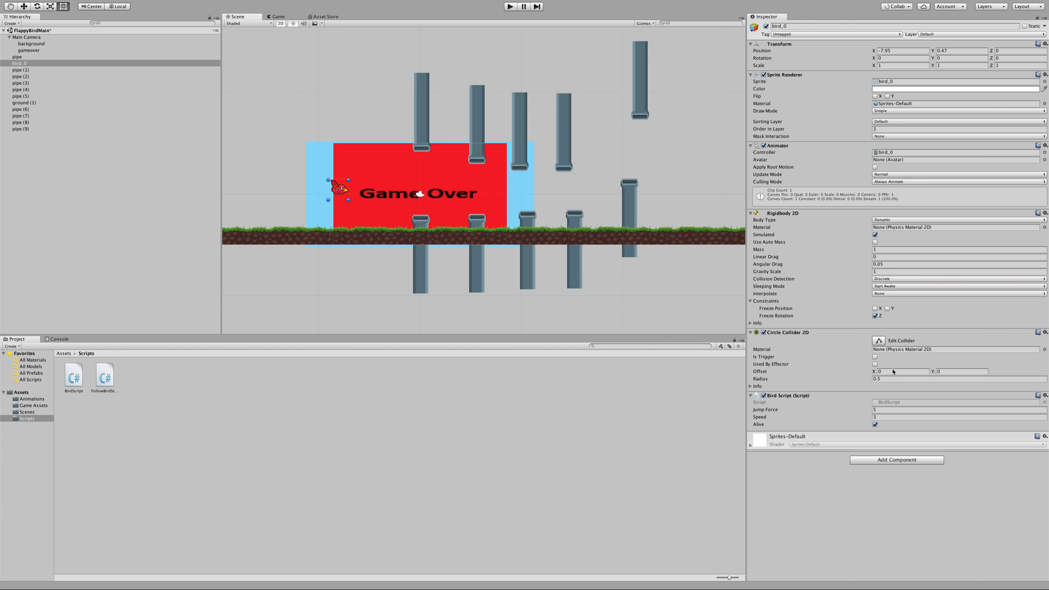
Step: Set the bird's Jump Force to 6 and playtest the game through collisions and restarts
left_click(882, 418)
left_click(881, 409)
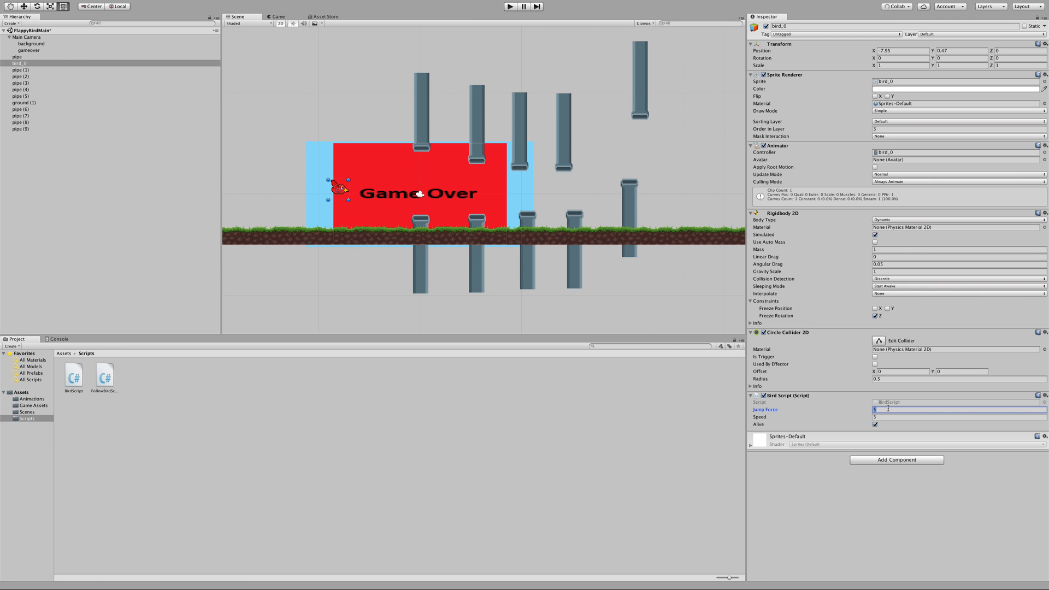
left_click(513, 7)
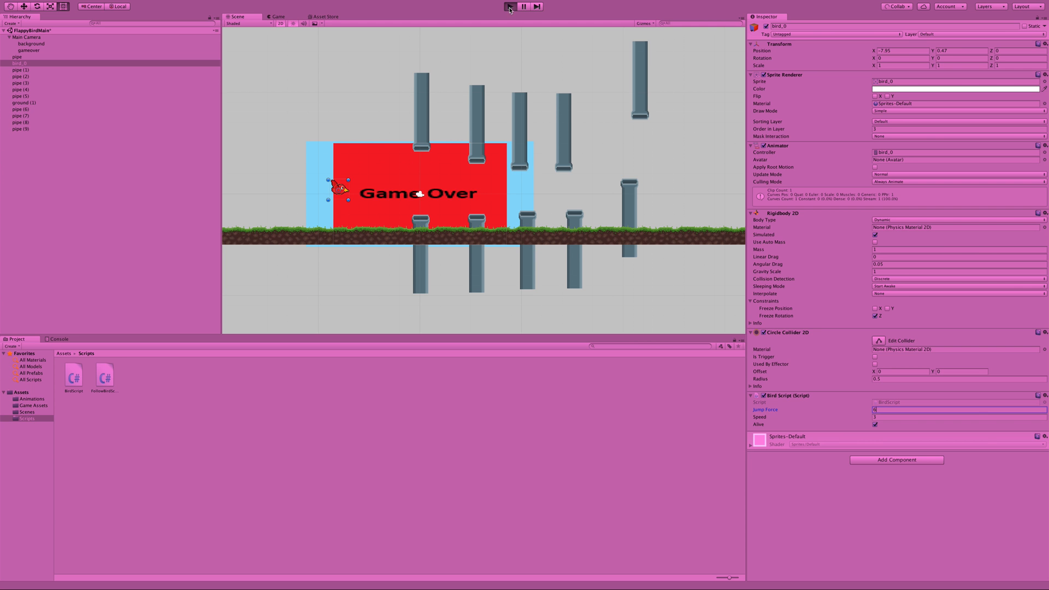
left_click(534, 83)
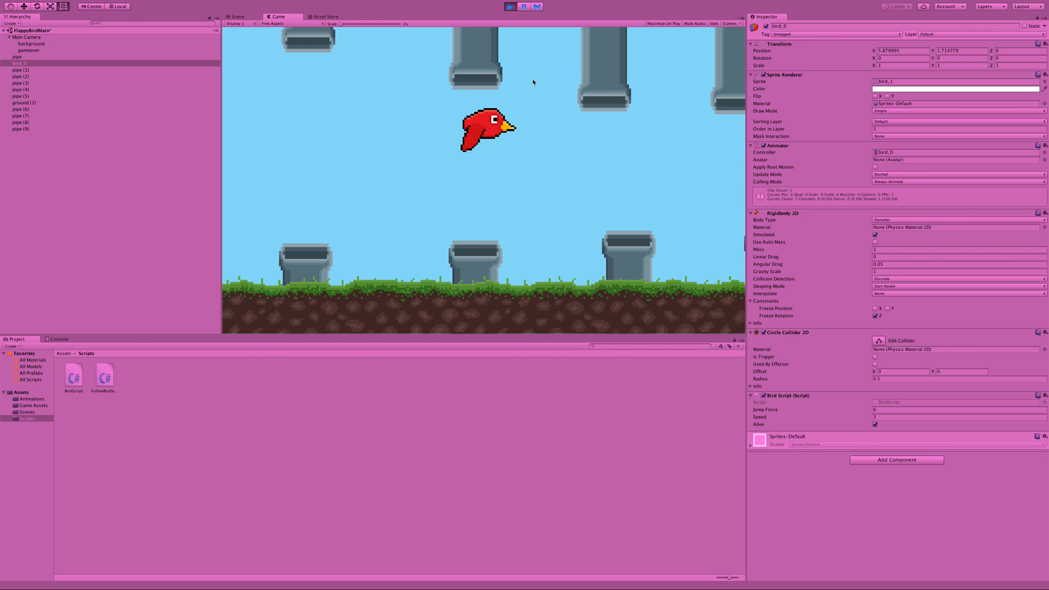
left_click(534, 82)
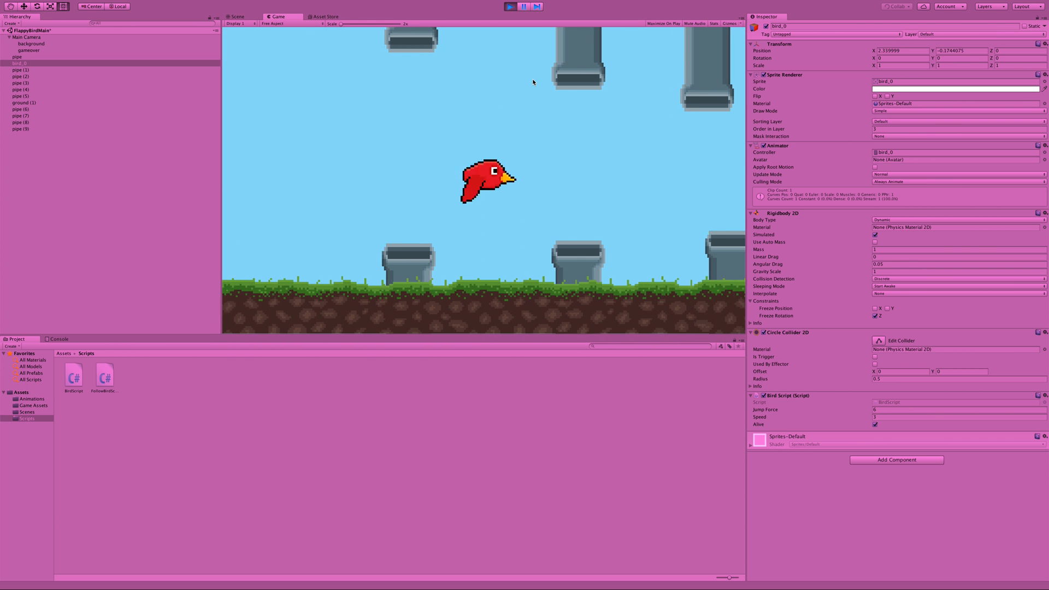
left_click(534, 83)
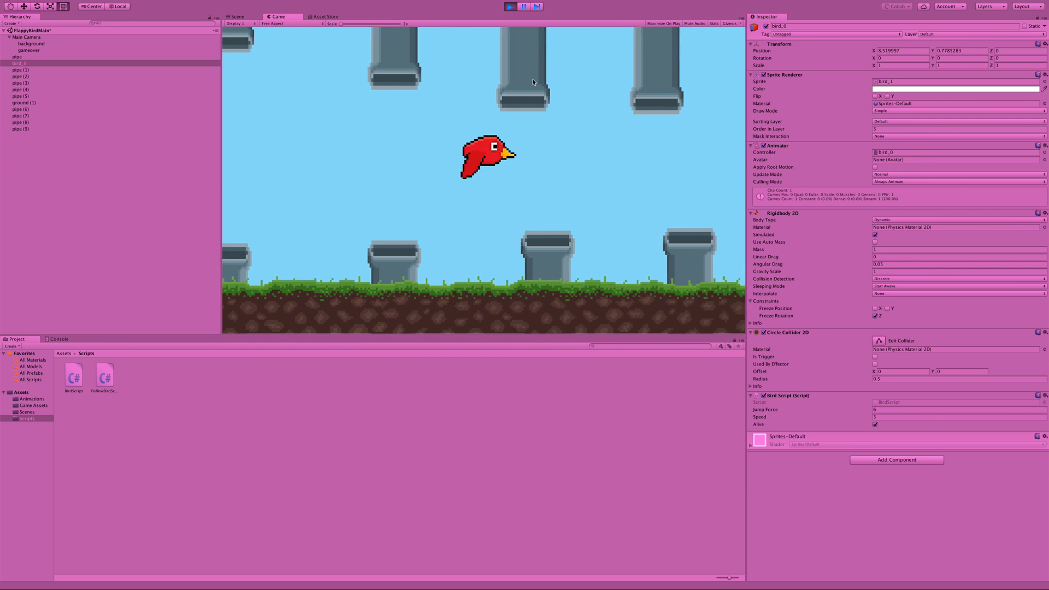
left_click(534, 83)
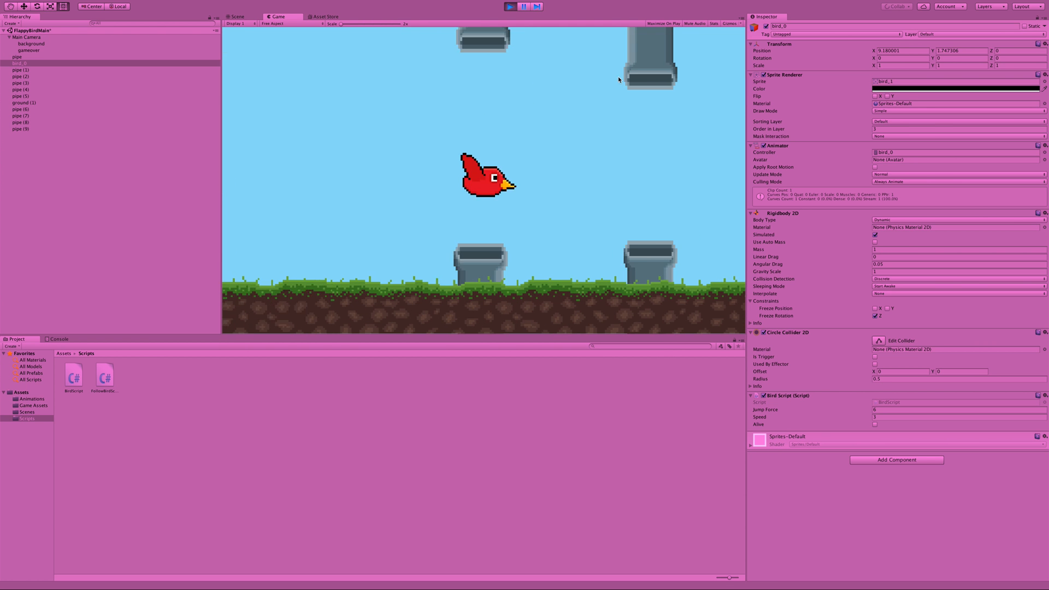
left_click(618, 80)
left_click(616, 80)
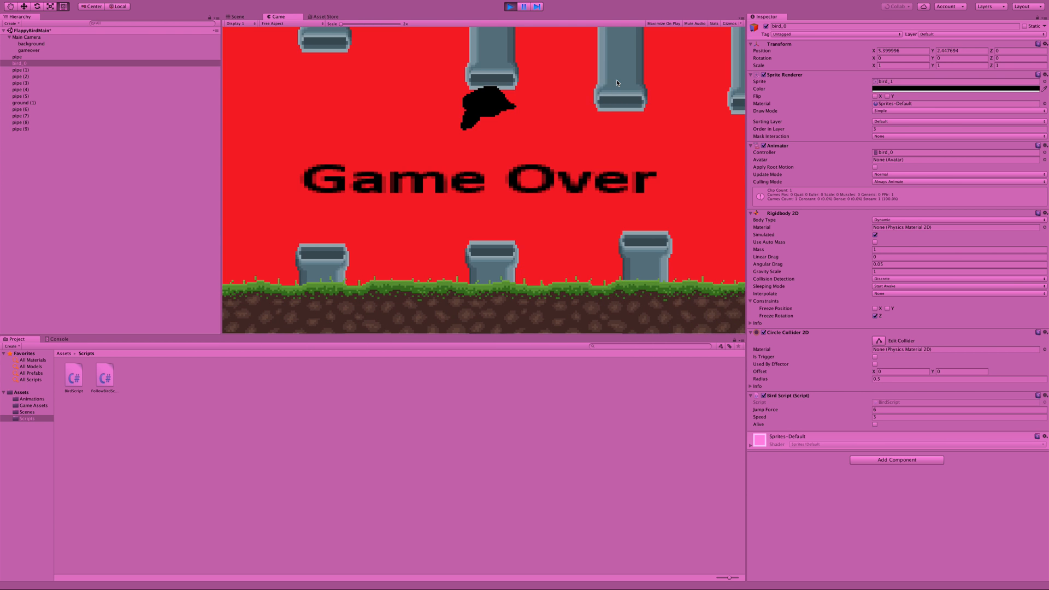
Step: Continue playtesting by making the bird jump and restarting after a collision, and stop play mode
left_click(617, 82)
left_click(617, 82)
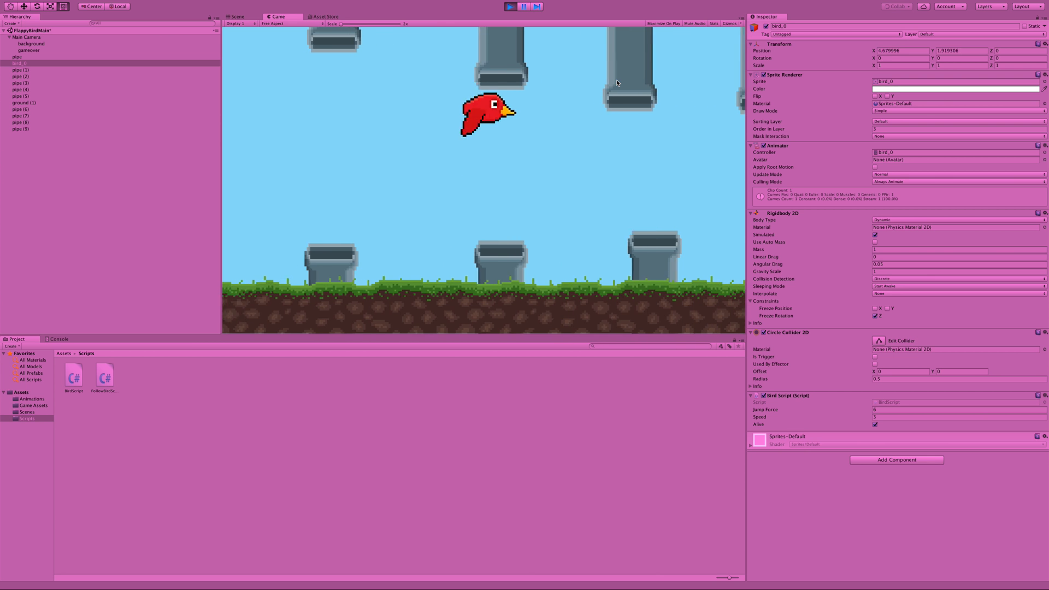
left_click(617, 80)
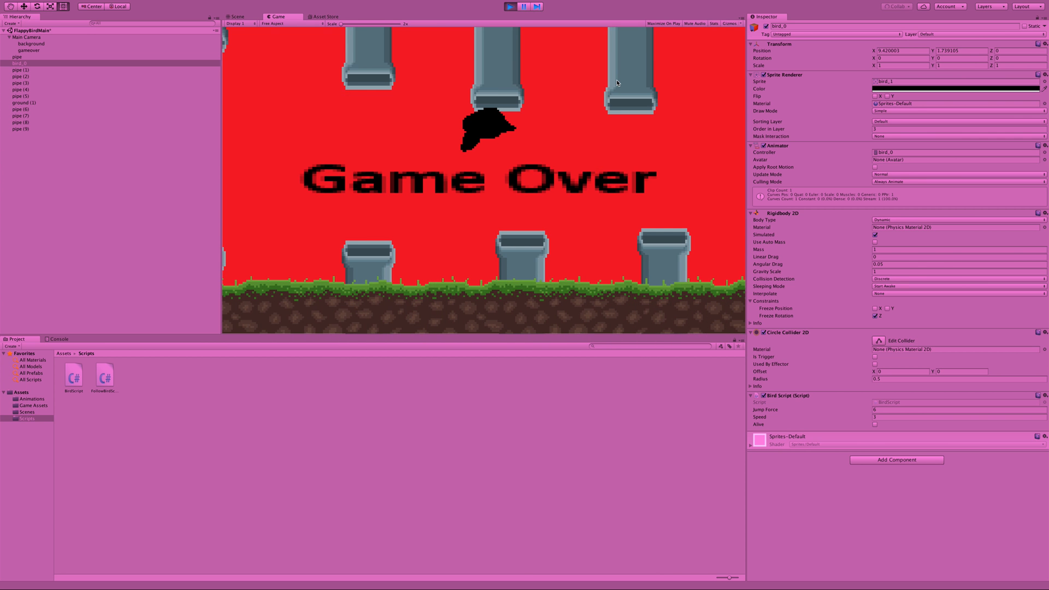
left_click(510, 7)
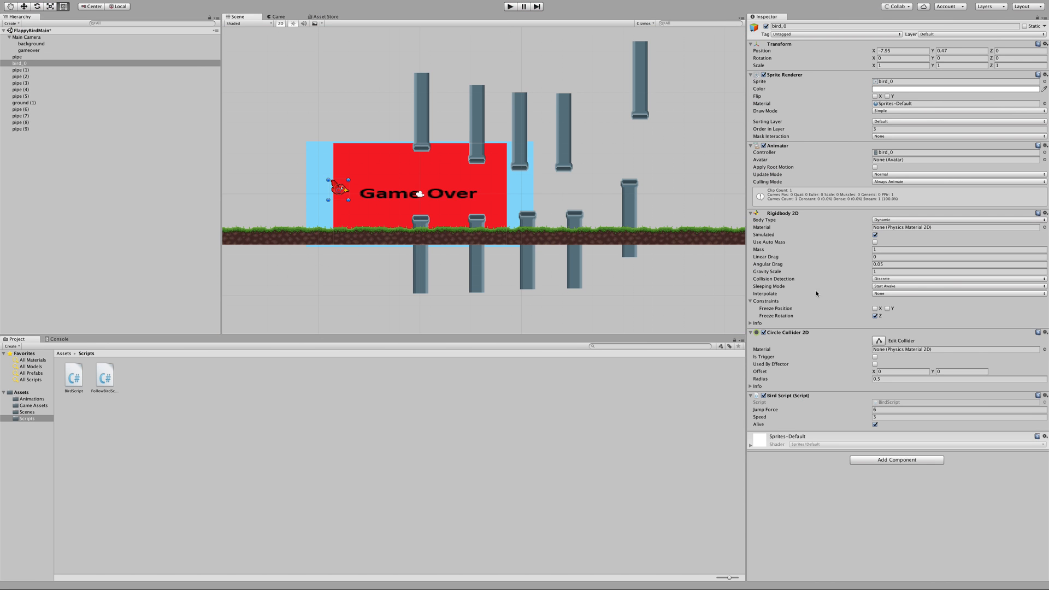
Step: Set the Jump Force to 7 and the Speed to 8 in the bird's Bird Script component
left_click(899, 411)
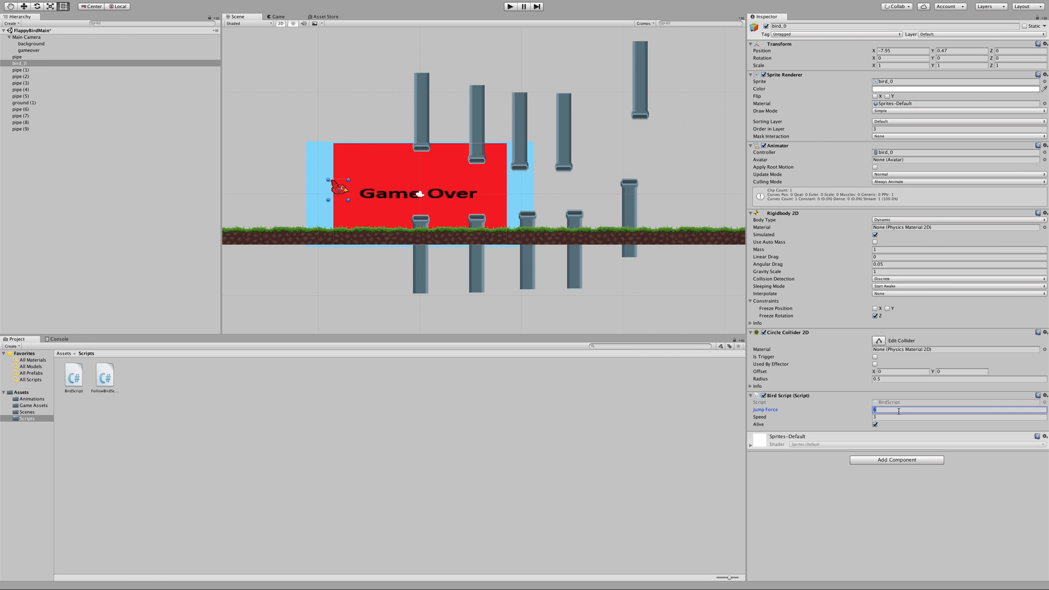
type("5")
key("Return")
type("7")
left_click(883, 418)
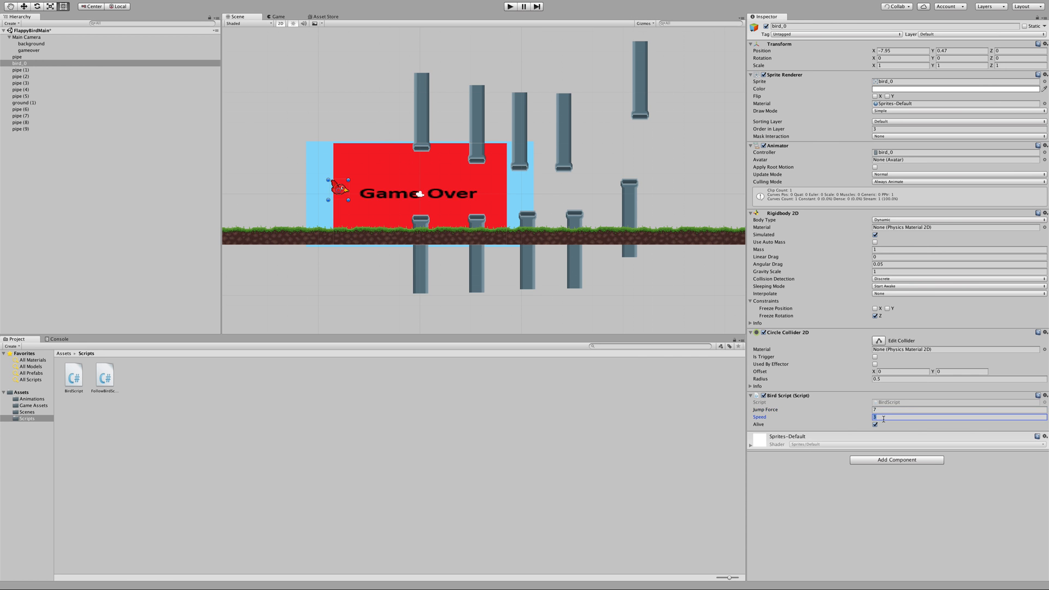
key("Return")
Step: Playtest the new jump force and speed by making the bird jump repeatedly past all the pipes, and stop play mode
left_click(510, 6)
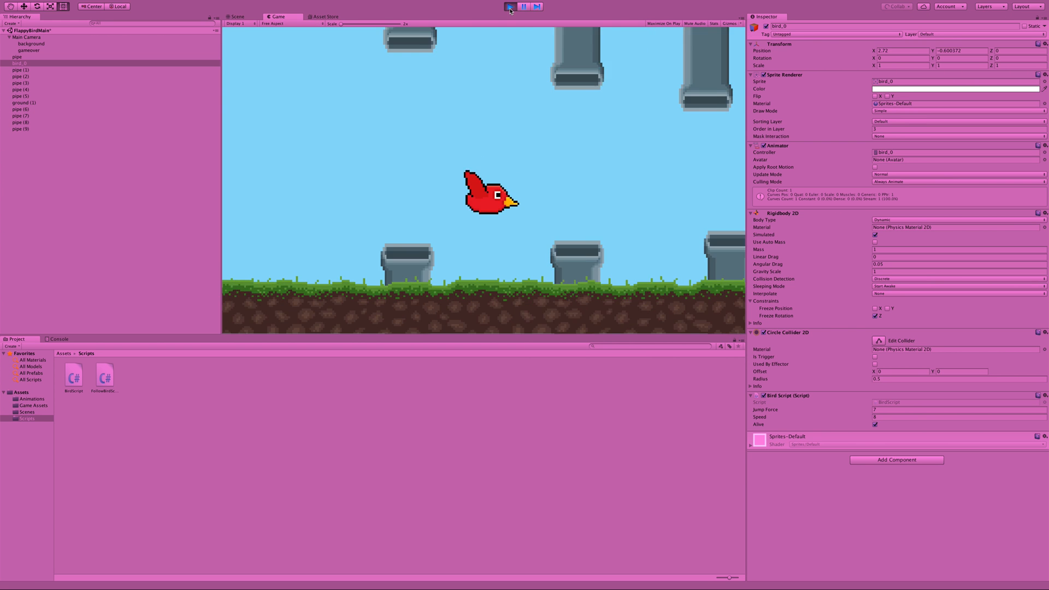
key("space")
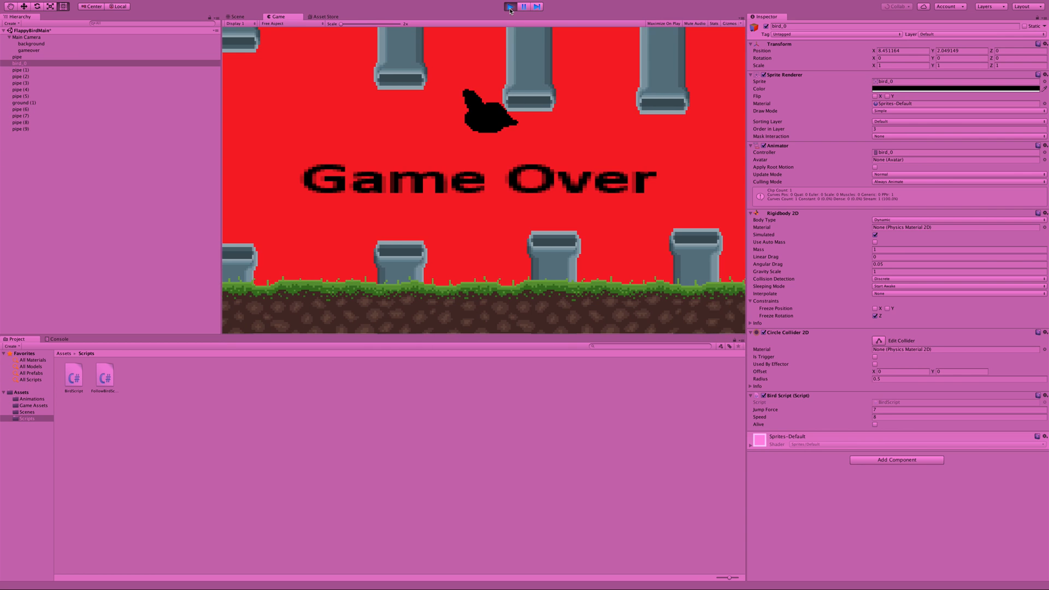
left_click(511, 10)
left_click(510, 6)
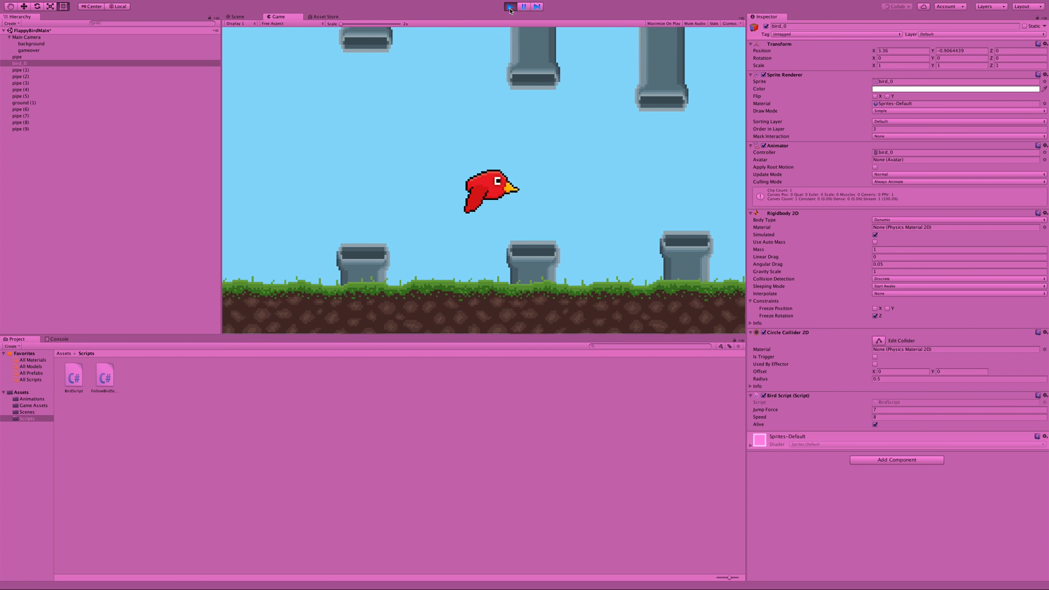
key("space")
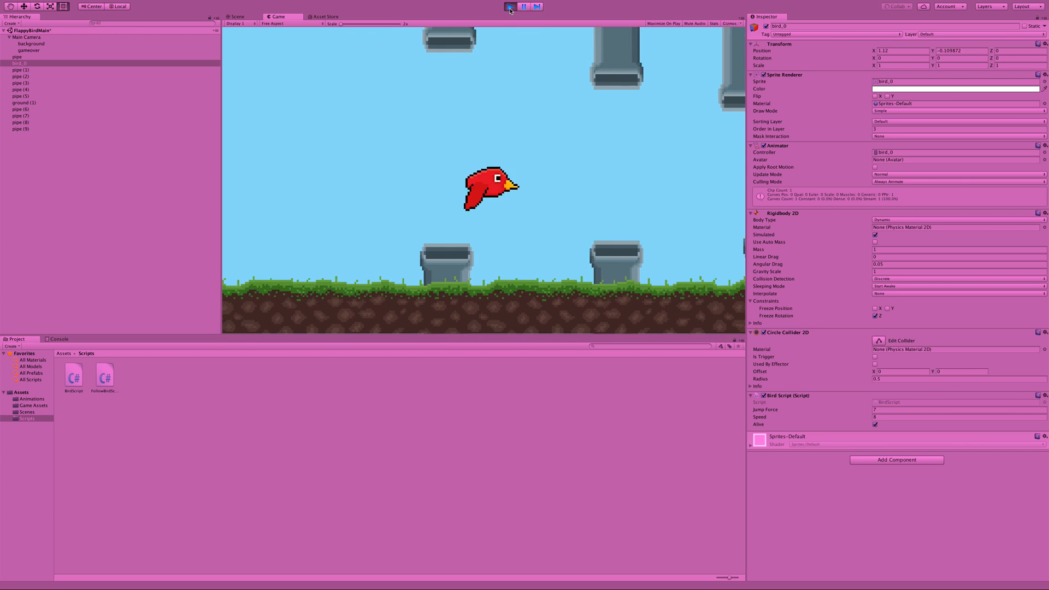
key("space")
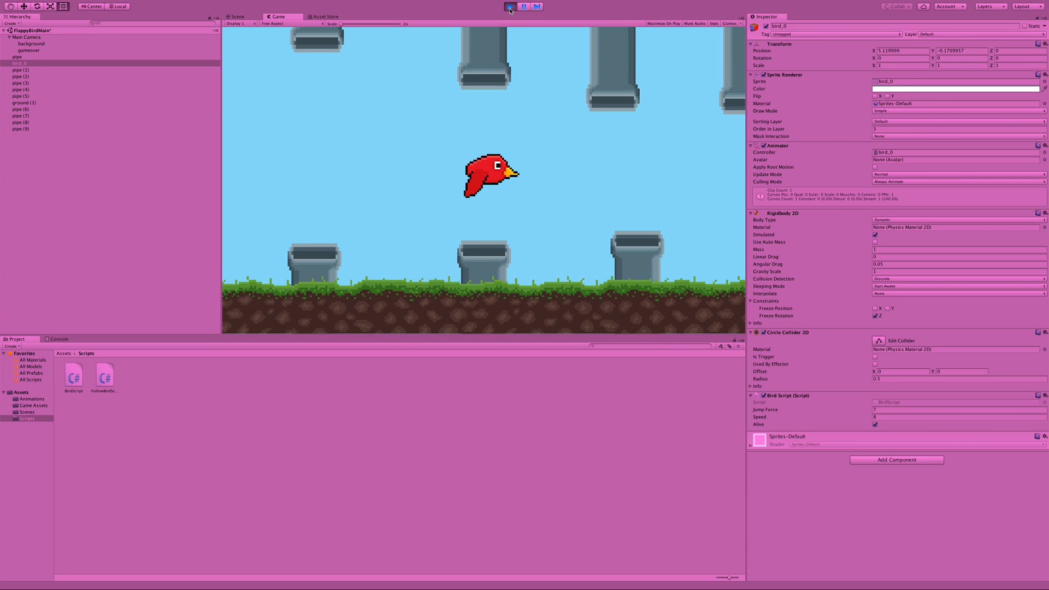
key("space")
key("space")
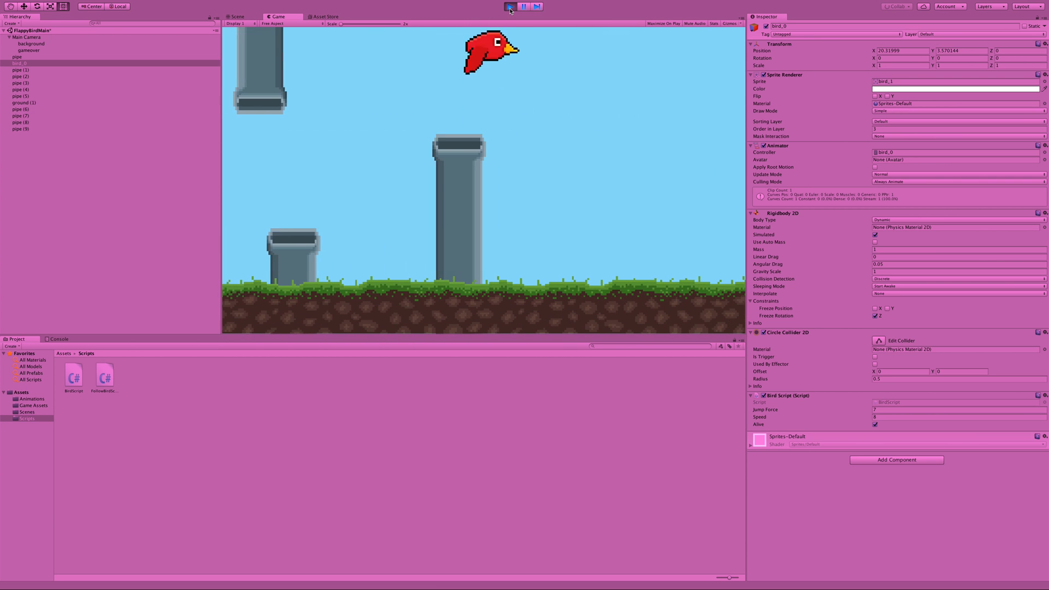
key("space")
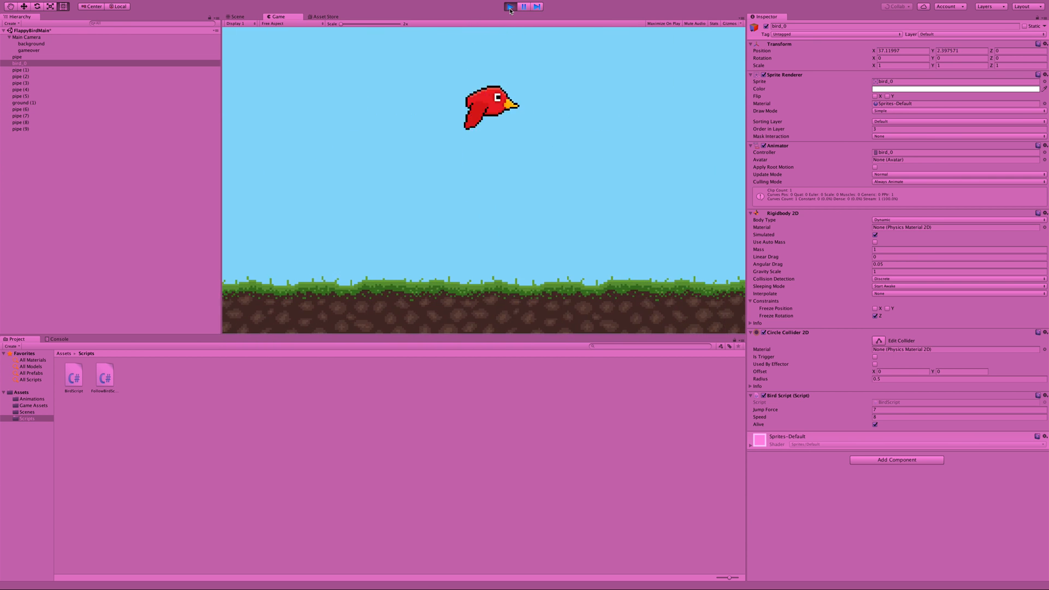
key("space")
key("space")
key("space")
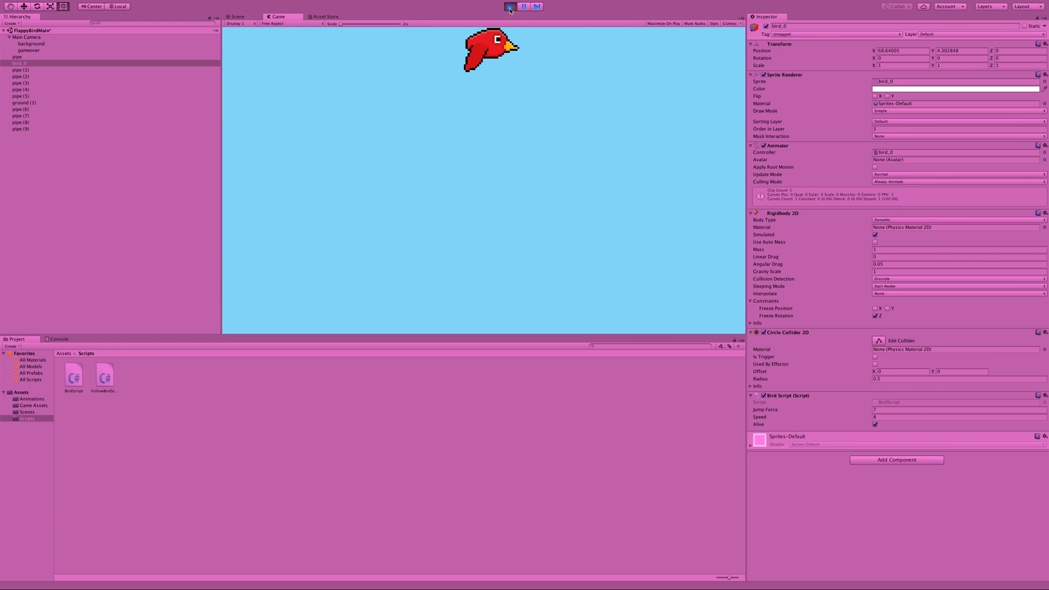
key("space")
key("space")
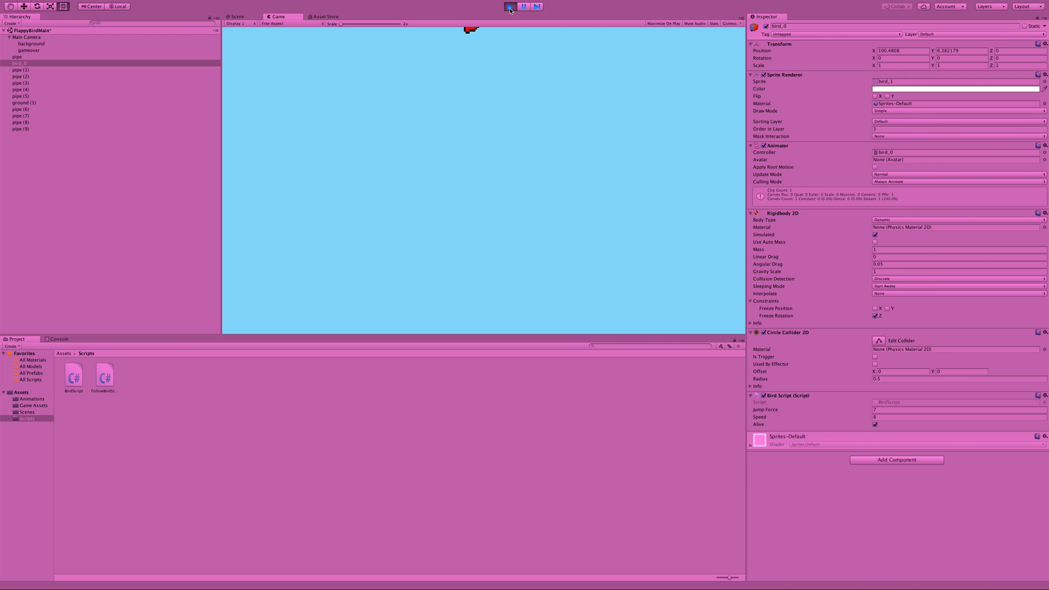
left_click(510, 6)
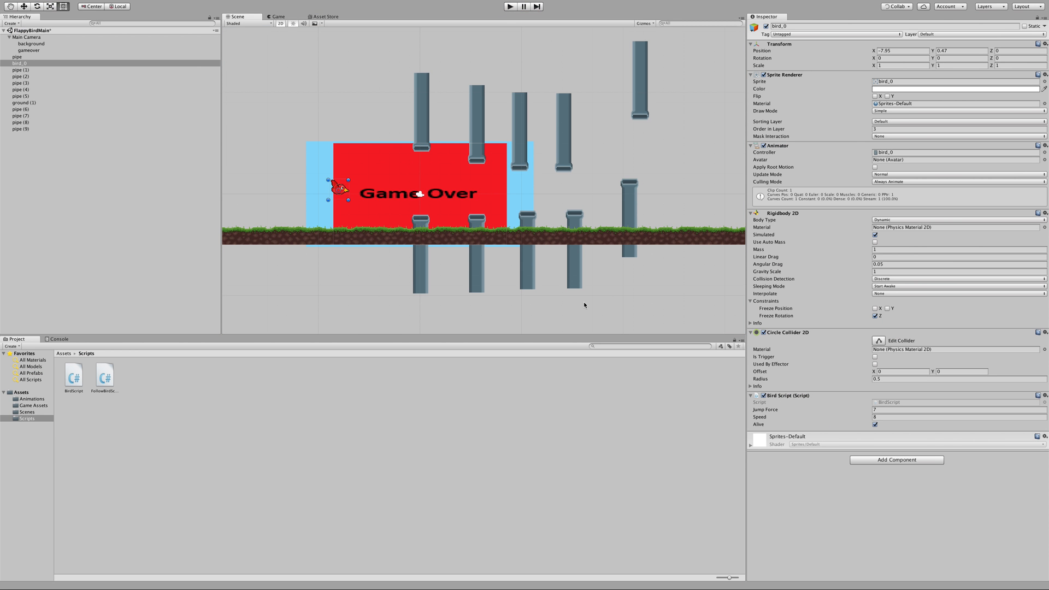